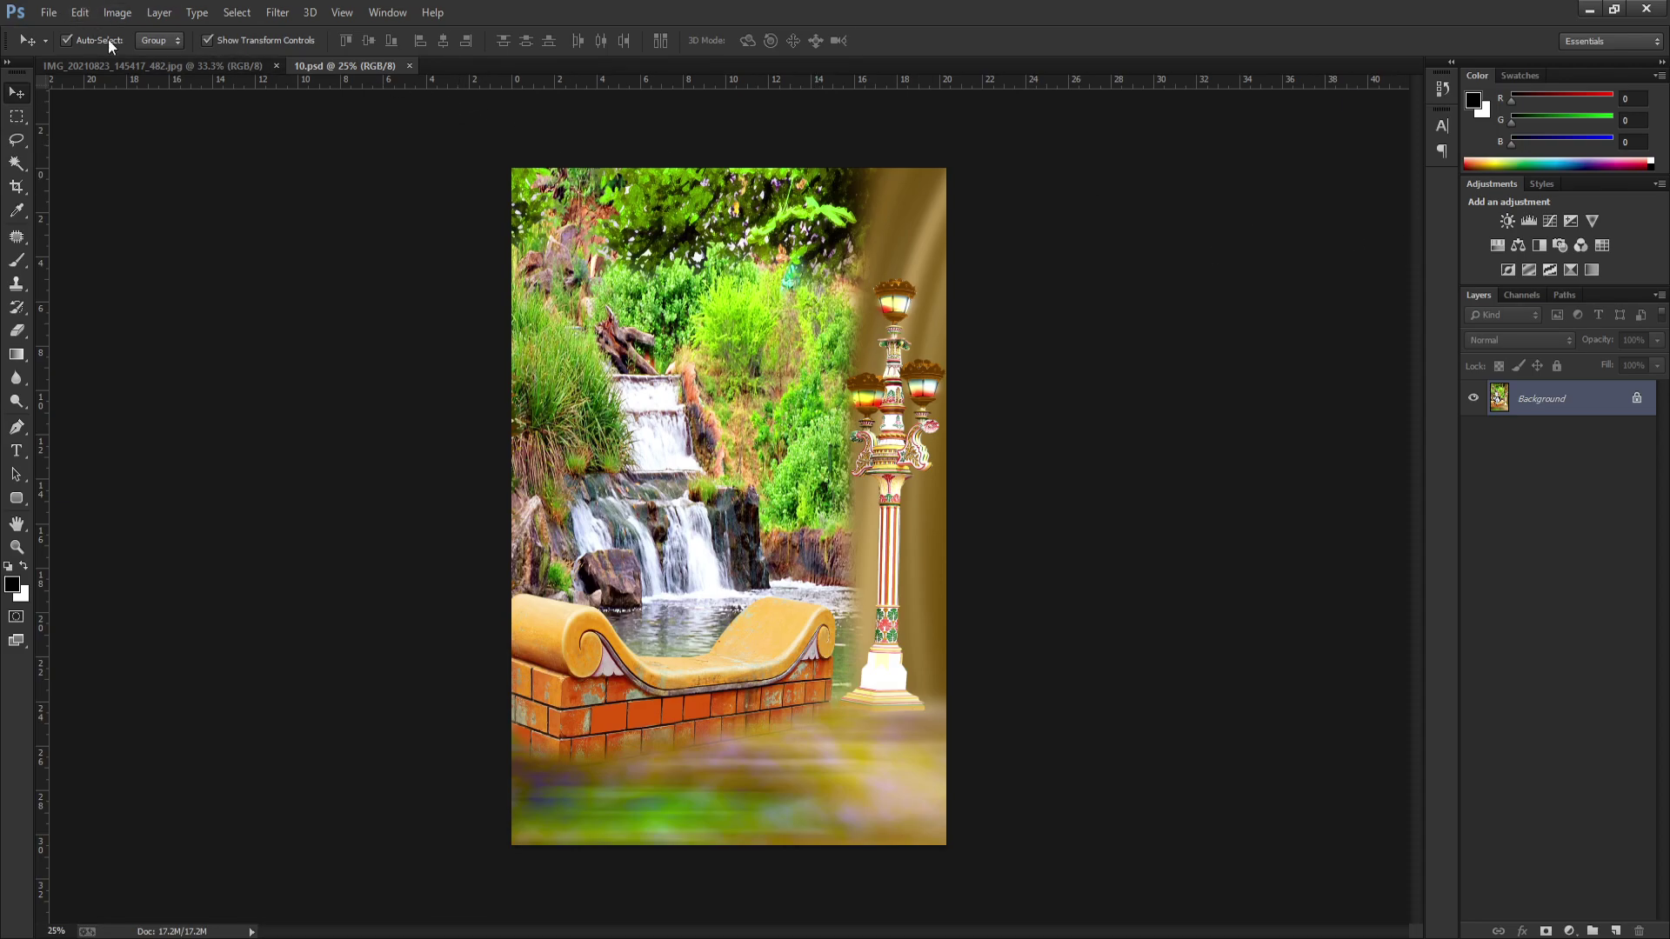
Step: Switch to the IMG_20210823 boy photo and fit the whole image in the window
key("ctrl+Tab")
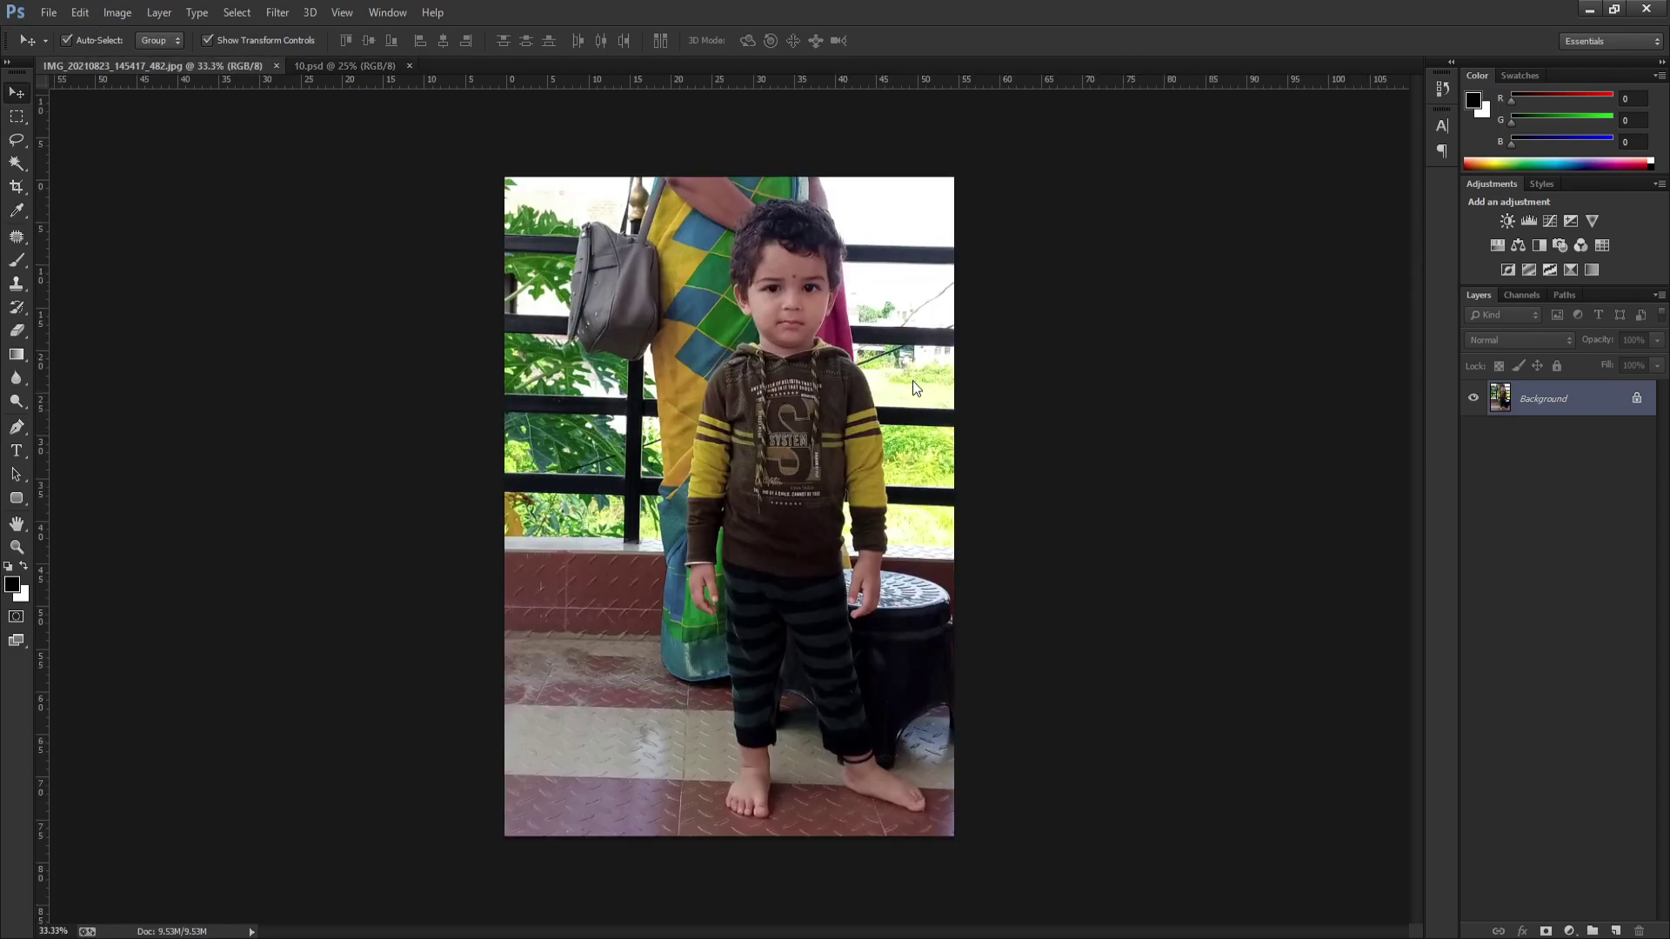
key("ctrl+0")
left_click(828, 192, "ctrl")
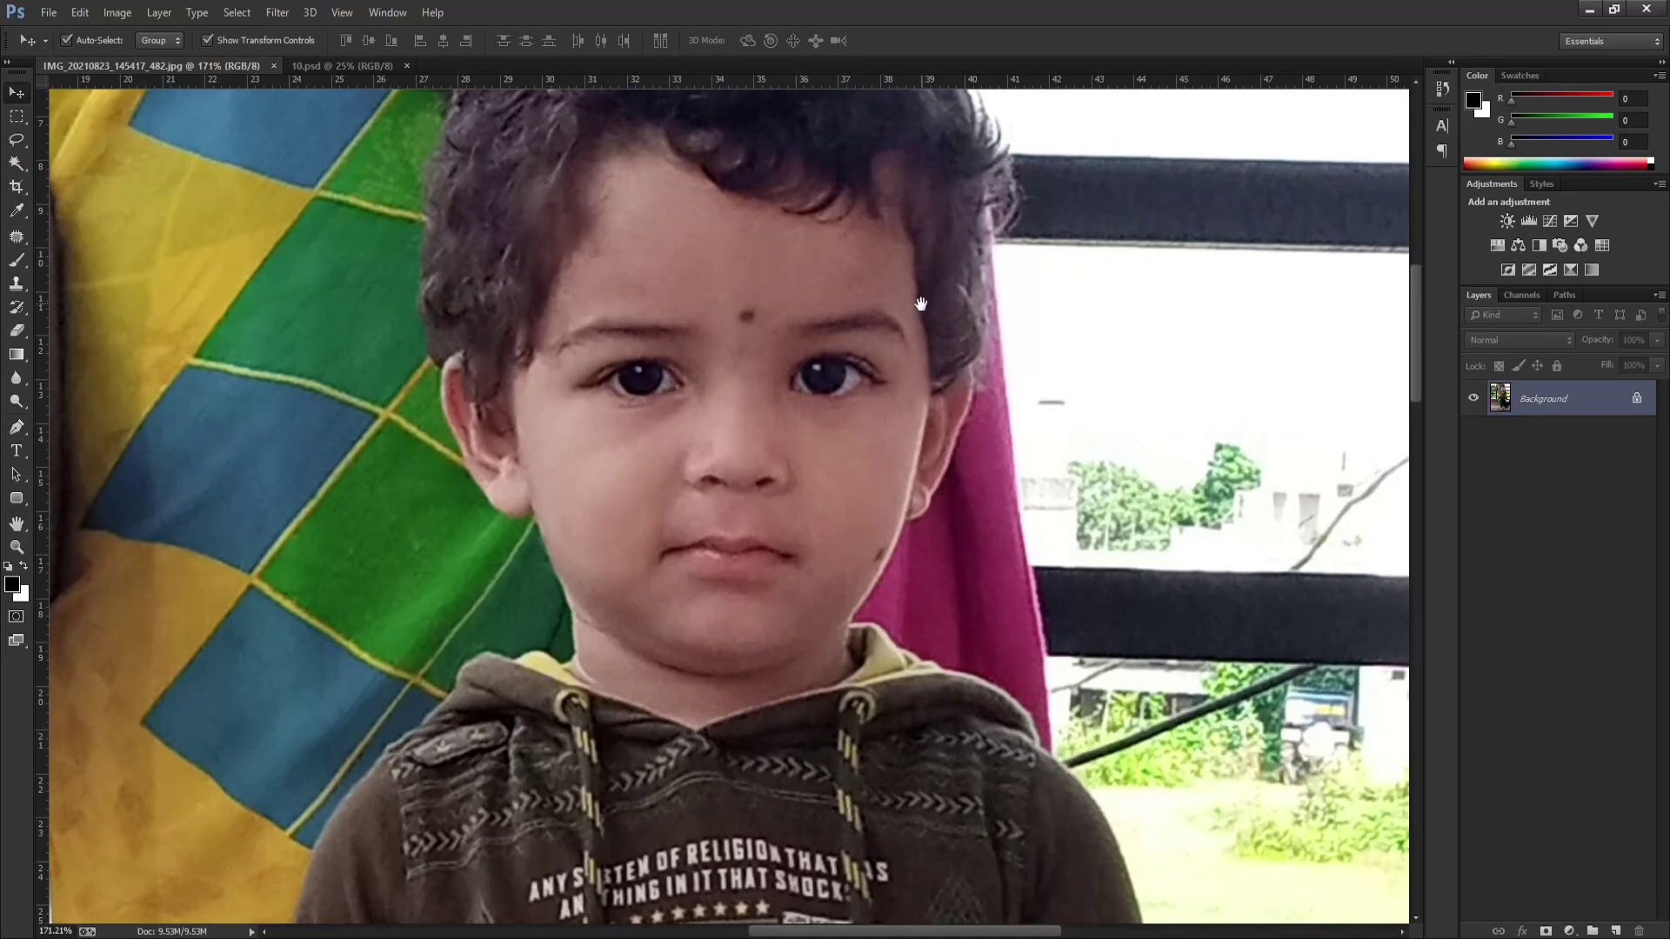
key("ctrl+0")
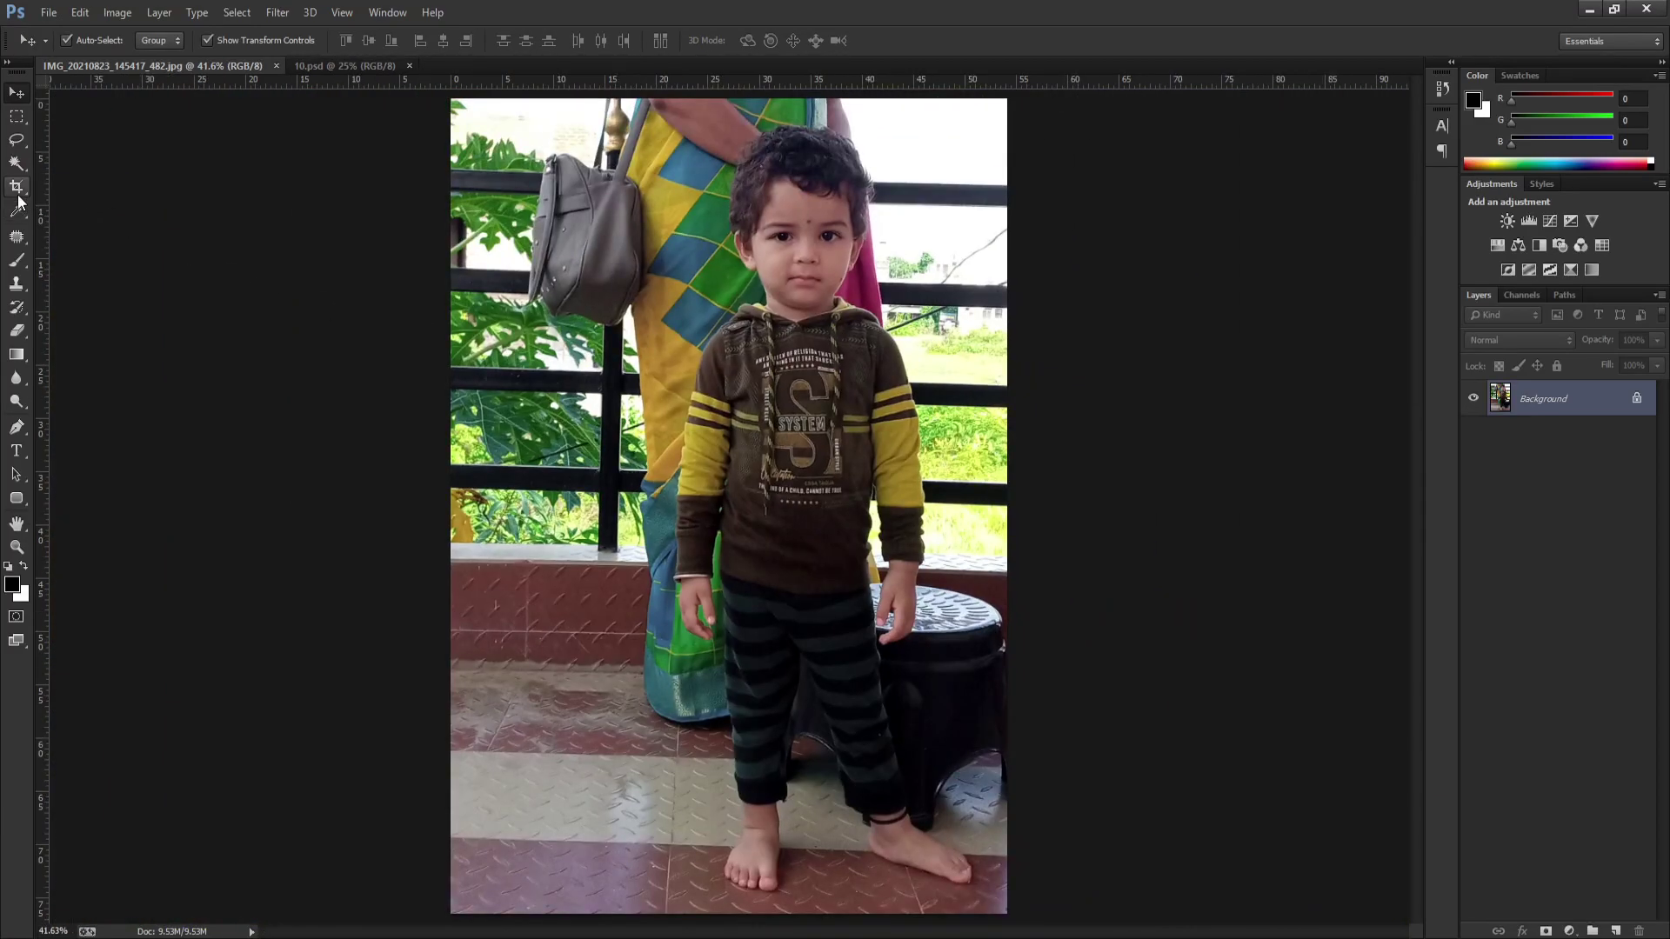
Step: Abandon the crop and duplicate the boy photo's Background layer
left_click(16, 186)
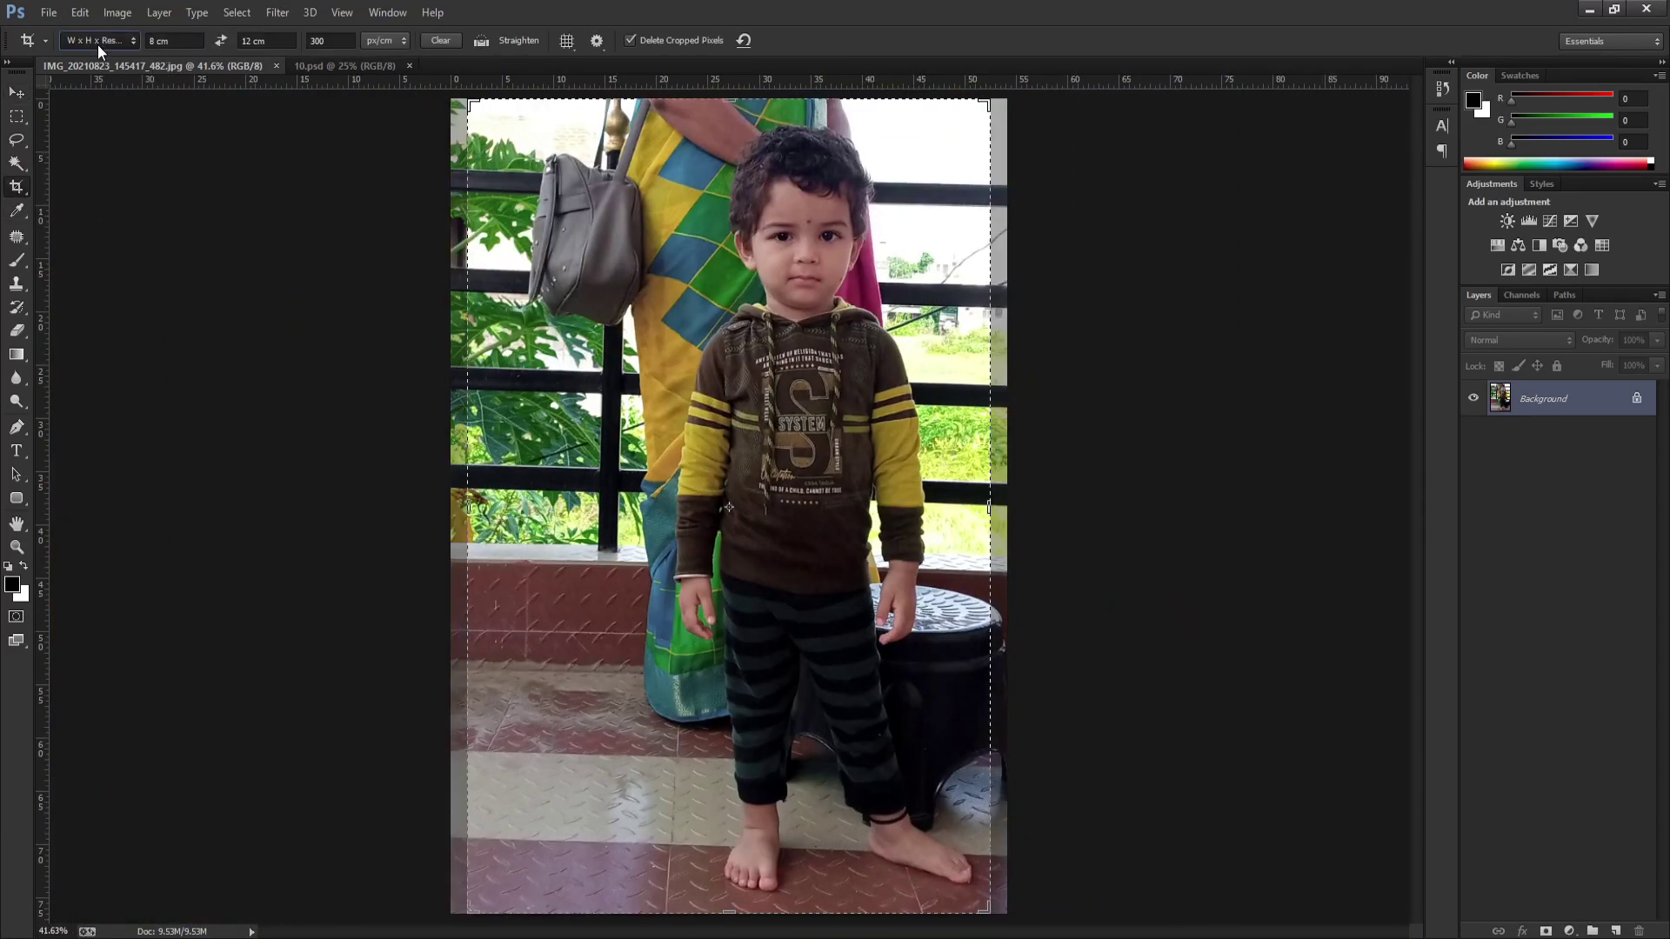
left_click(16, 93)
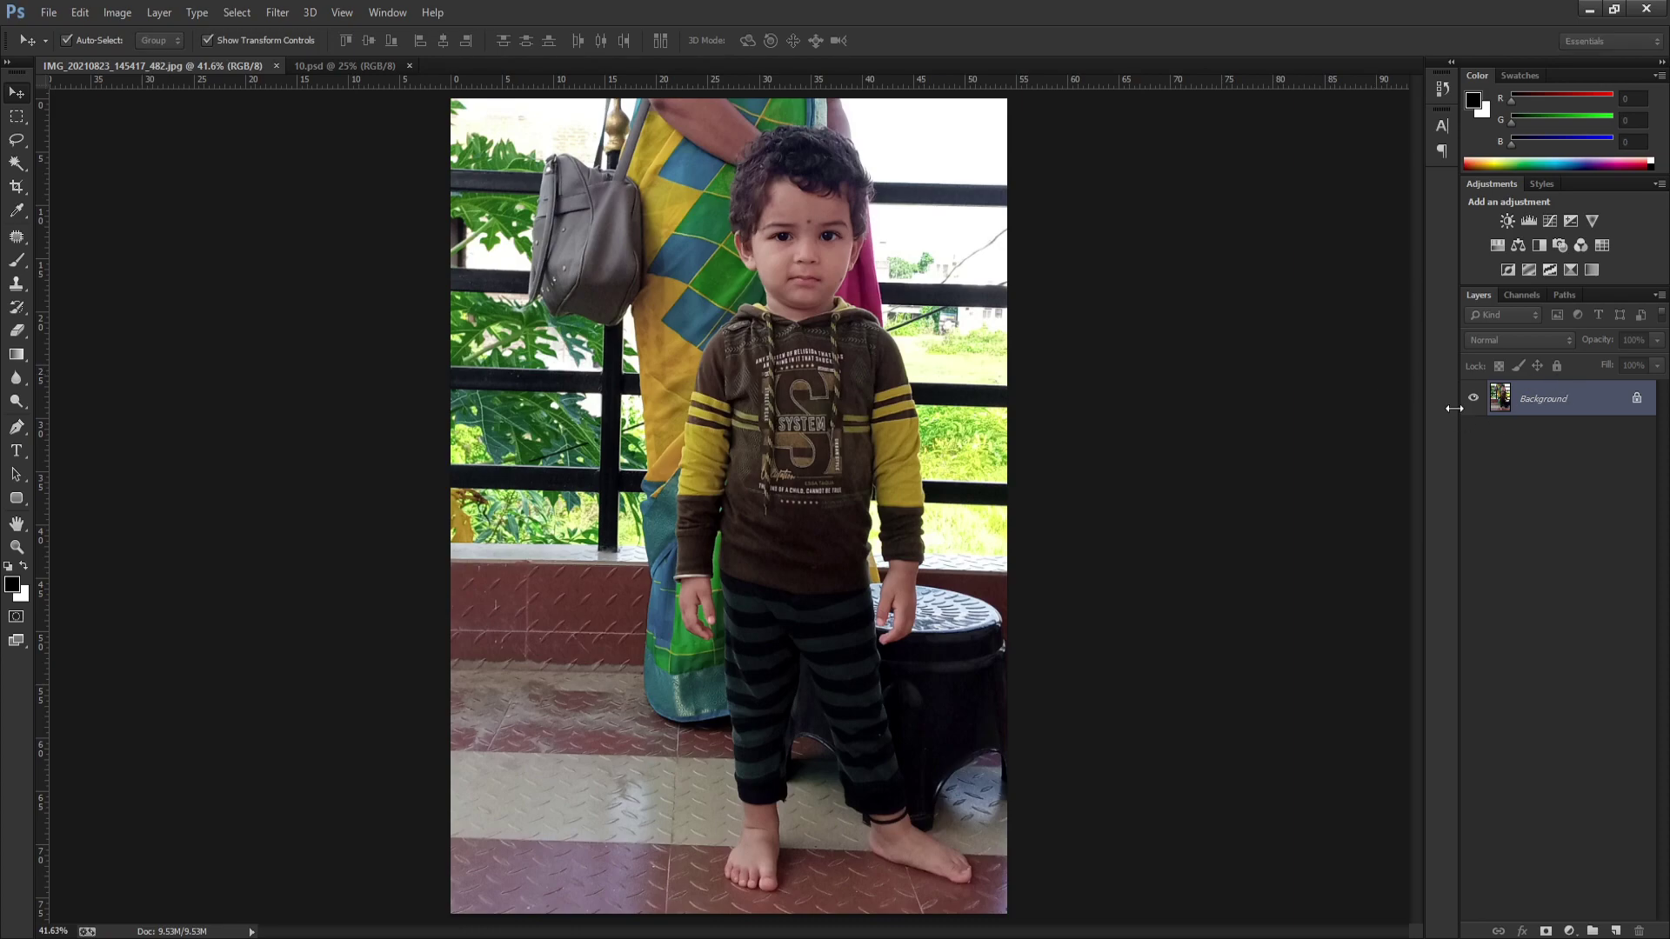
key("ctrl+j")
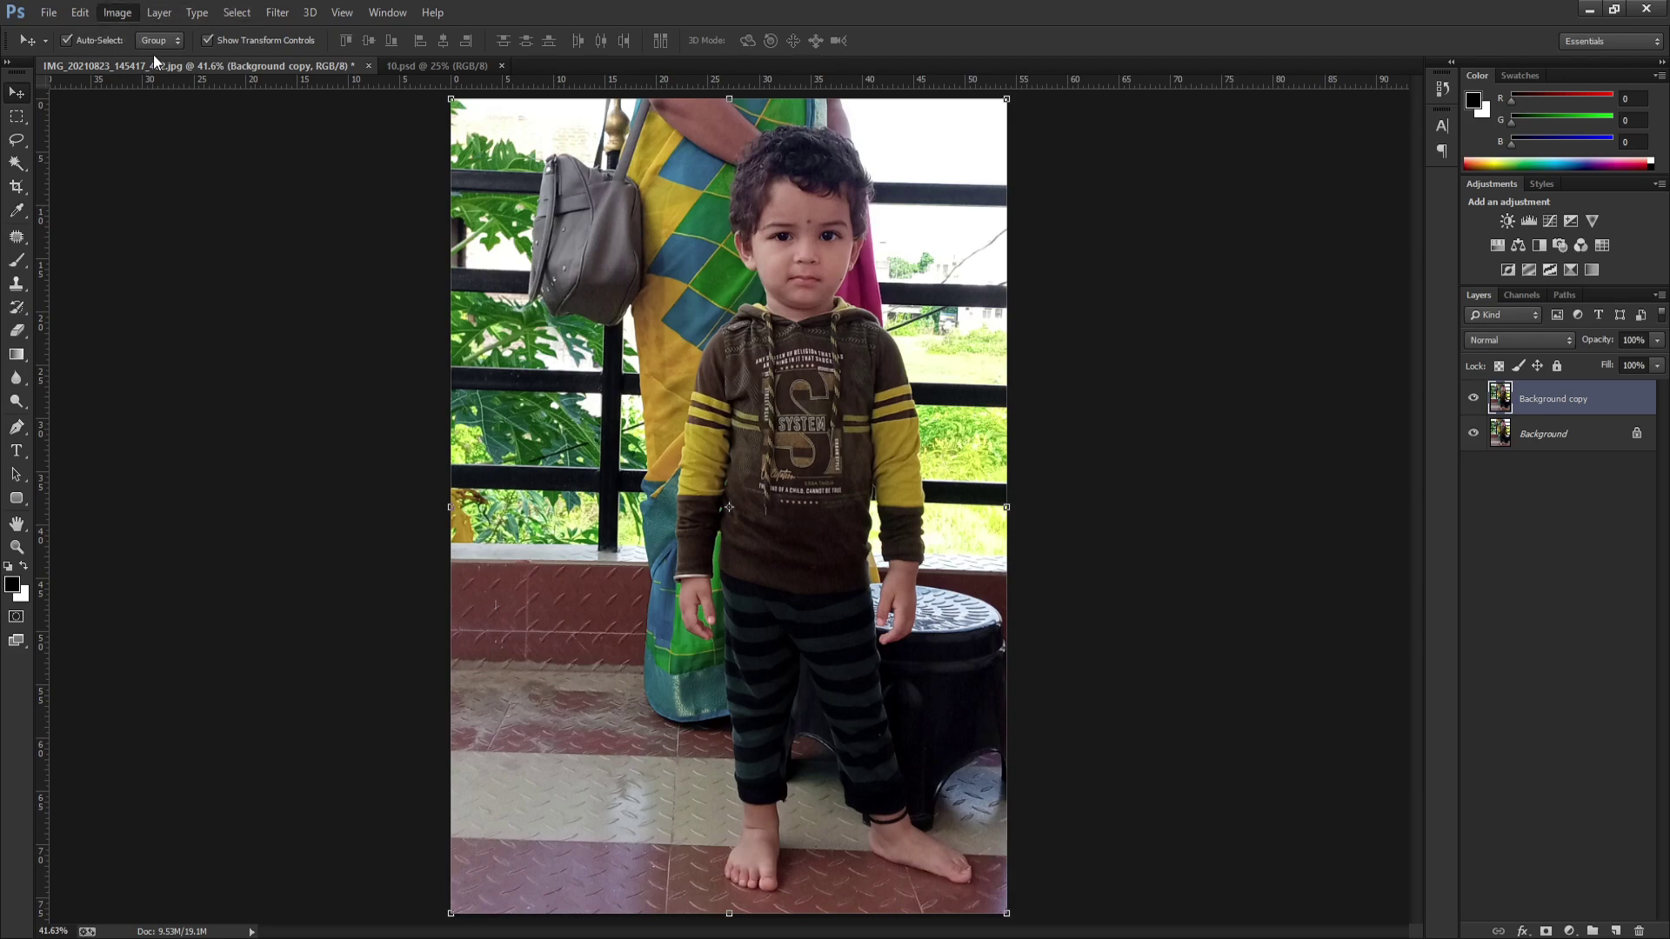
Step: Apply Auto Tone and Auto Contrast shortcuts to the Background copy layer to brighten it
key("i")
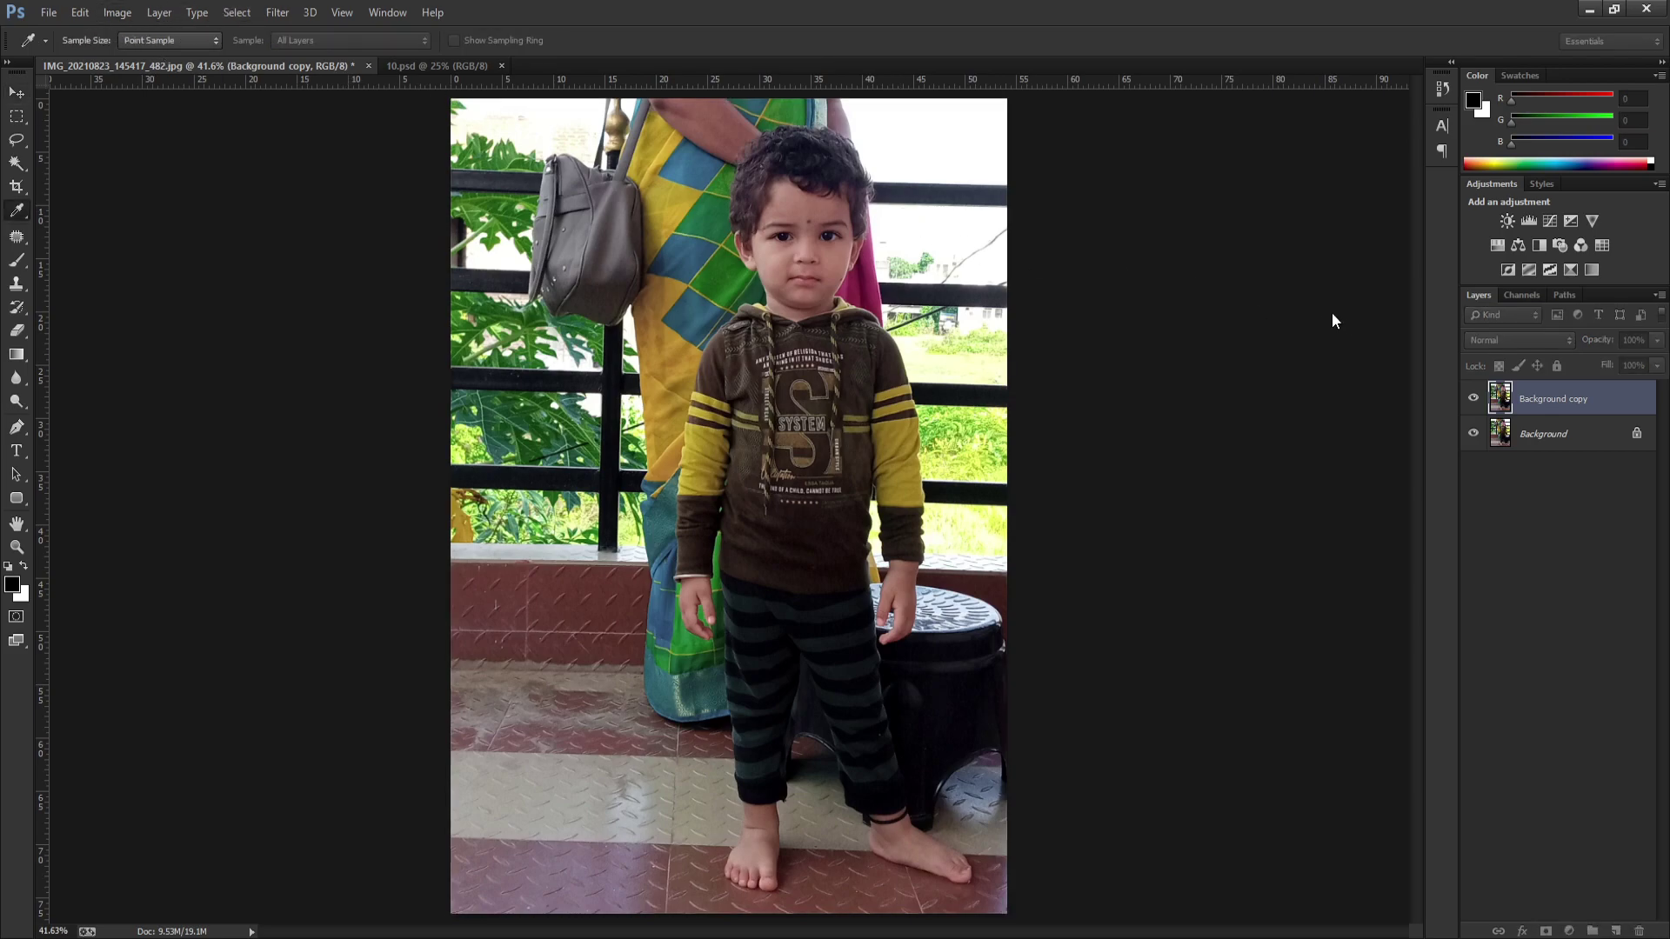
key("ctrl+shift+l")
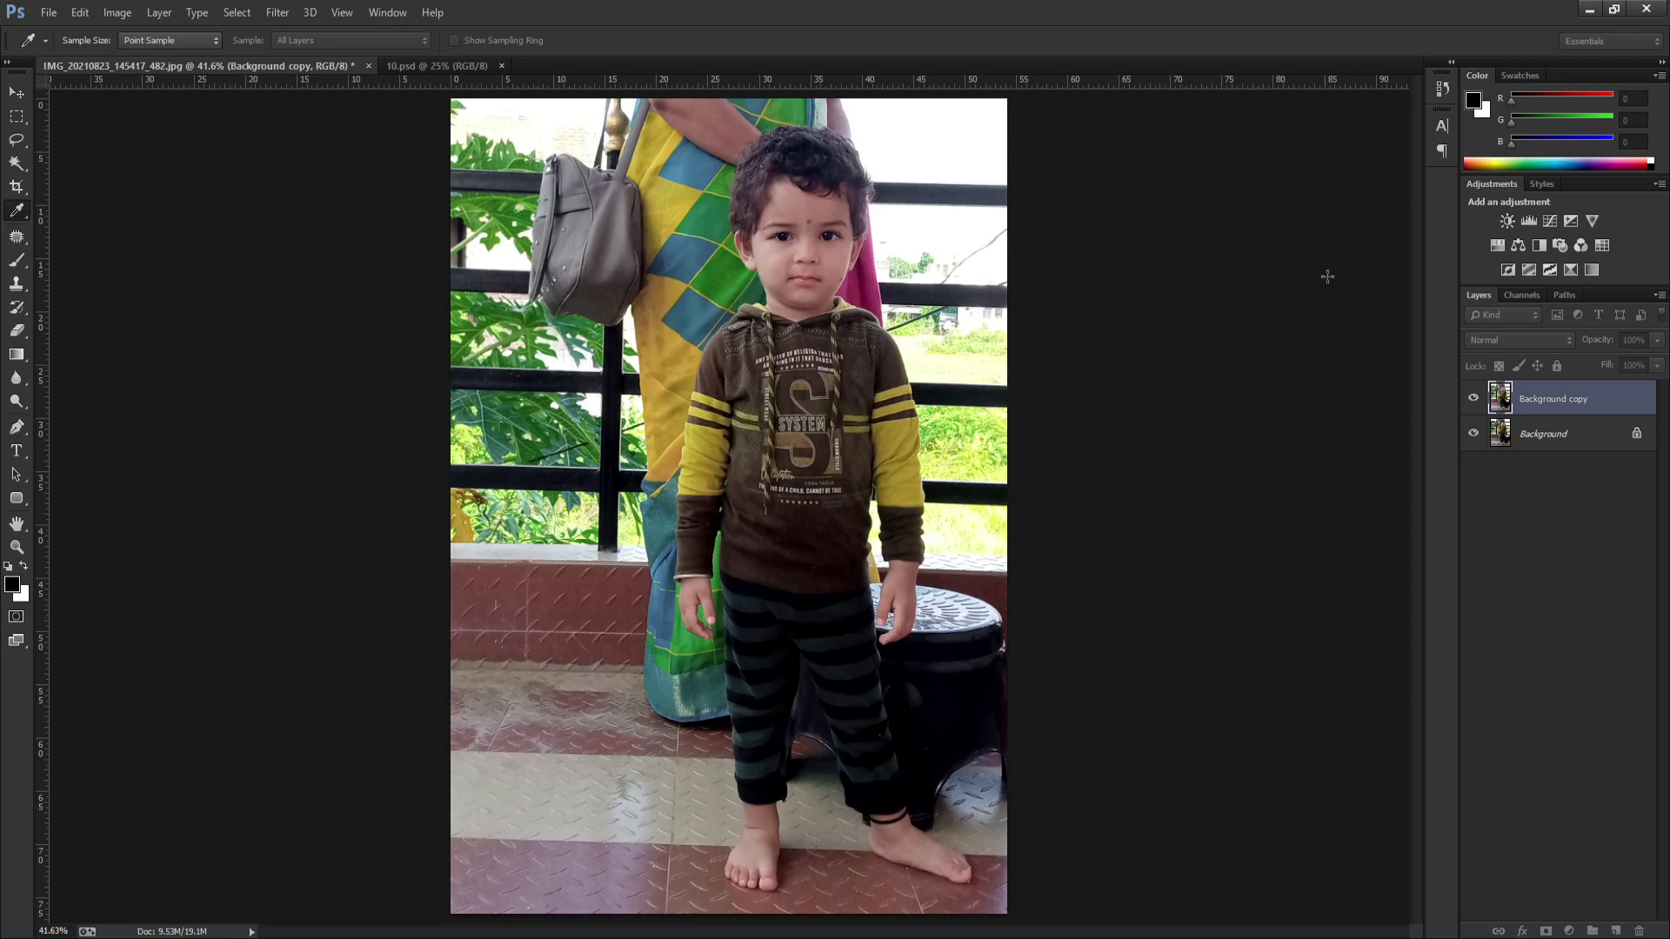
key("ctrl+alt+shift+l")
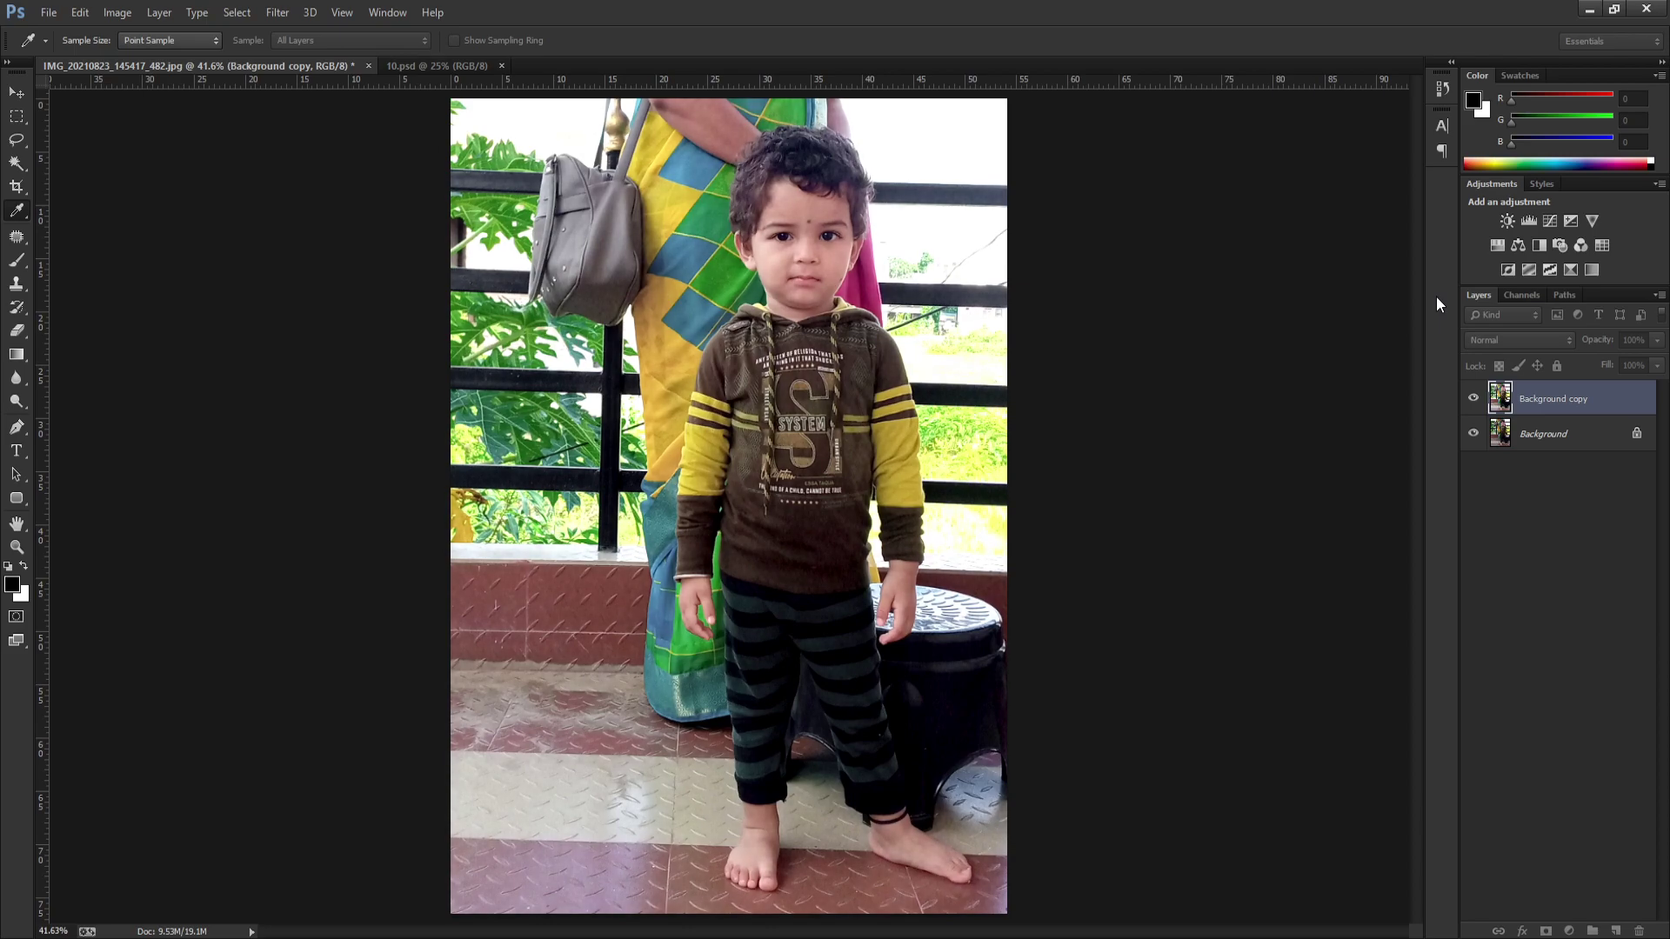
key("v")
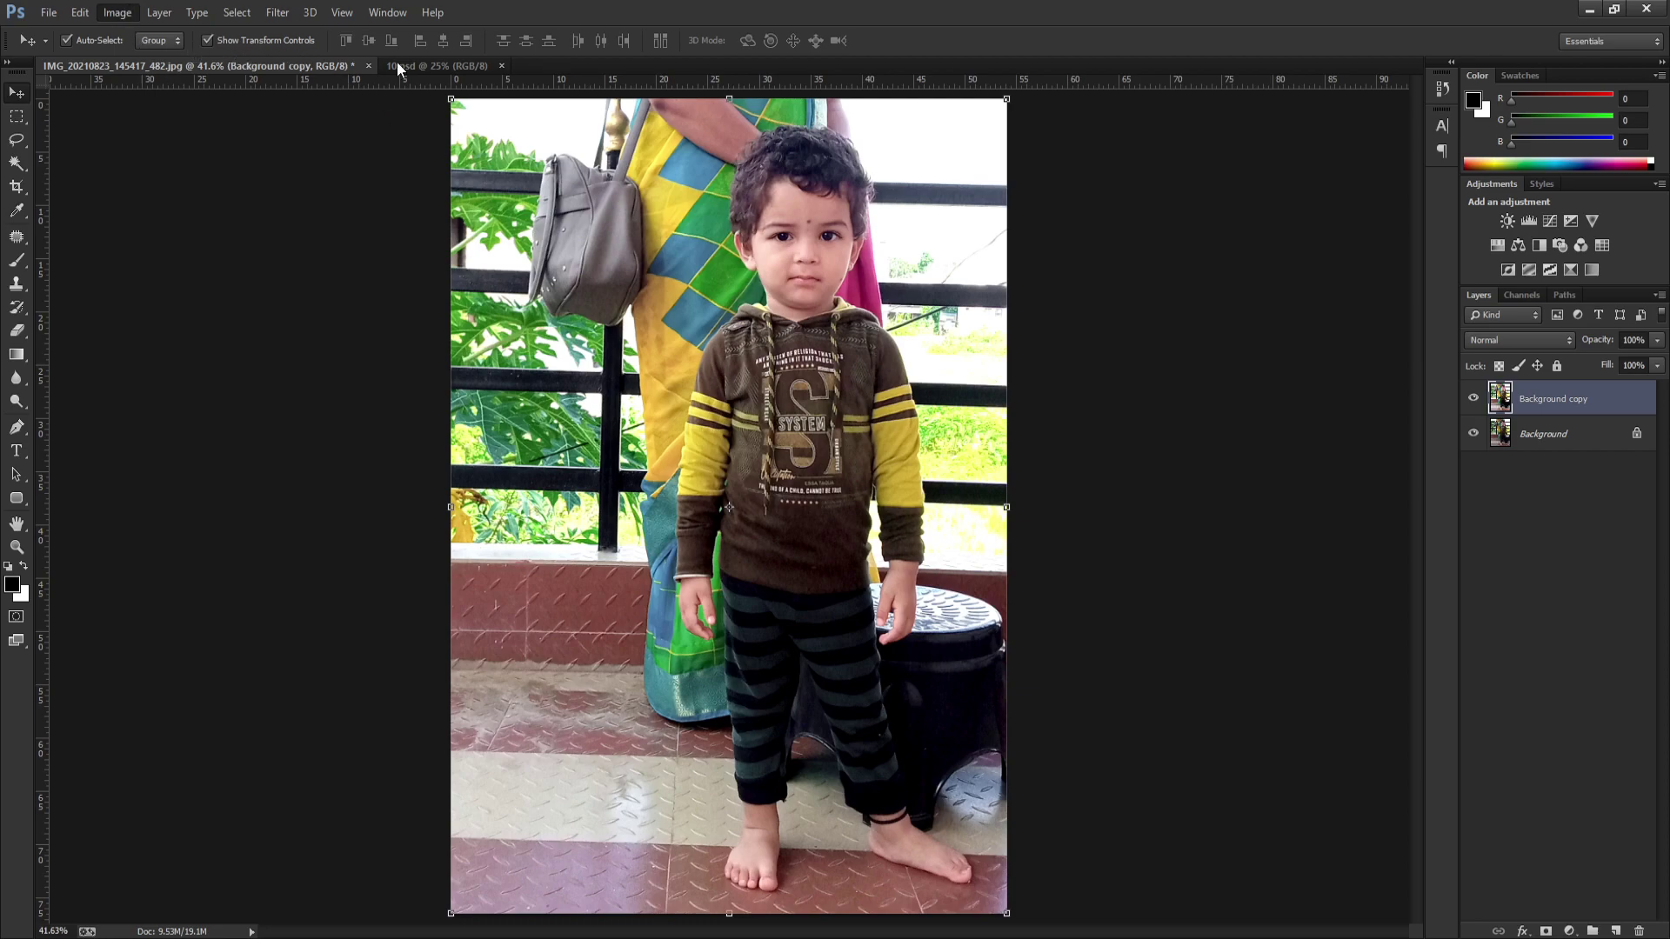
key("i")
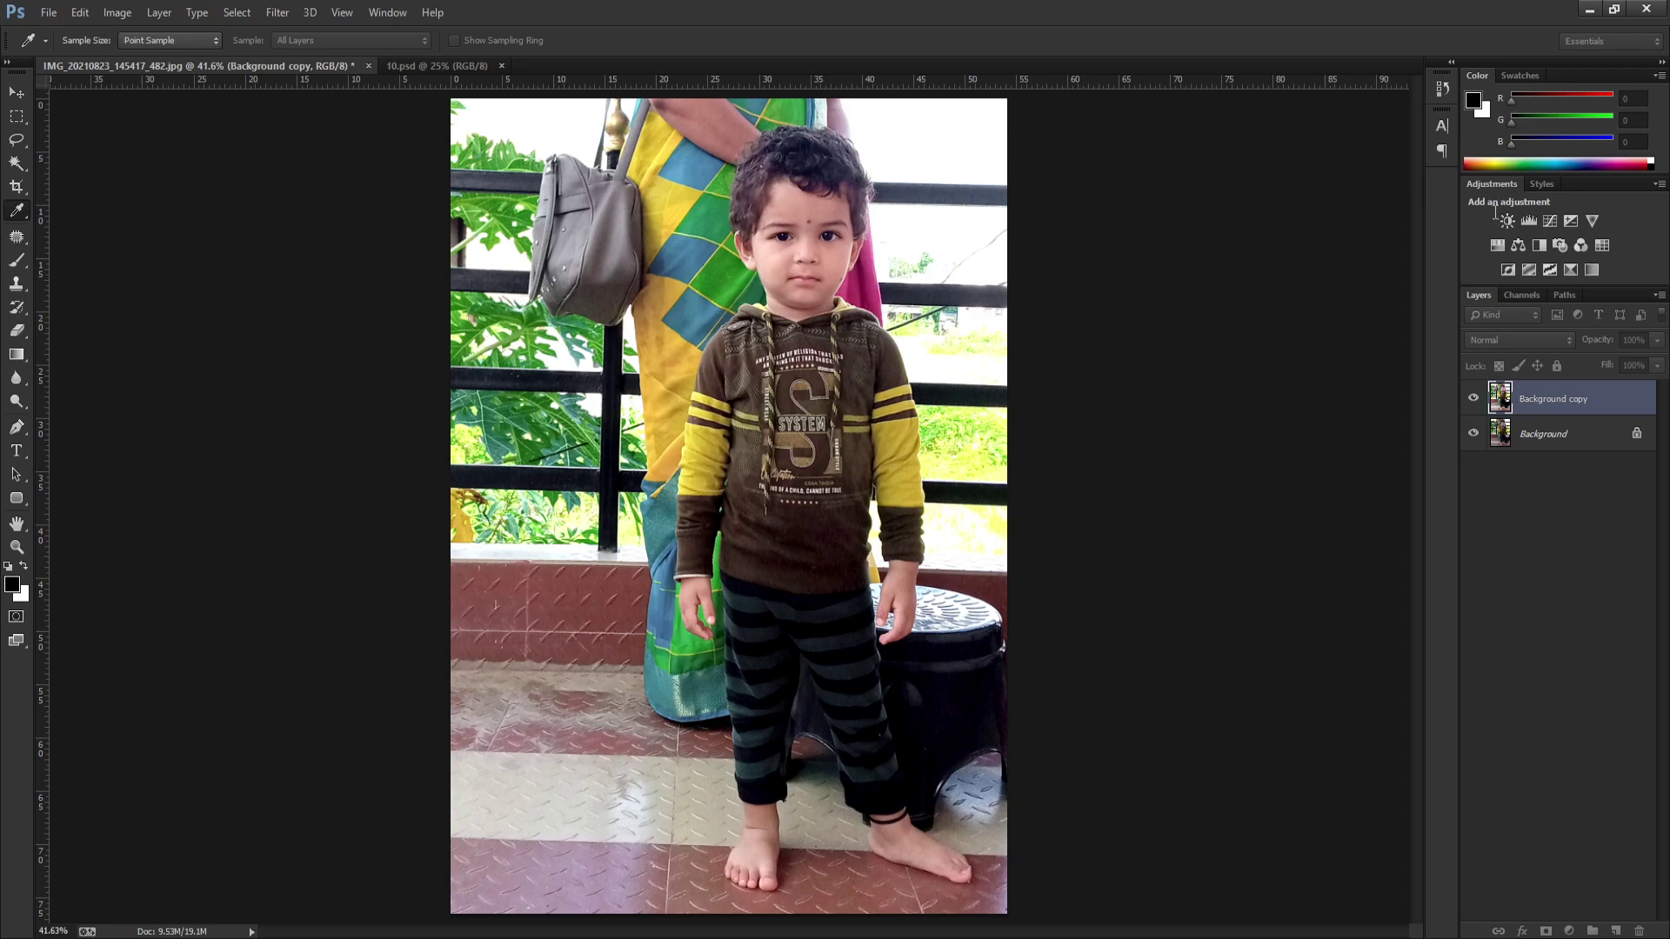
key("v")
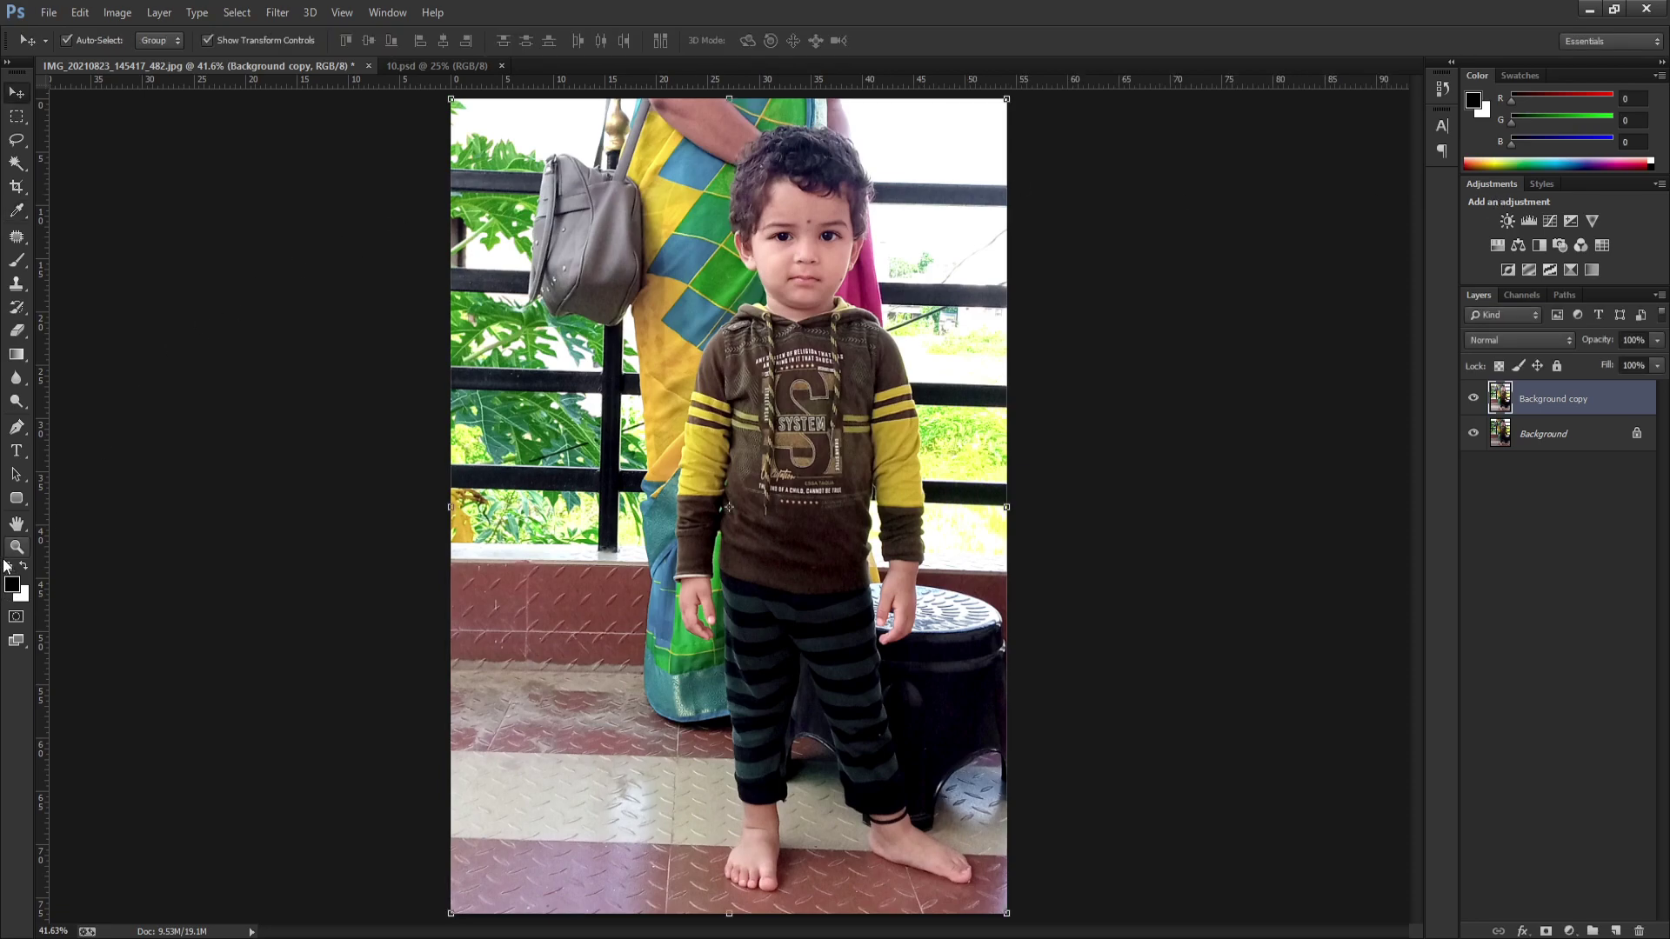
left_click(16, 546)
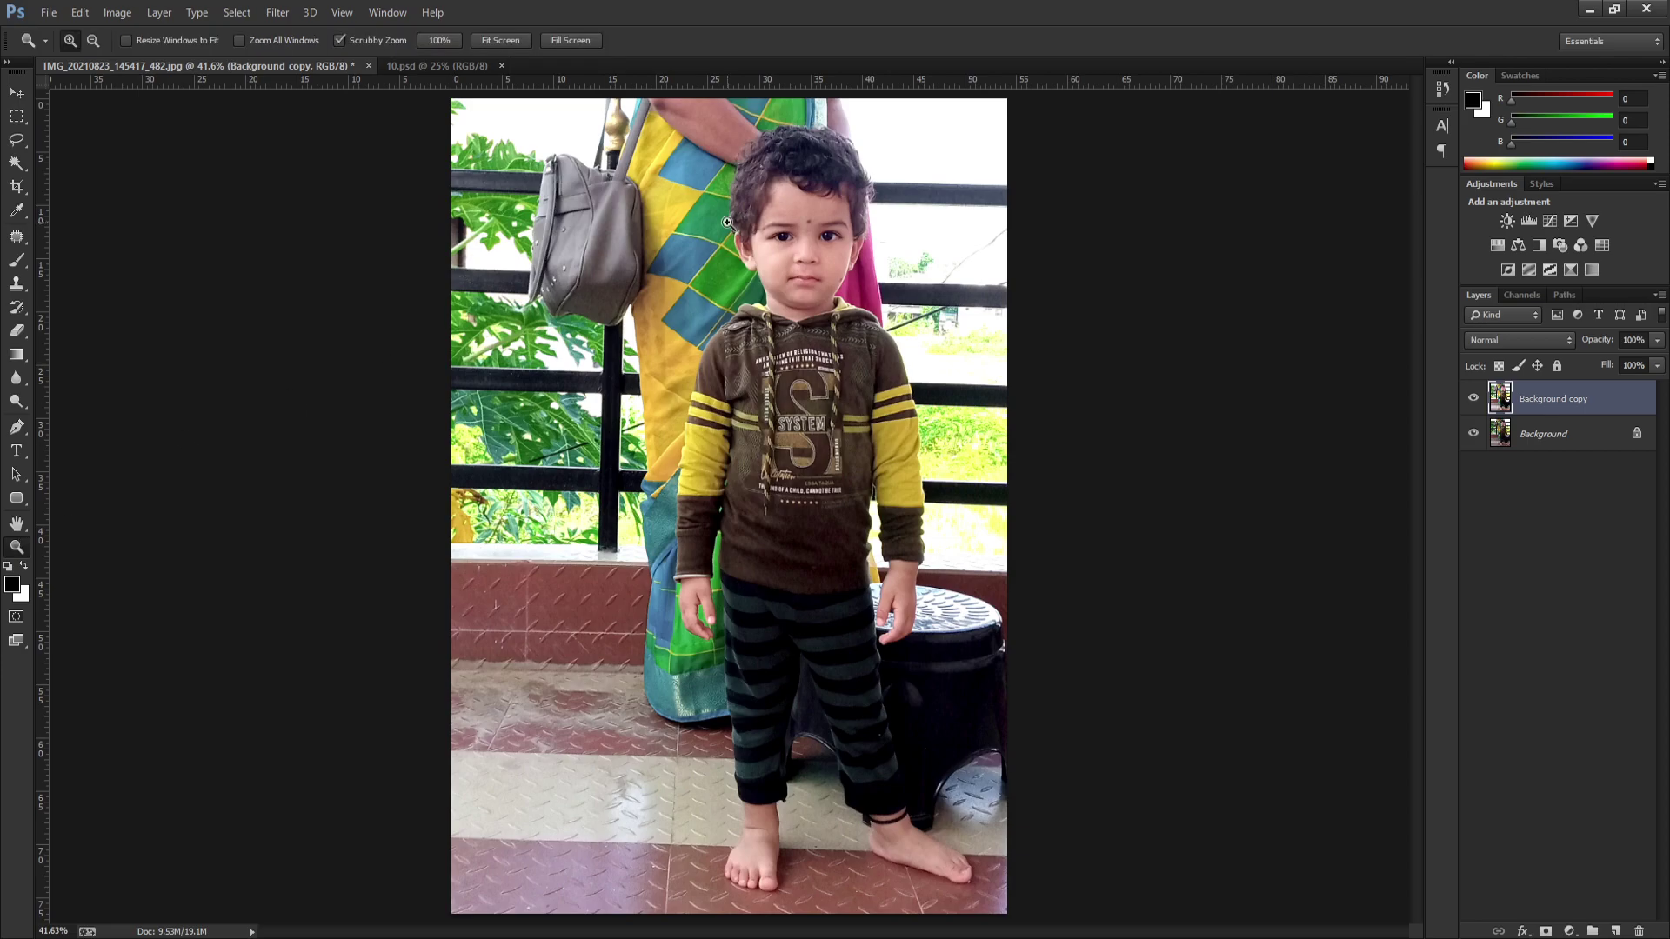
left_click_drag(727, 222, 900, 278)
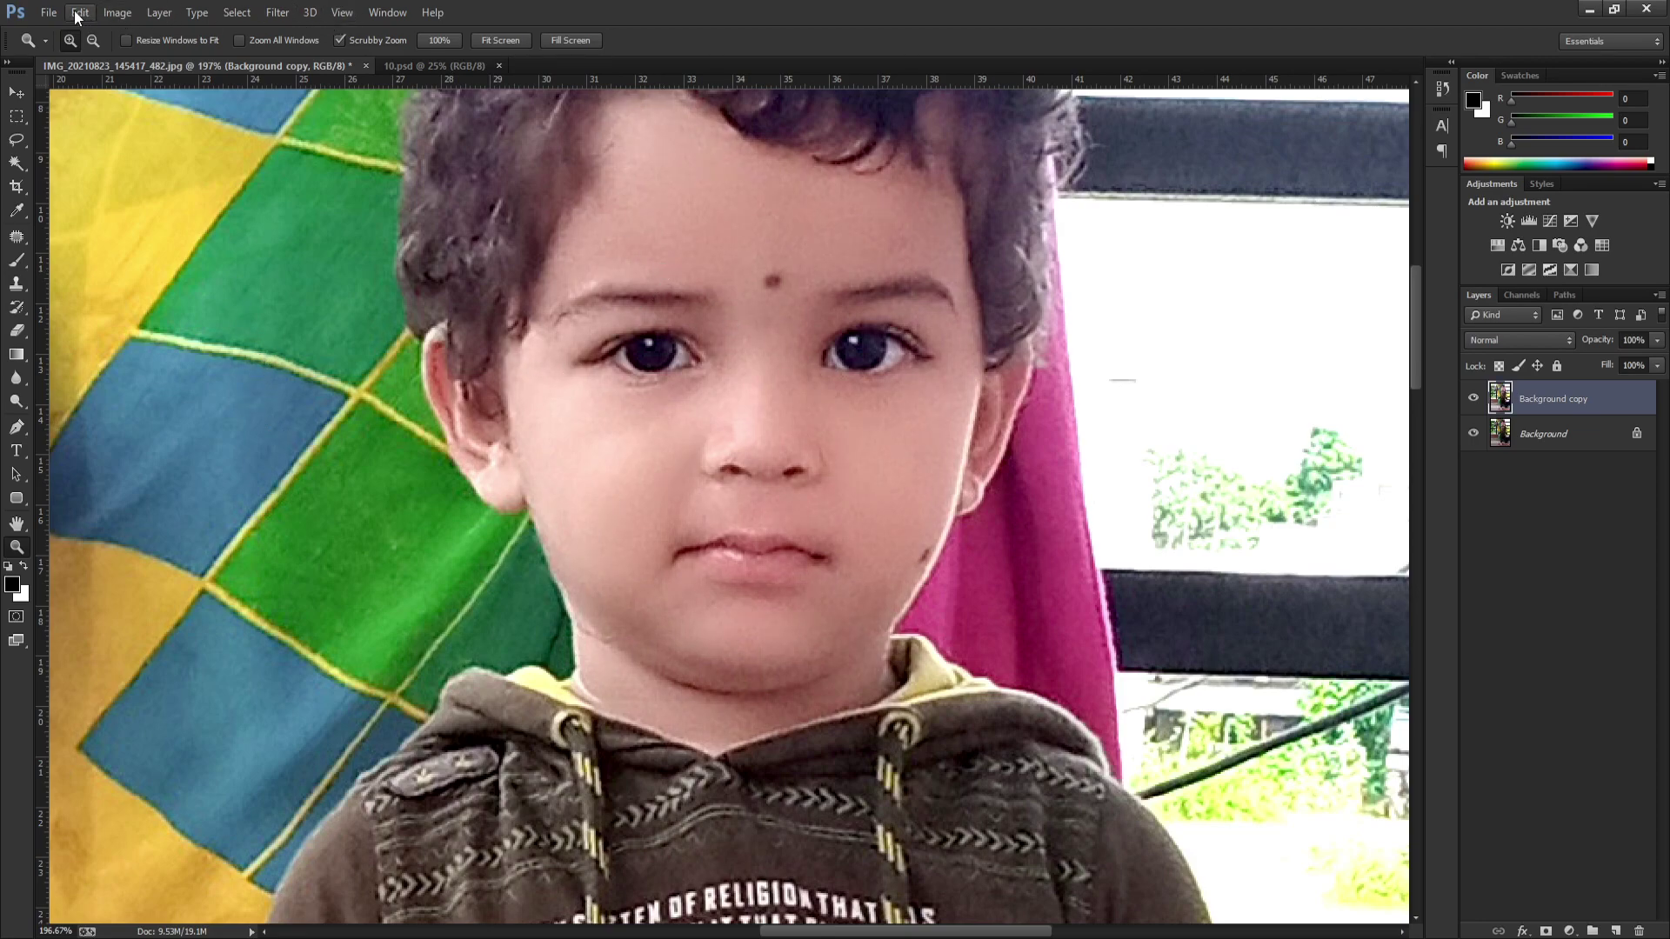
key("h")
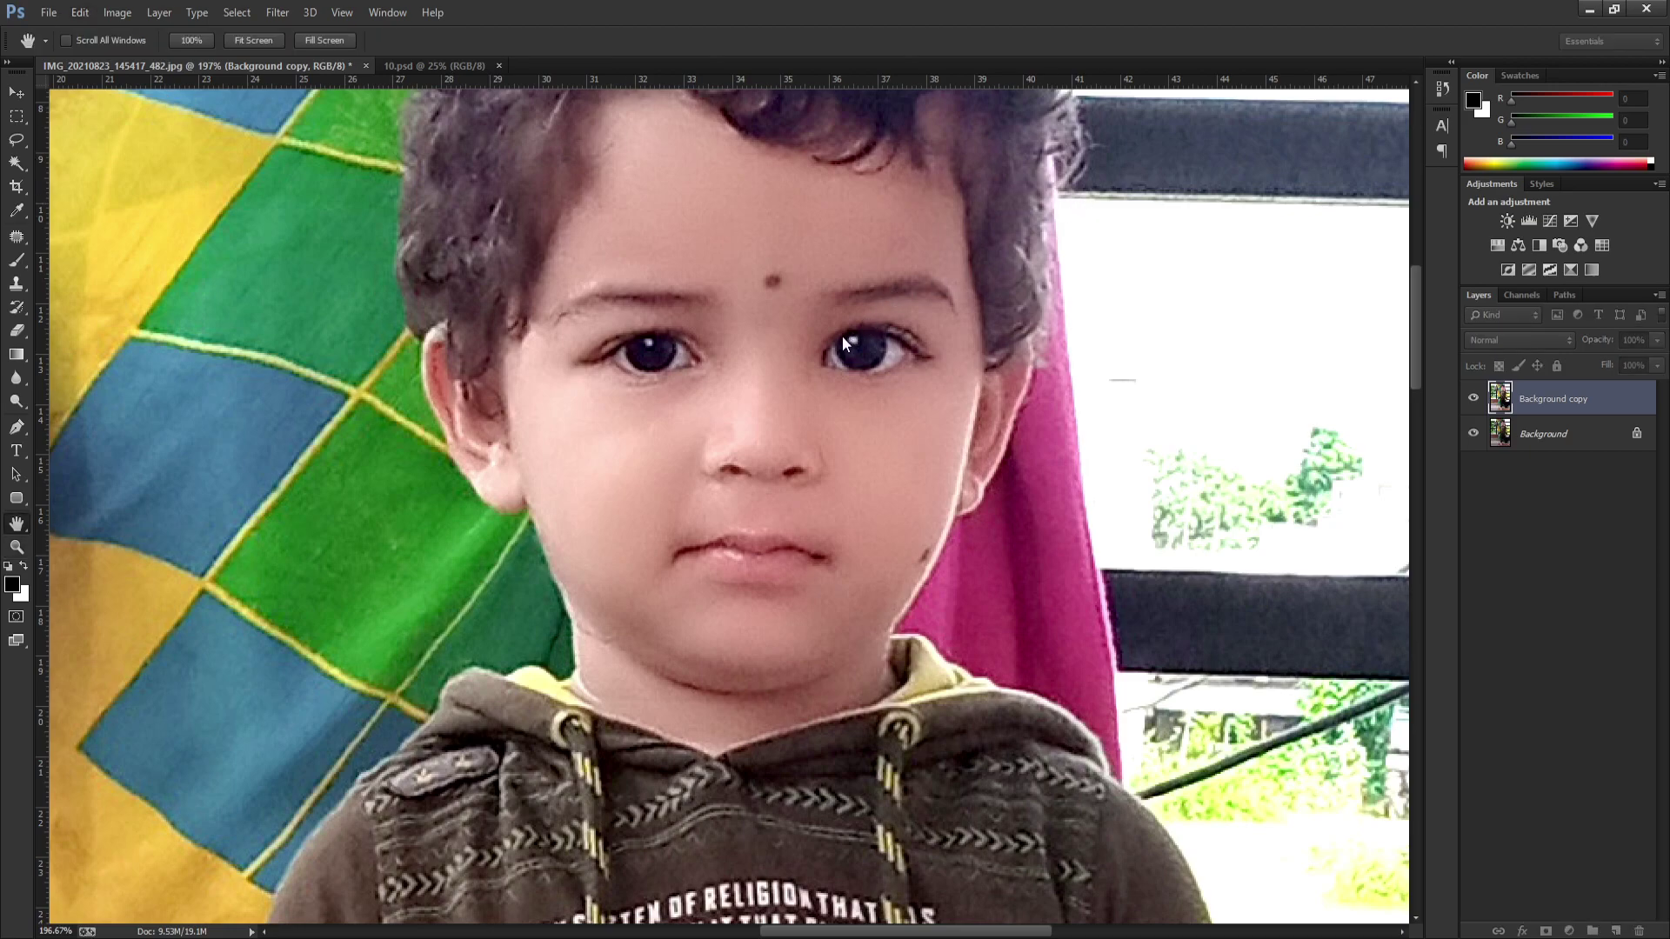
key("z")
scroll(729, 507, "up", 1)
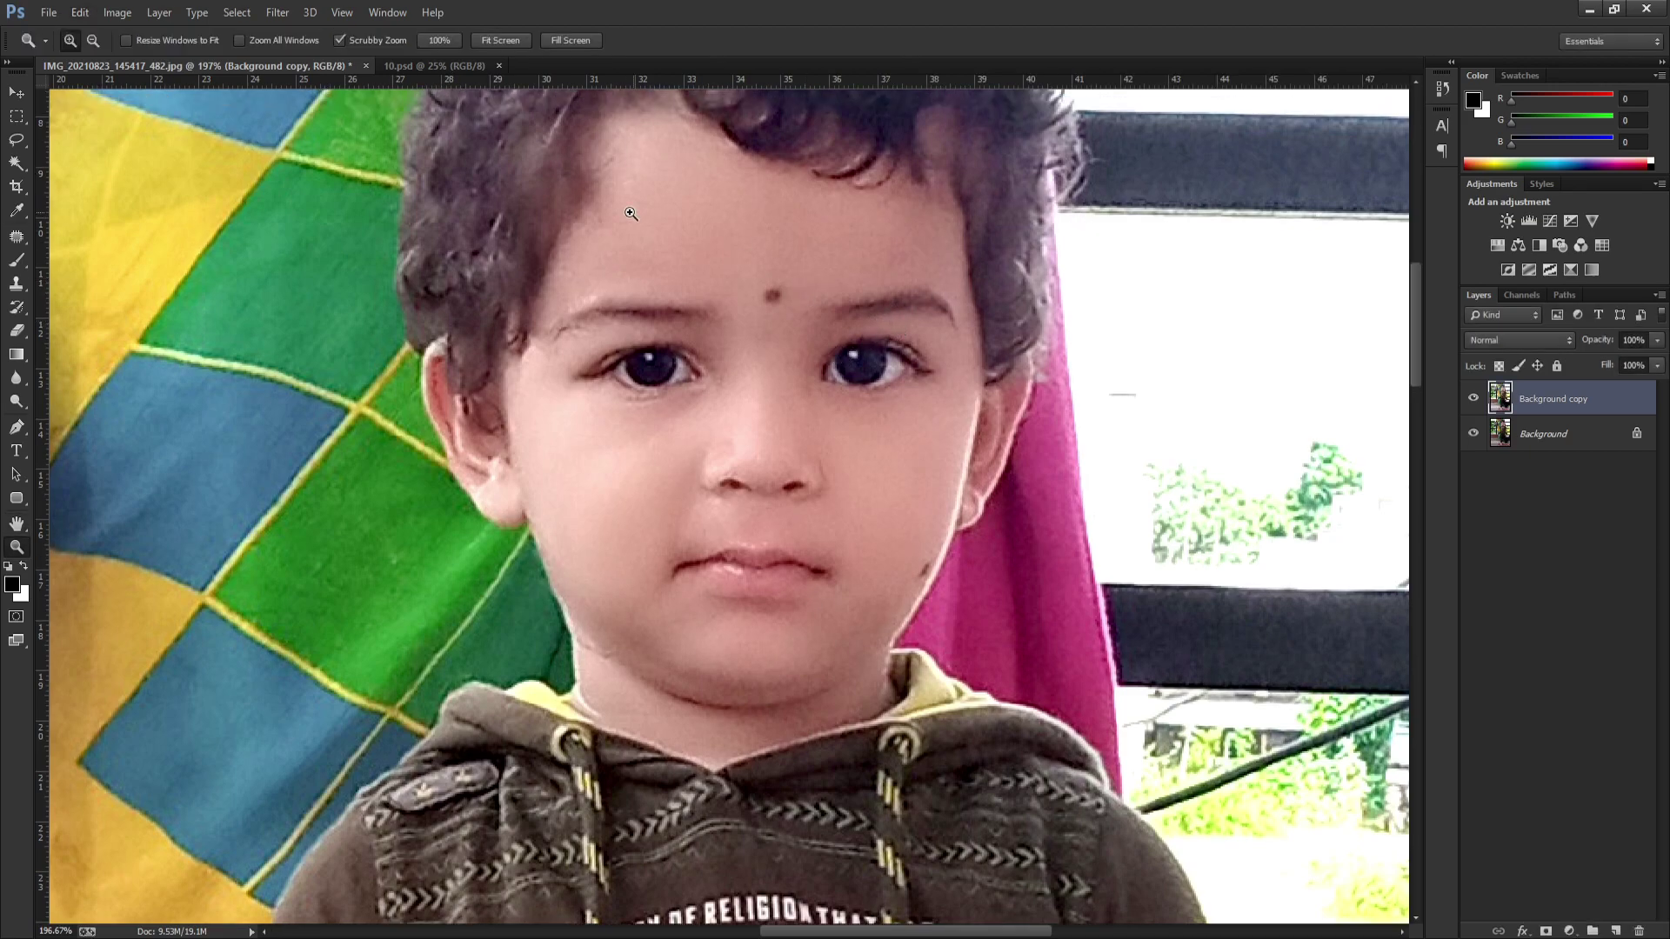
scroll(728, 507, "up", 1)
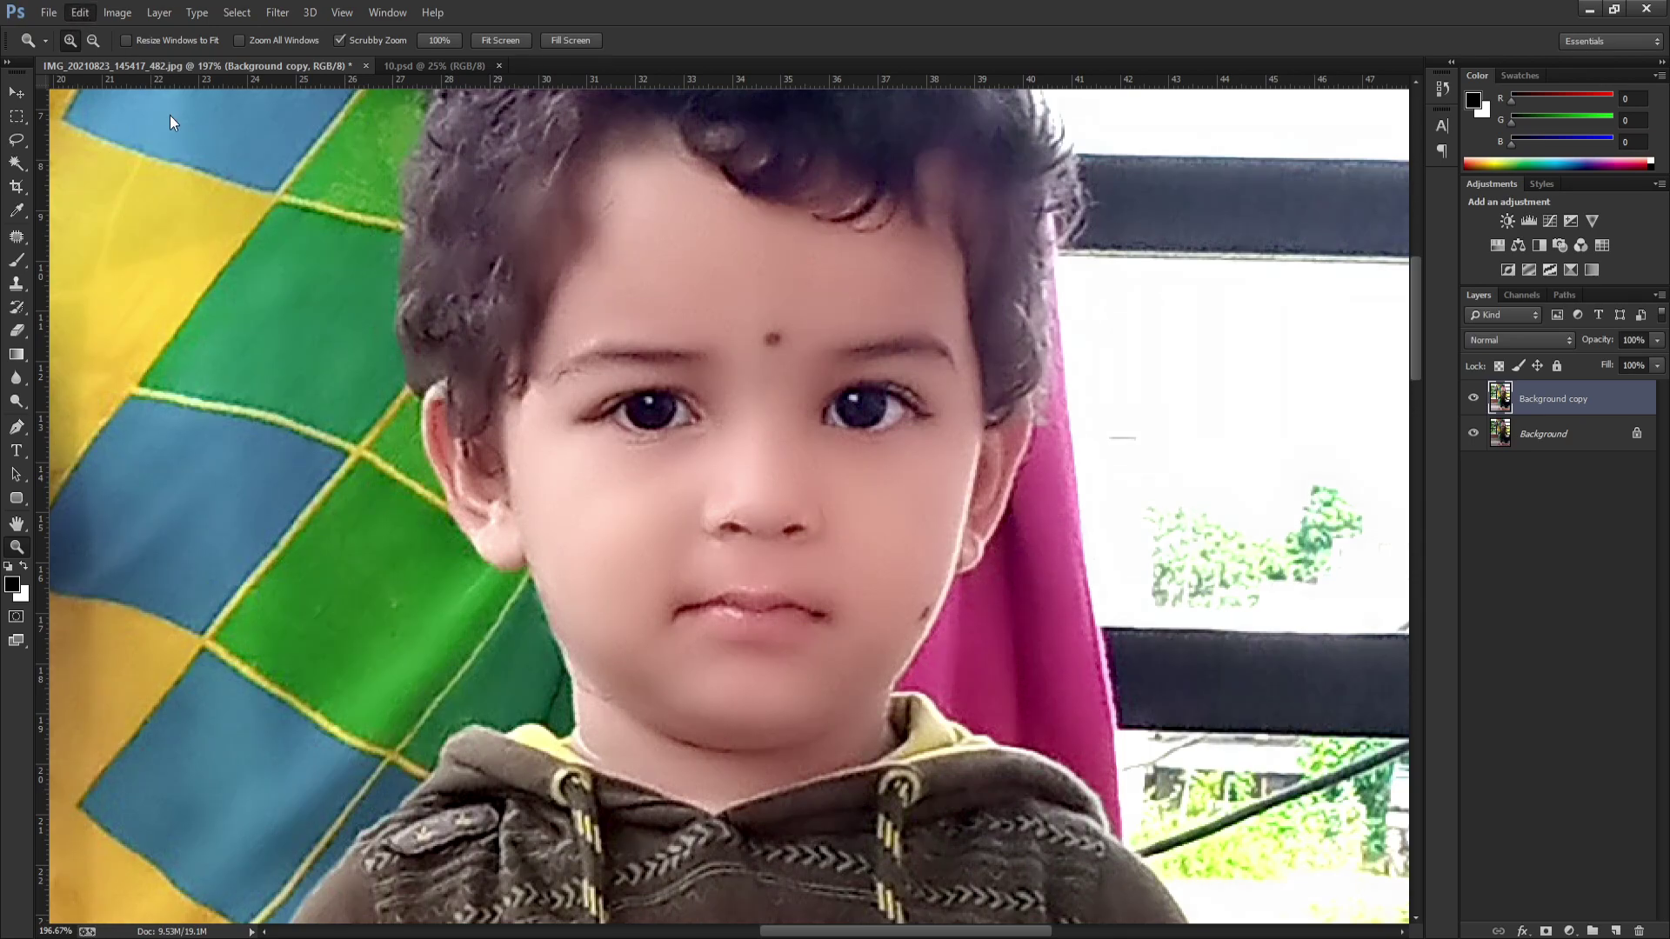
key("h")
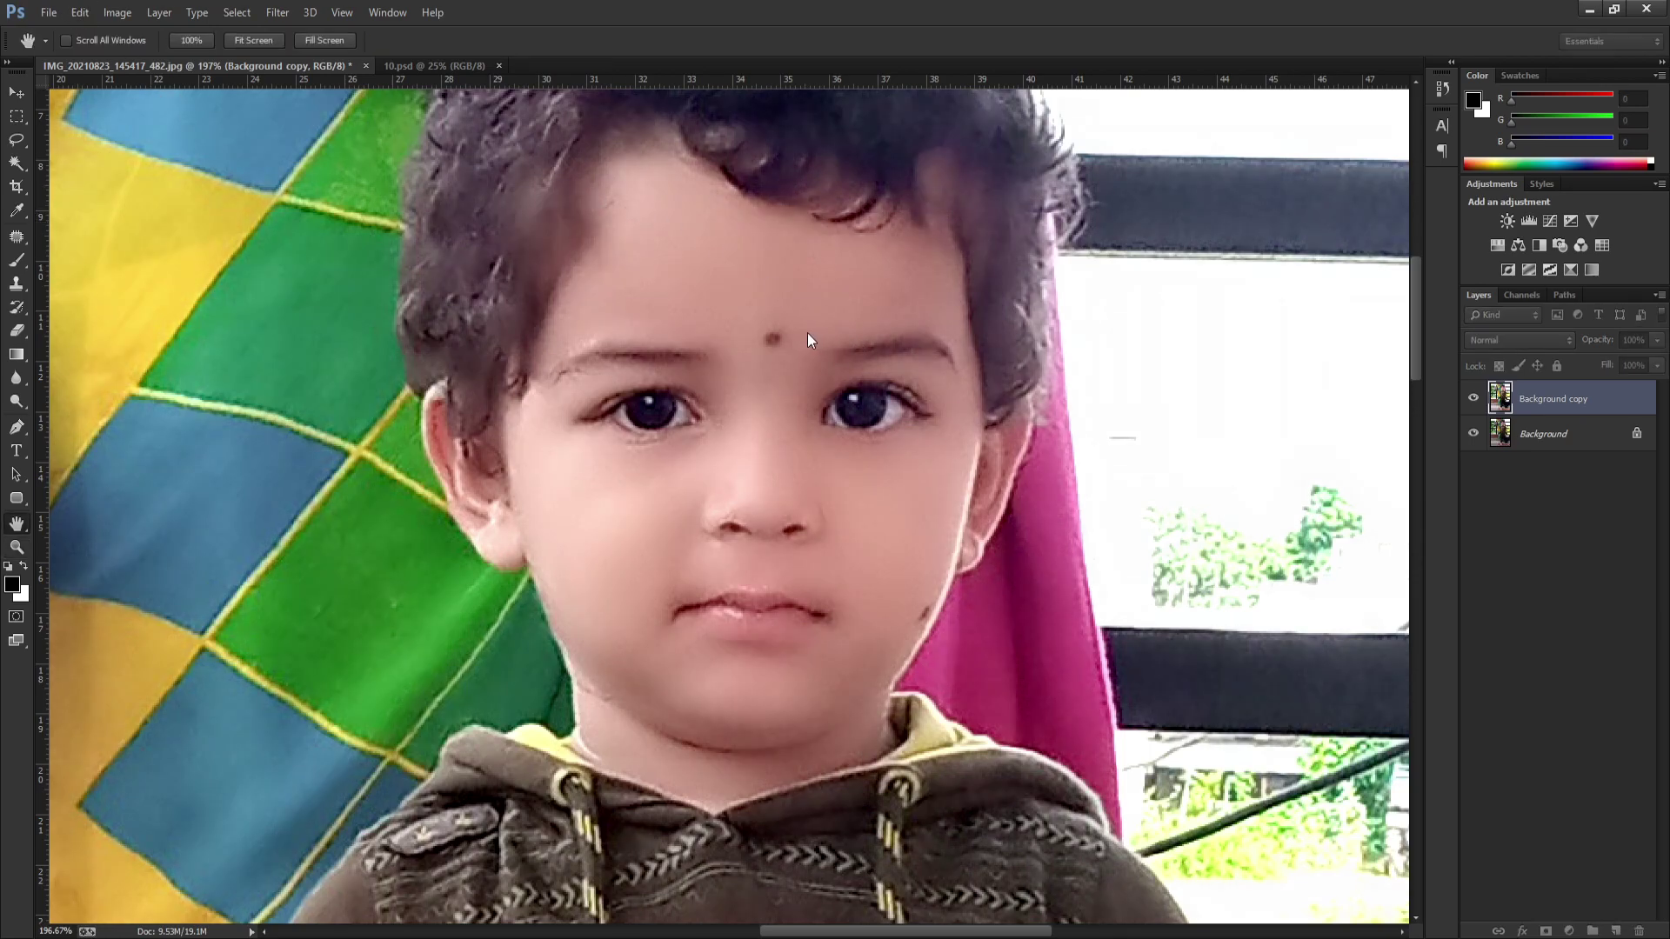
key("z")
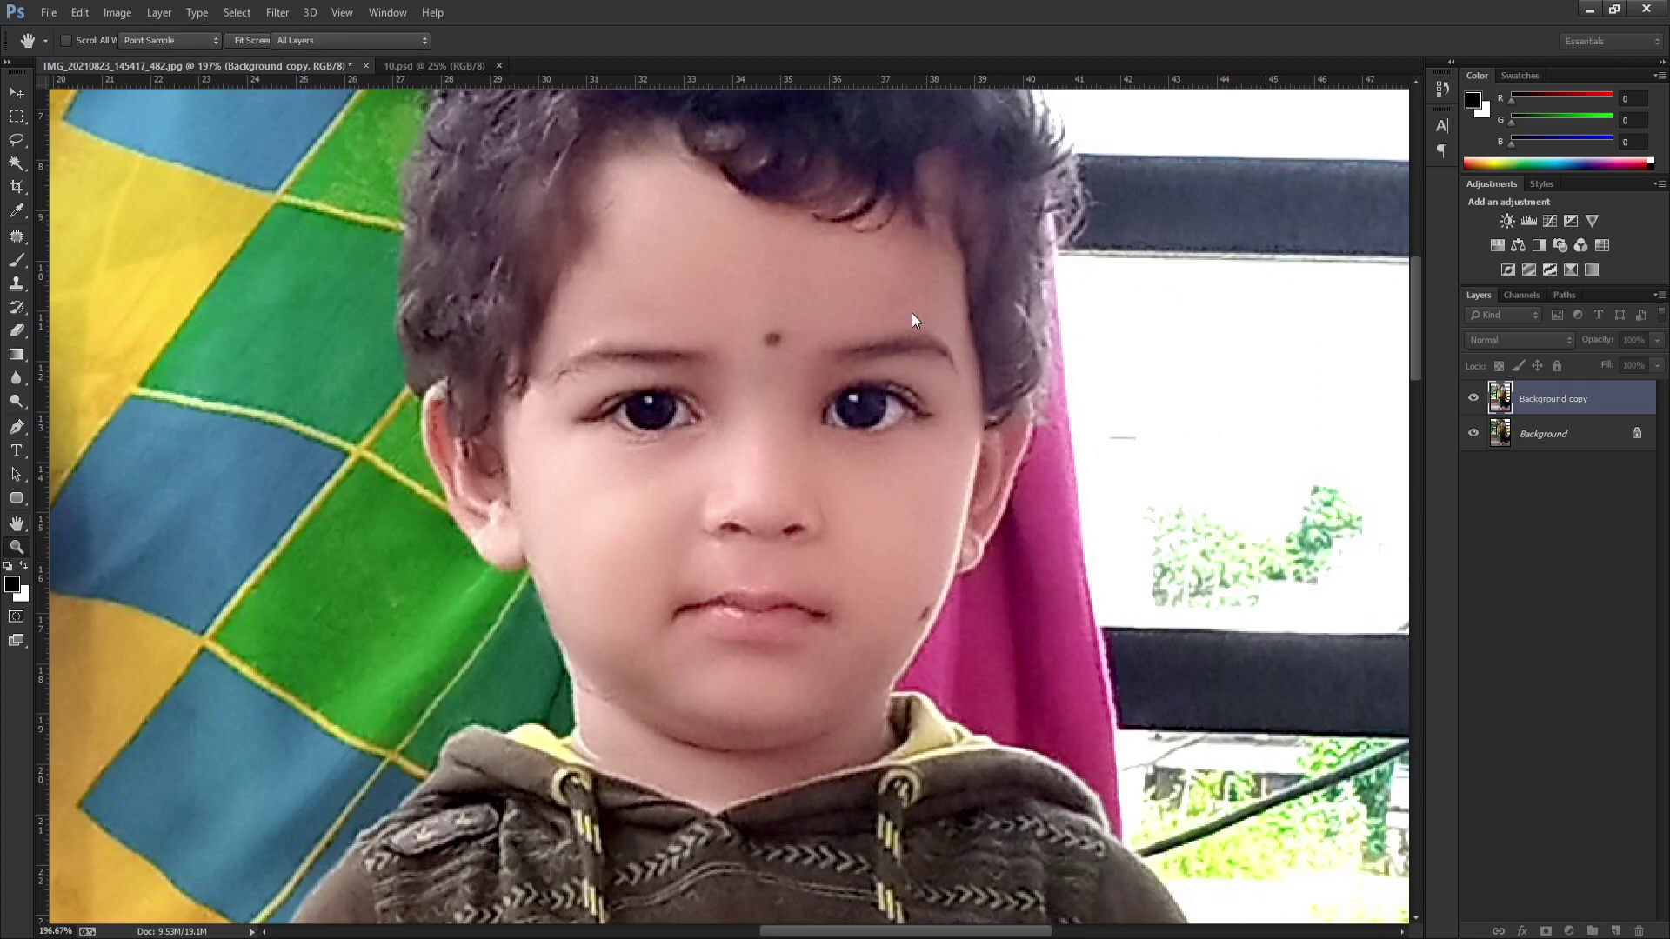
key("ctrl+0")
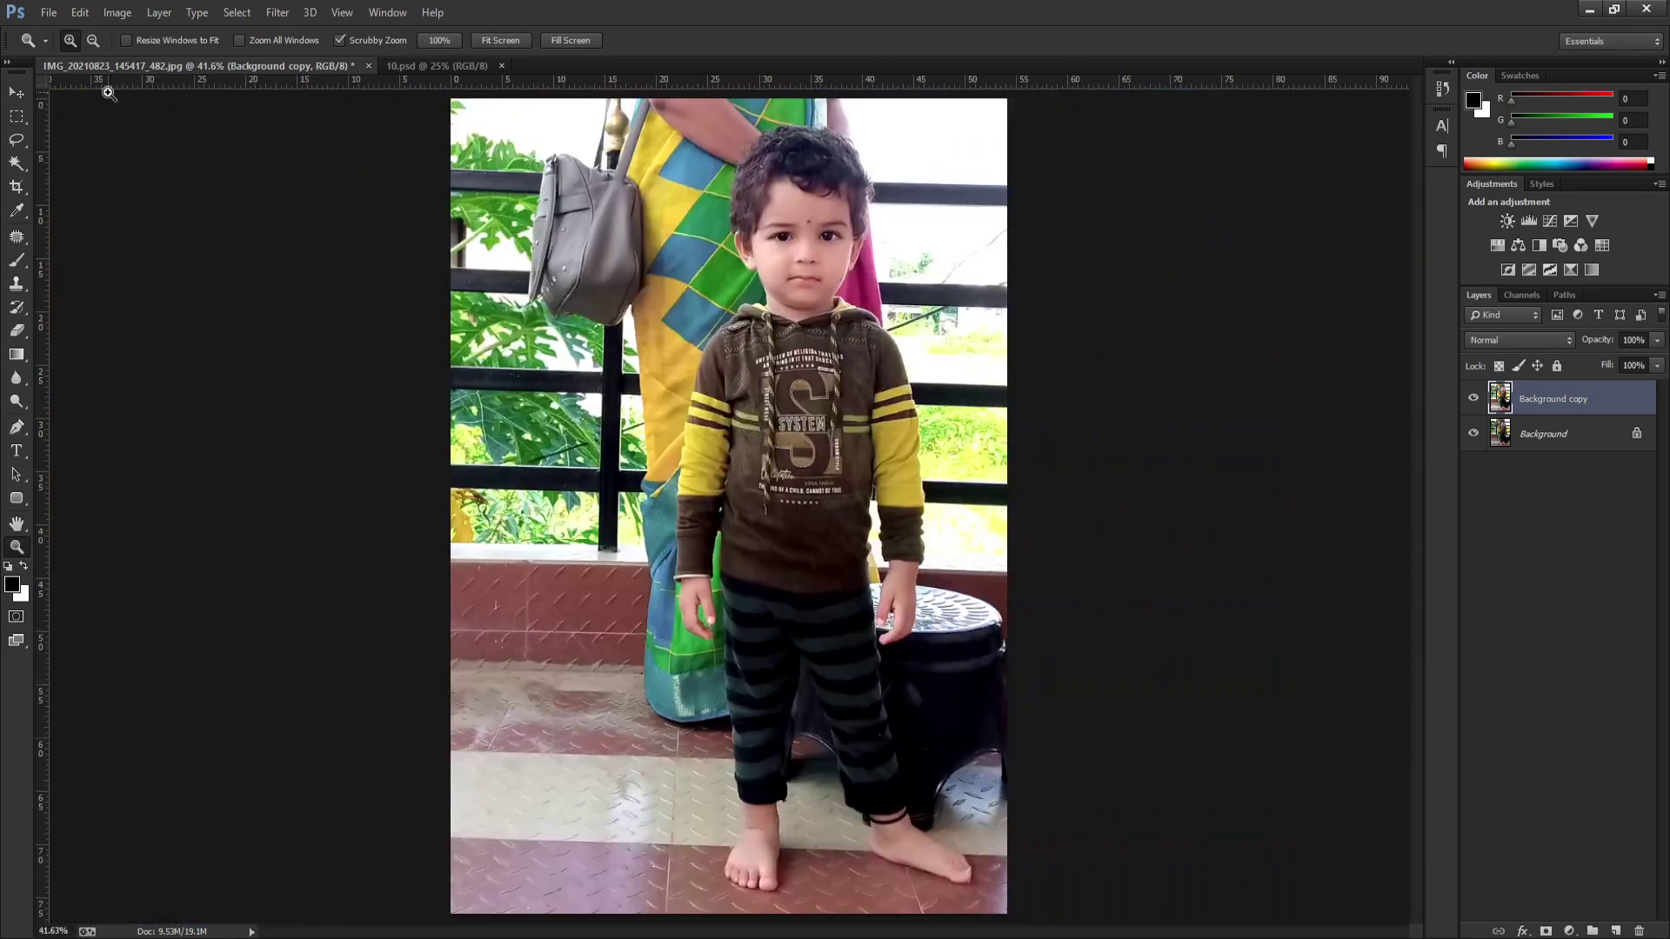
key("v")
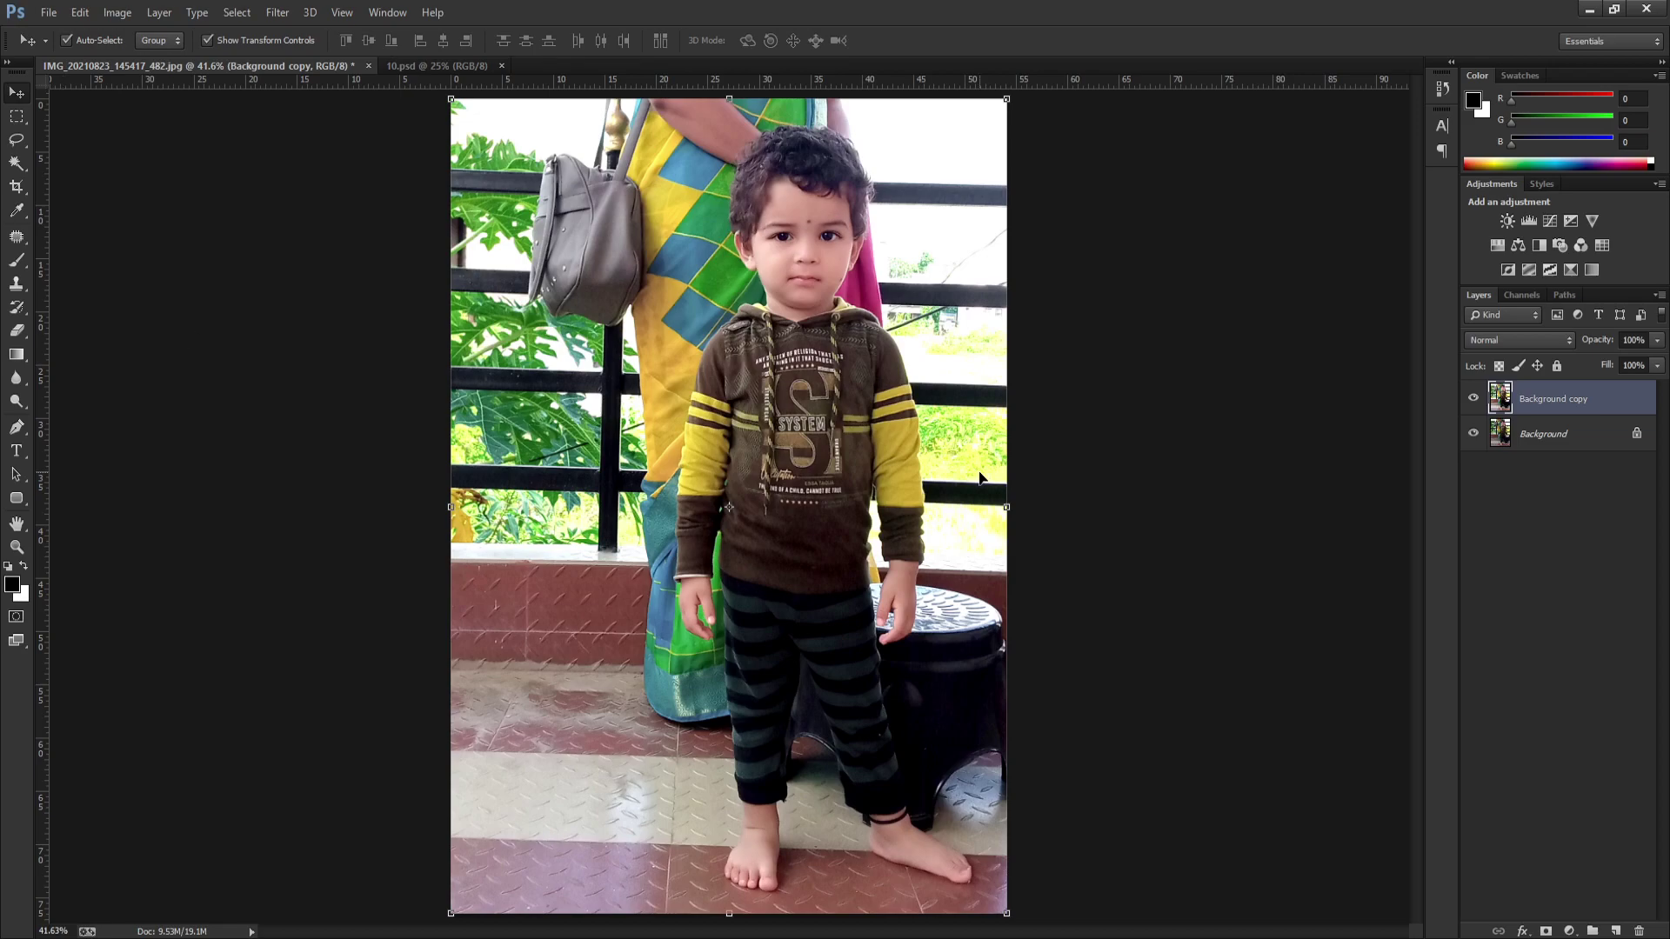
Step: Set up the Dodge tool with 34% exposure and a 250 brush
key("o")
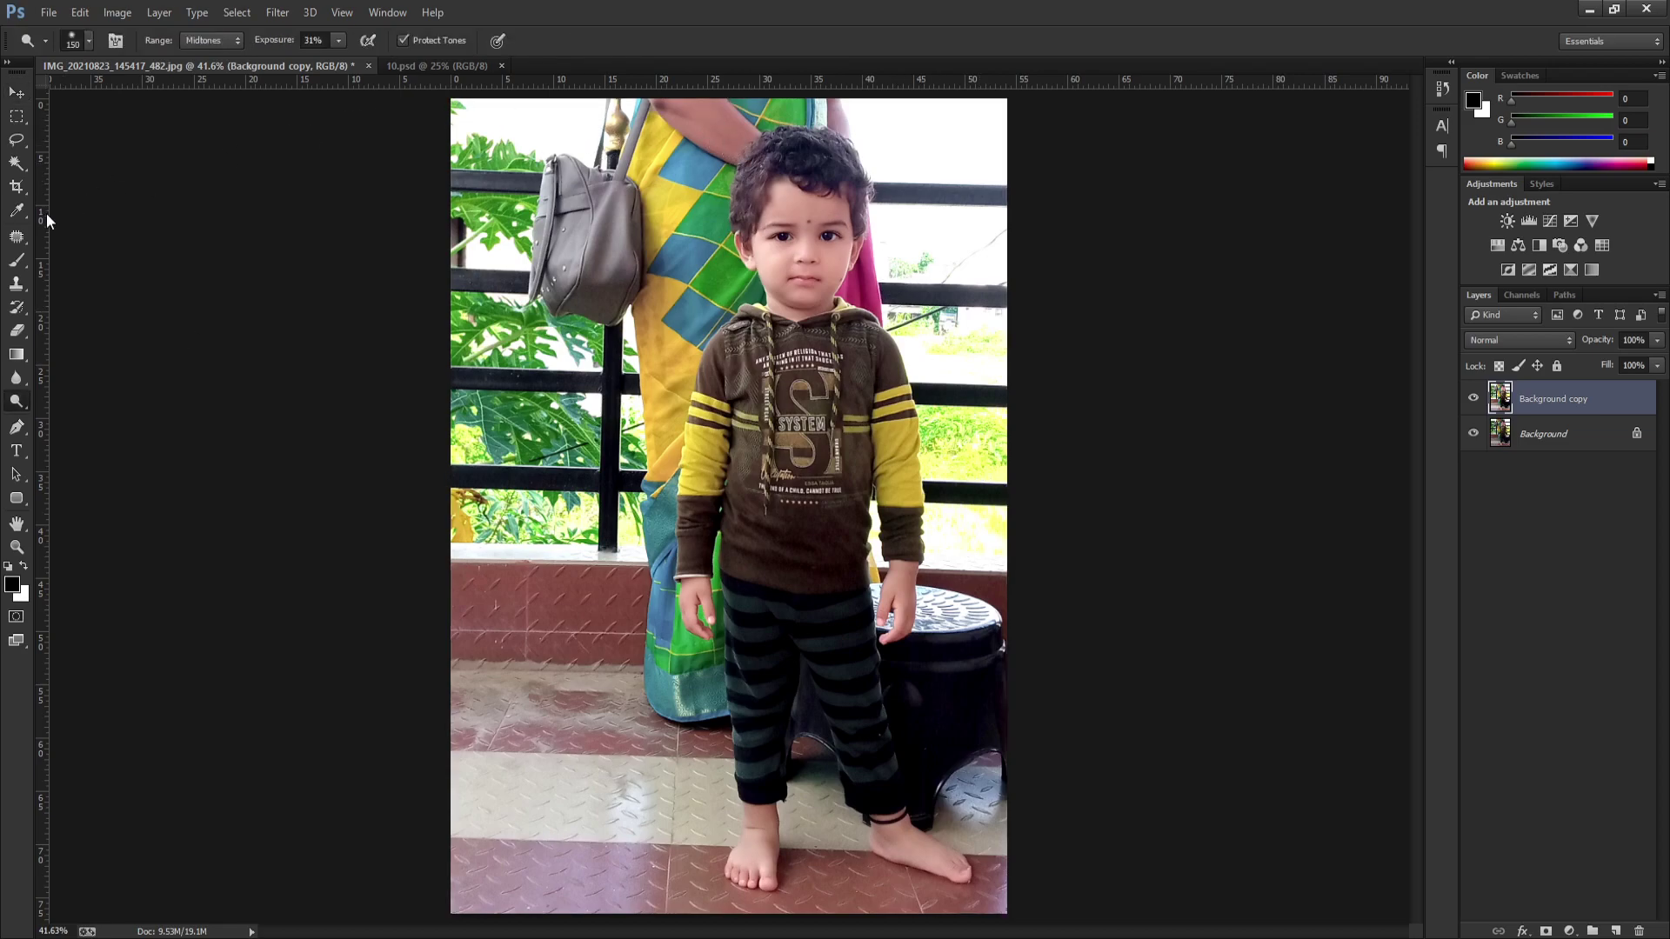
left_click_drag(13, 395, 100, 418)
key("bracketright")
key("bracketright")
key("bracketright")
left_click_drag(289, 46, 270, 45)
key("bracketright")
key("bracketright")
Step: Dodge the hair with a 175 brush, then the hoodie chest and sleeve at 250
key("bracketleft")
key("bracketleft")
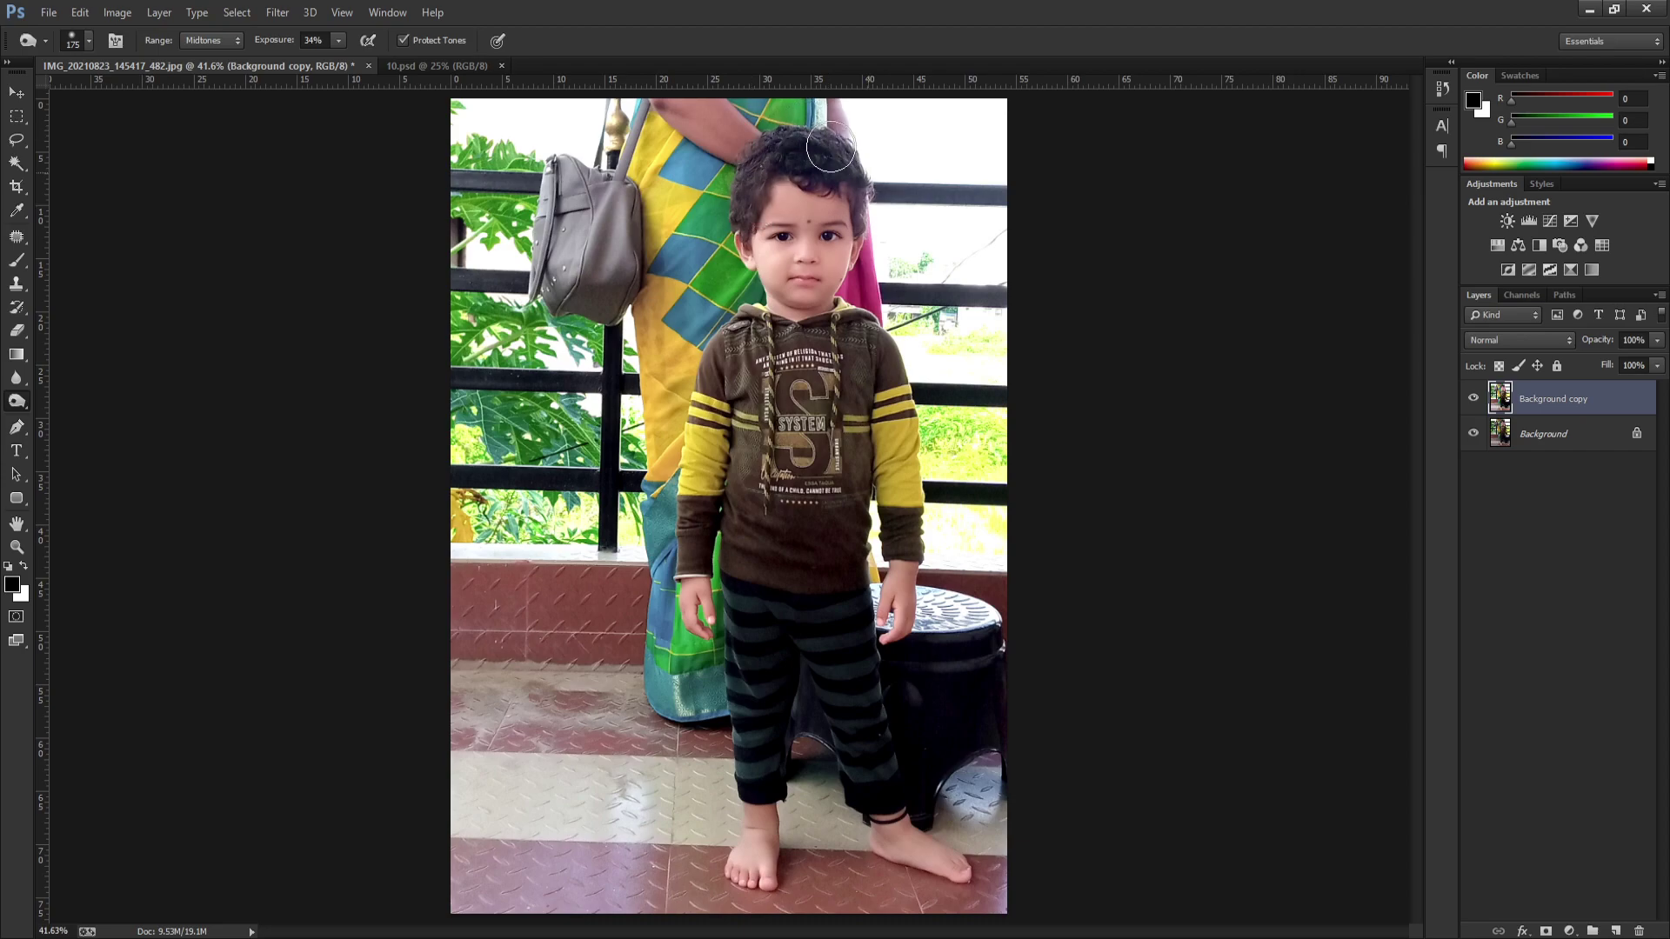
left_click_drag(831, 146, 745, 198)
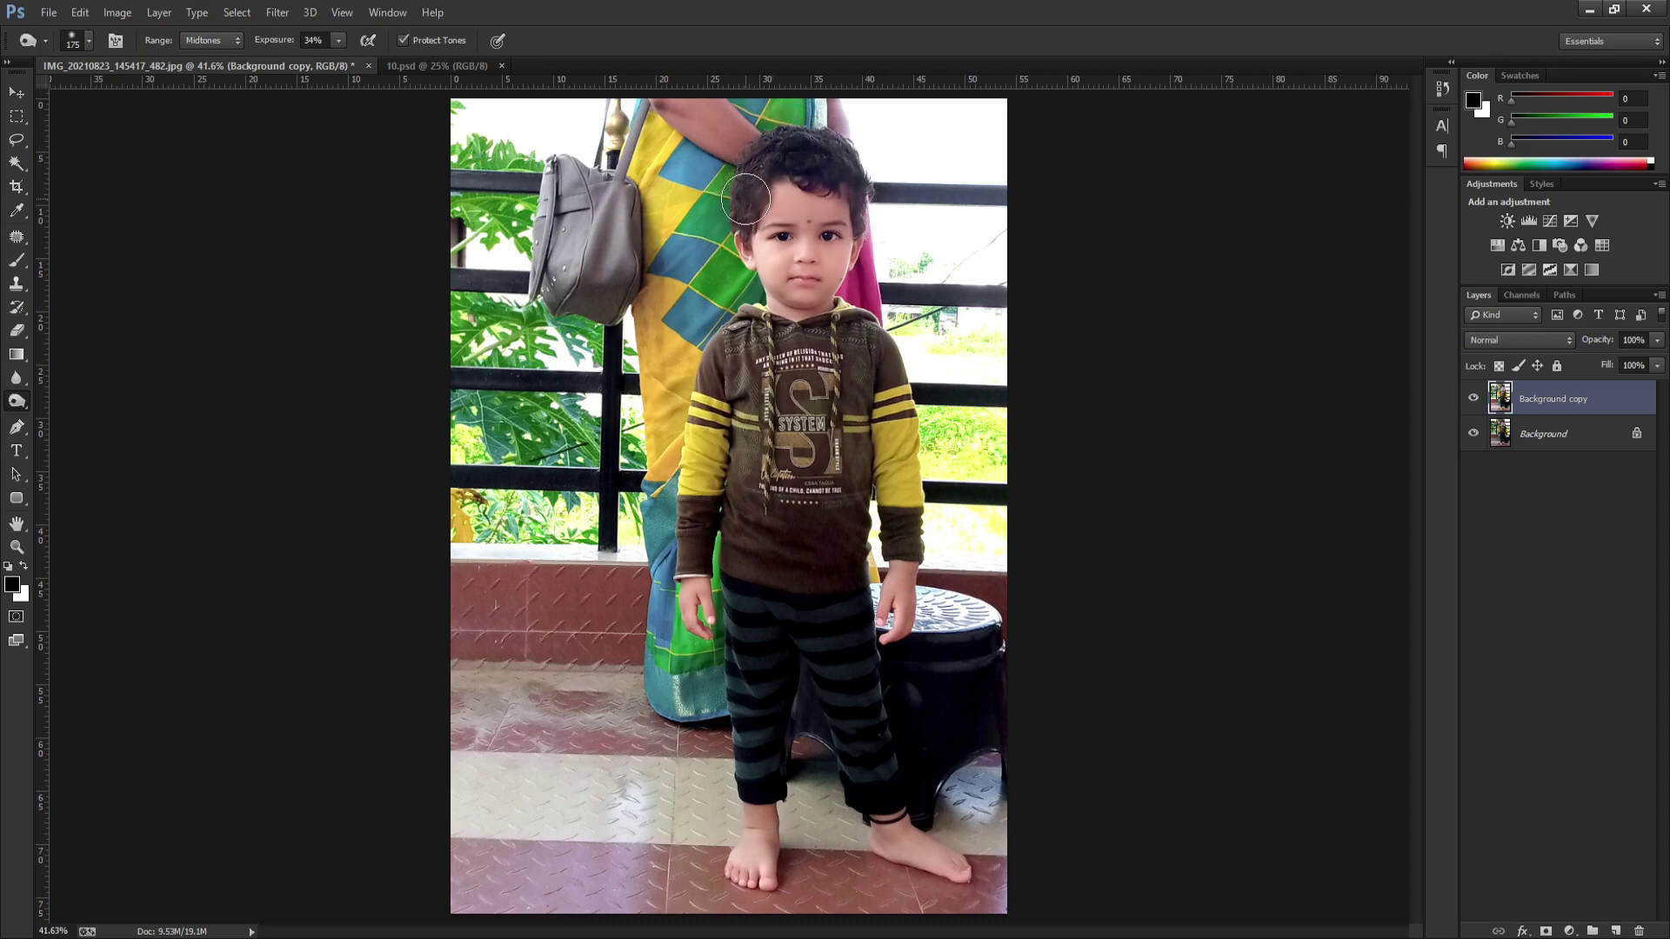
key("bracketright")
key("bracketright")
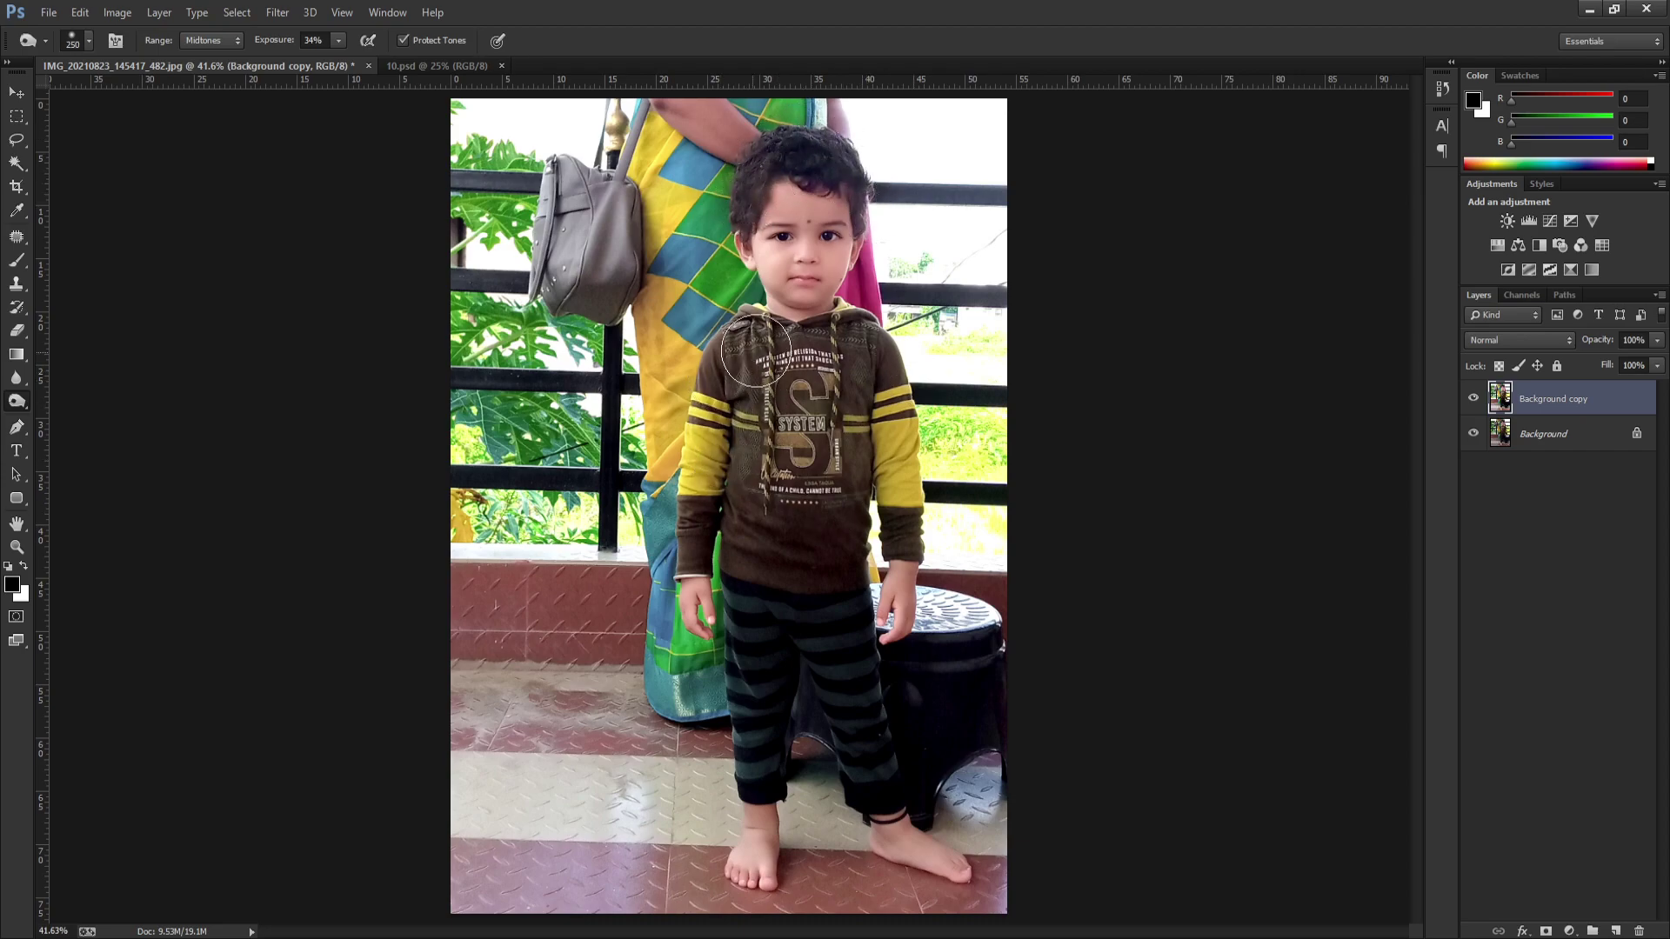
mouse_move(756, 352)
left_mouse_down()
mouse_move(673, 520)
mouse_move(836, 609)
mouse_move(895, 814)
left_mouse_up()
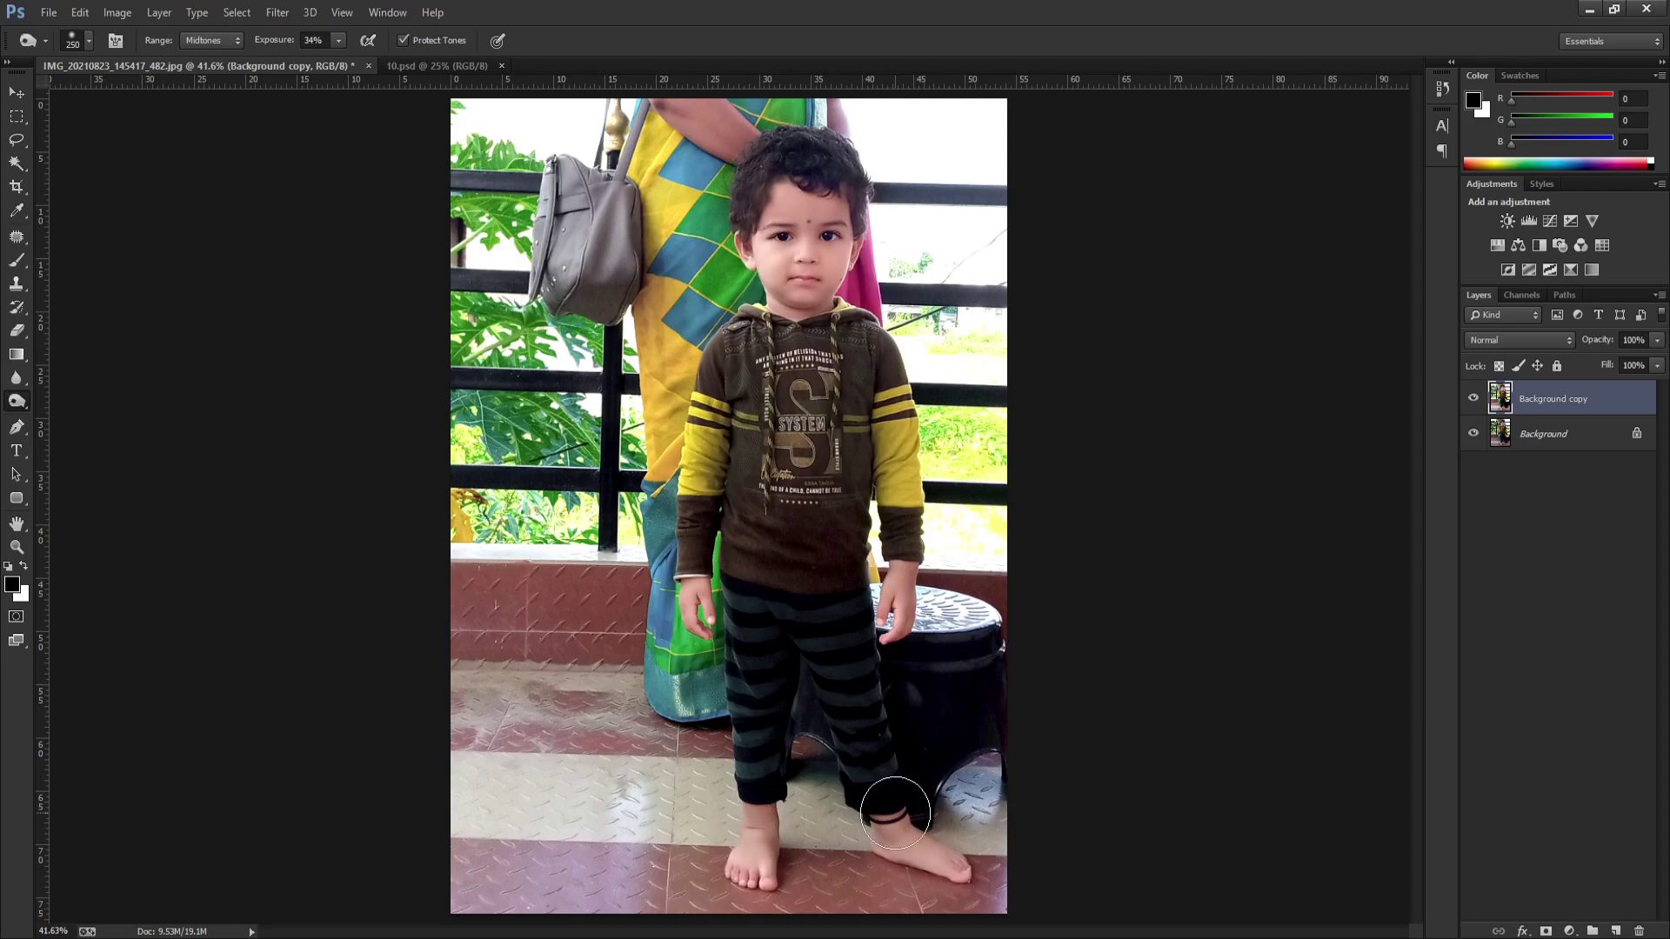
Step: Zoom in on the boy's hair and switch to the Pen tool
key("v")
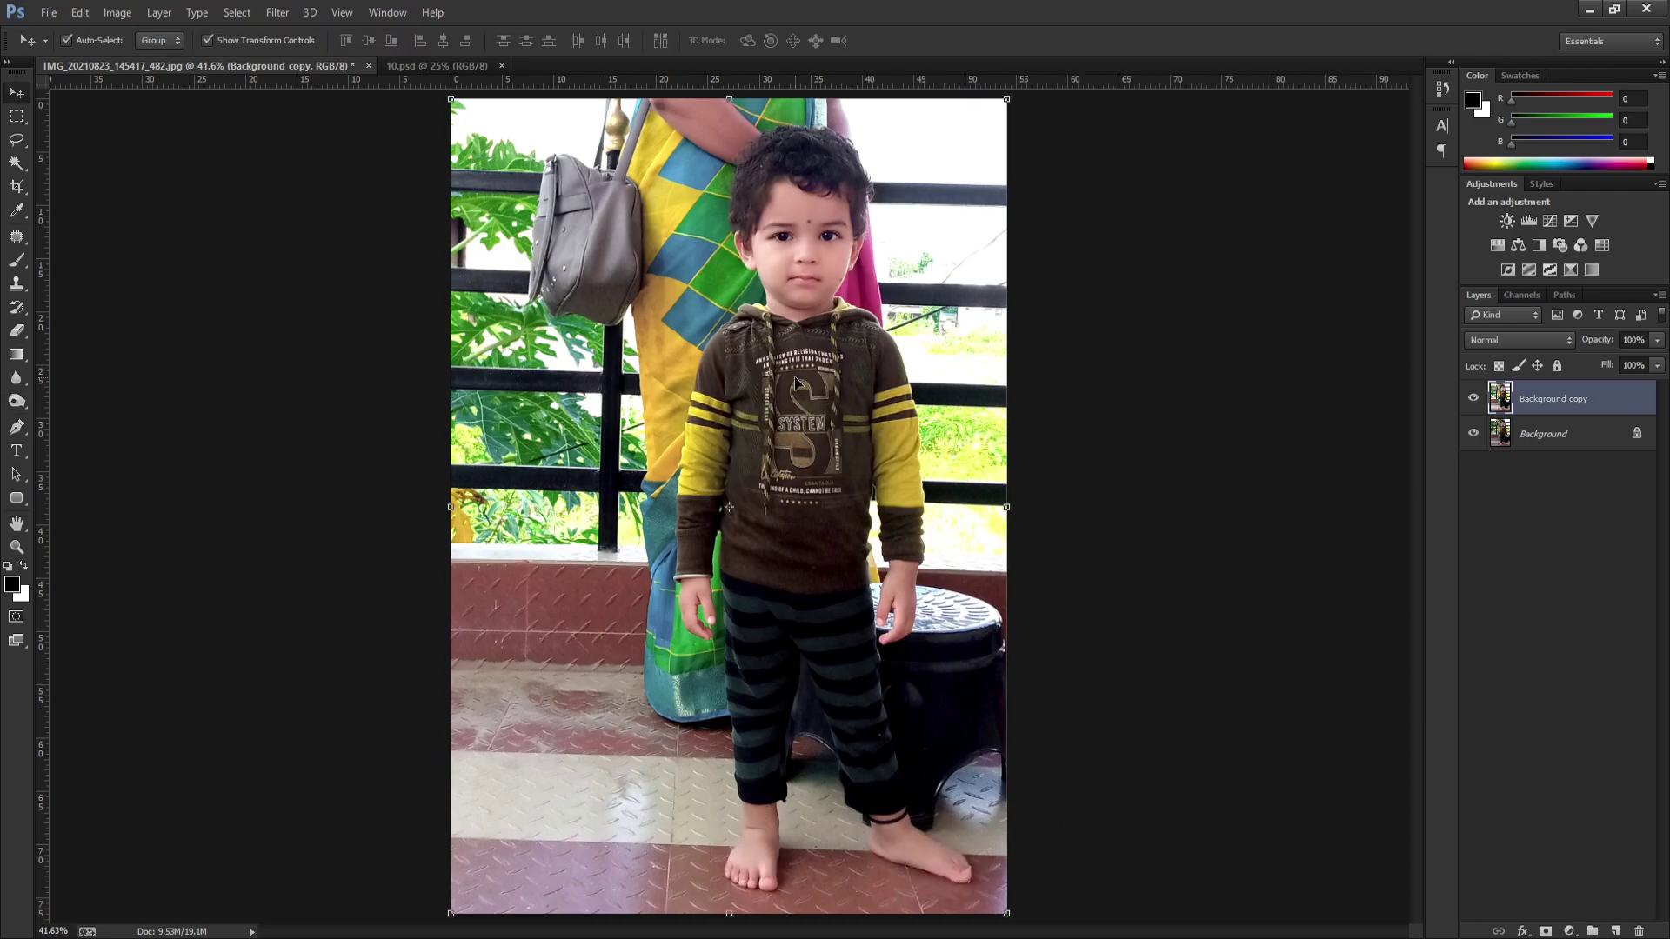
scroll(749, 306, "up", 3)
scroll(748, 306, "up", 2)
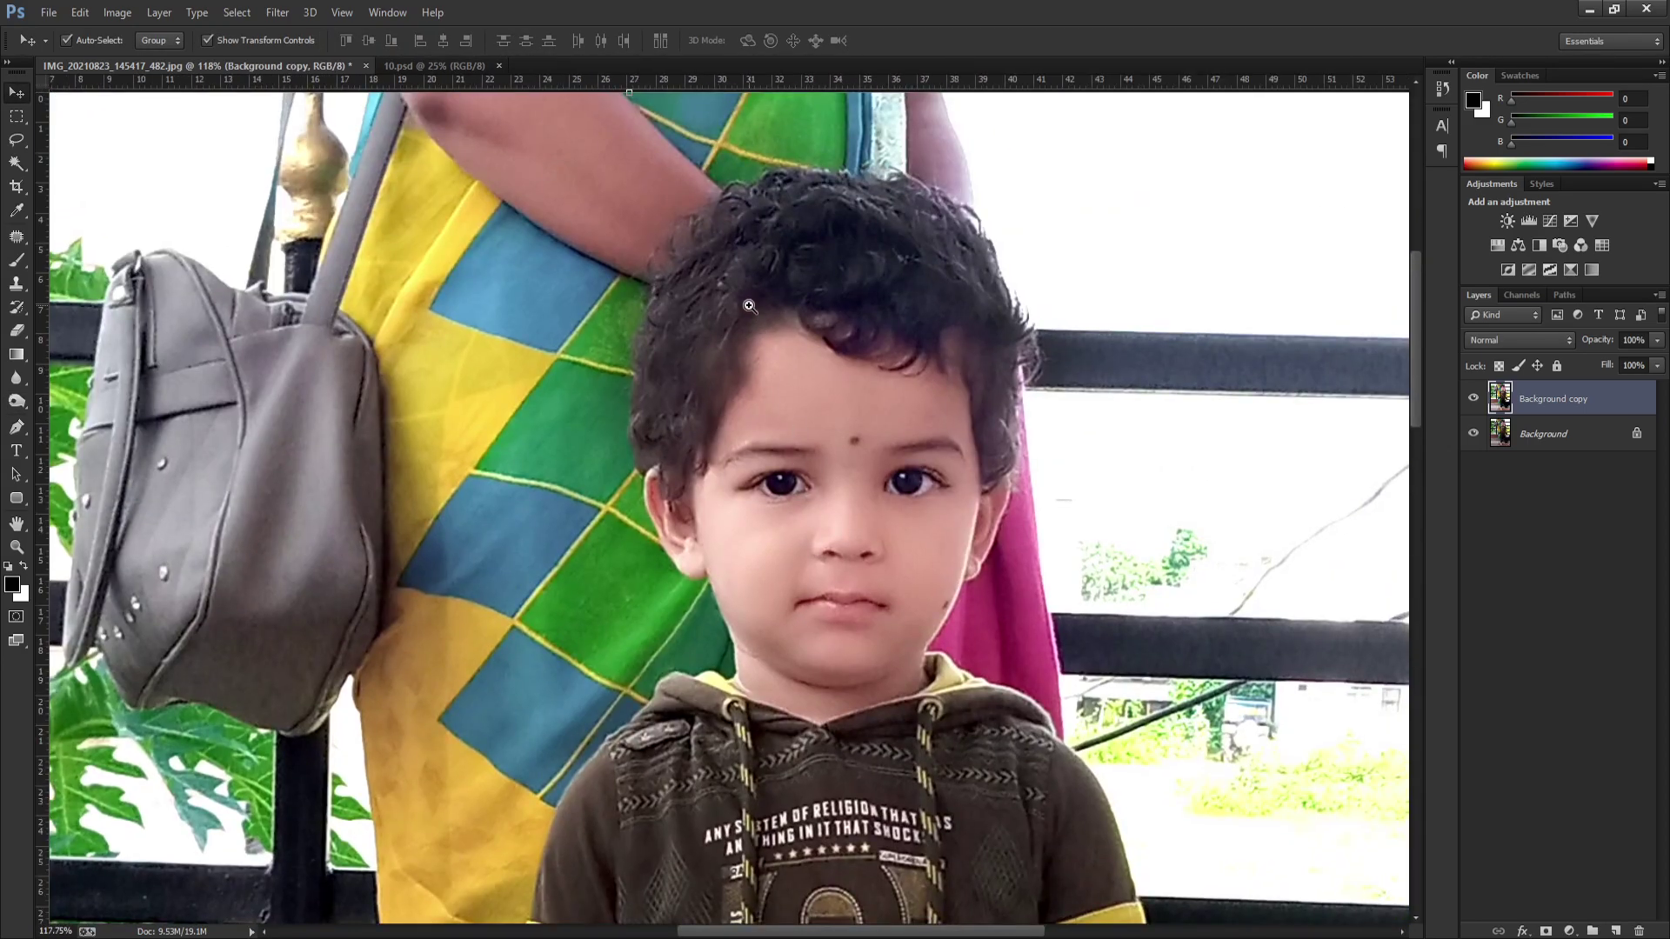
scroll(837, 319, "up", 5)
scroll(727, 437, "up", 1)
mouse_move(785, 439)
left_mouse_down()
mouse_move(689, 439)
mouse_move(776, 300)
left_mouse_up()
scroll(691, 438, "down", 1)
scroll(696, 444, "down", 1)
scroll(700, 448, "down", 1)
scroll(705, 457, "down", 1)
left_click(15, 427)
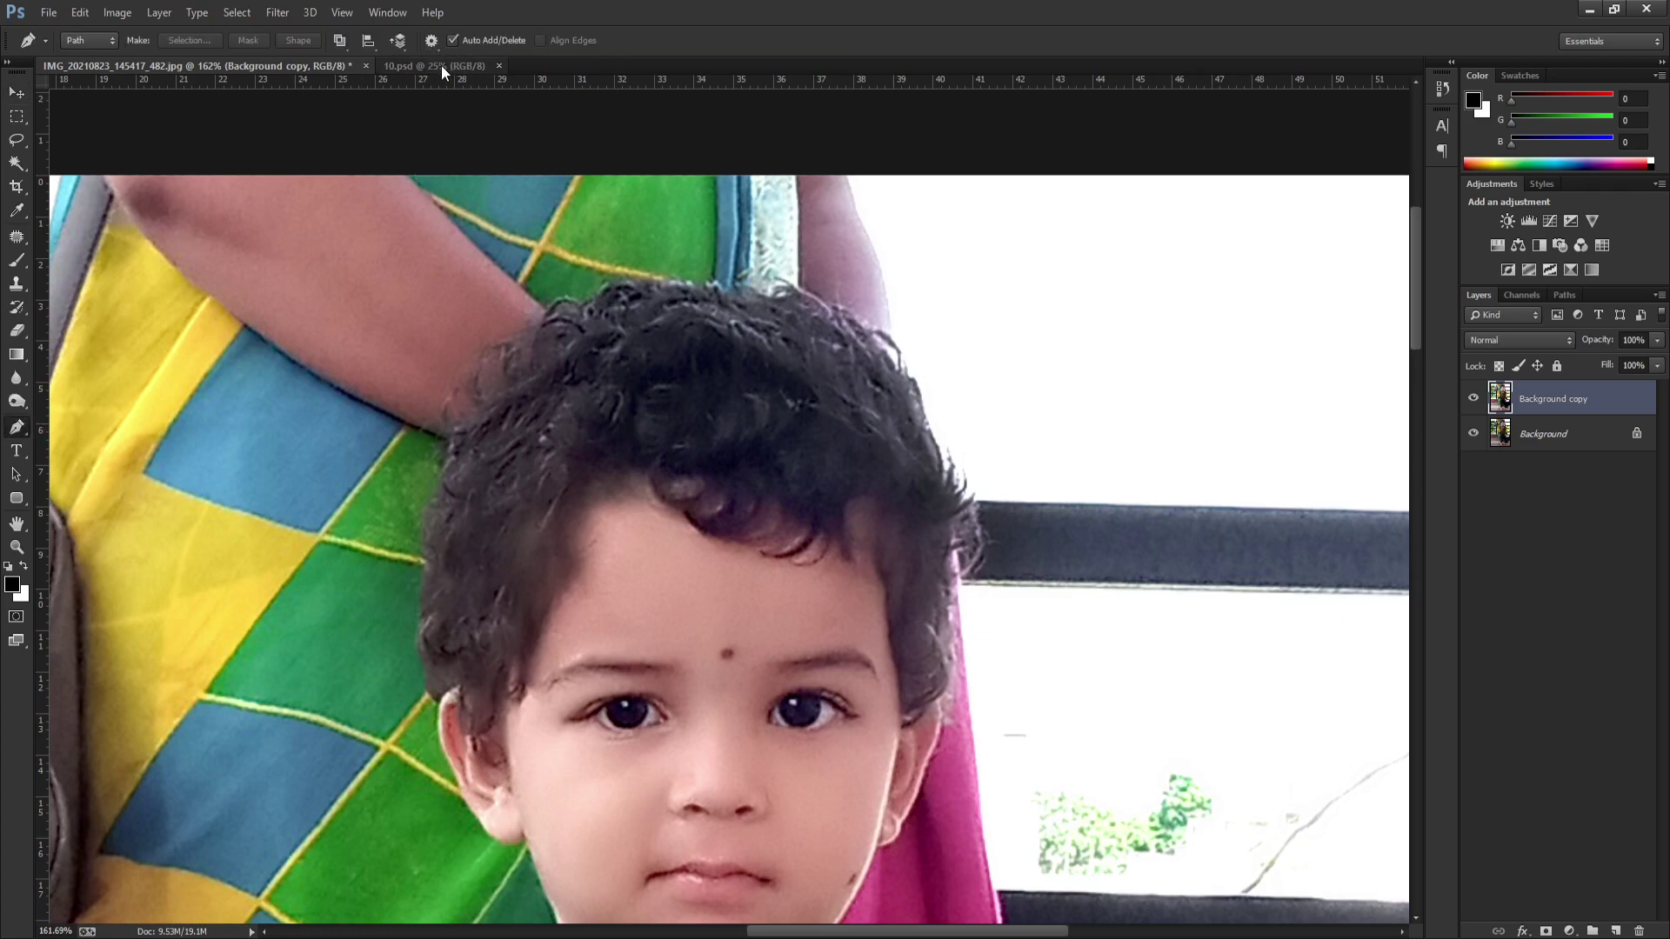
scroll(1039, 396, "down", 1)
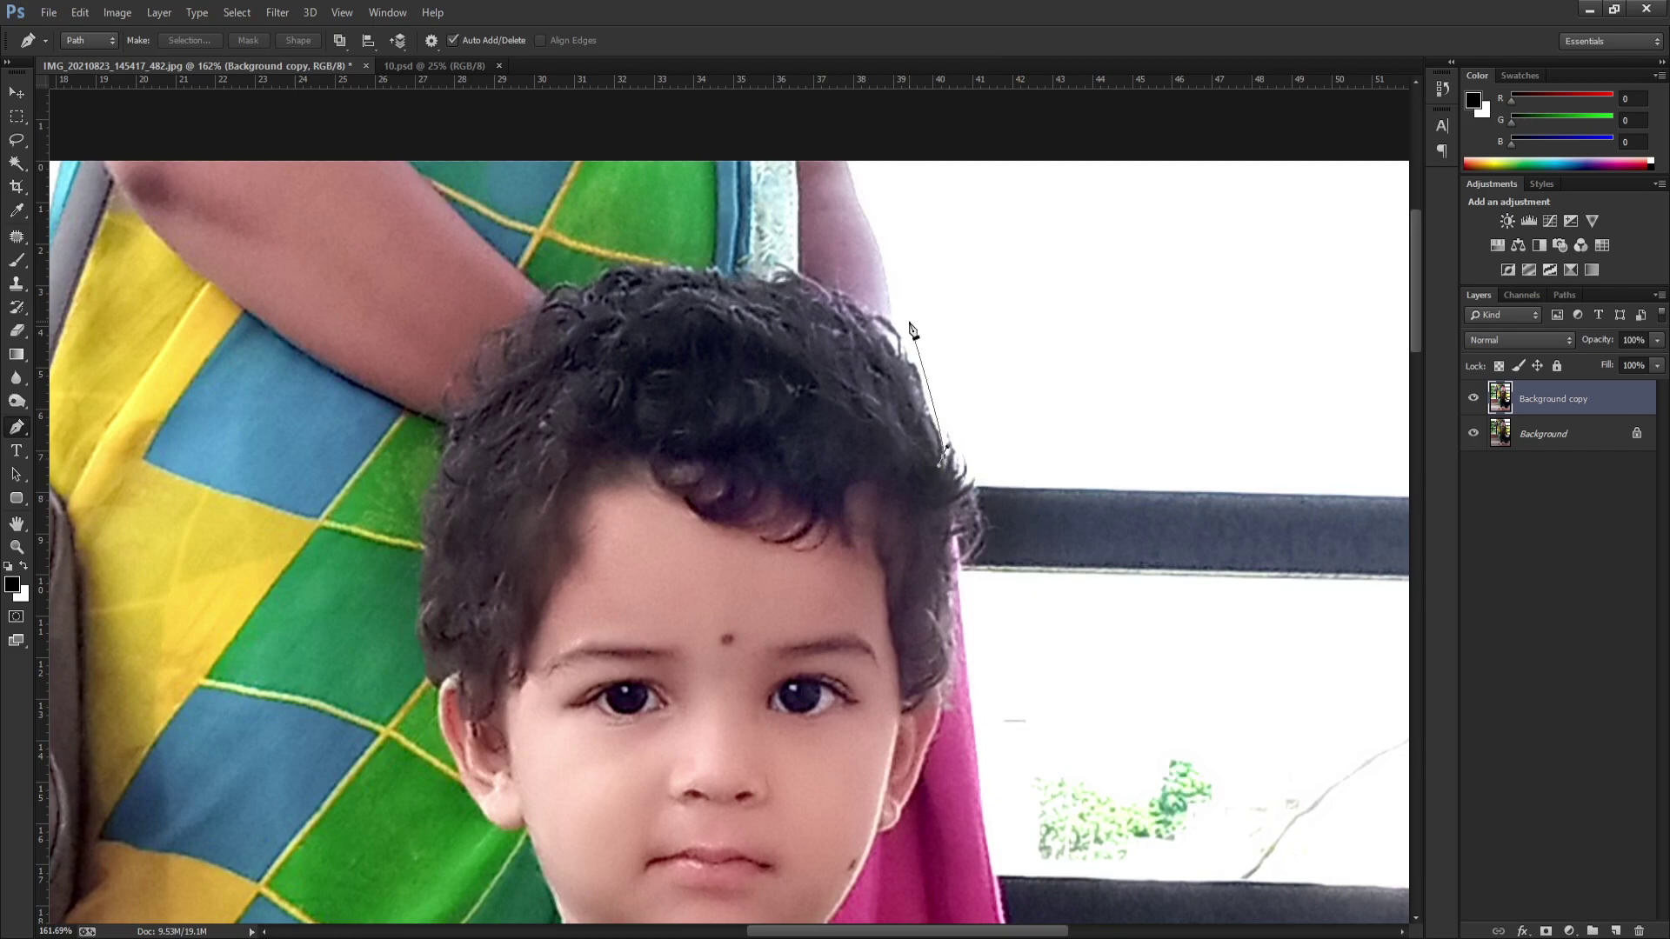
Step: Start the path on the hair edge, tracing over the top and down the left side
left_click_drag(943, 435, 938, 402)
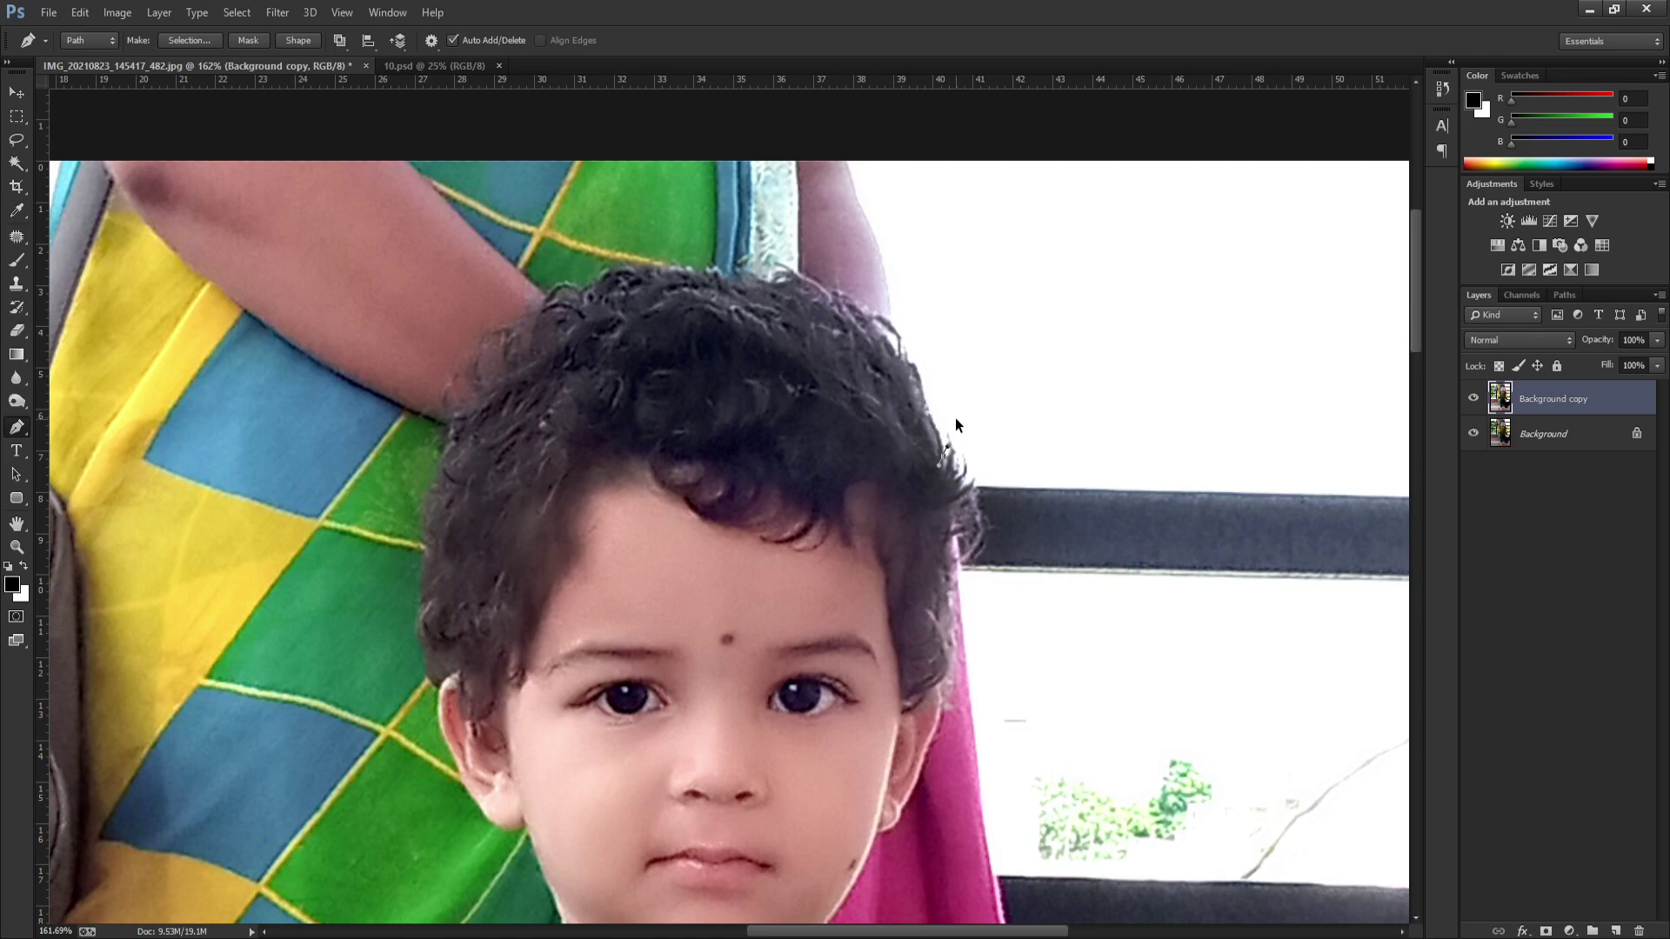
left_click(912, 360)
left_click(821, 300)
left_click(735, 281)
left_click(676, 278)
left_click_drag(505, 348, 486, 360)
left_click(466, 395)
left_click(441, 466)
left_click(432, 510)
left_click(429, 540)
left_click(427, 582)
left_click(423, 623)
left_click(443, 680)
Step: Trace the path down the ear, under the earlobe and along the jaw
scroll(457, 670, "up", 1)
scroll(457, 669, "up", 1)
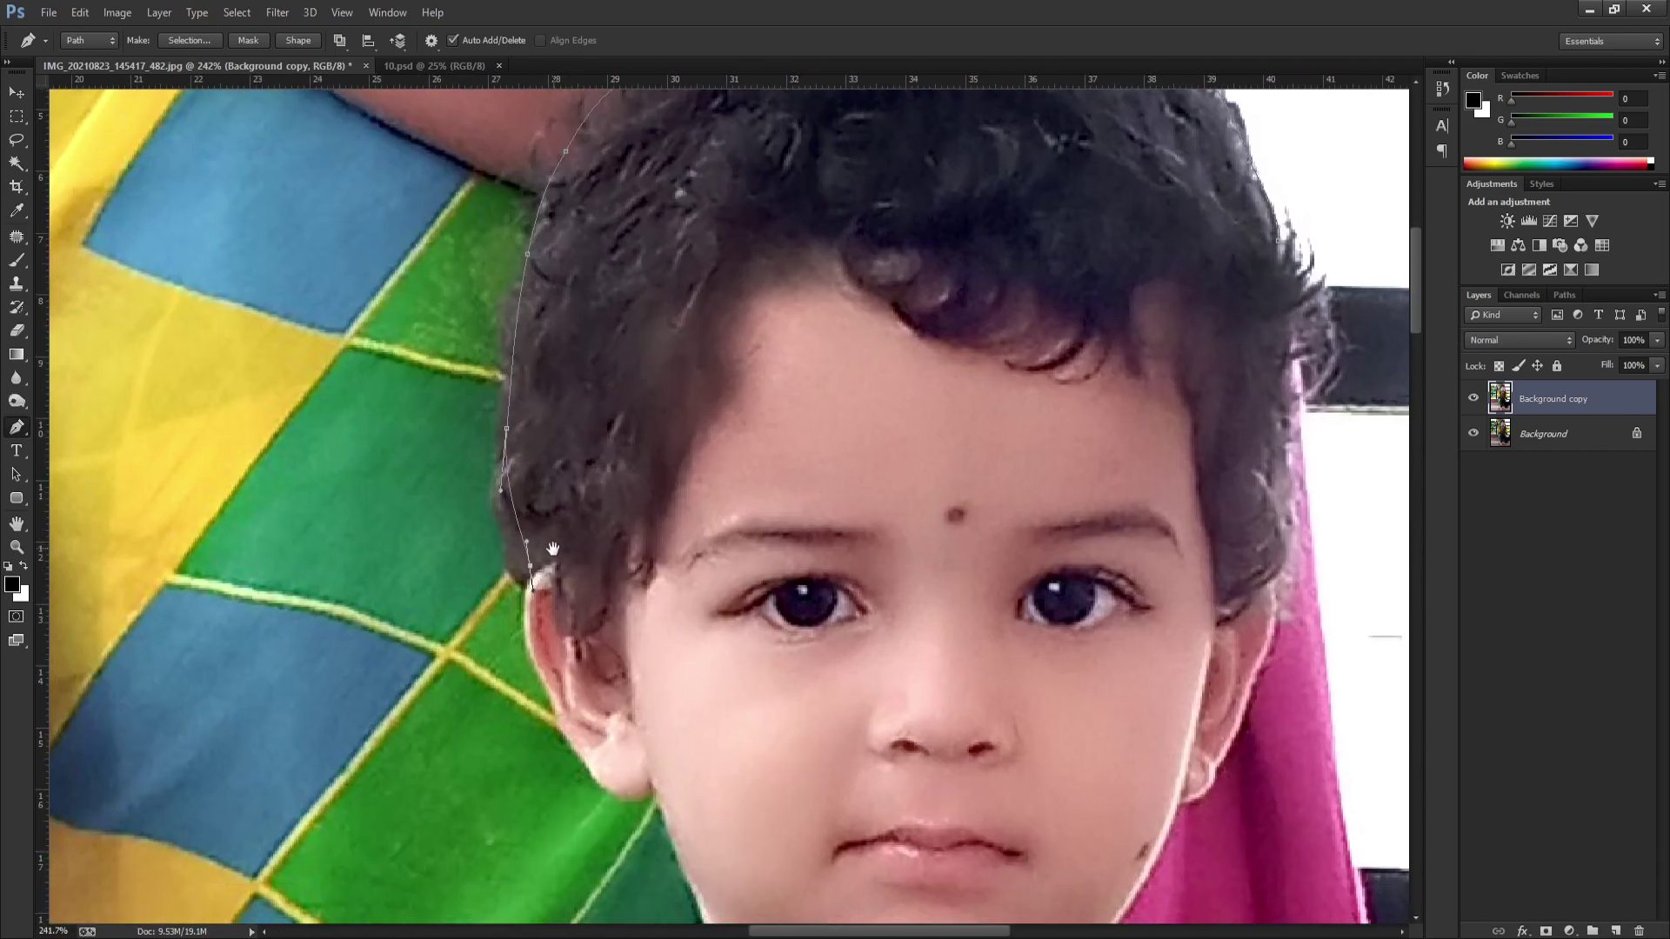
mouse_move(535, 573)
left_mouse_down()
mouse_move(528, 651)
mouse_move(472, 541)
left_mouse_up()
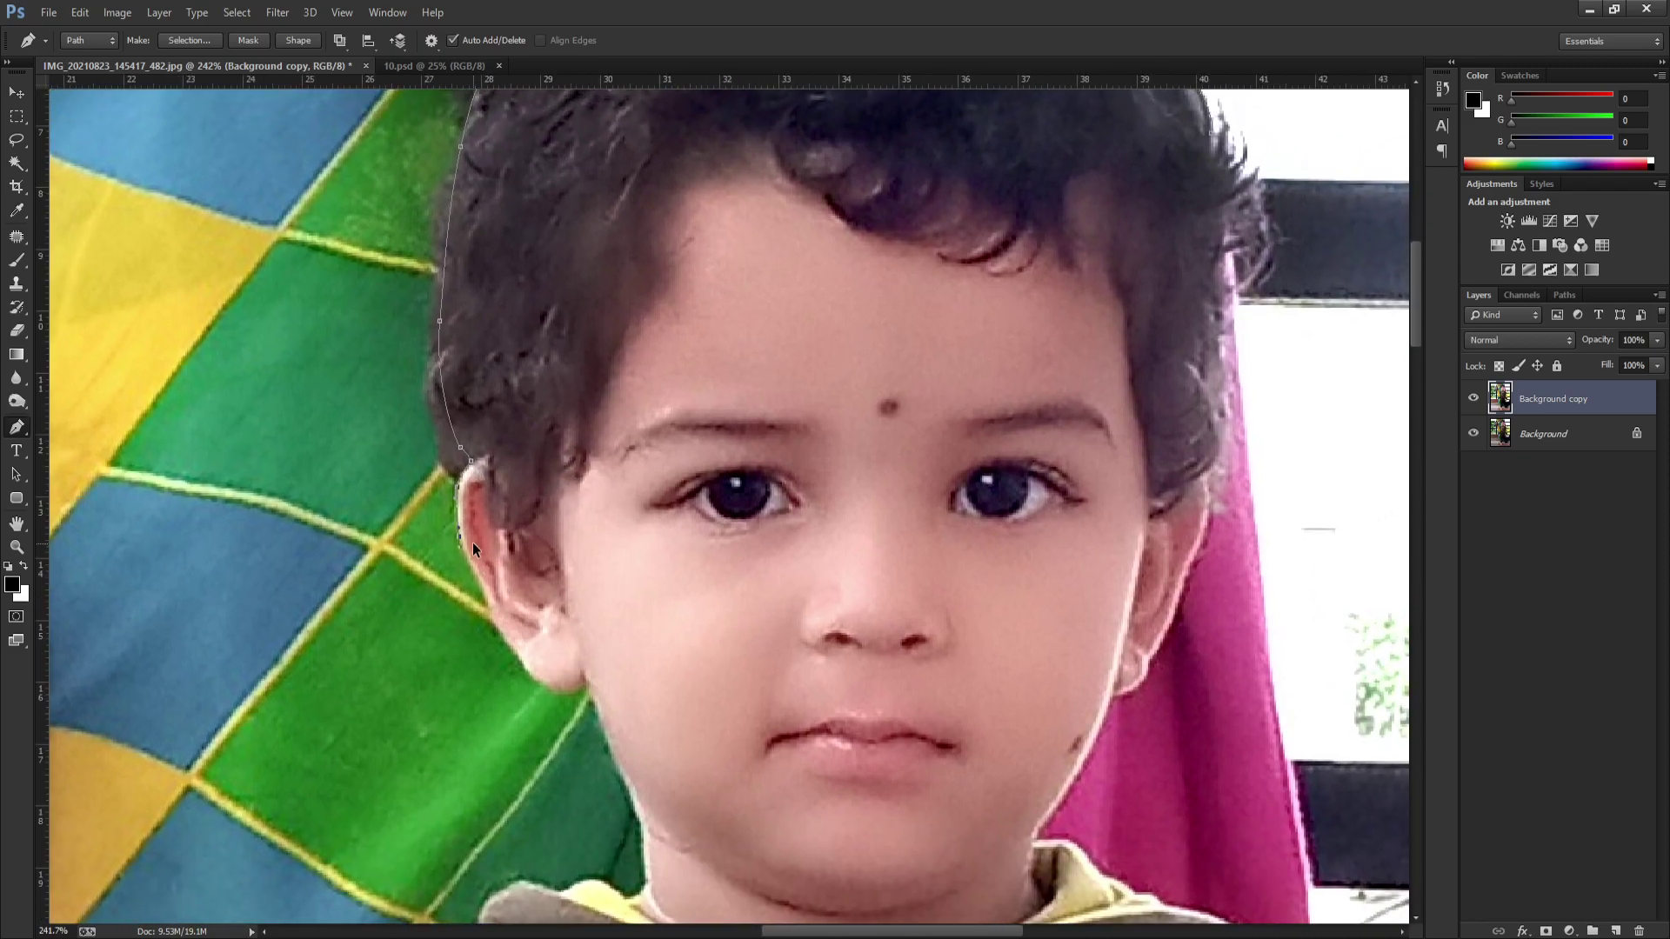
left_click(468, 546)
left_click(484, 591)
left_click(502, 643)
left_click(546, 687)
left_click(587, 691)
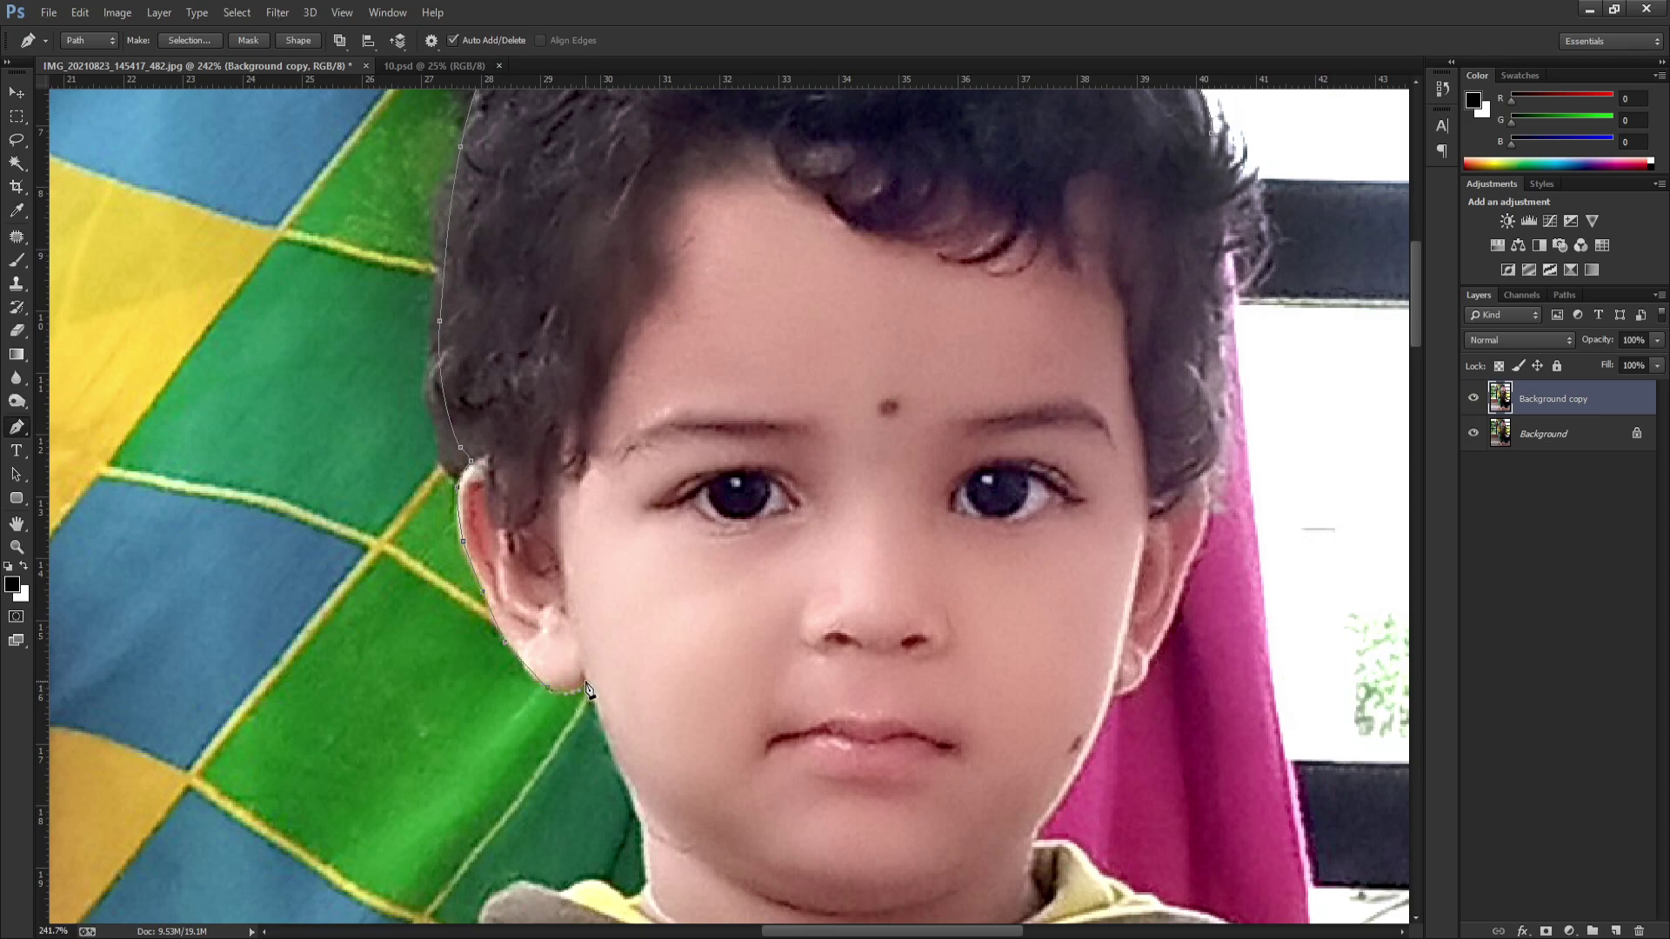
left_click(604, 730)
left_click(620, 772)
left_click(643, 824)
left_click(647, 882)
Step: Extend the path from the chin along the collar and down the shoulder
left_click_drag(722, 794, 876, 601)
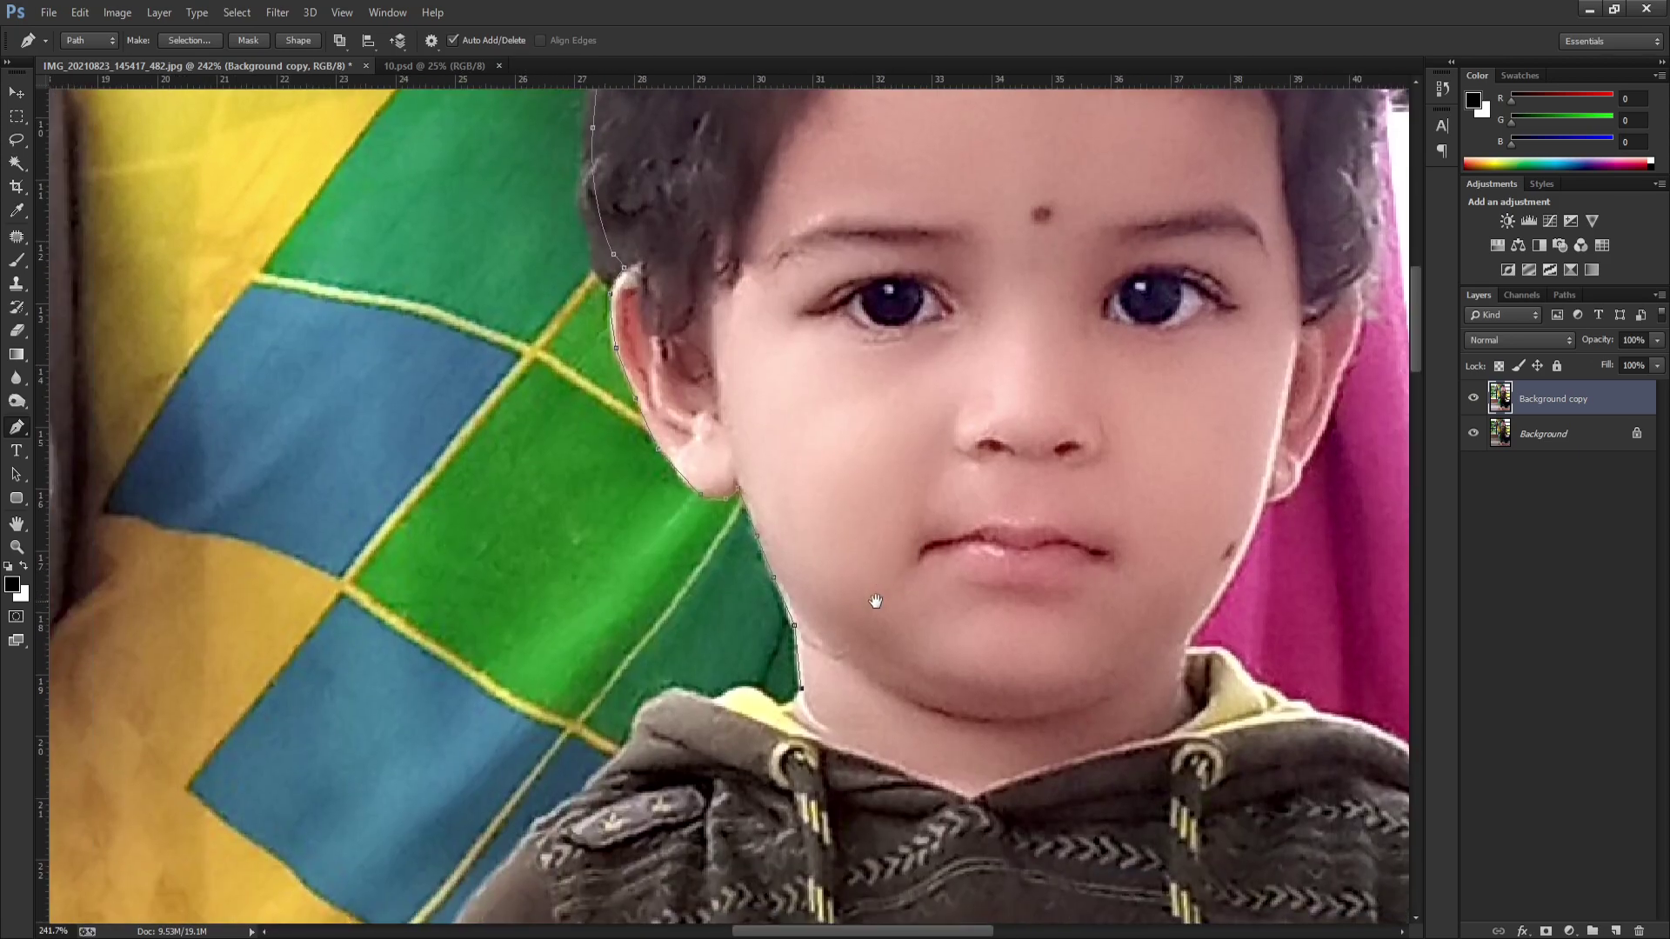
left_click(781, 702)
left_click(763, 695)
left_click(721, 698)
left_click_drag(702, 692, 674, 690)
left_click(641, 701)
left_click(598, 774)
left_click_drag(555, 815, 809, 428)
left_click(736, 505)
left_click(693, 547)
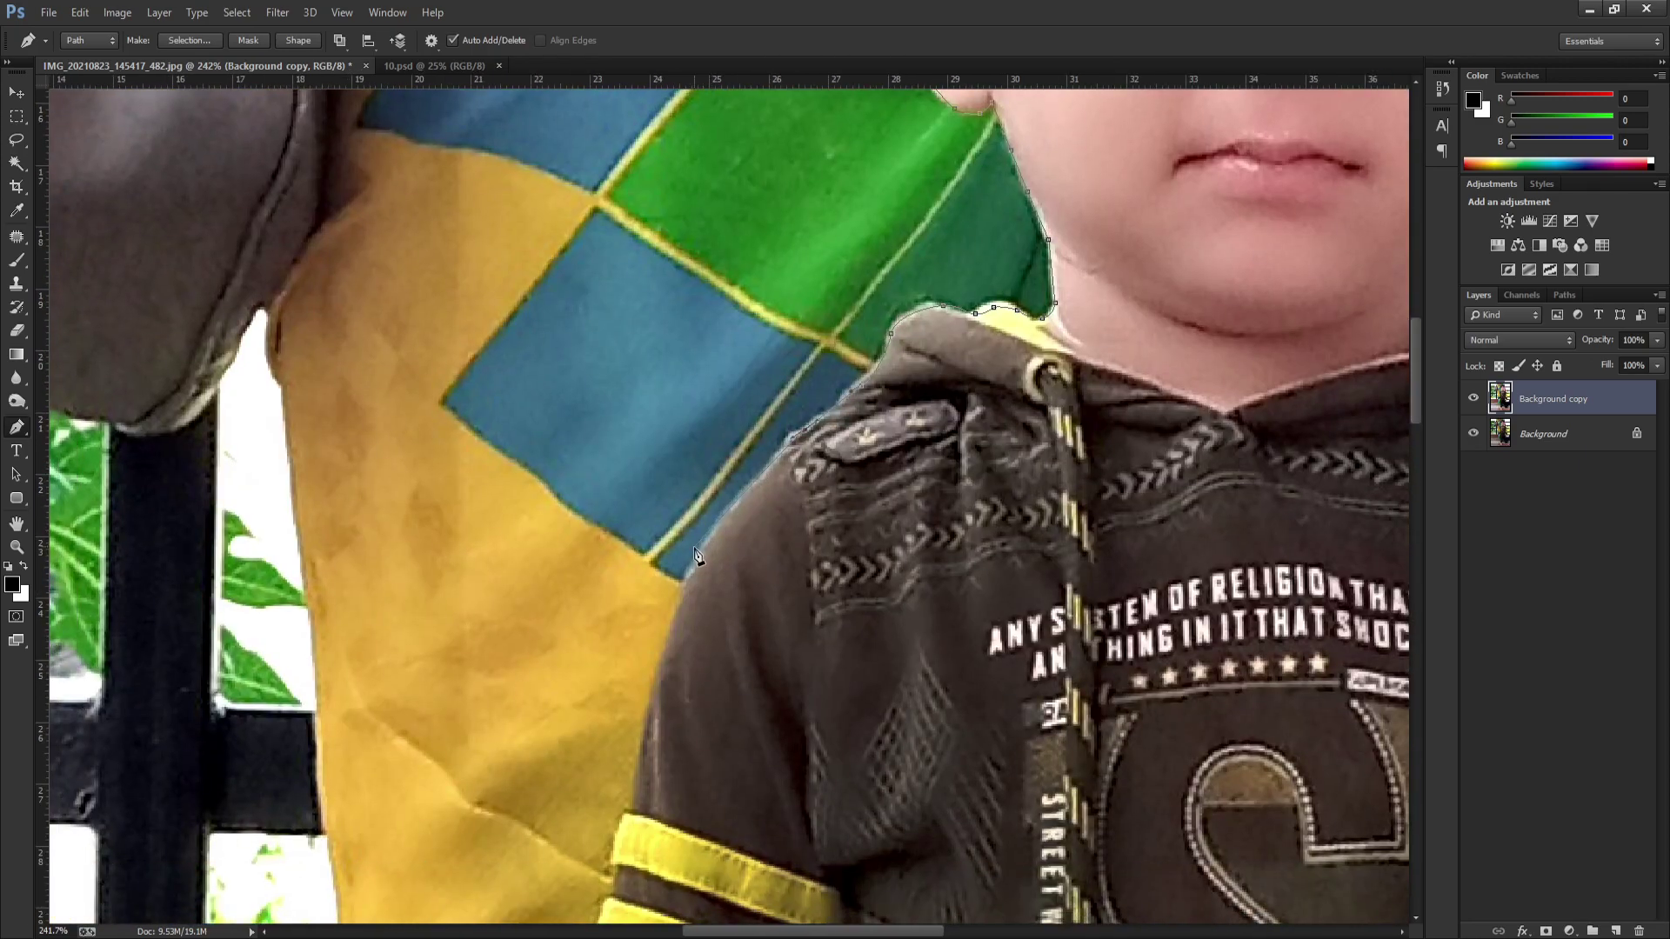
left_click(617, 677)
Step: Undo the stray segment and redraw the shoulder edge onto the sleeve
key("ctrl+alt+z")
key("ctrl+alt+z")
left_click(715, 533)
left_click(684, 572)
left_click(658, 687)
left_click_drag(625, 824, 610, 861)
Step: Trace down the sleeve and along the yellow sleeve edge of the arm
left_click_drag(692, 760, 765, 501)
mouse_move(690, 641)
left_mouse_down()
mouse_move(656, 754)
mouse_move(718, 555)
left_mouse_up()
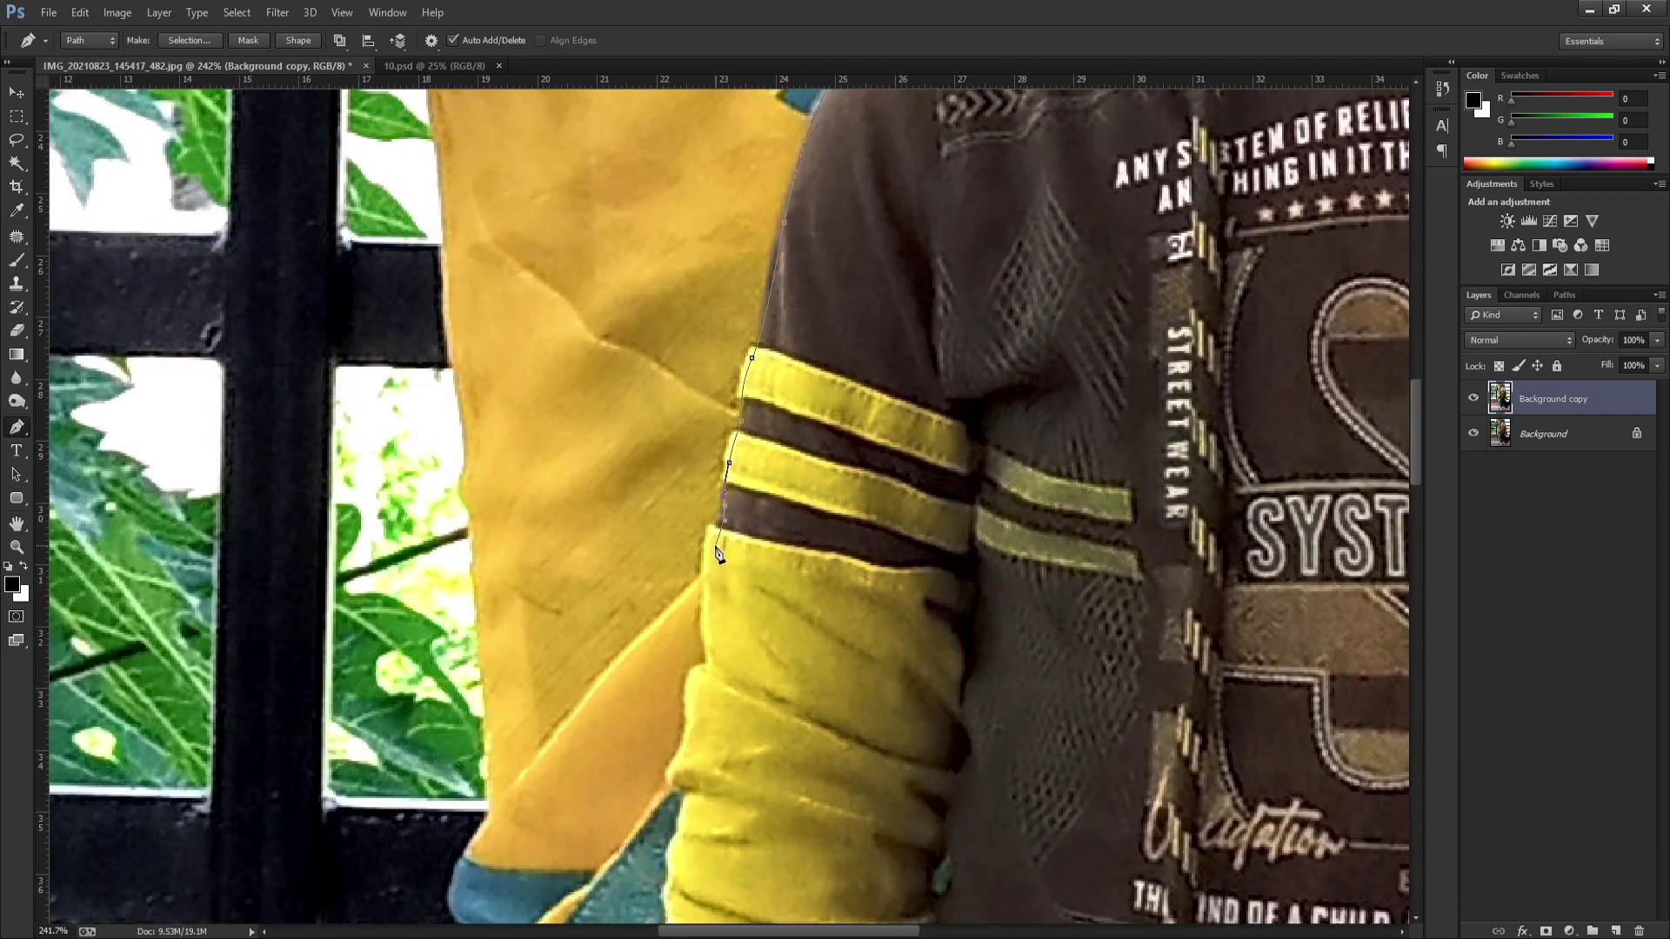
left_click(708, 576)
left_click(706, 603)
left_click_drag(709, 617, 709, 389)
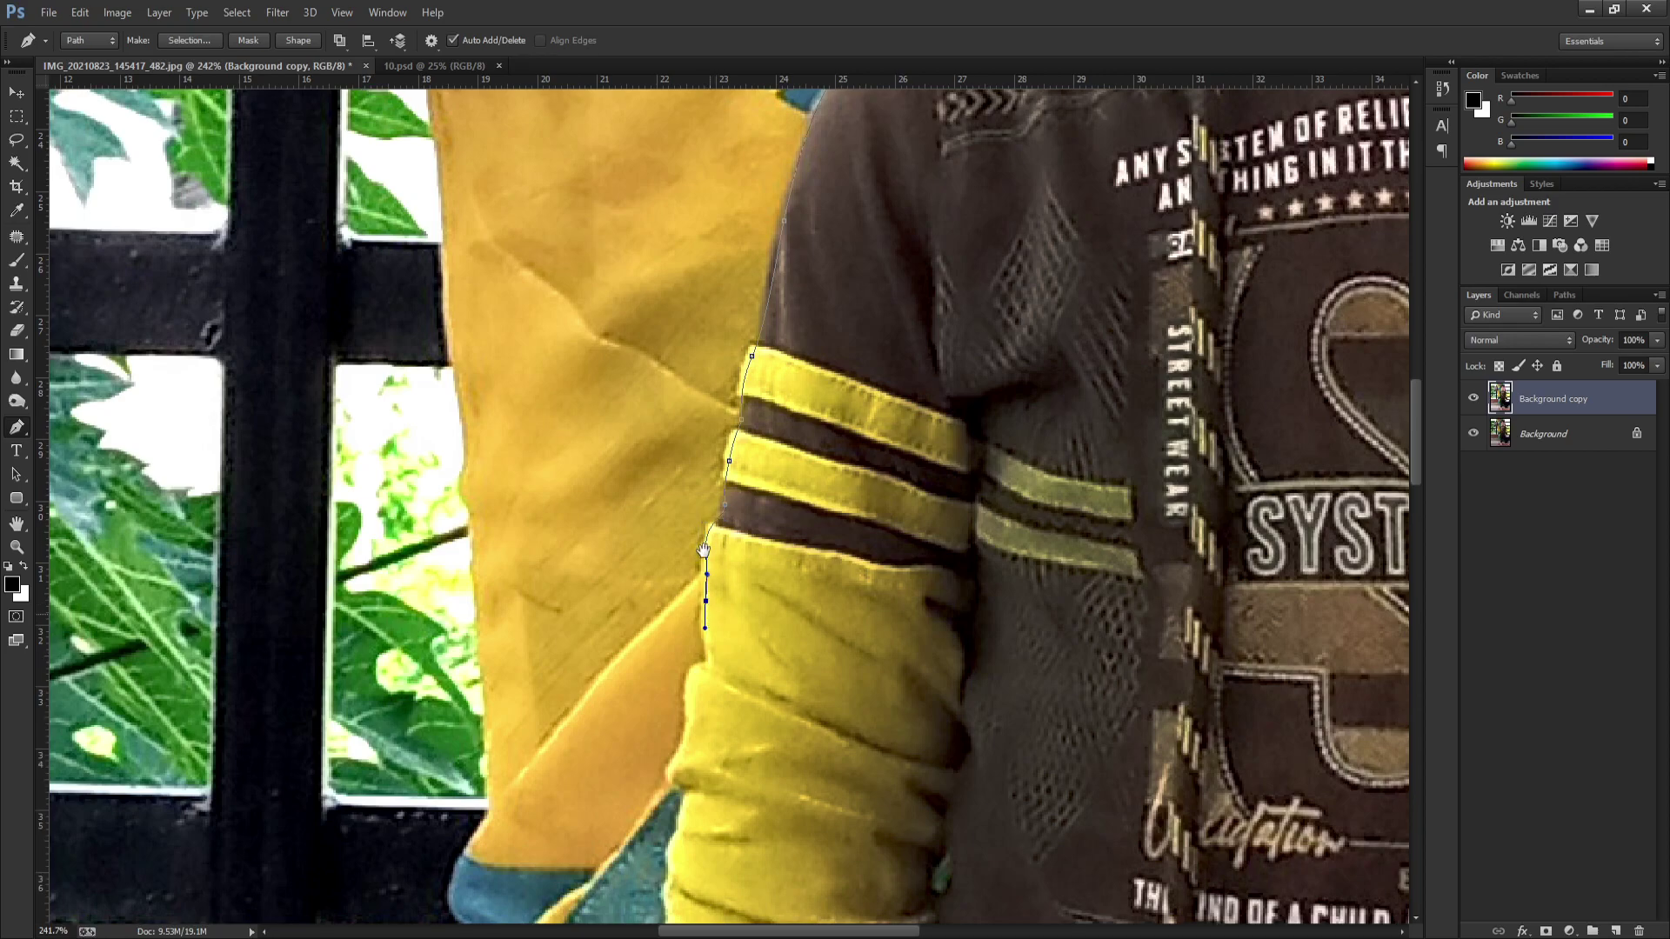
left_click_drag(701, 451, 698, 468)
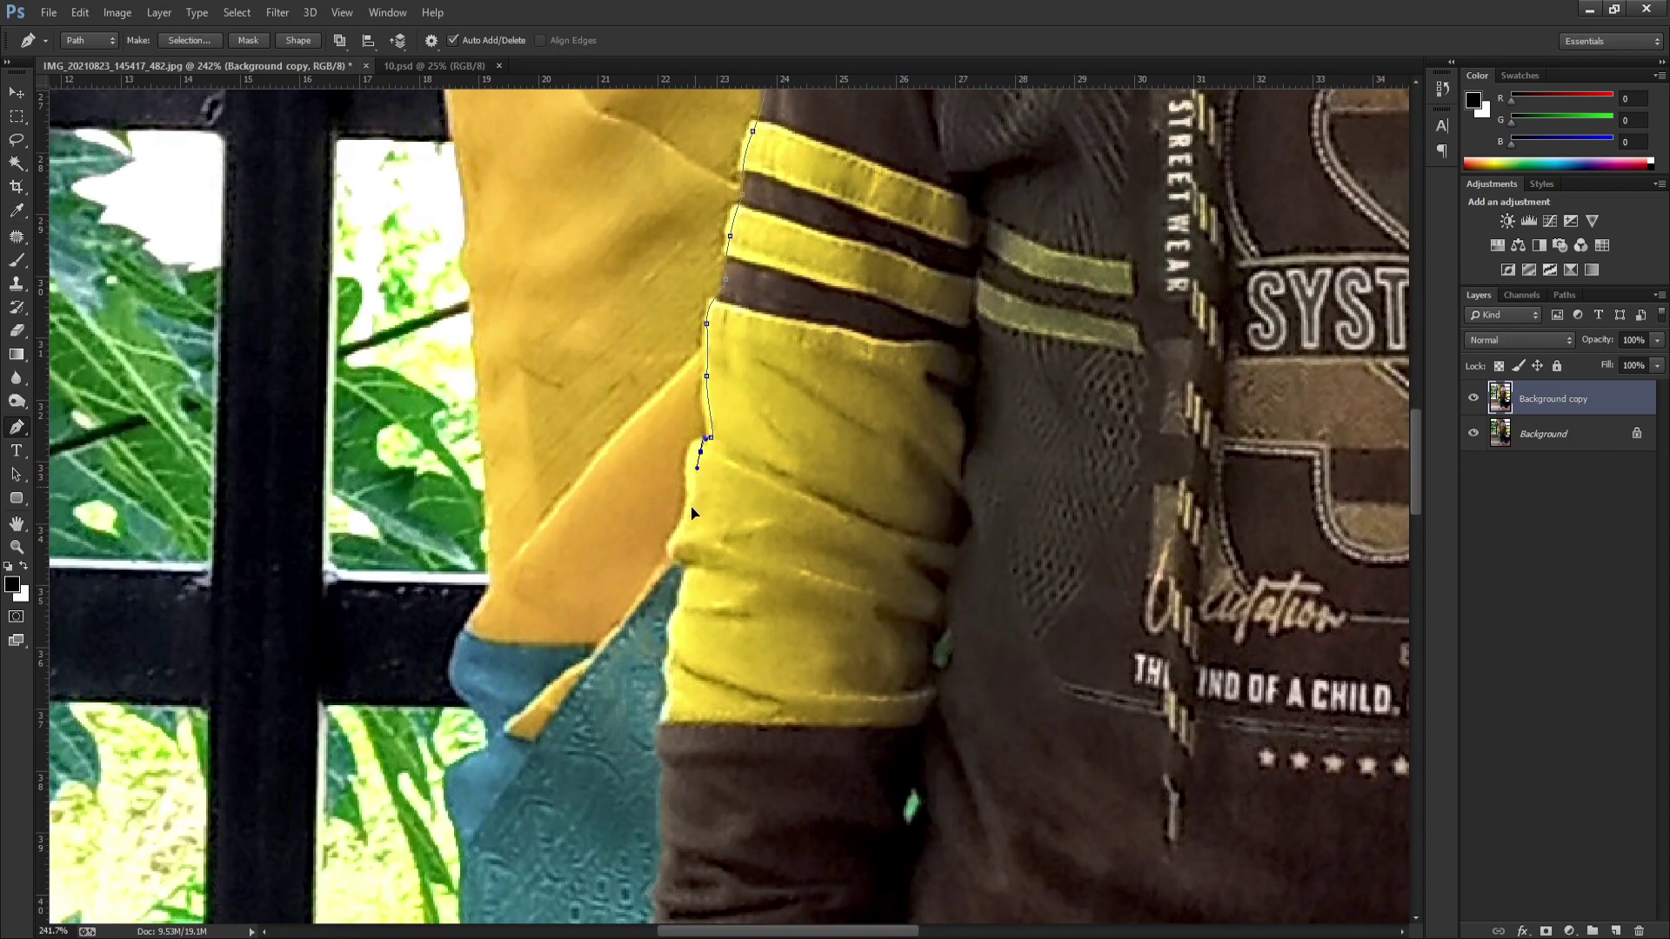
left_click(676, 561)
left_click(681, 597)
left_click(667, 657)
left_click(666, 685)
Step: Continue the path along the arm edge down to the cuff
mouse_move(664, 714)
left_mouse_down()
mouse_move(666, 763)
mouse_move(685, 384)
left_mouse_up()
left_click(687, 474)
left_click(680, 518)
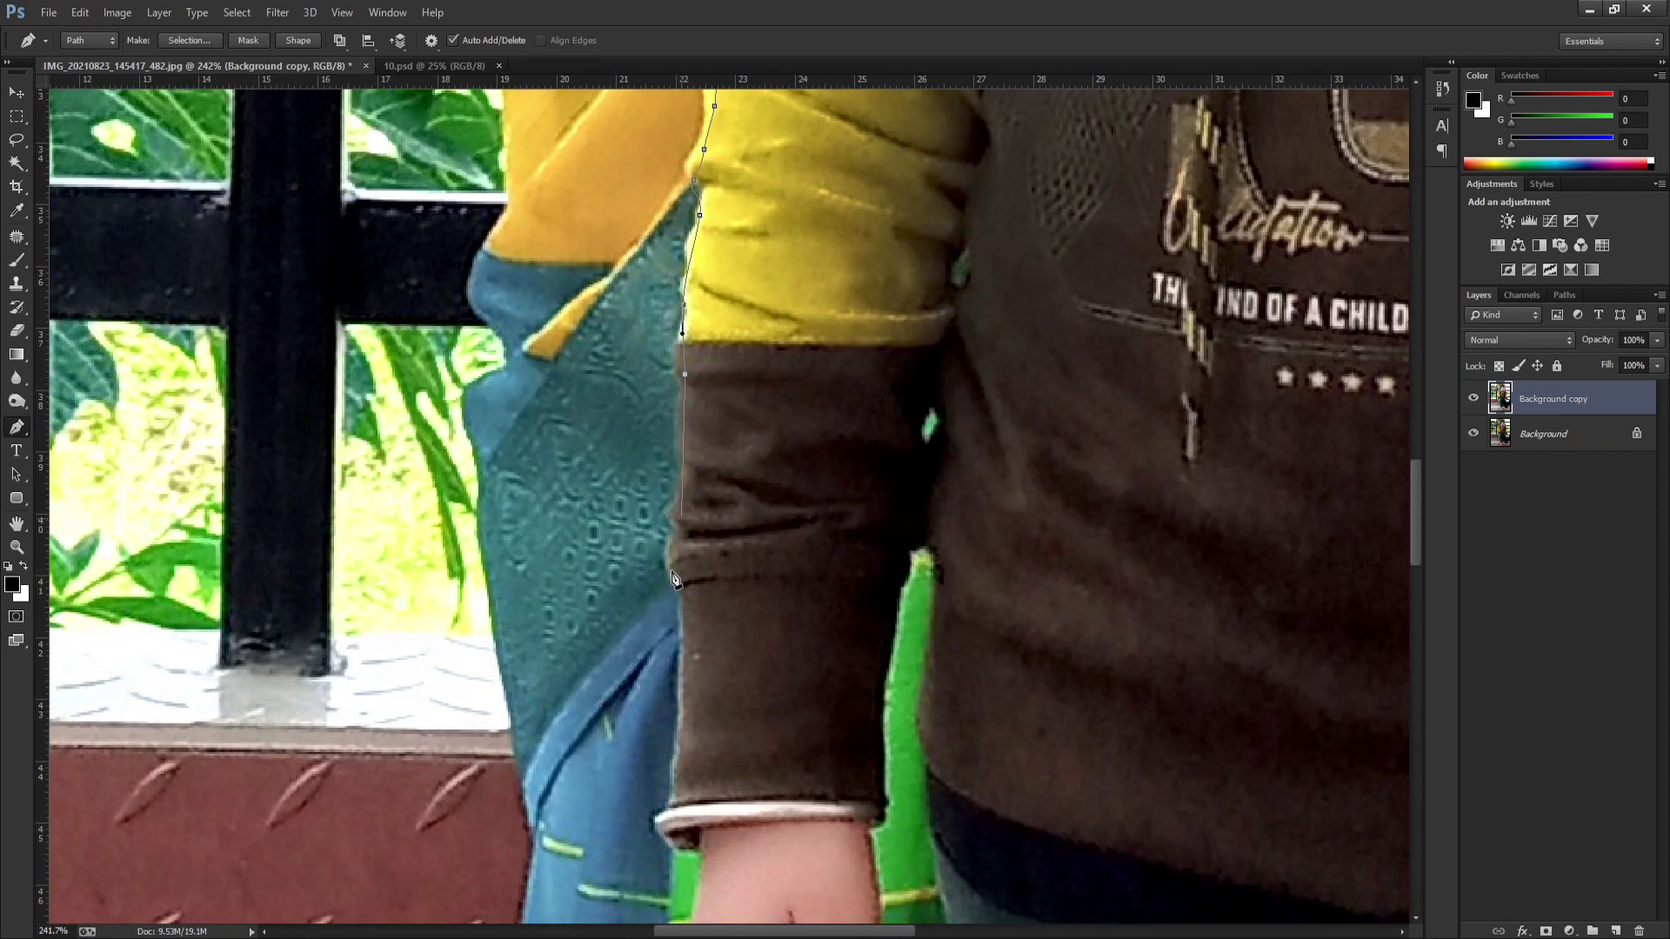
left_click(680, 587)
left_click(665, 815)
Step: Trace around the hand's left edge, lower edge and fingertip
left_click_drag(705, 873, 768, 676)
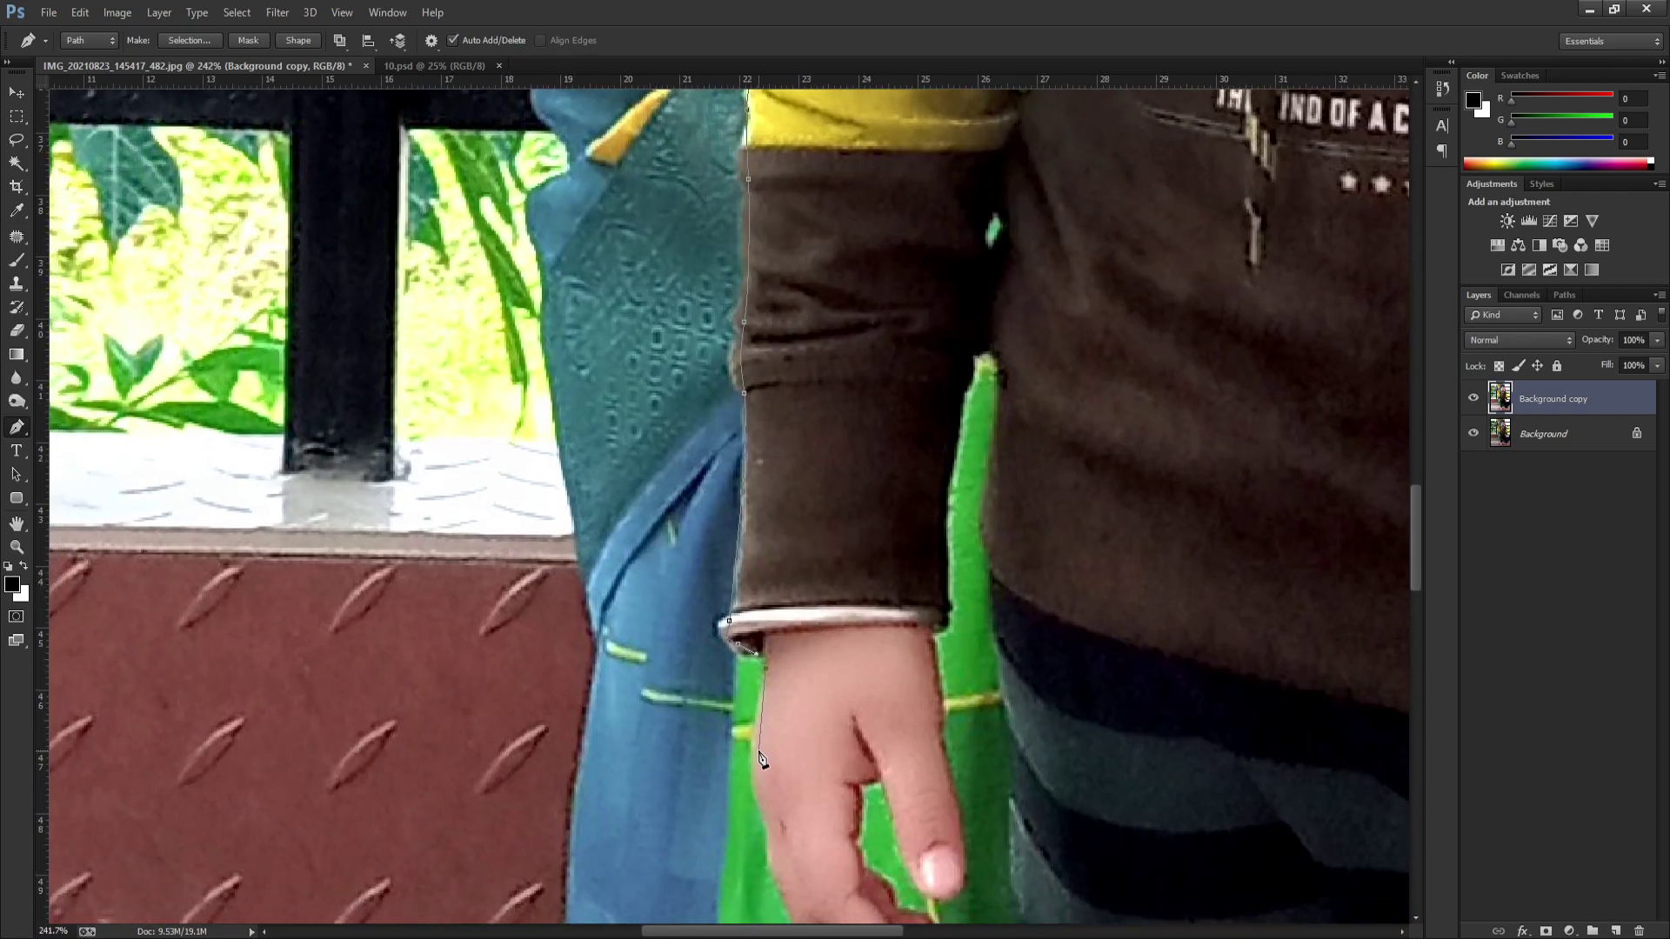
left_click(752, 747)
left_click(753, 786)
left_click(765, 825)
left_click_drag(849, 821, 799, 471)
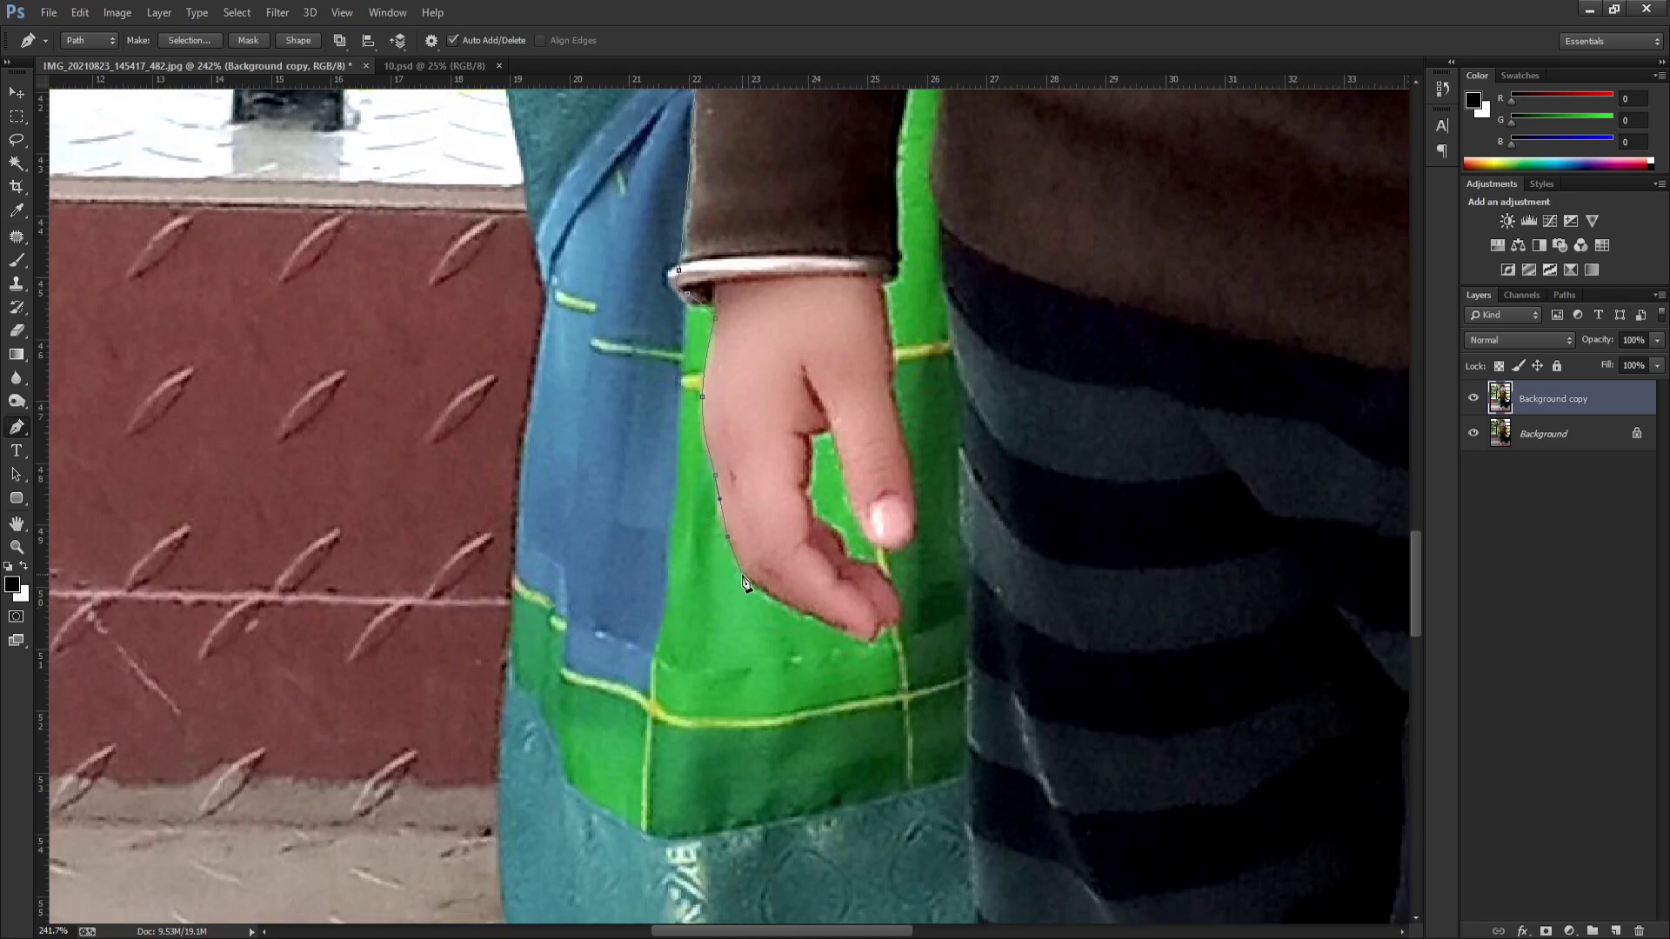
left_click(814, 616)
left_click(872, 639)
left_click_drag(898, 622, 919, 604)
left_click_drag(840, 560, 828, 533)
left_click(878, 545)
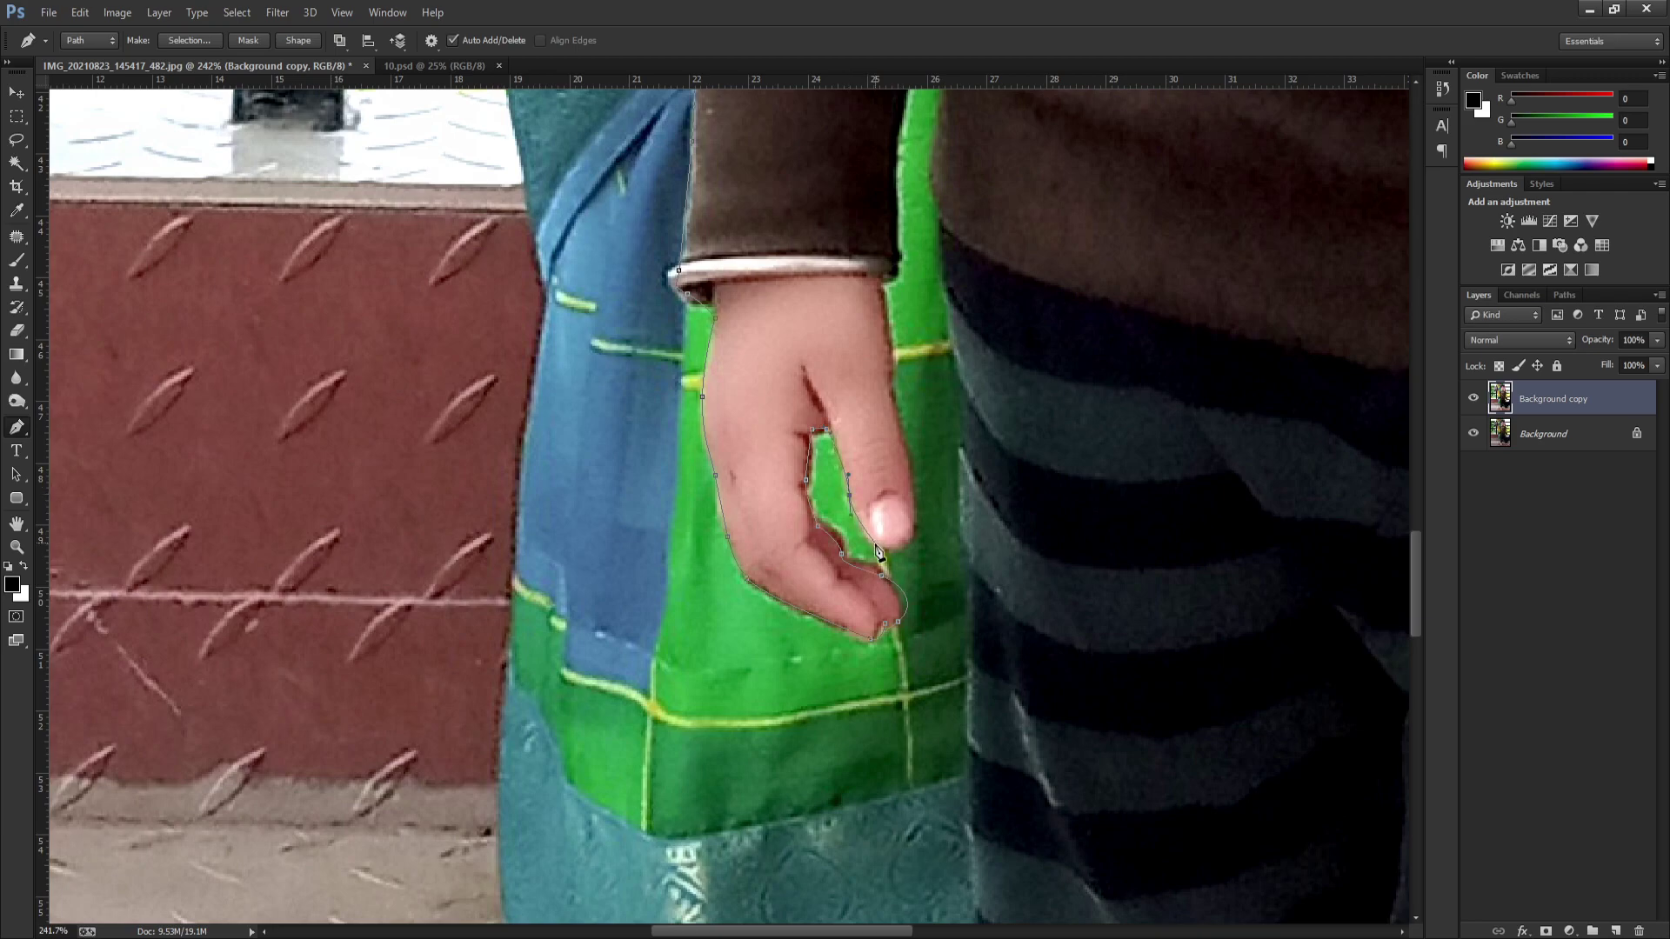
left_click(918, 531)
Step: Bring the path back up beside the hand, past the cuff and down the trouser edge
mouse_move(889, 198)
left_mouse_down()
mouse_move(897, 156)
mouse_move(910, 308)
left_mouse_up()
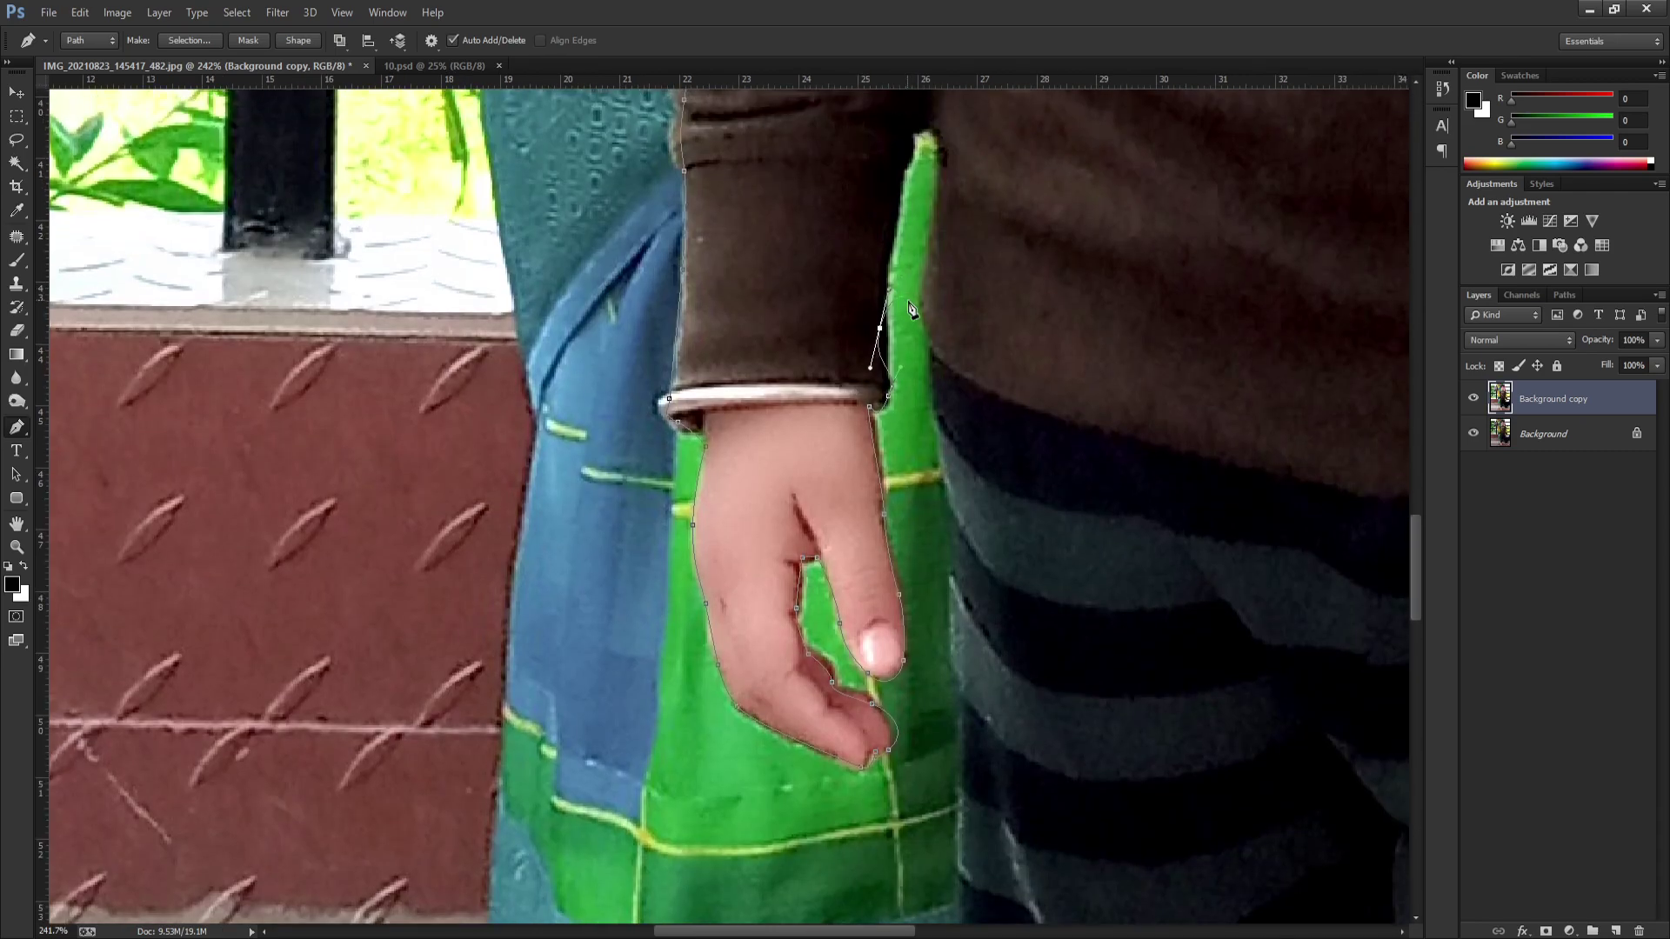
left_click(885, 392)
left_click(883, 294)
left_click_drag(903, 161, 934, 116)
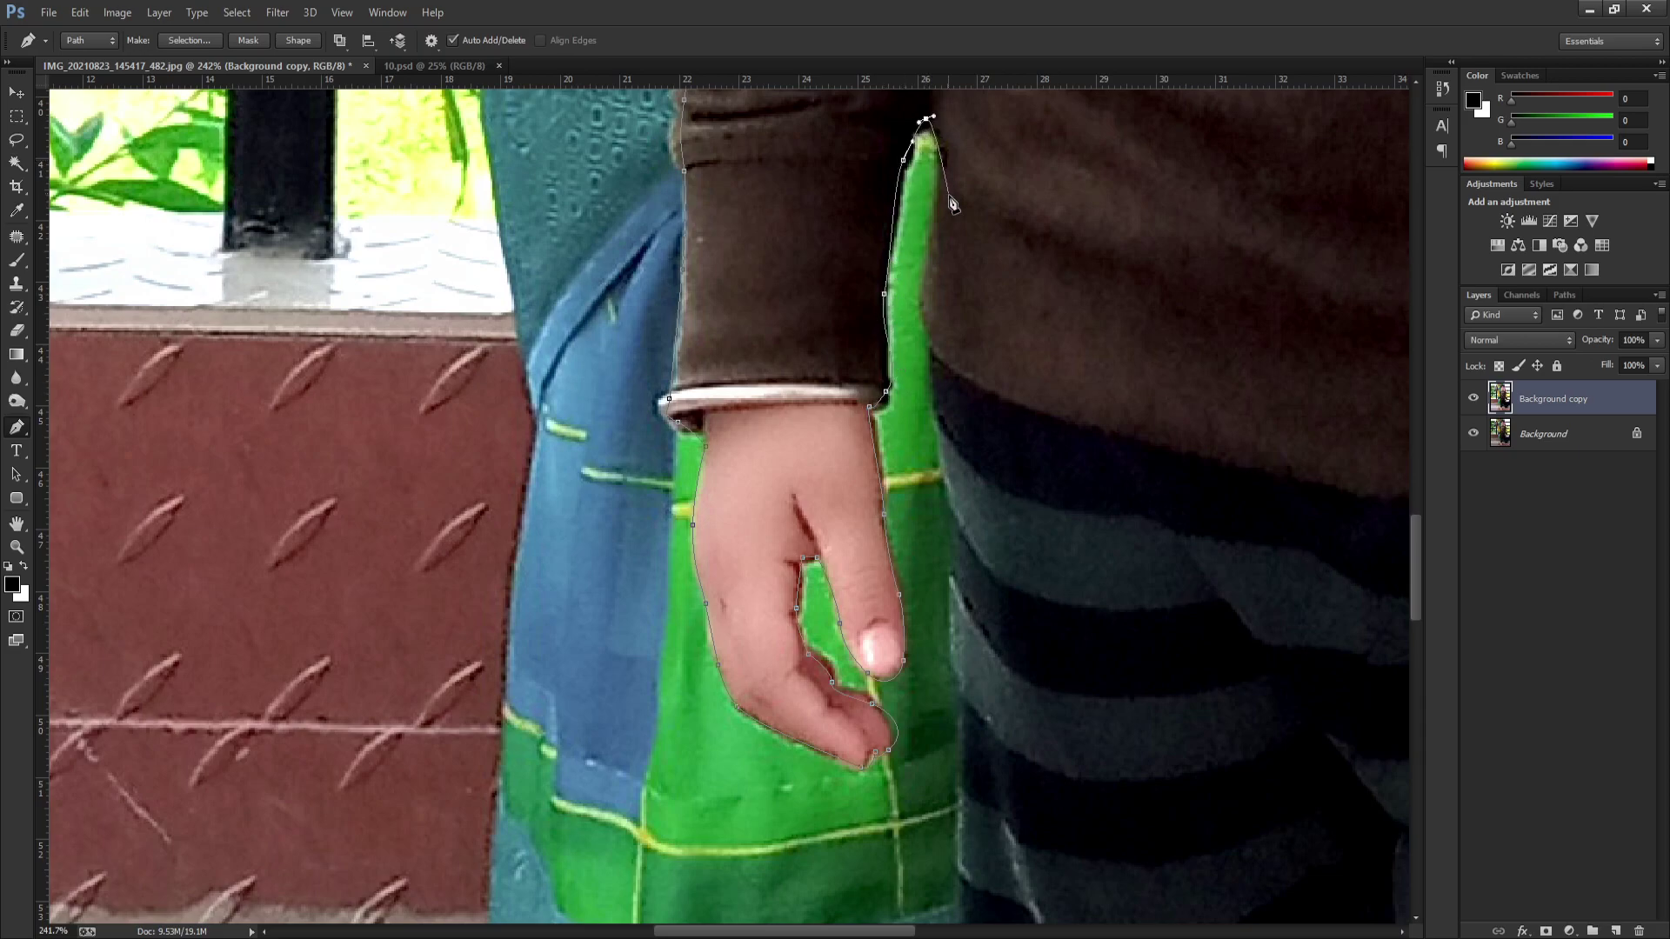
left_click(940, 143)
left_click_drag(932, 259, 926, 289)
left_click_drag(933, 387, 939, 422)
scroll(955, 628, "down", 3)
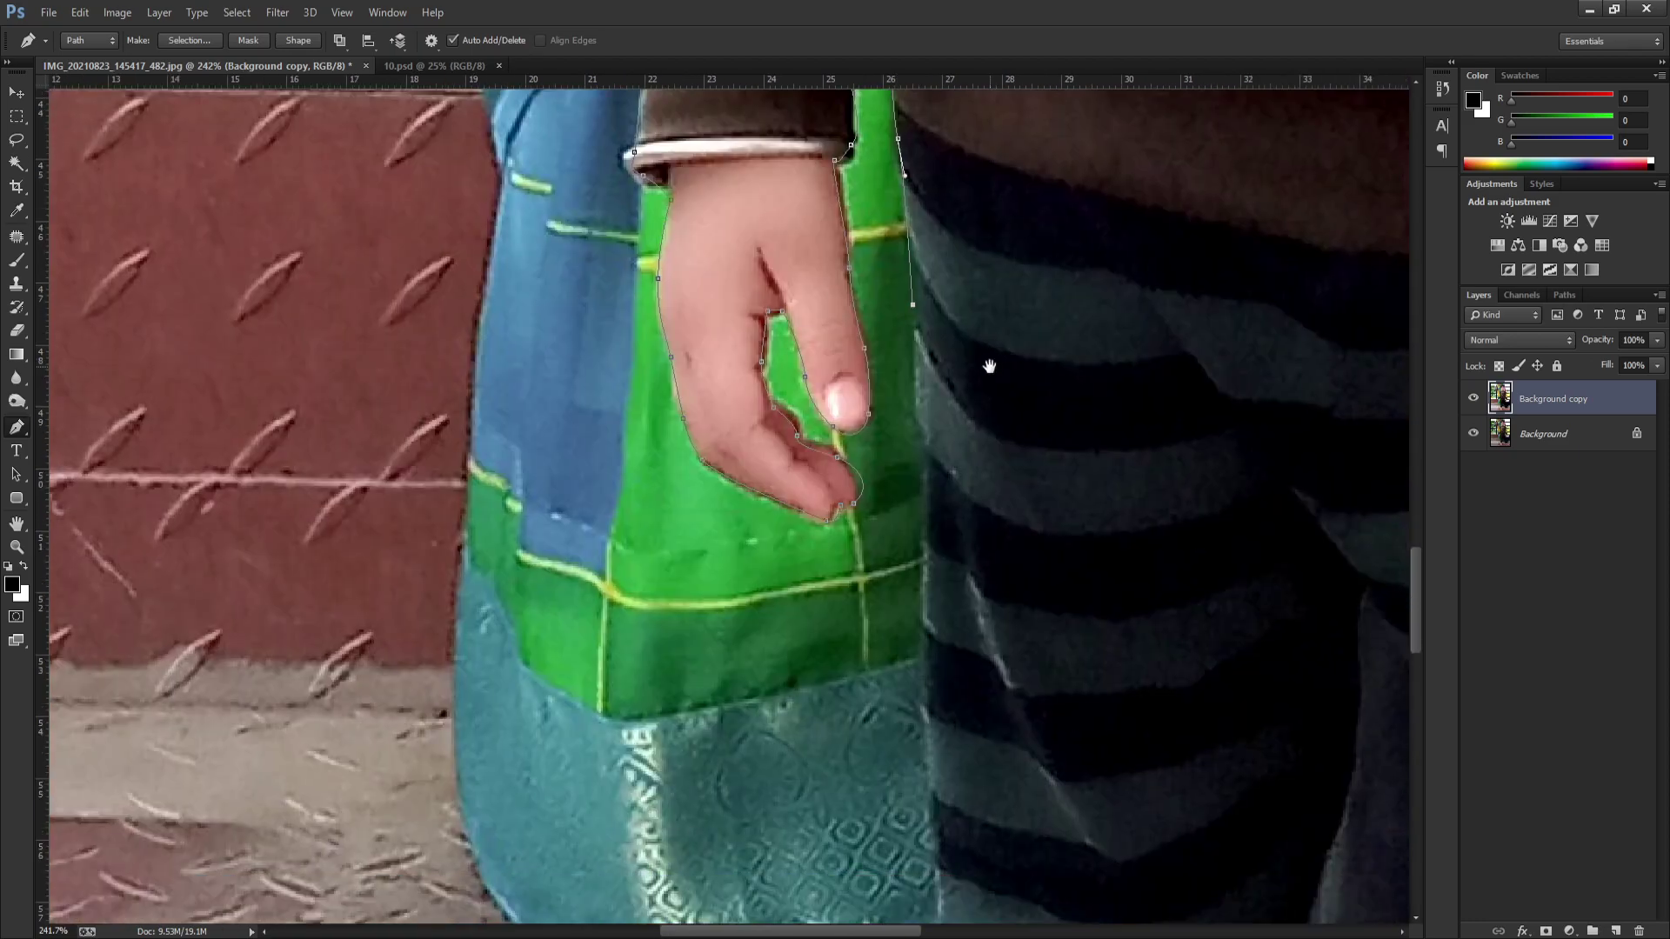
left_click_drag(934, 671, 936, 759)
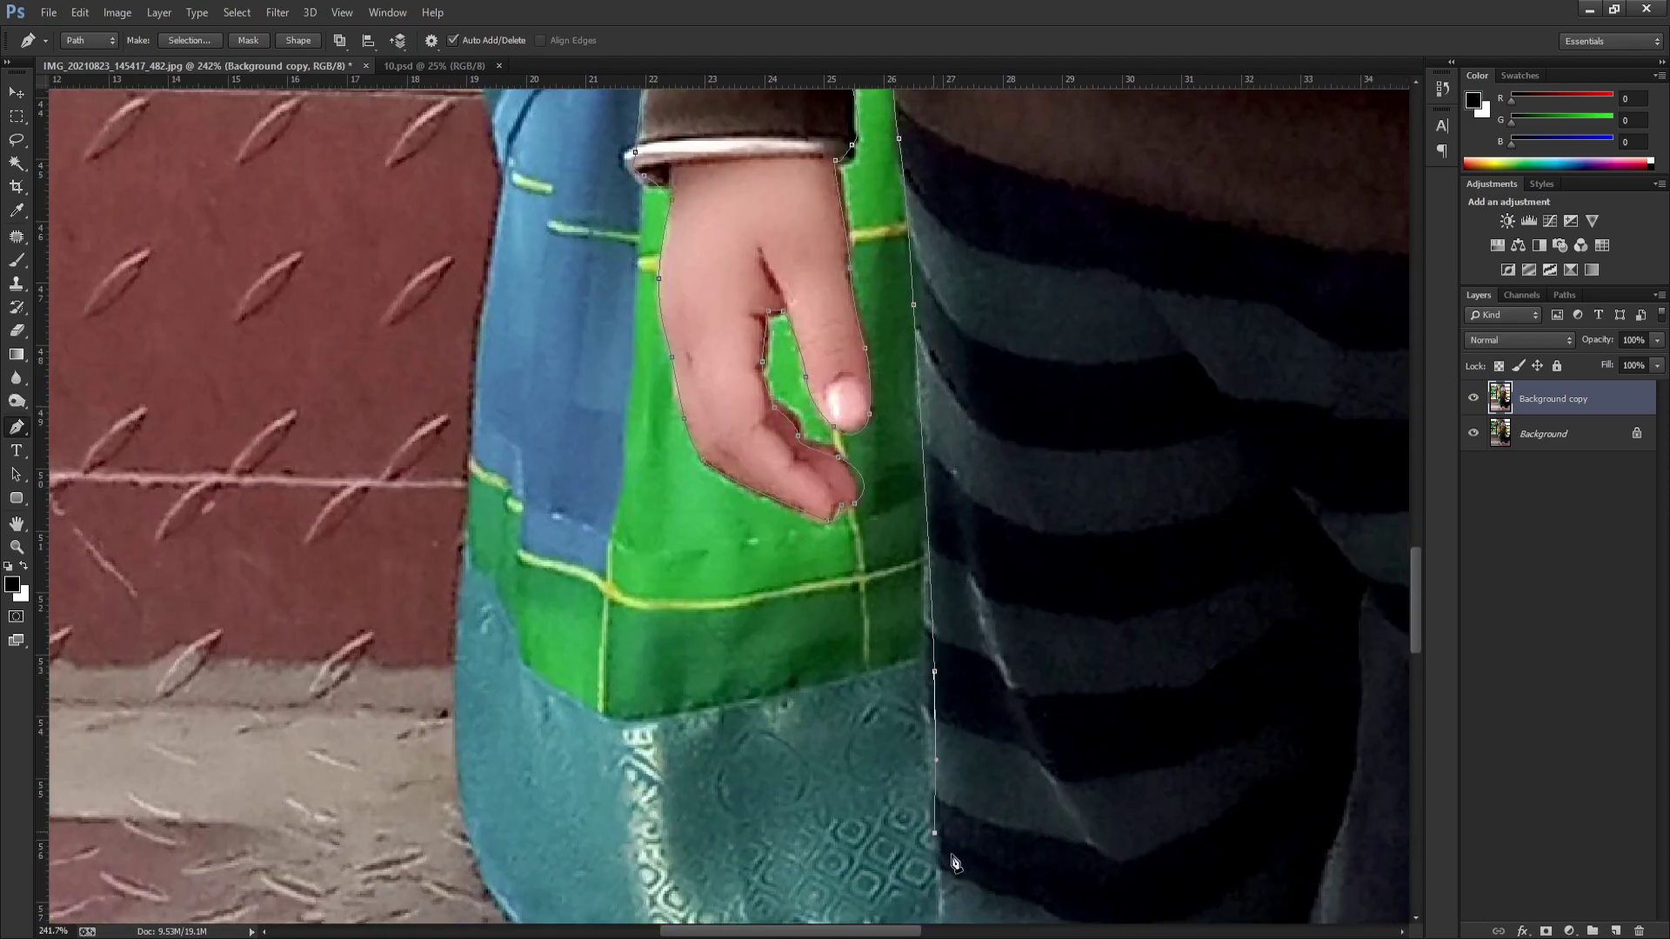
scroll(937, 835, "down", 3)
left_click(983, 627)
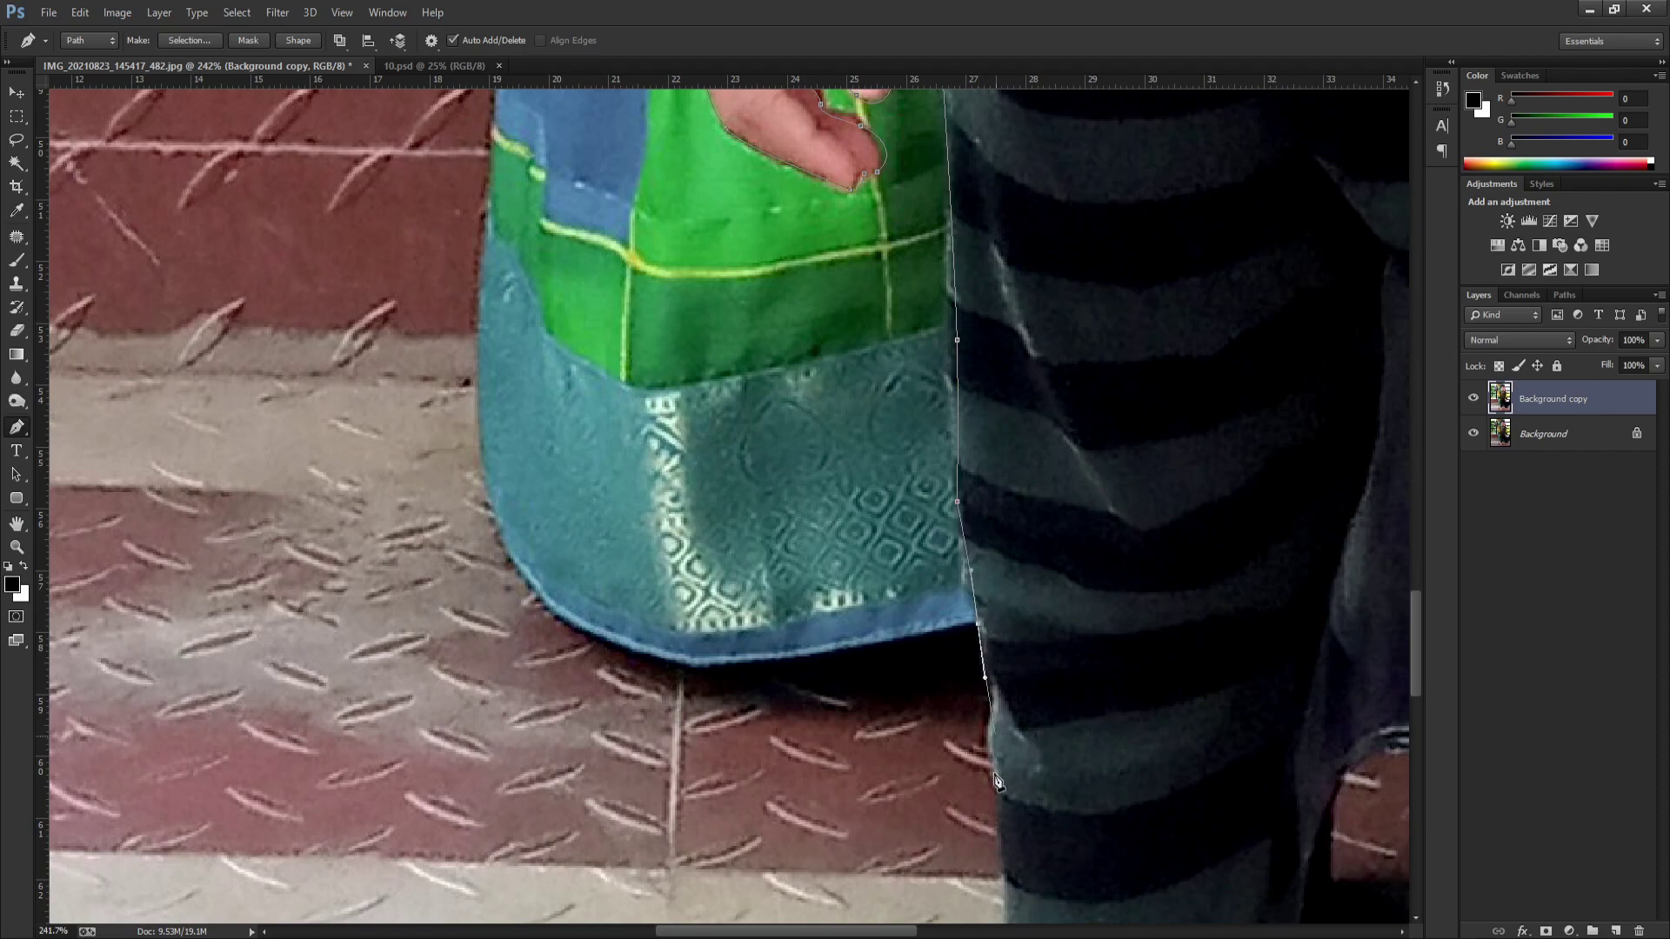
mouse_move(1070, 866)
left_mouse_down()
mouse_move(878, 612)
mouse_move(880, 630)
left_mouse_up()
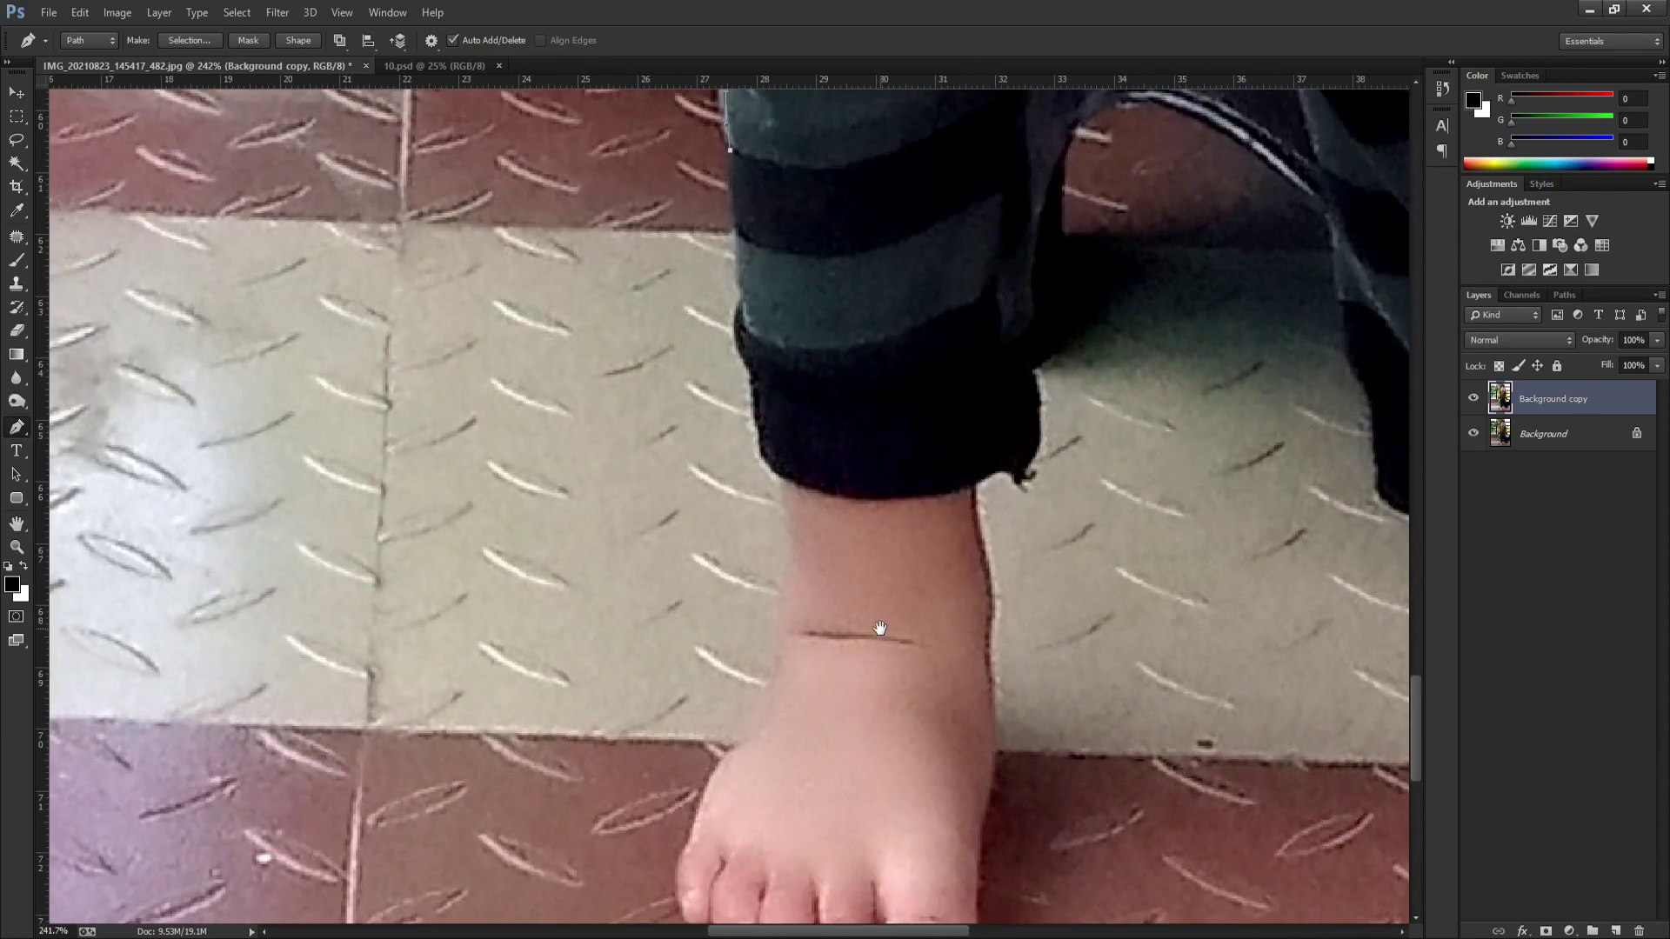
Step: Extend the pen path down the trouser hem to the left ankle
left_click(740, 280)
left_click(735, 333)
left_click(755, 390)
left_click(764, 441)
left_click(772, 468)
left_click_drag(789, 537, 788, 560)
left_click_drag(768, 646, 740, 741)
Step: Curve the path along the left foot, around the toes and big toe, and back up the ankle
scroll(838, 597, "down", 5)
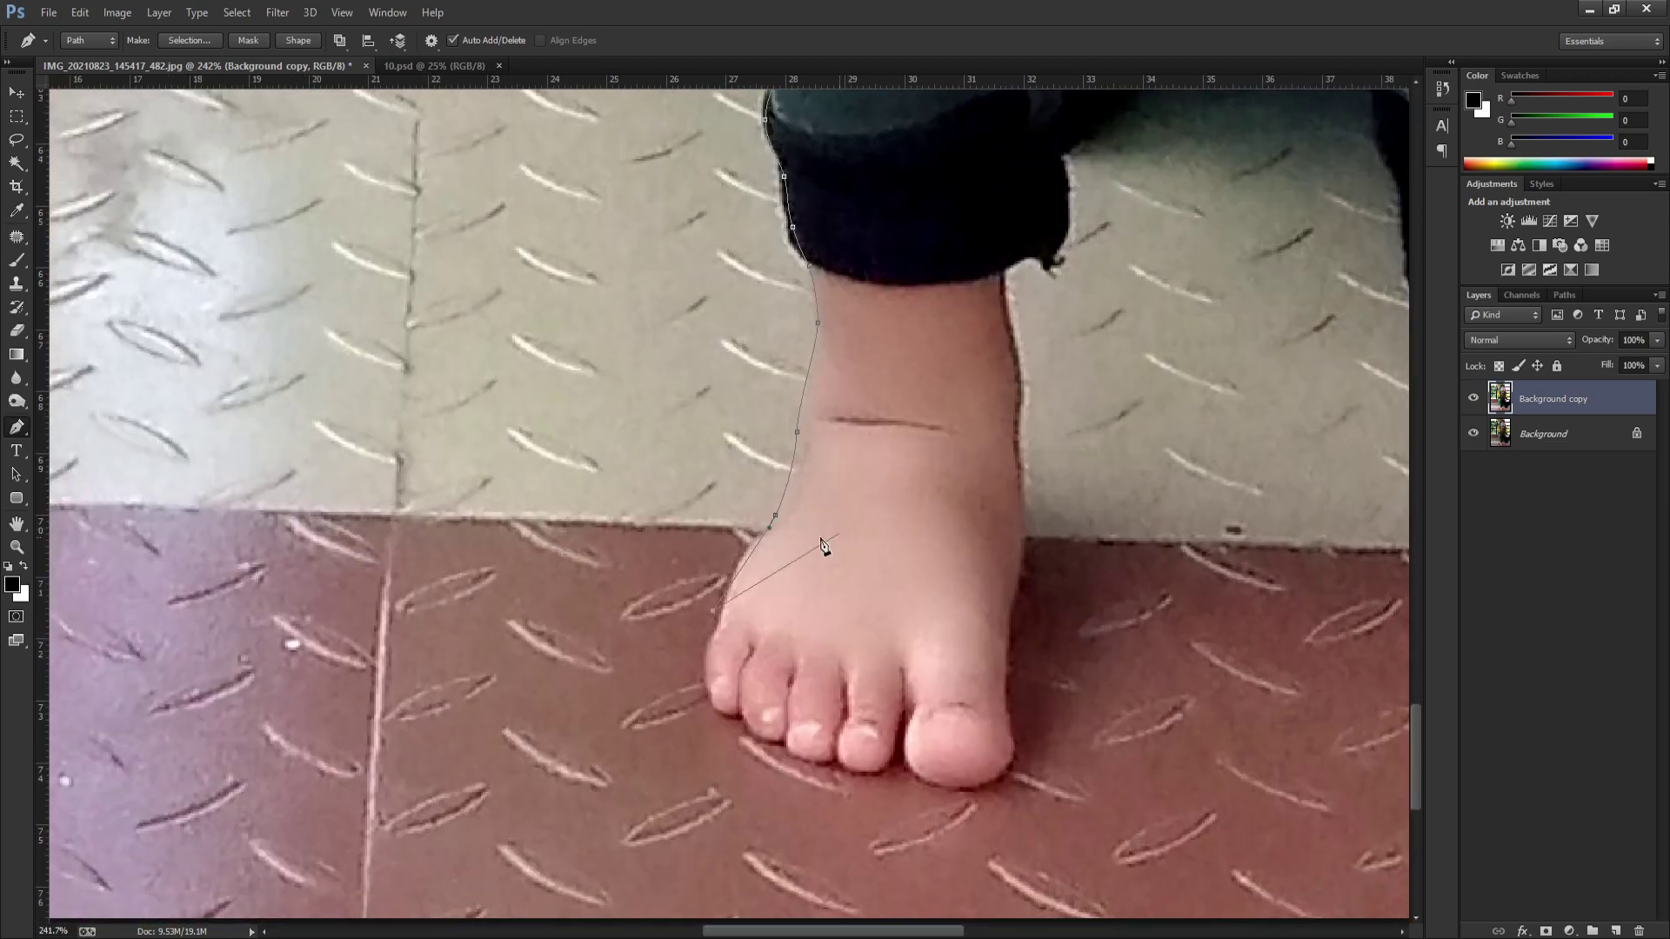
left_click_drag(741, 567, 733, 597)
mouse_move(694, 703)
left_mouse_down()
mouse_move(727, 733)
mouse_move(735, 721)
left_mouse_up()
left_click(785, 746)
left_click_drag(837, 761, 884, 783)
left_click(983, 788)
left_click_drag(1008, 722, 1016, 600)
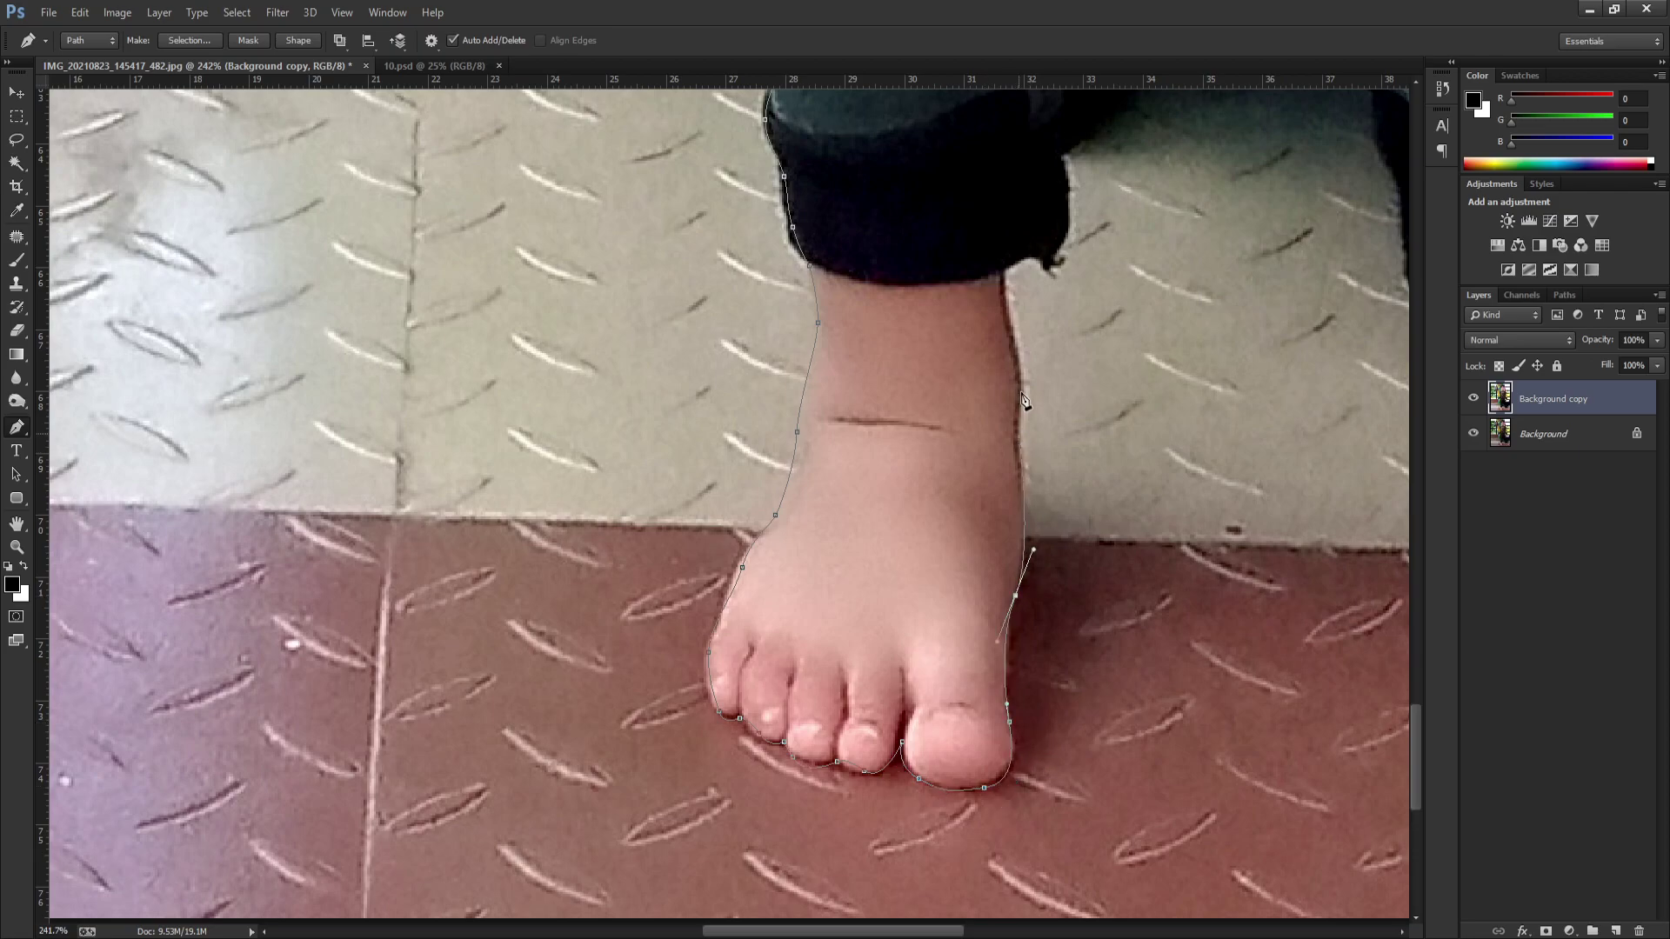
left_click(1007, 276)
mouse_move(1005, 268)
left_mouse_down()
mouse_move(1054, 265)
mouse_move(1065, 233)
left_mouse_up()
Step: Trace up the inner leg, between the legs, and down to the other trouser hem
left_click_drag(1149, 120, 904, 539)
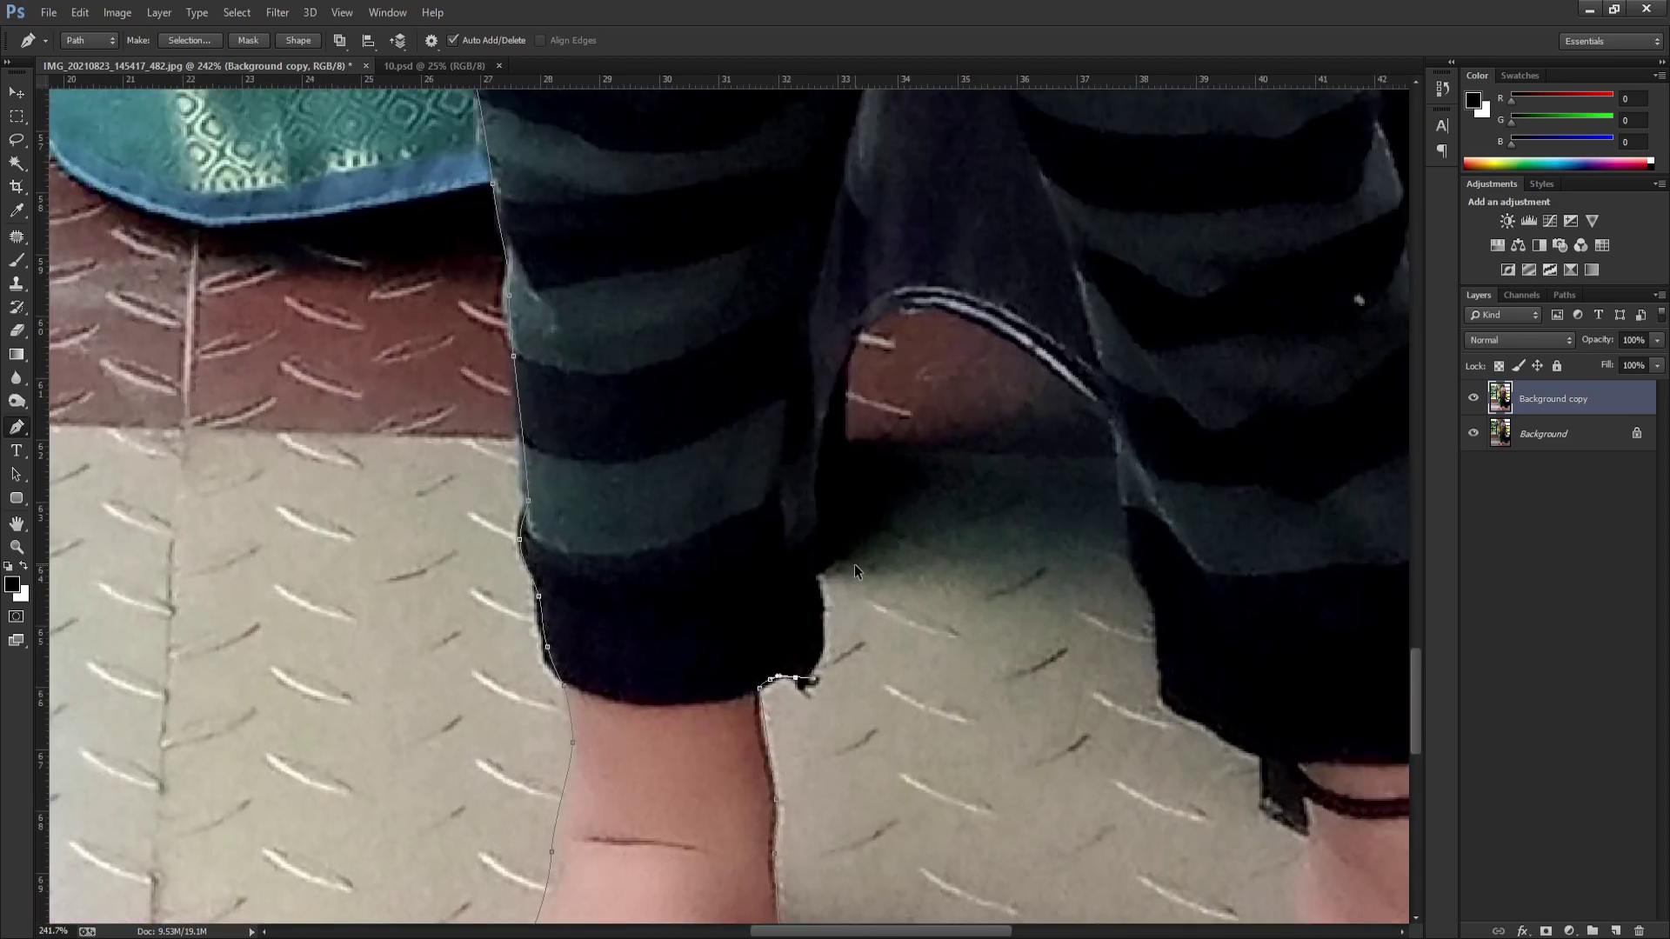
left_click(813, 272)
scroll(843, 288, "up", 5)
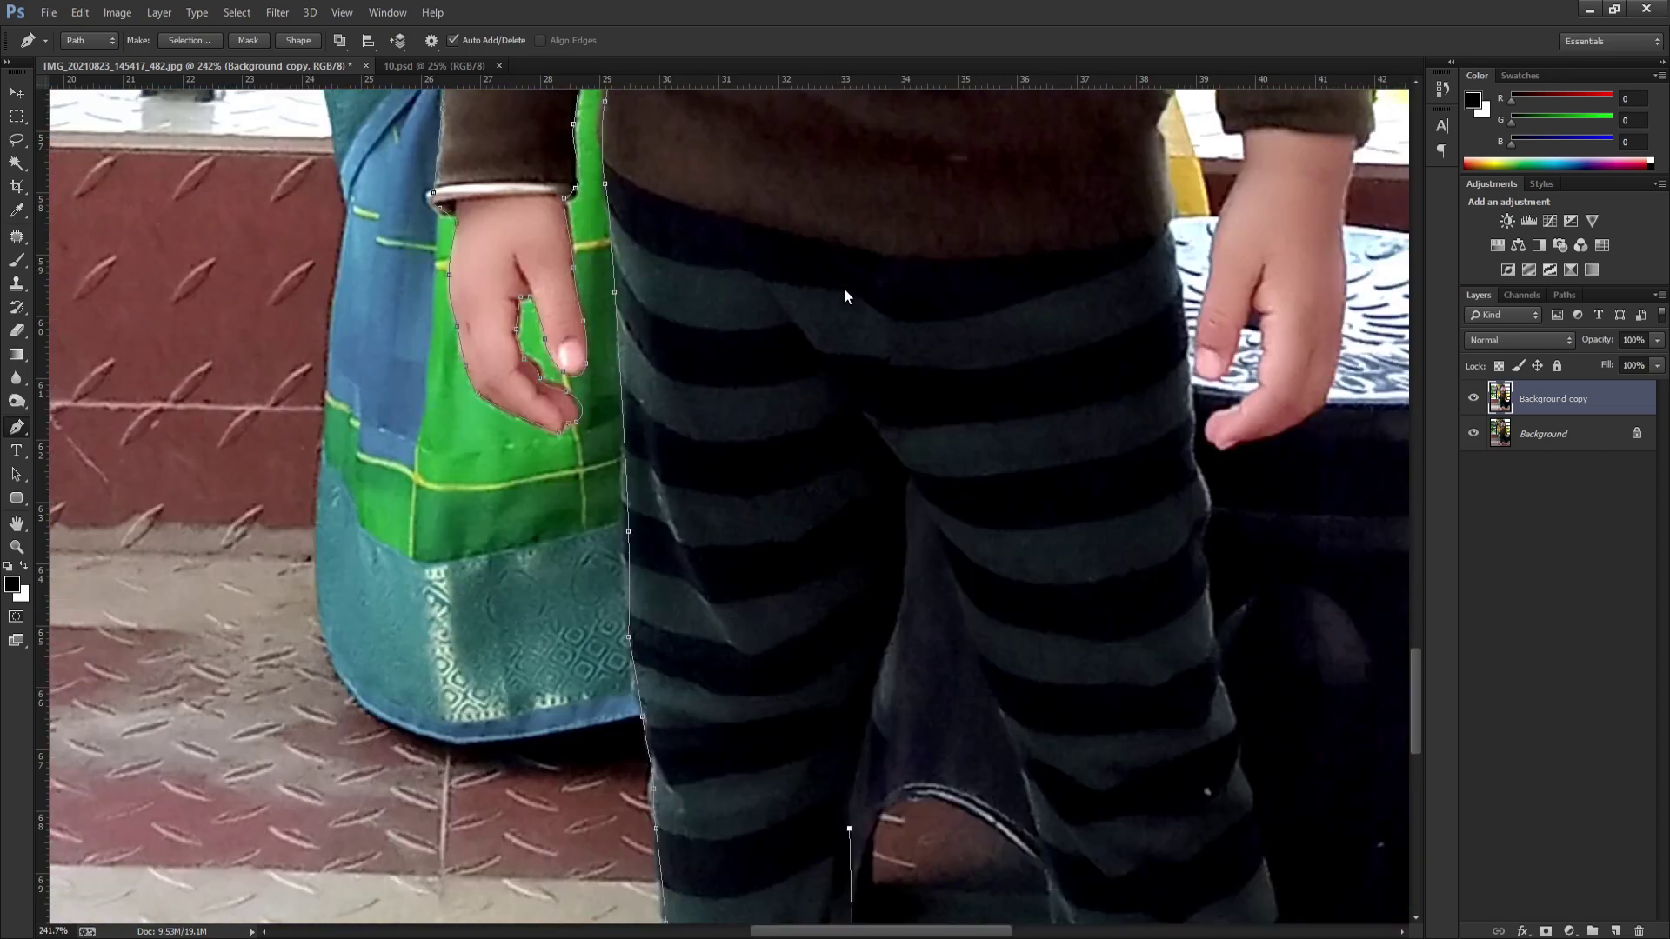
key("ctrl+0")
scroll(1006, 578, "up", 5)
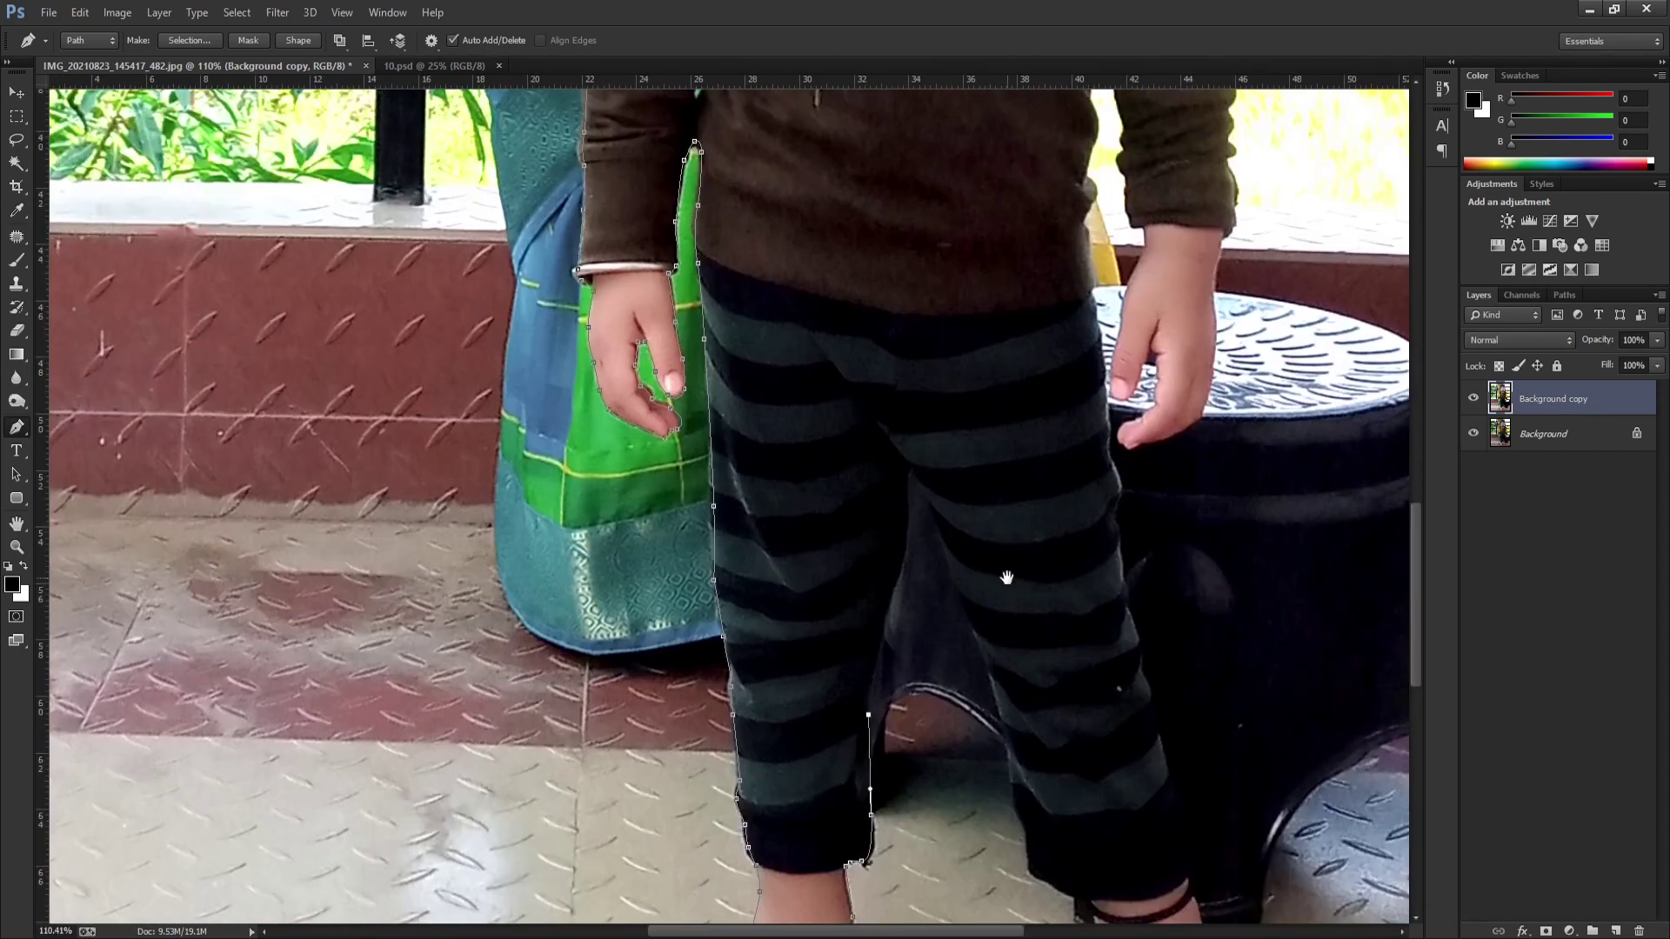
left_click(870, 683)
left_click_drag(868, 676, 874, 643)
left_click_drag(895, 527, 902, 496)
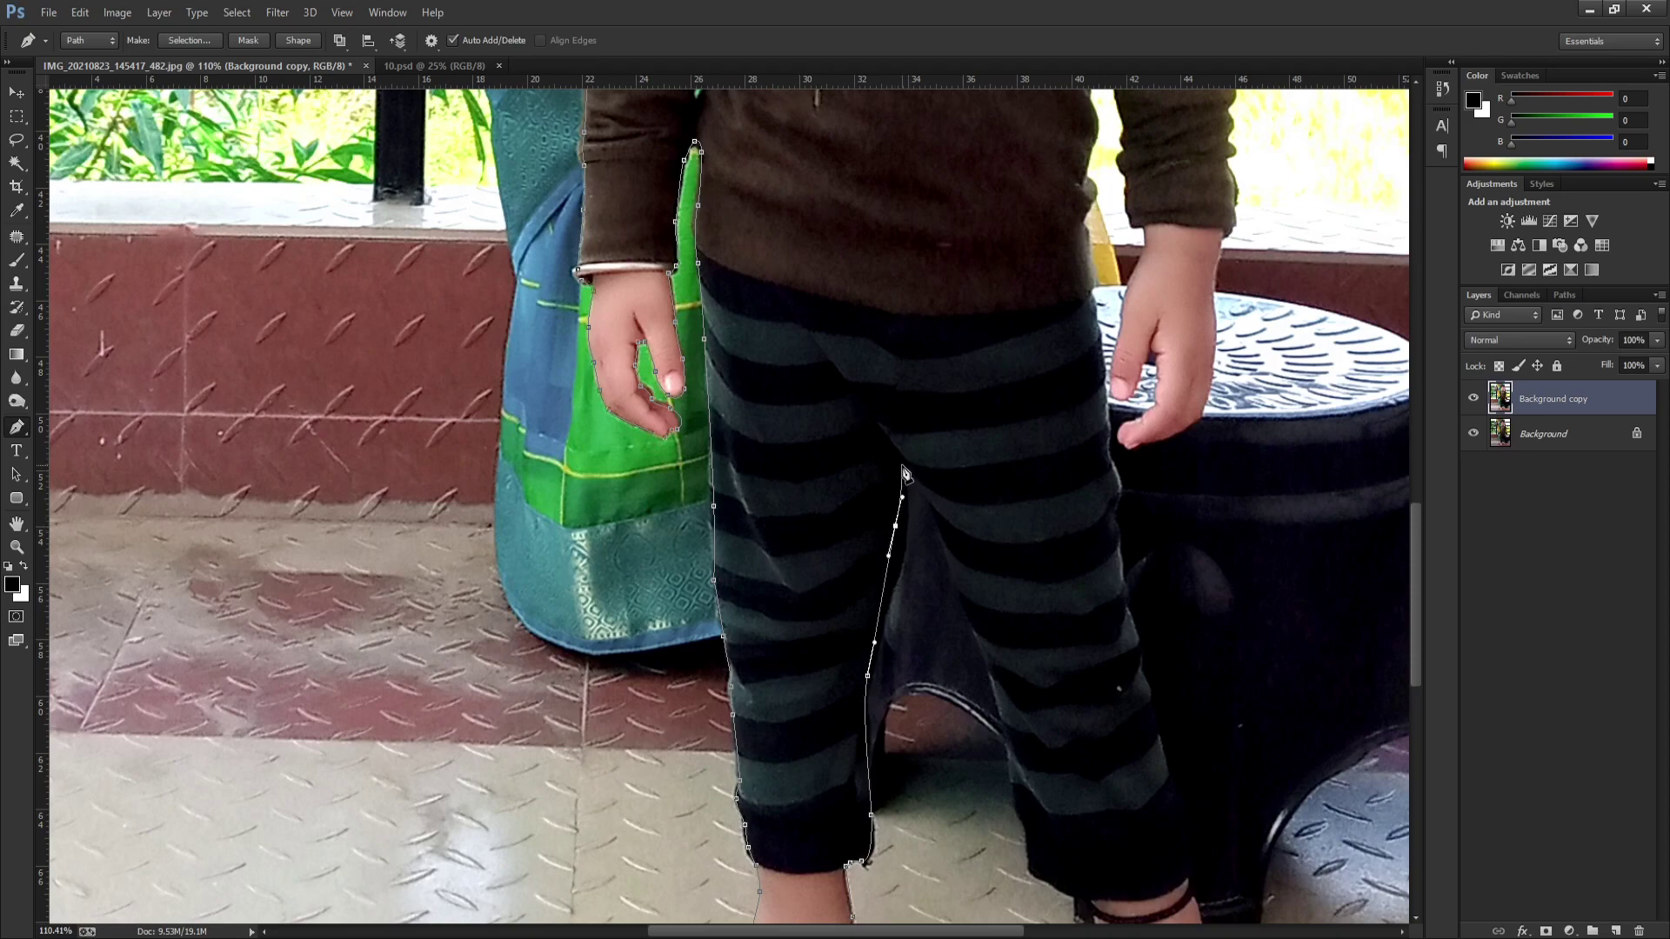
left_click_drag(961, 583, 967, 600)
left_click_drag(1030, 833, 1036, 867)
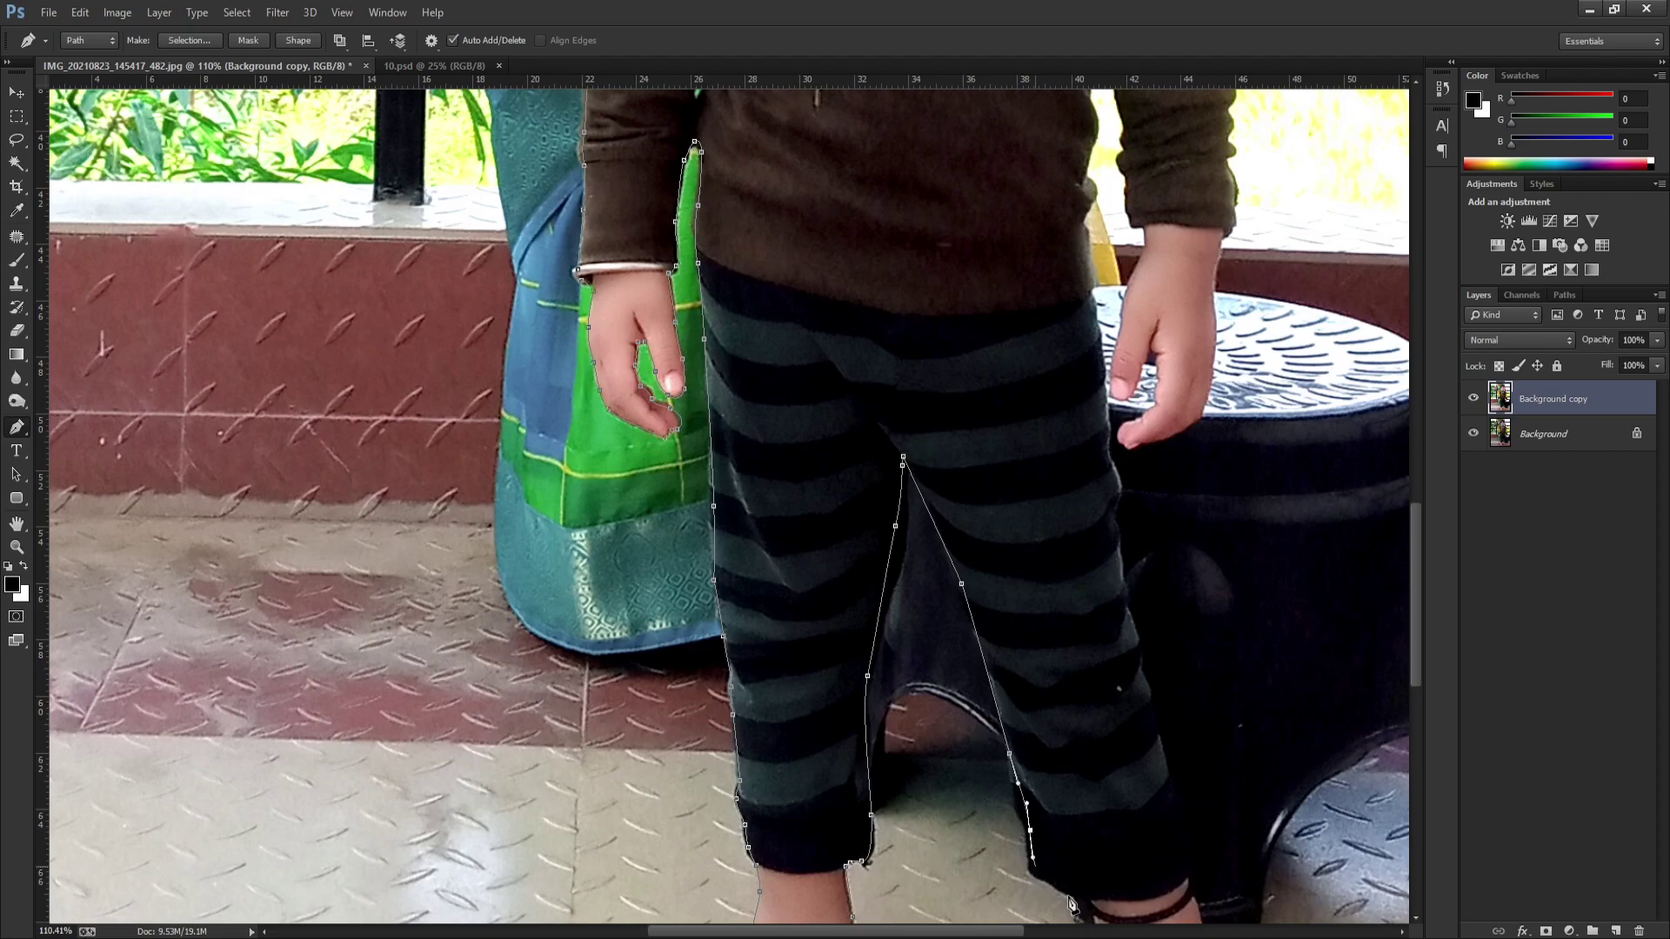
Step: Continue the path with anchors down the other ankle's edge
left_click_drag(1193, 817, 1087, 652)
left_click(1071, 766)
left_click(718, 630)
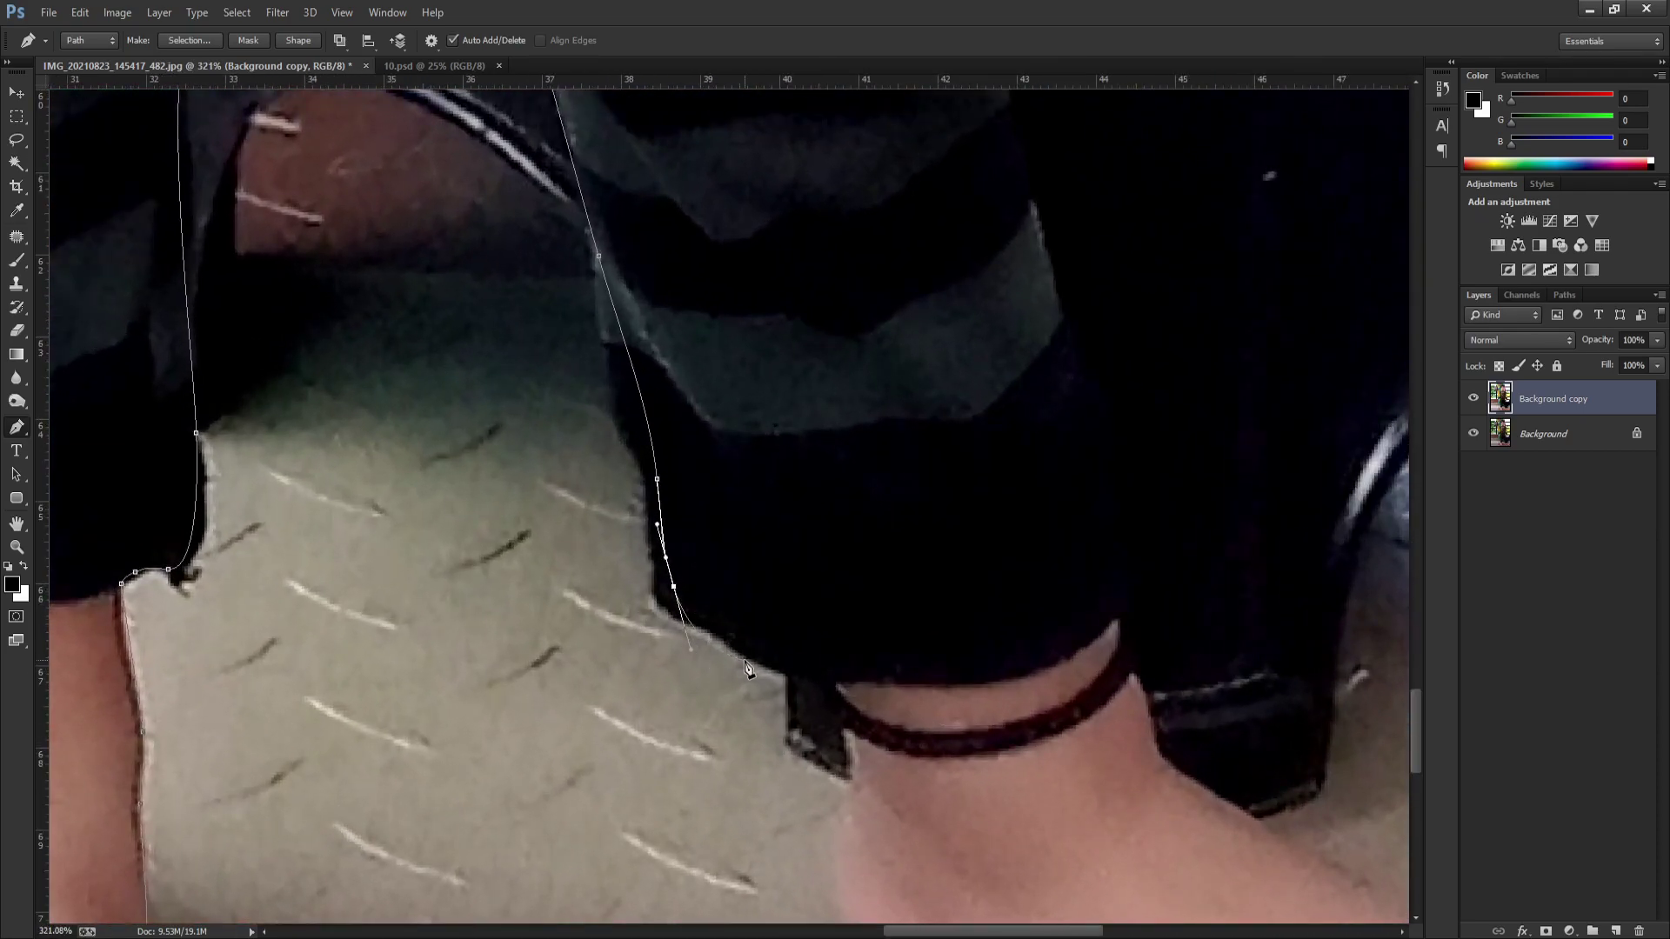
left_click(777, 665)
left_click(835, 698)
left_click(839, 730)
left_click_drag(855, 815, 809, 474)
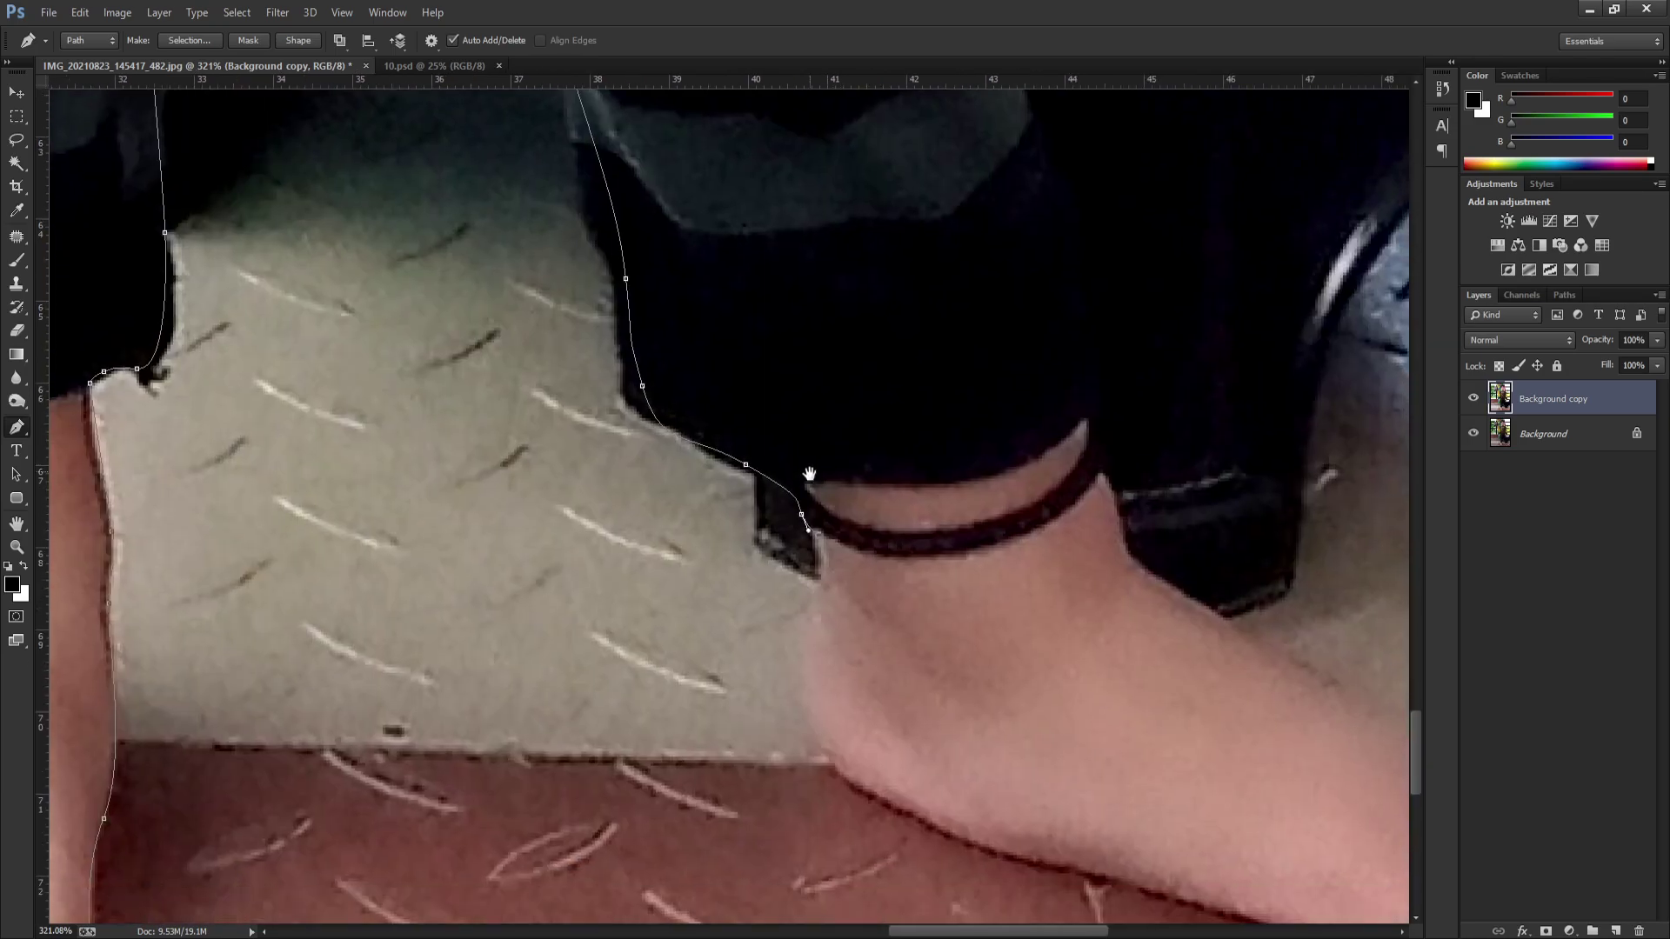
left_click(815, 606)
left_click(809, 658)
left_click(804, 693)
left_click(801, 727)
scroll(1235, 730, "down", 5)
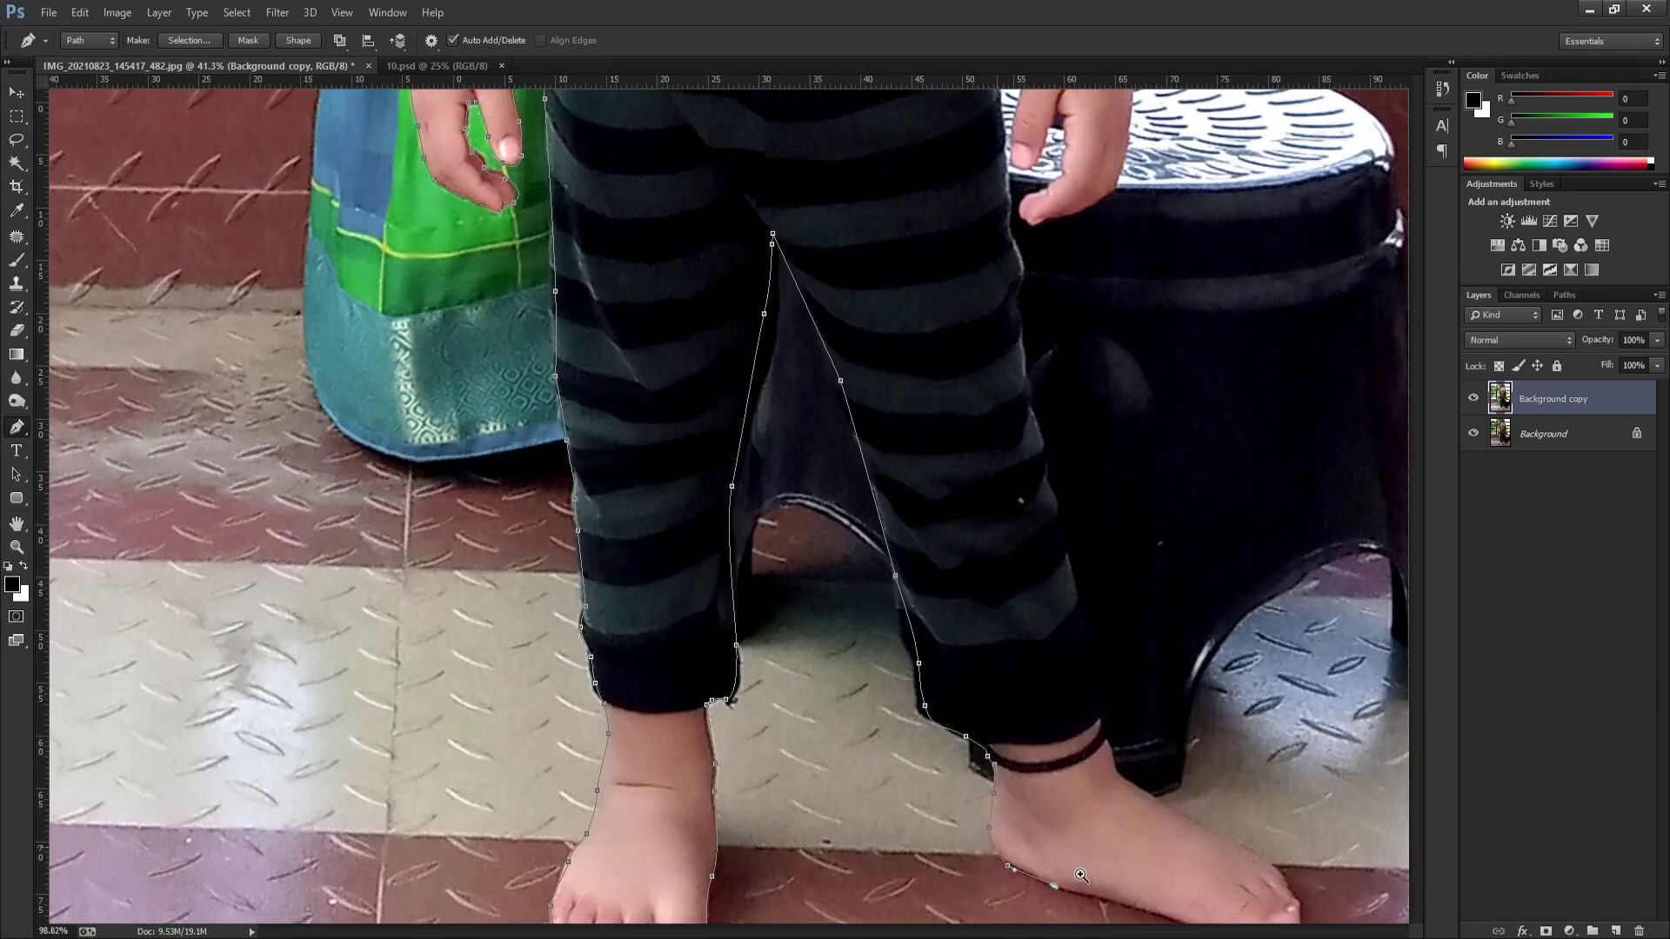
Step: Trace the second foot along the sole, around the big toe, over the toes to the ankle
scroll(1047, 771, "up", 5)
left_click_drag(1033, 685, 903, 560)
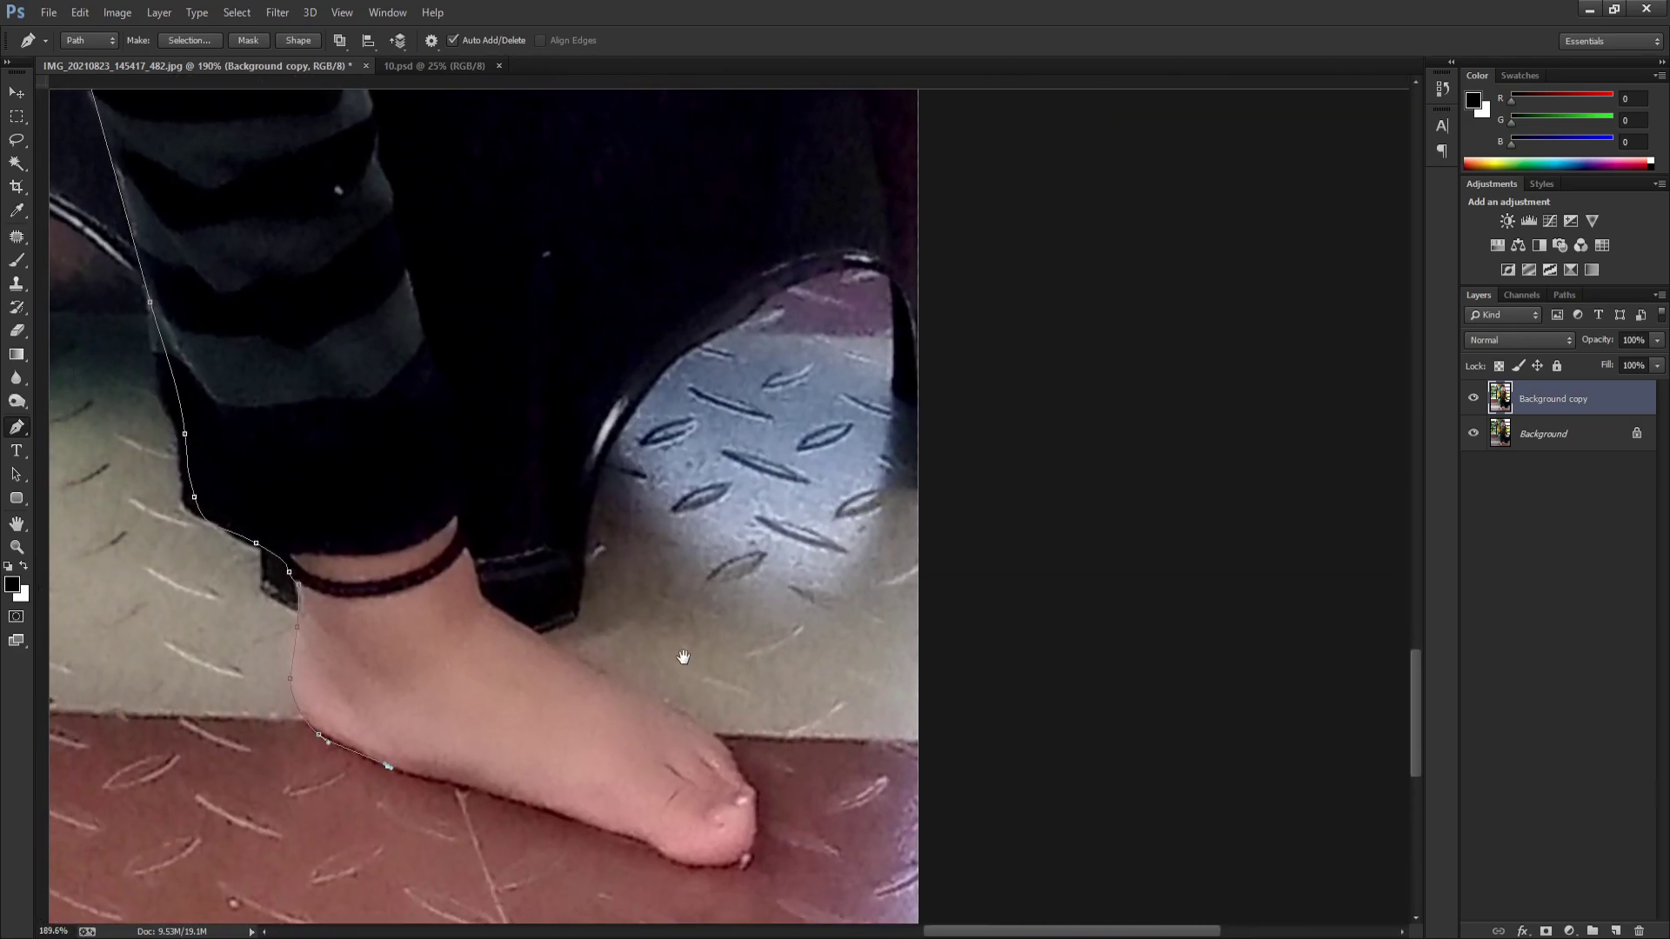
left_click(591, 824)
left_click(673, 860)
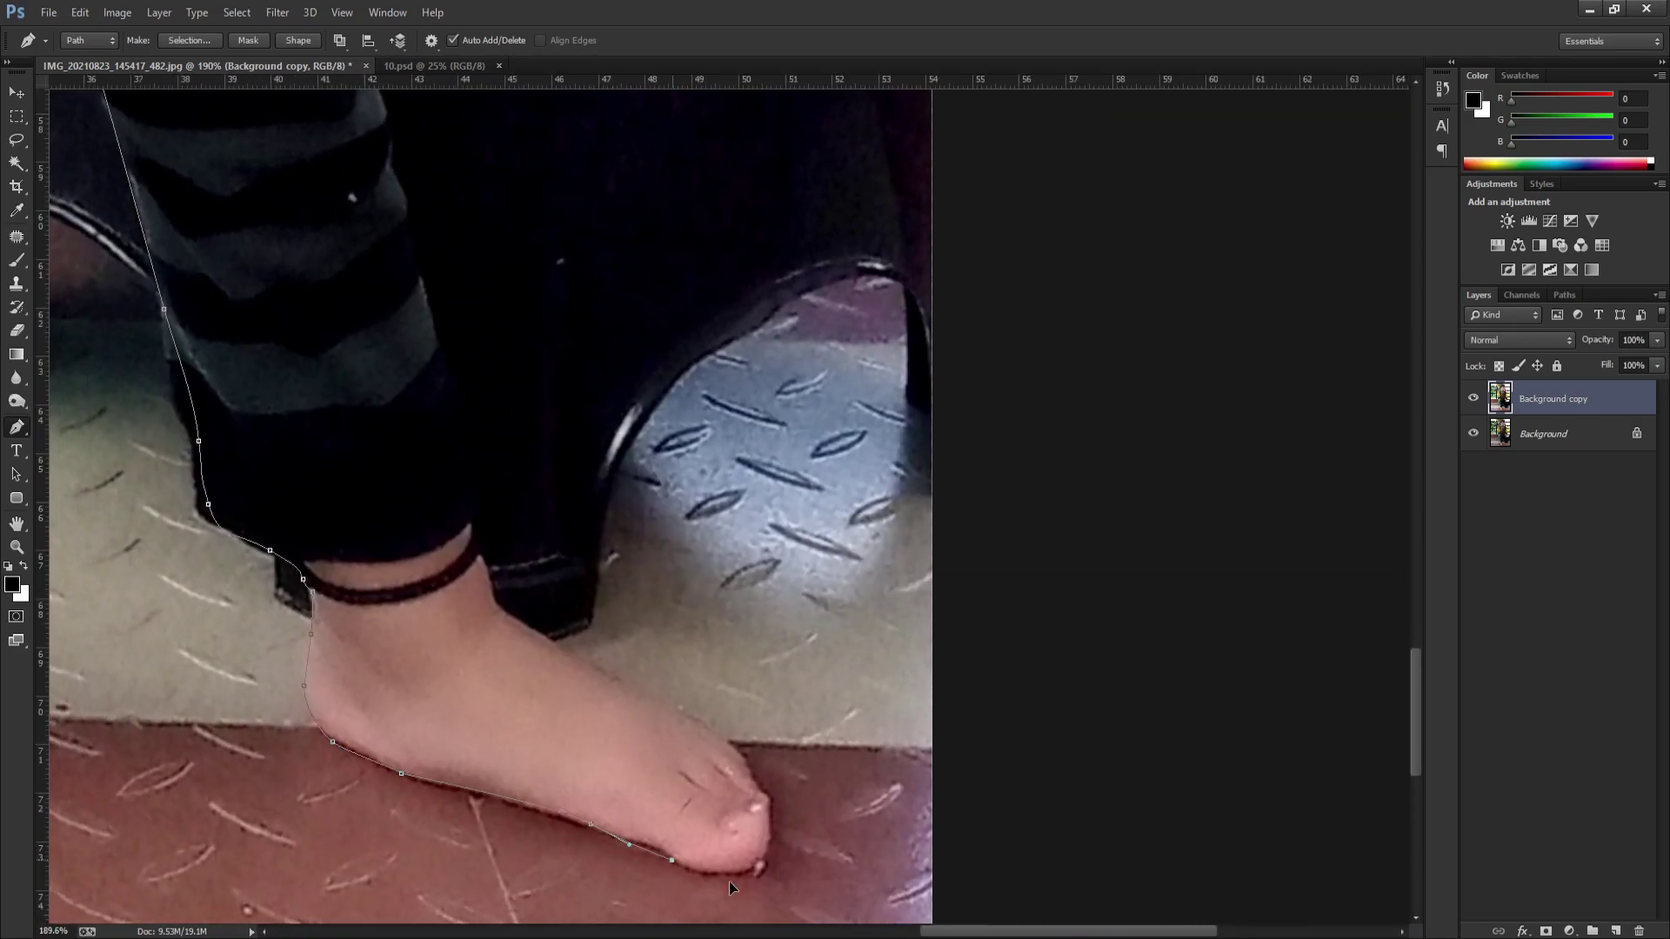
left_click_drag(748, 864, 776, 853)
left_click(771, 806)
left_click_drag(744, 766, 594, 650)
left_click_drag(498, 608, 486, 597)
Step: Extend the path up the outer edge of the leg
left_click(477, 537)
mouse_move(482, 503)
left_mouse_down()
mouse_move(501, 495)
mouse_move(482, 437)
left_mouse_up()
left_click_drag(450, 360, 420, 287)
left_click_drag(390, 137, 711, 654)
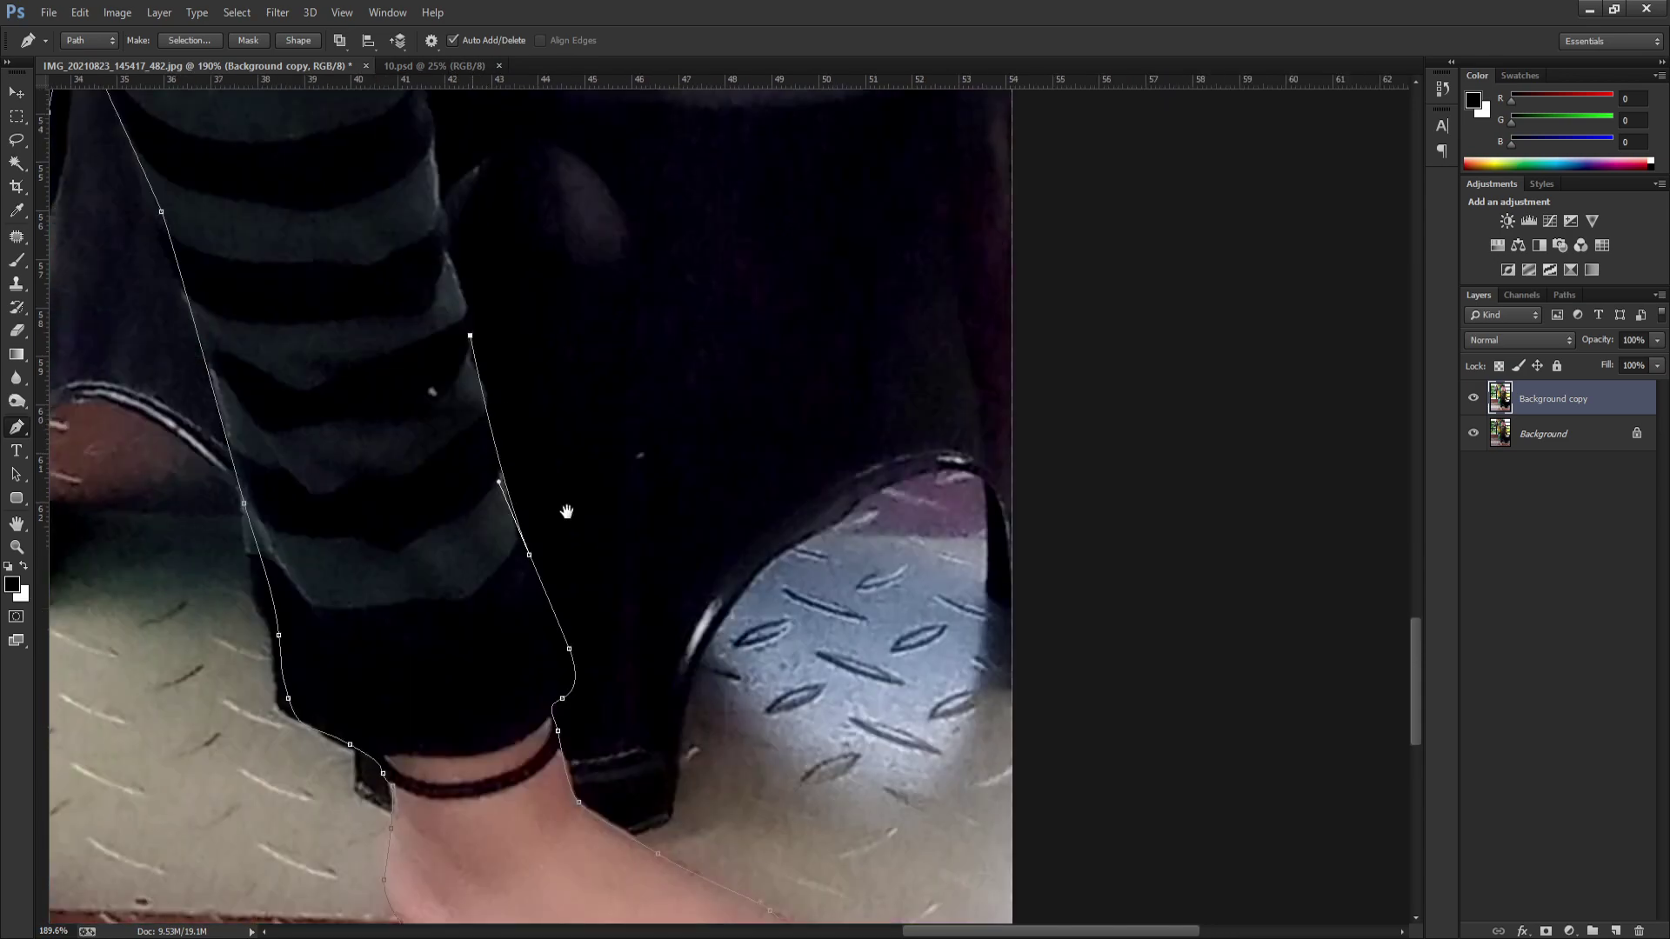
left_click(712, 658)
left_click(679, 518)
left_click_drag(664, 411, 666, 373)
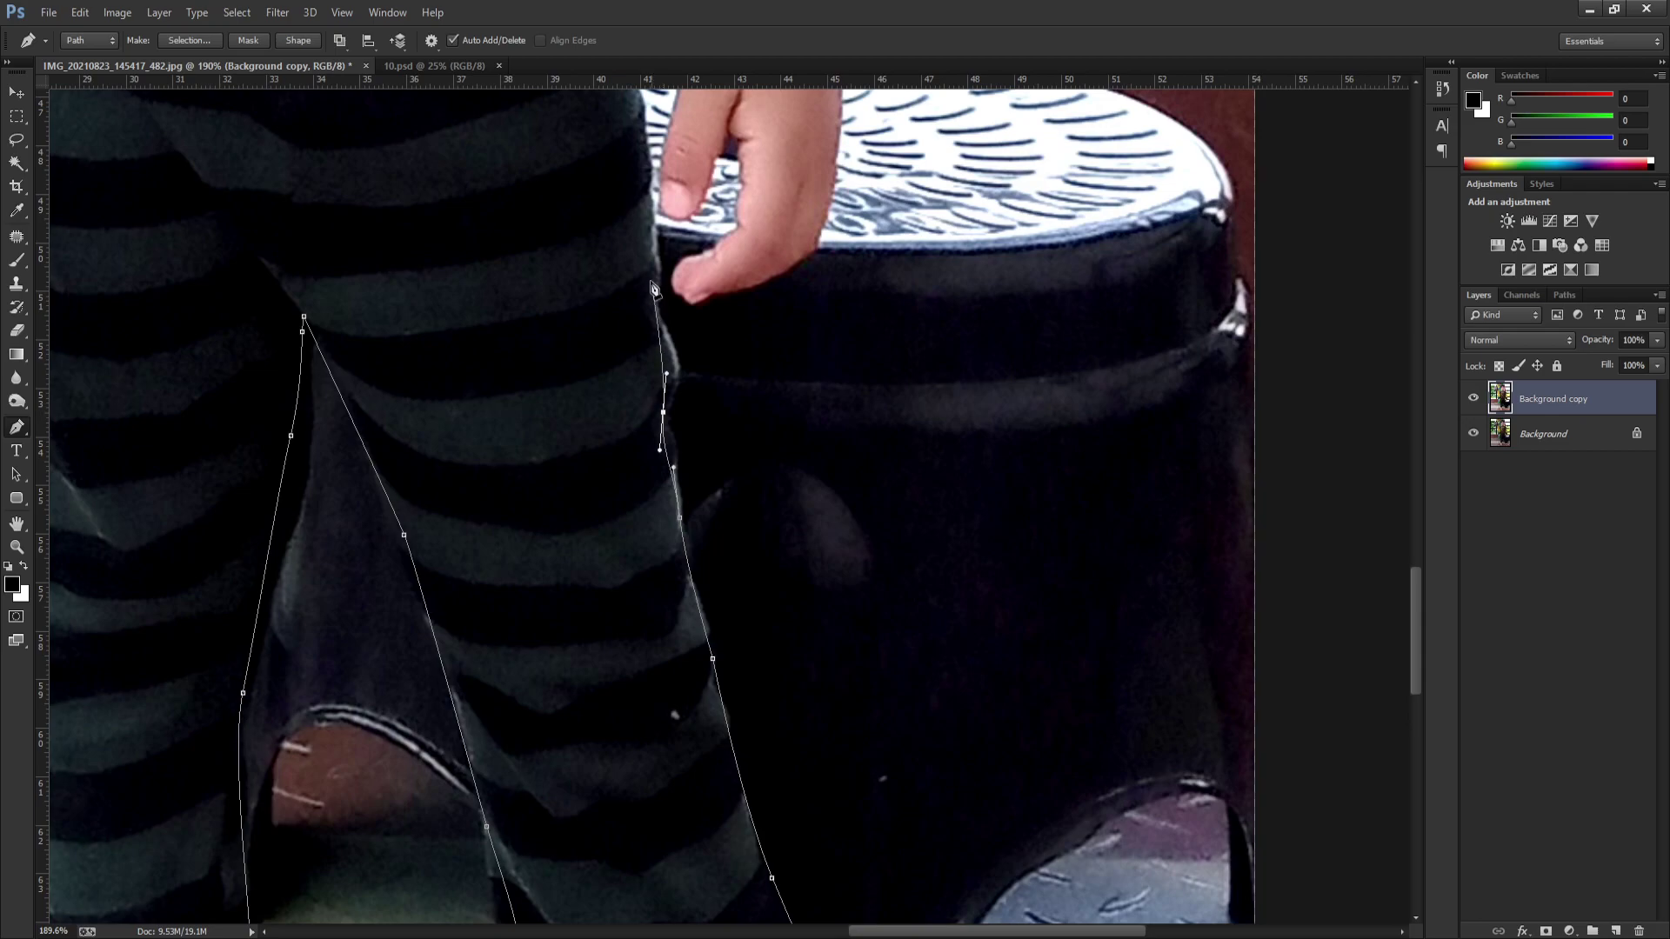
left_click_drag(646, 268, 646, 229)
mouse_move(645, 152)
left_mouse_down()
mouse_move(666, 443)
mouse_move(640, 130)
mouse_move(646, 362)
mouse_move(663, 313)
left_mouse_up()
Step: Continue the outline up the side of the body and shirt
left_click(639, 199)
left_click(659, 293)
left_click_drag(655, 251, 655, 217)
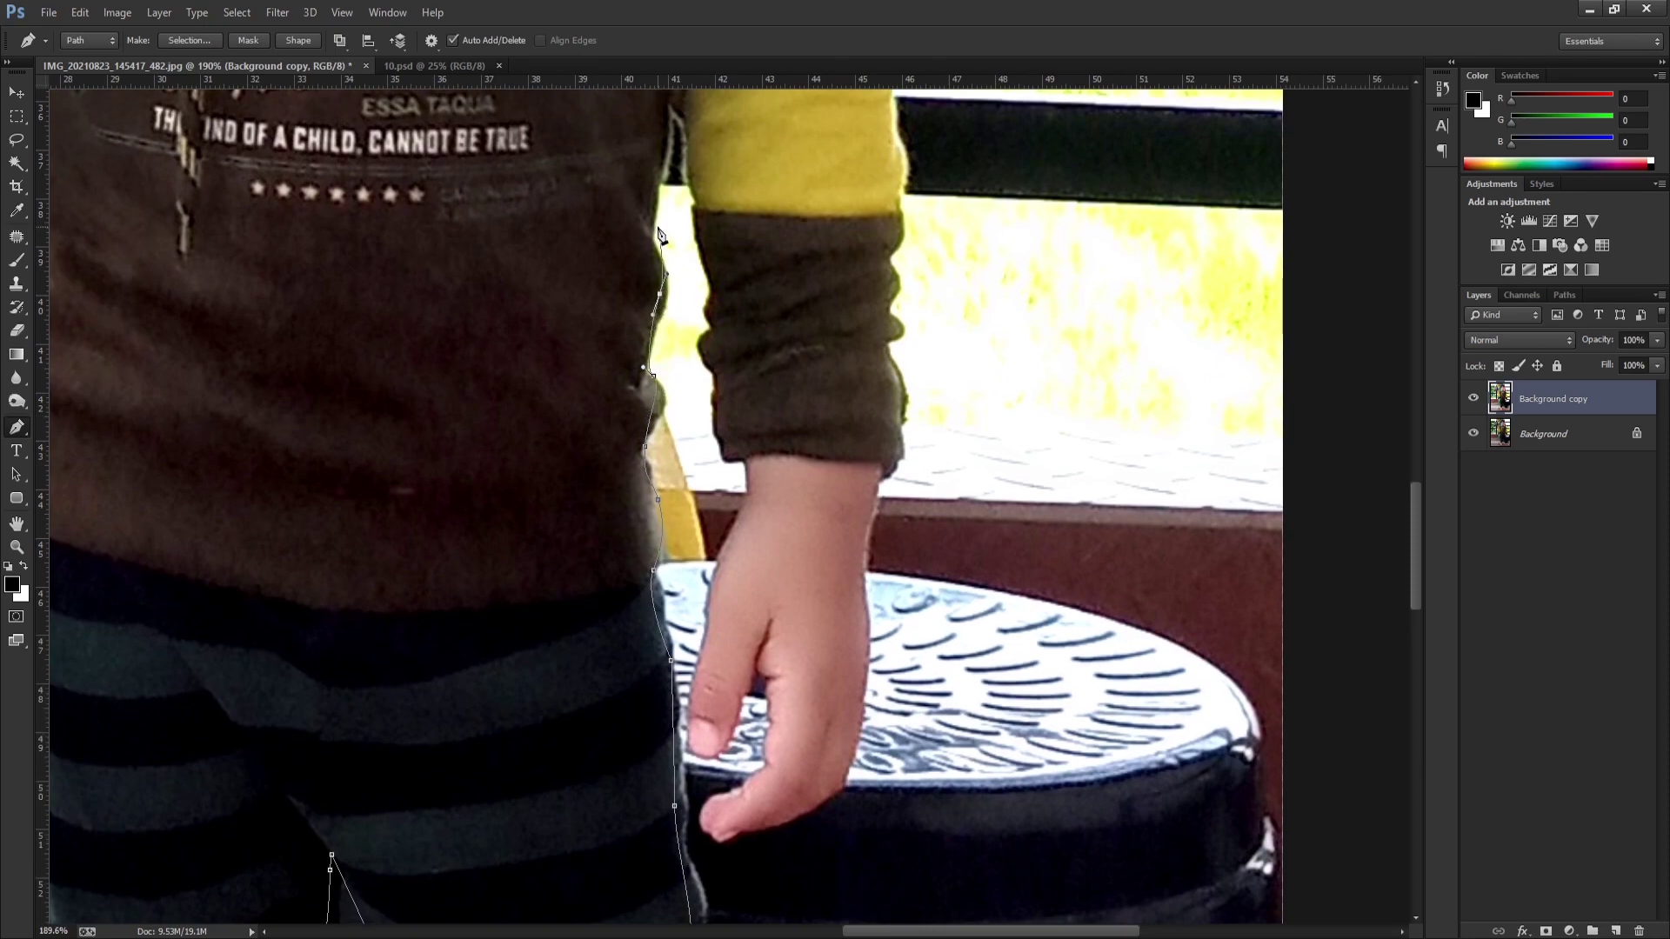
left_click(655, 182)
left_click(666, 111)
left_click_drag(677, 100, 713, 250)
Step: Trace down the sleeve edge to the sleeve-wrist corner
left_click(707, 246)
left_click(714, 322)
left_click(718, 371)
left_click(719, 394)
left_click(729, 446)
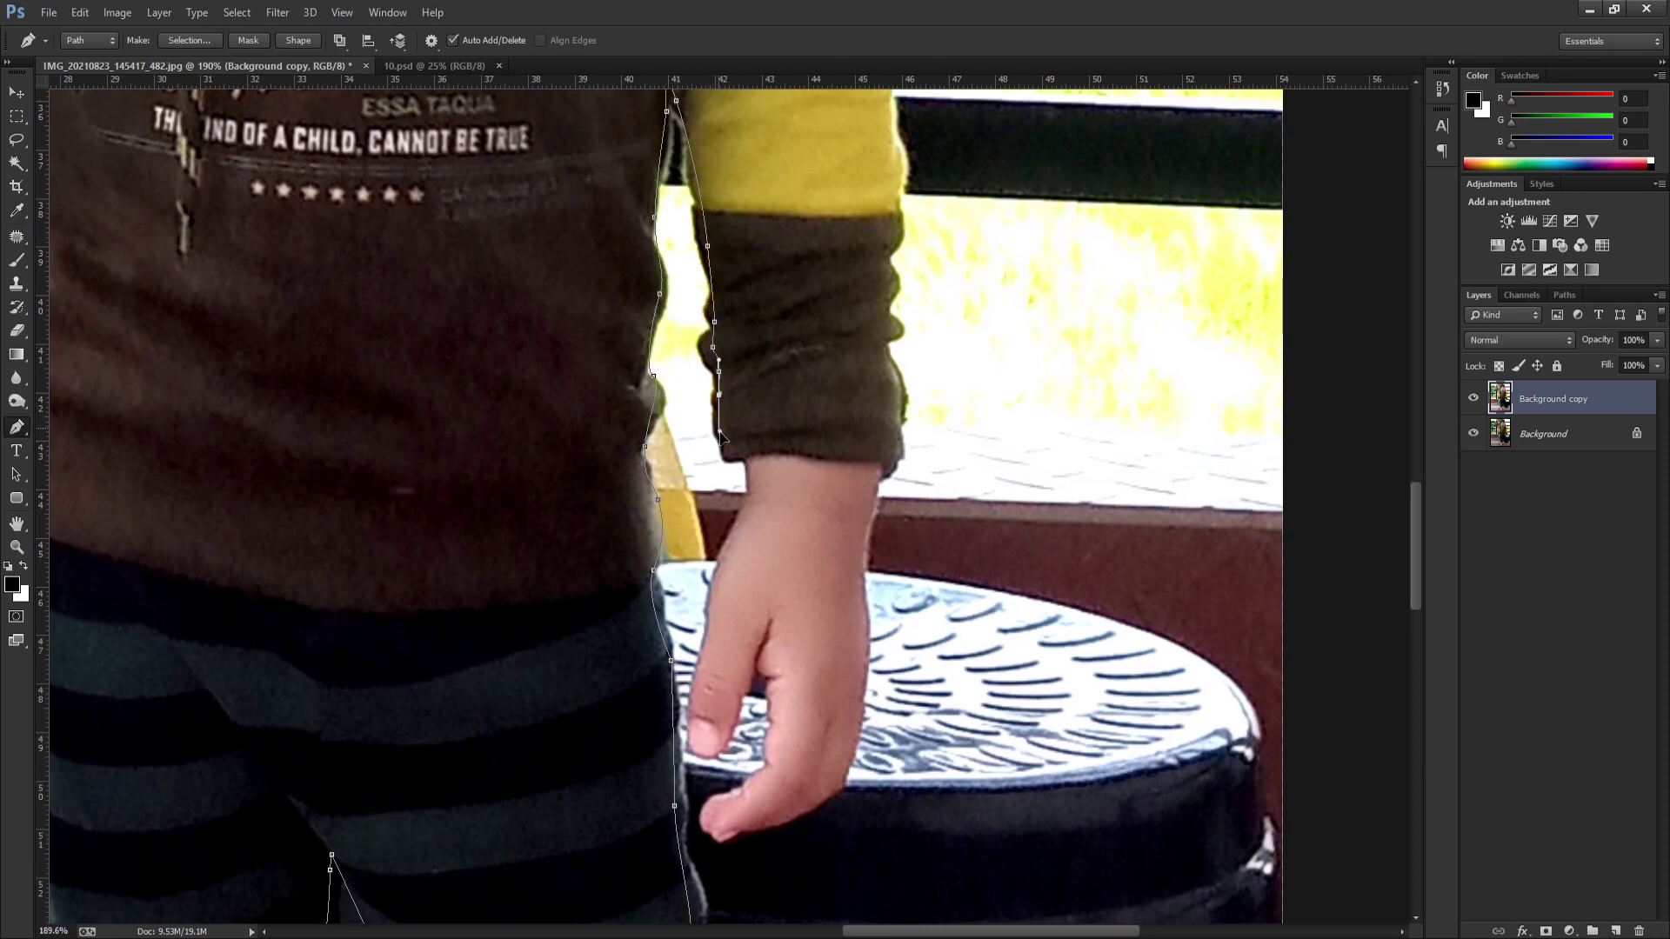
left_click_drag(739, 463, 754, 474)
scroll(754, 469, "up", 3)
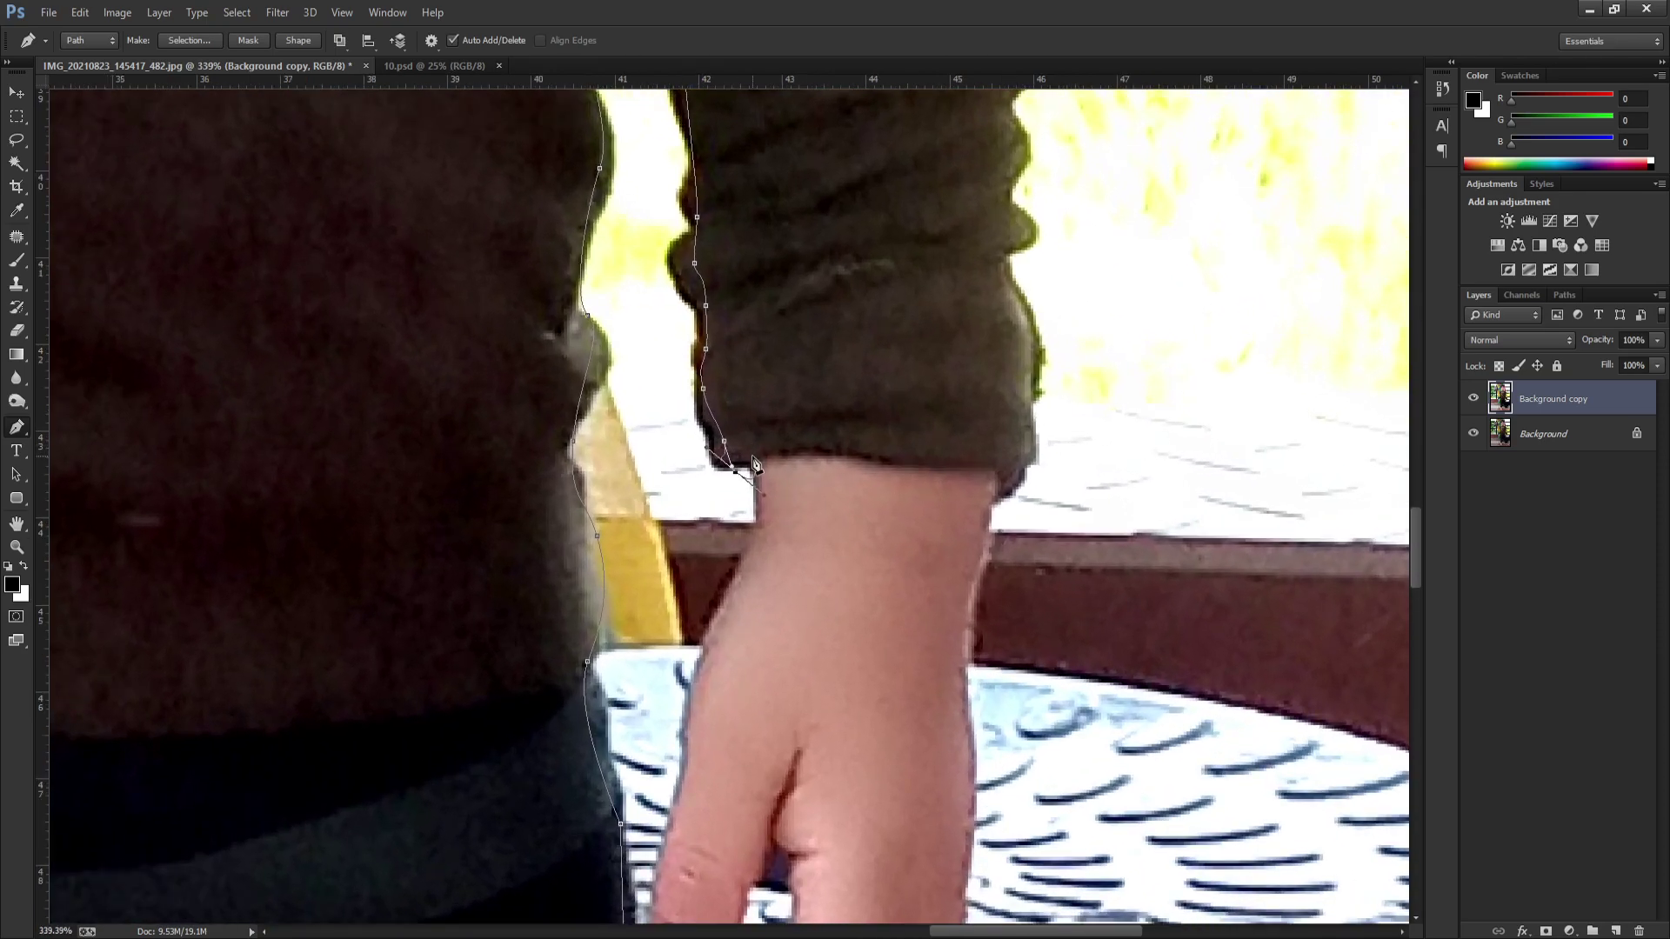
Step: Outline the wrist and around the thumb tip to its crease
left_click(762, 513)
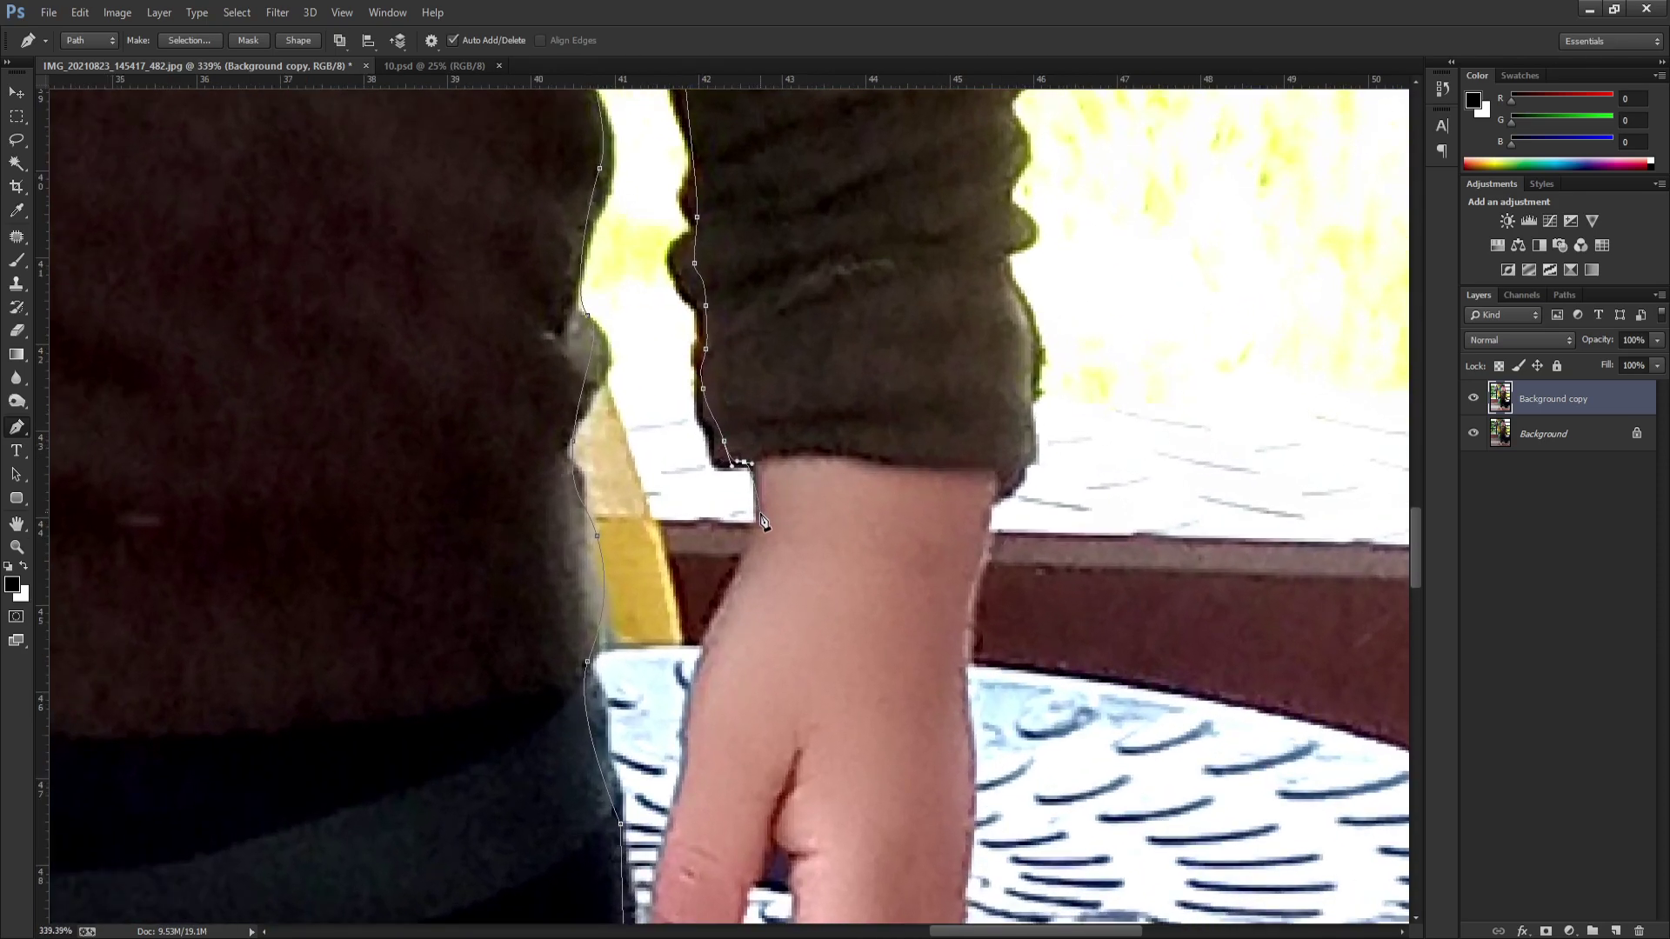
left_click(741, 564)
left_click(727, 585)
left_click_drag(688, 724, 797, 539)
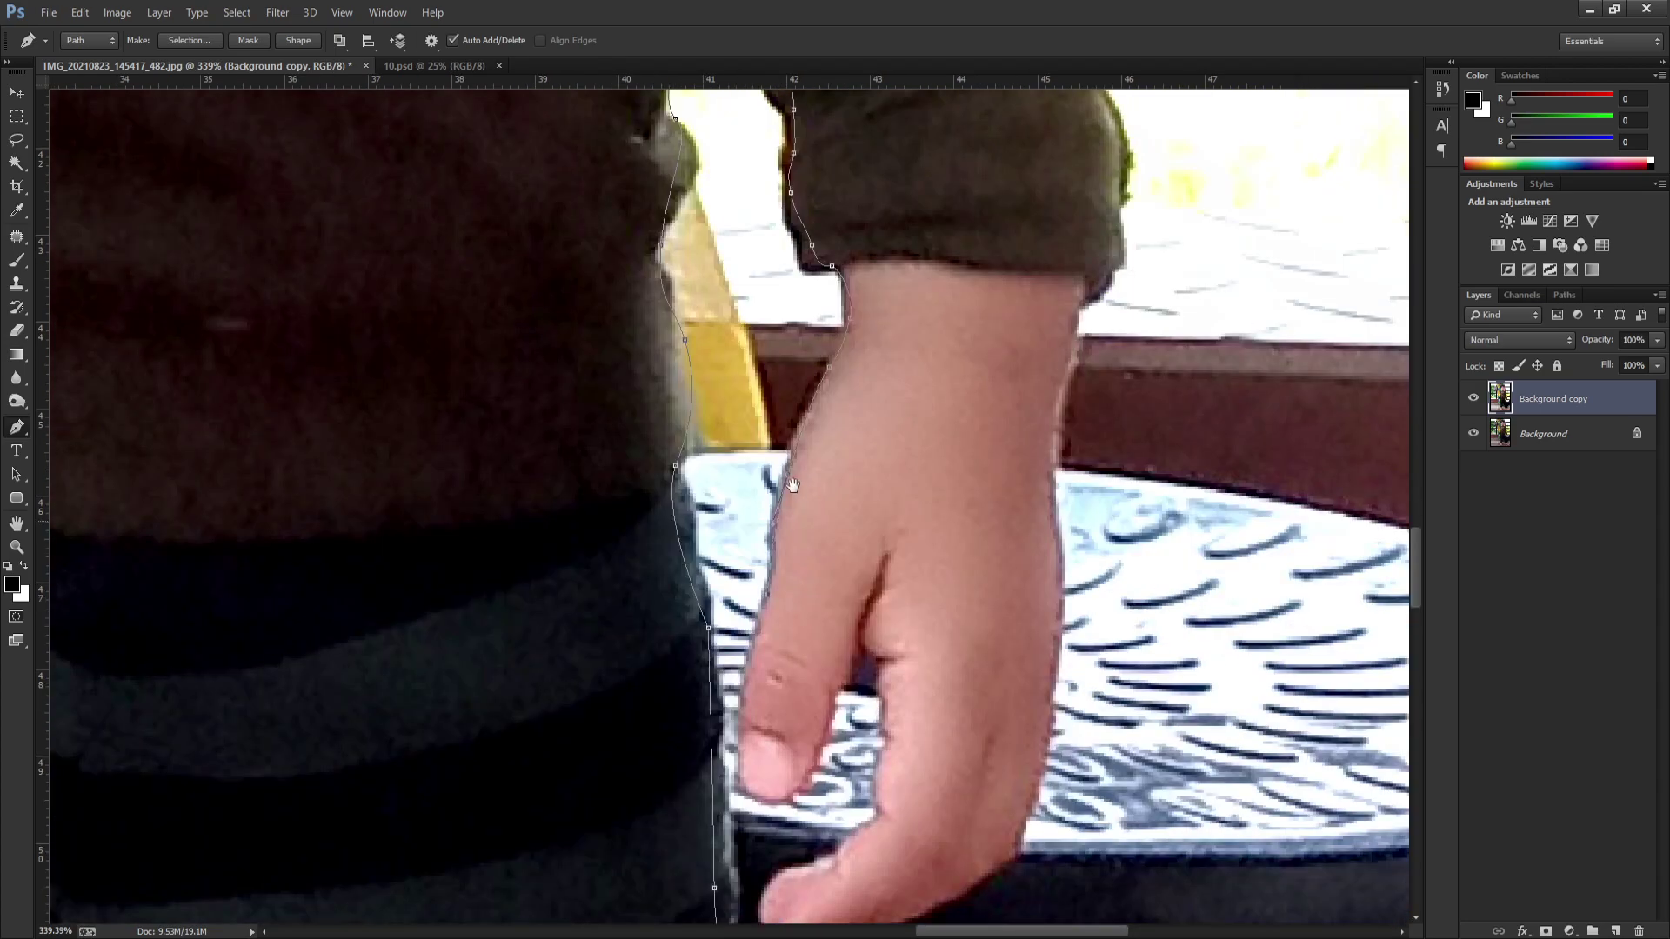
left_click(807, 541)
left_click(804, 615)
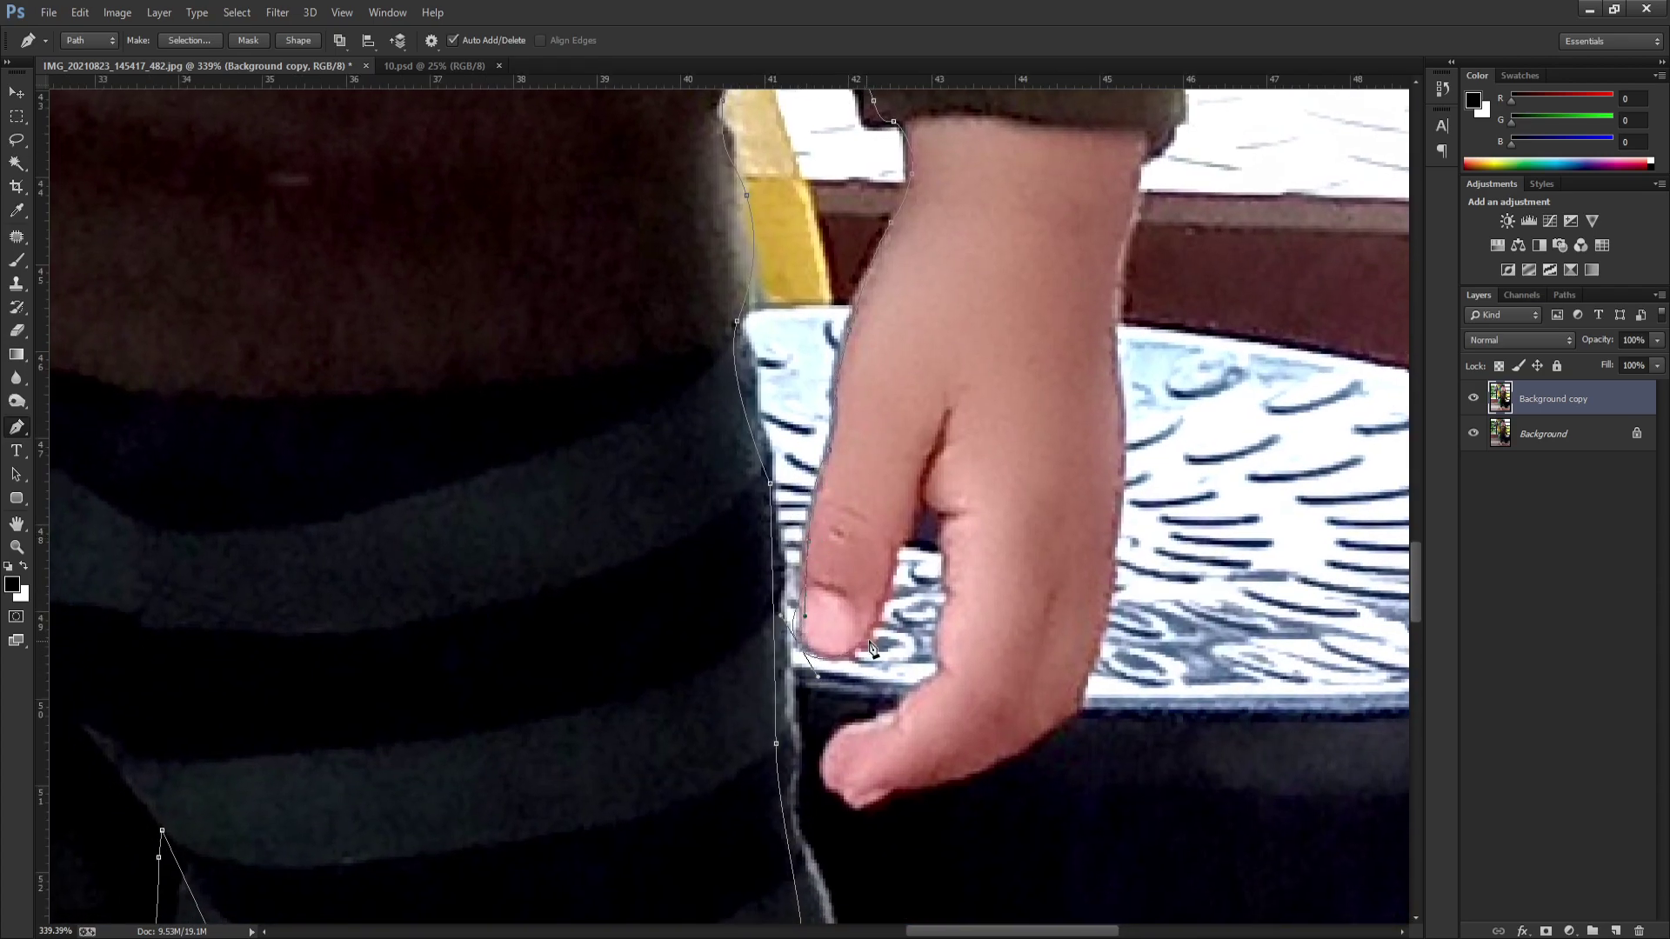
left_click_drag(870, 650, 900, 572)
left_click_drag(929, 497, 950, 623)
Step: Trace around the thumb base, fingertips and up the hand's right edge onto the sleeve
left_click(897, 704)
left_click_drag(833, 731, 807, 759)
left_click(829, 790)
left_click_drag(853, 815, 951, 793)
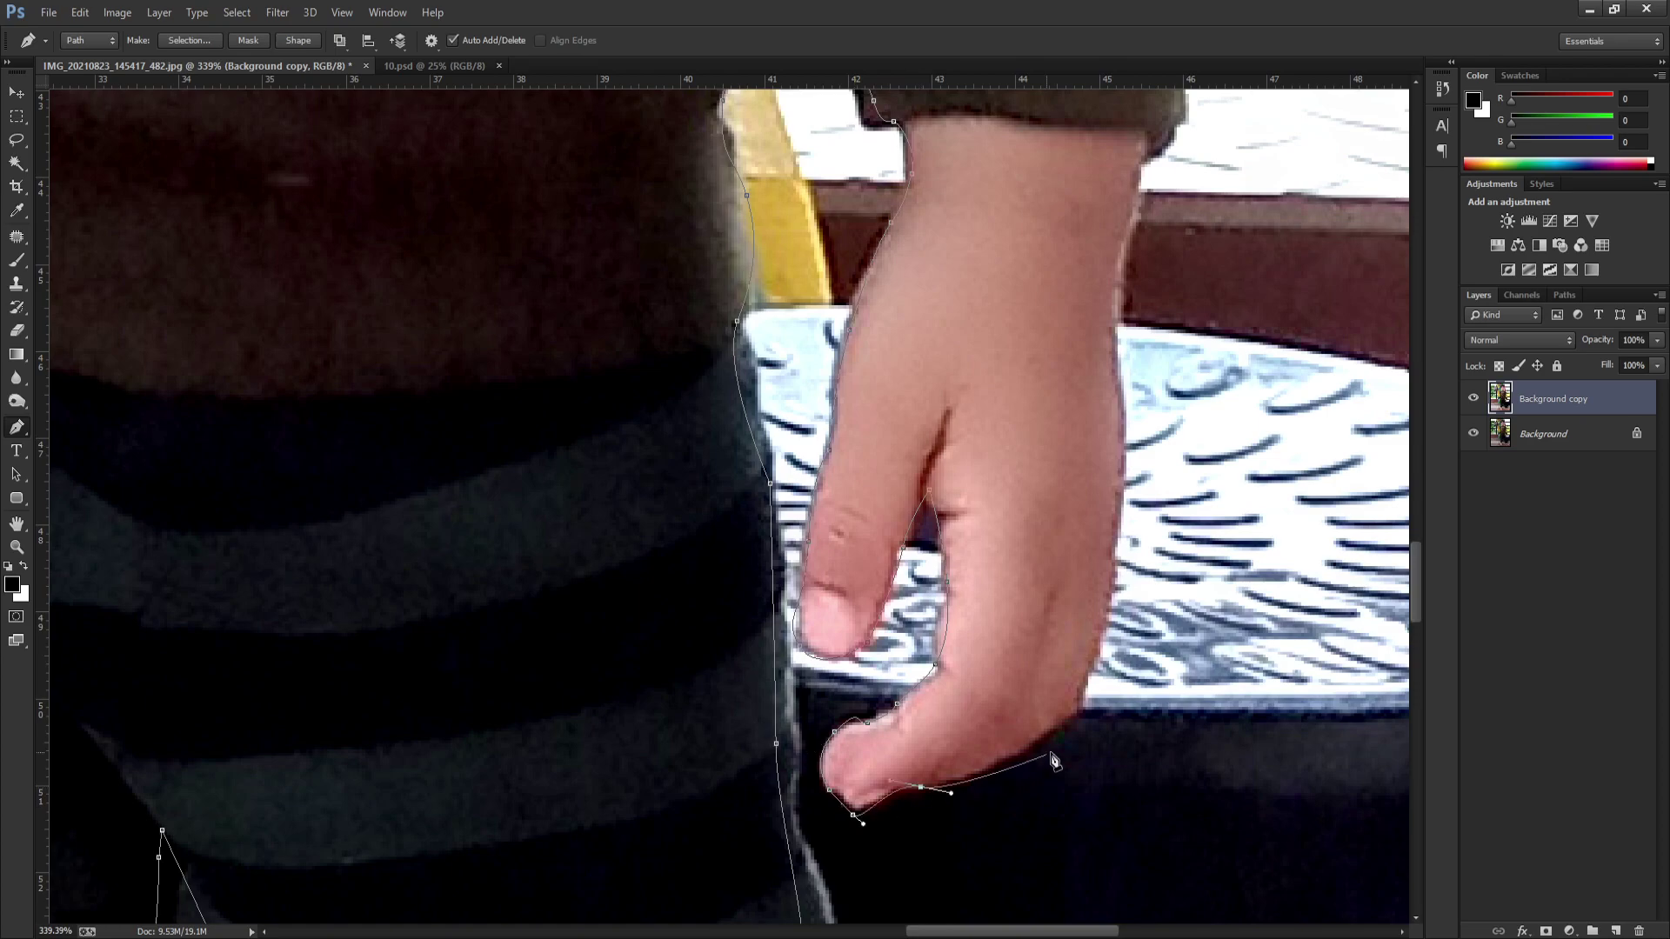
left_click_drag(1074, 709, 1097, 672)
left_click_drag(1120, 530, 1122, 514)
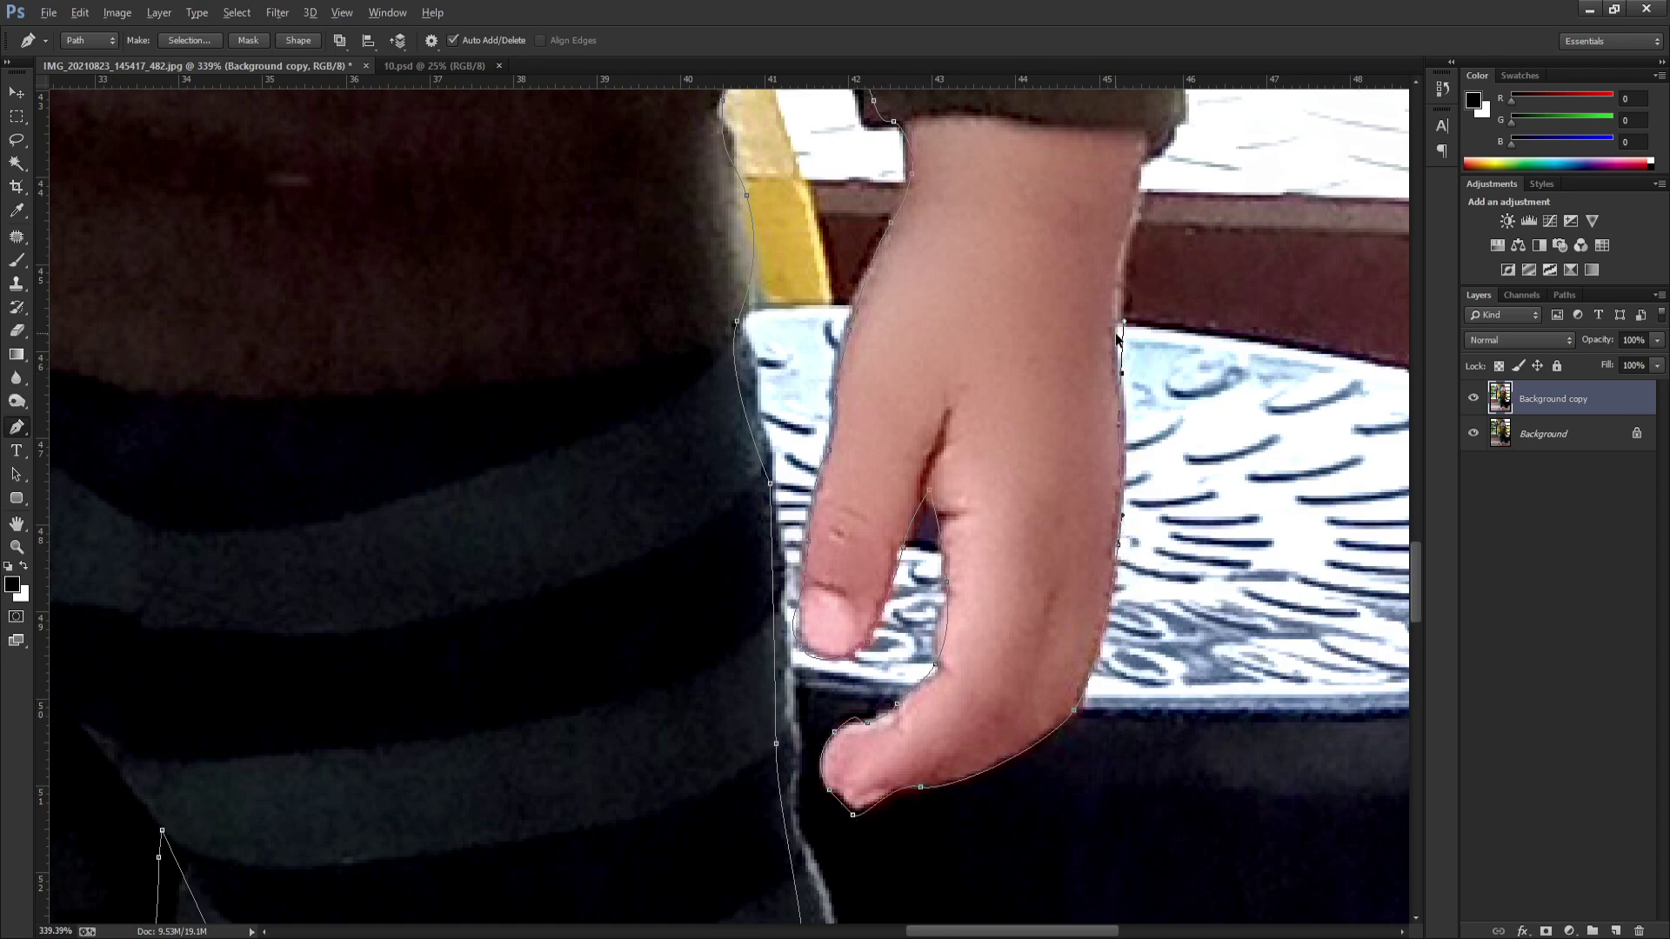
mouse_move(1103, 302)
left_mouse_down()
mouse_move(1154, 156)
mouse_move(917, 563)
left_mouse_up()
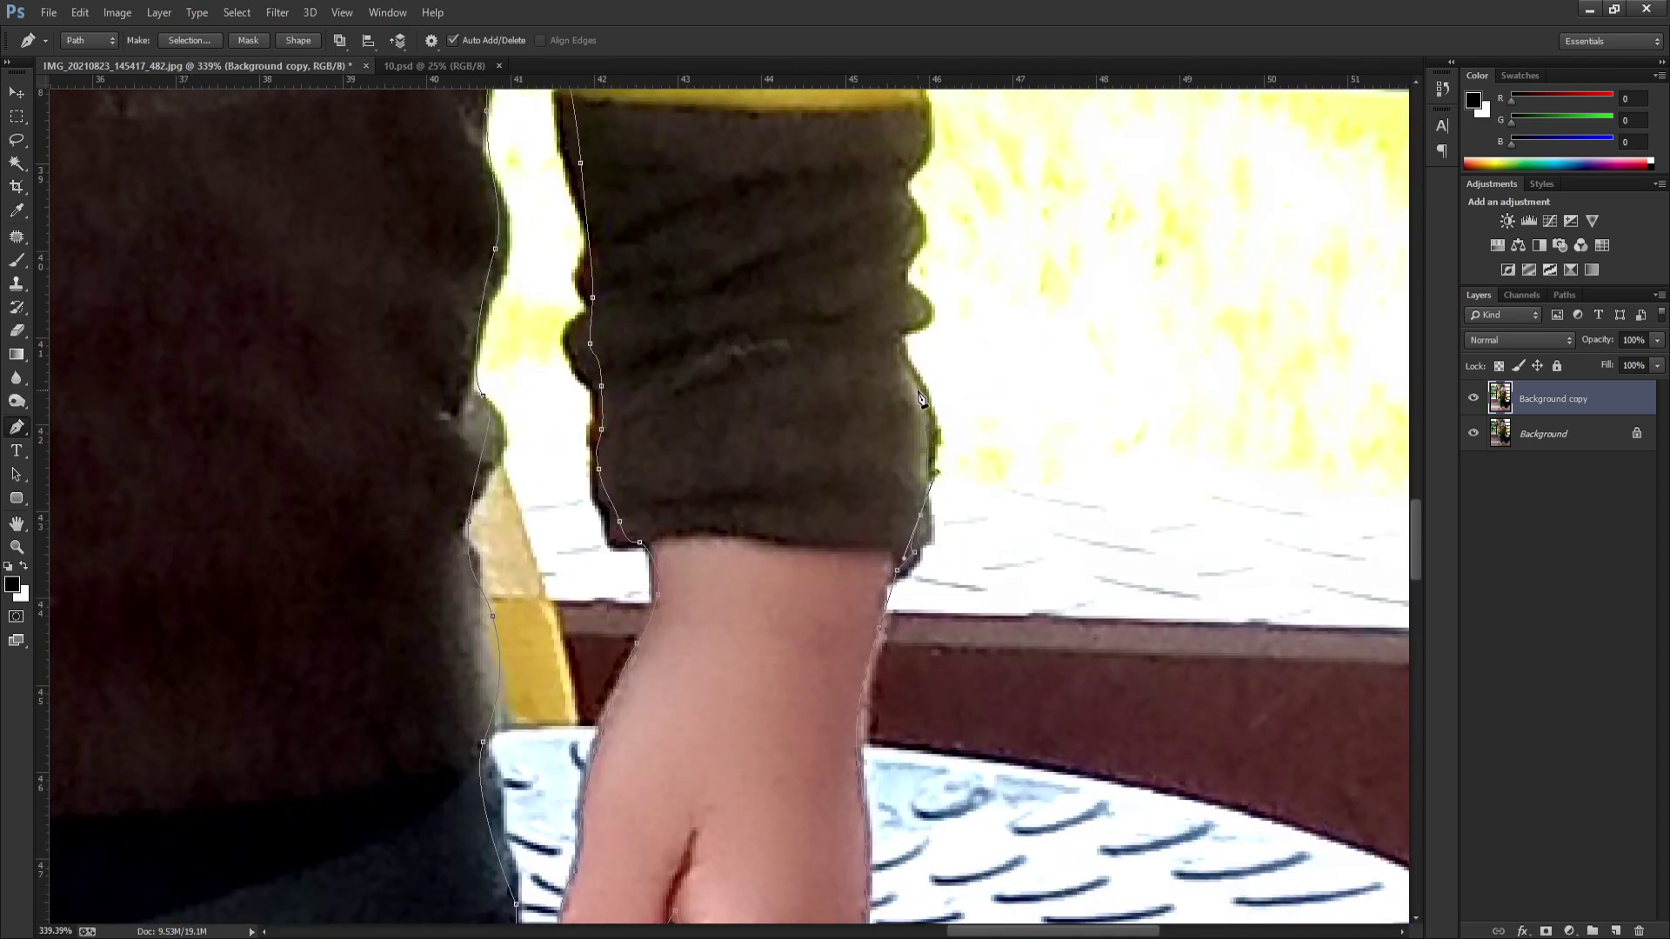
left_click_drag(908, 290, 909, 259)
left_click(903, 160)
Step: Extend the pen outline further up the sleeve edge
scroll(949, 370, "down", 5)
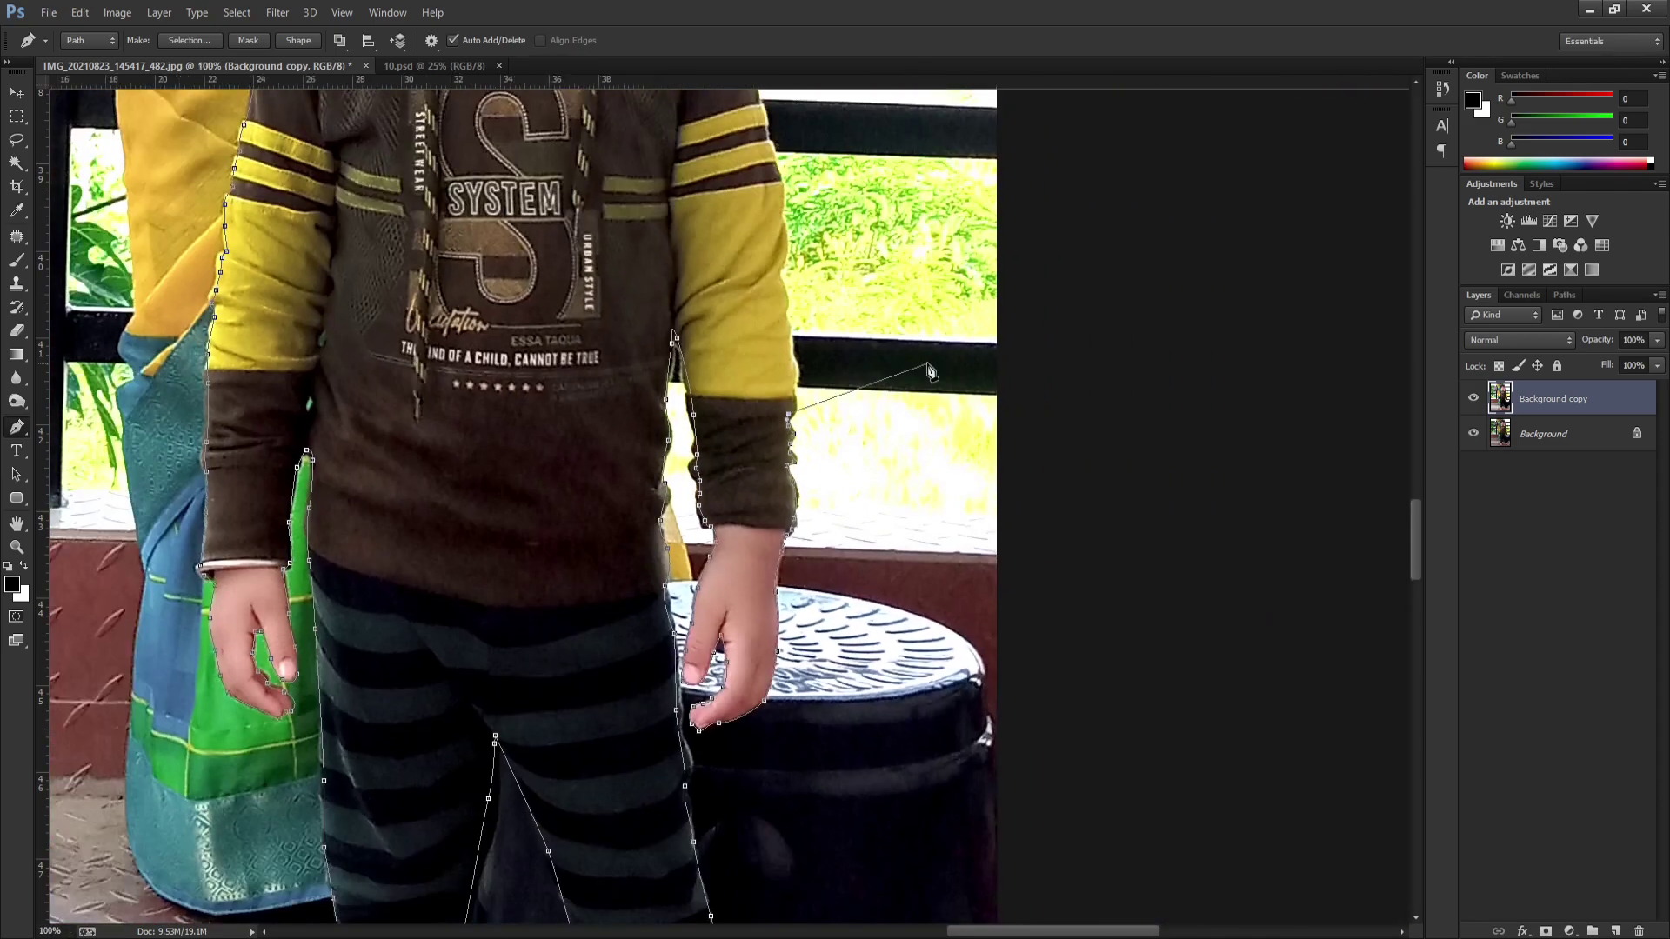
scroll(870, 566, "up", 2)
scroll(833, 711, "up", 3)
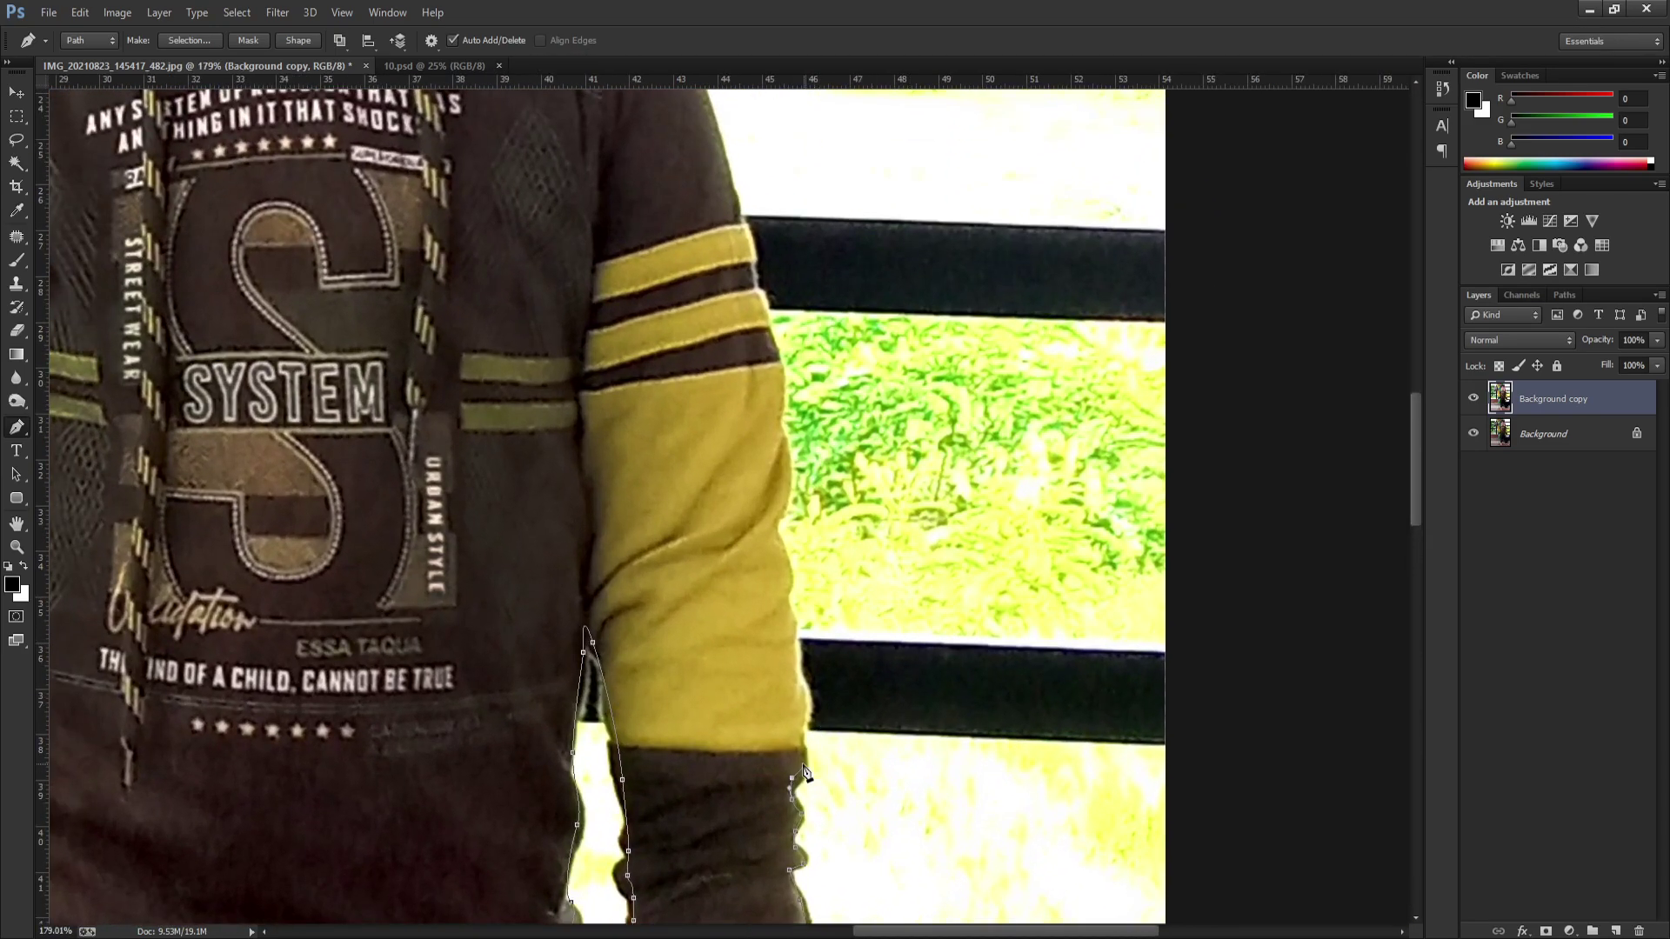
left_click(804, 738)
left_click(797, 647)
left_click_drag(778, 546, 780, 527)
left_click_drag(783, 468, 780, 438)
left_click_drag(778, 368, 771, 326)
left_click_drag(767, 104, 1093, 481)
left_click(1006, 324)
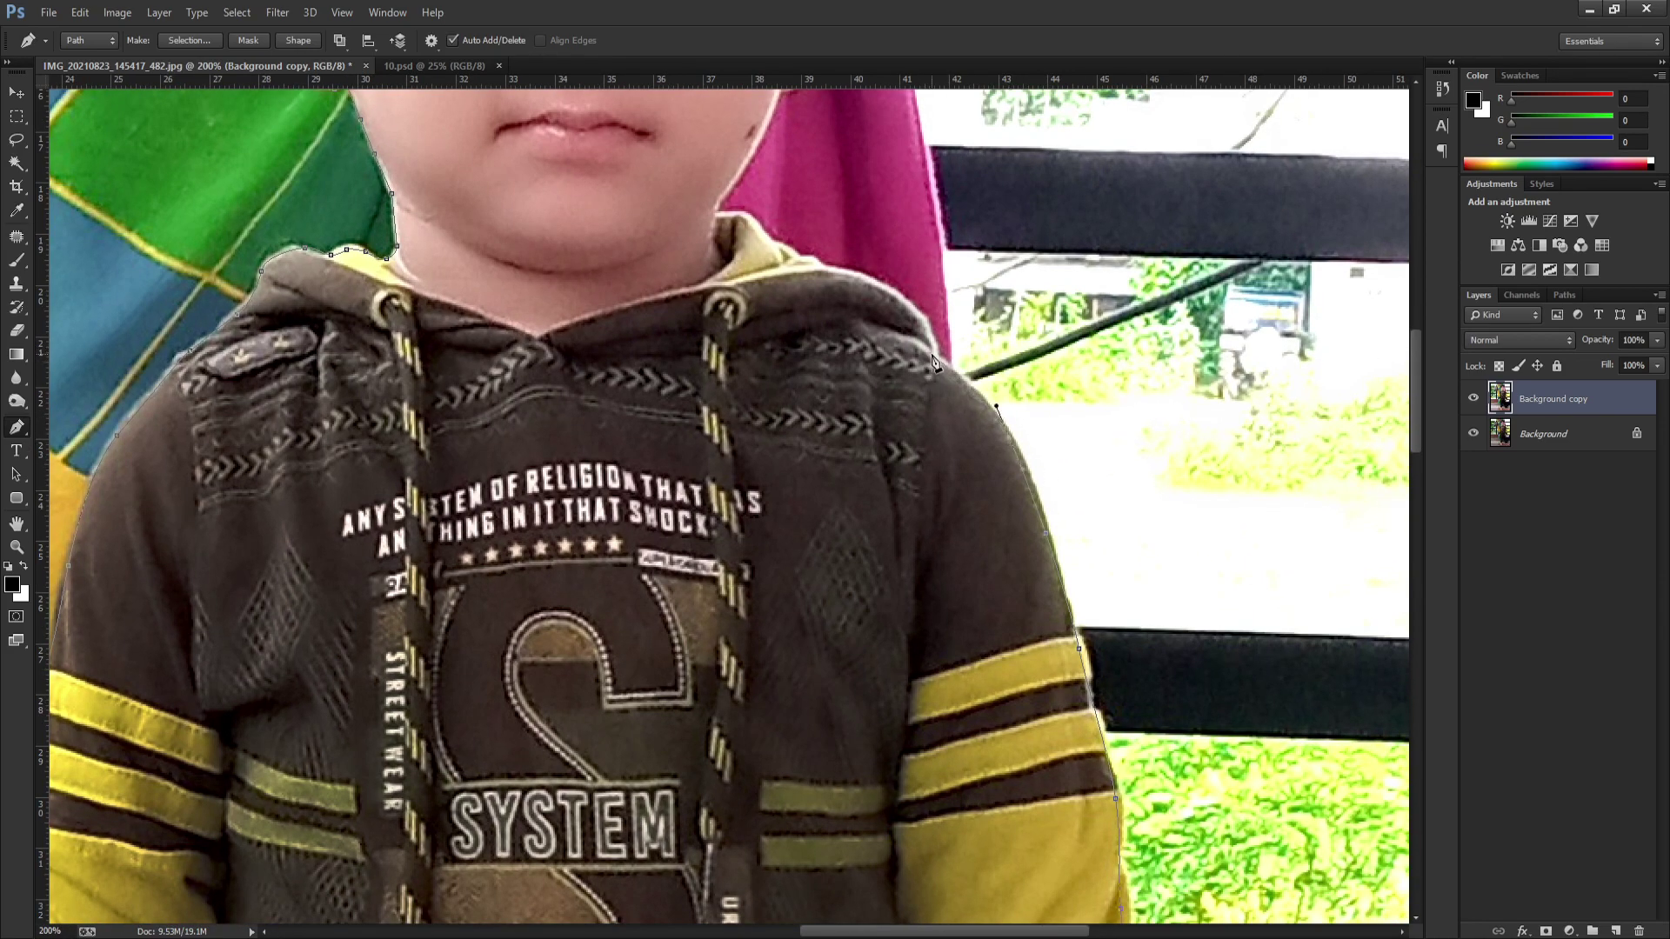
Step: Trace the outline over the shoulder, along the hood, up the neck and around the ear
left_click(888, 289)
mouse_move(808, 268)
left_mouse_down()
mouse_move(777, 251)
mouse_move(891, 438)
left_mouse_up()
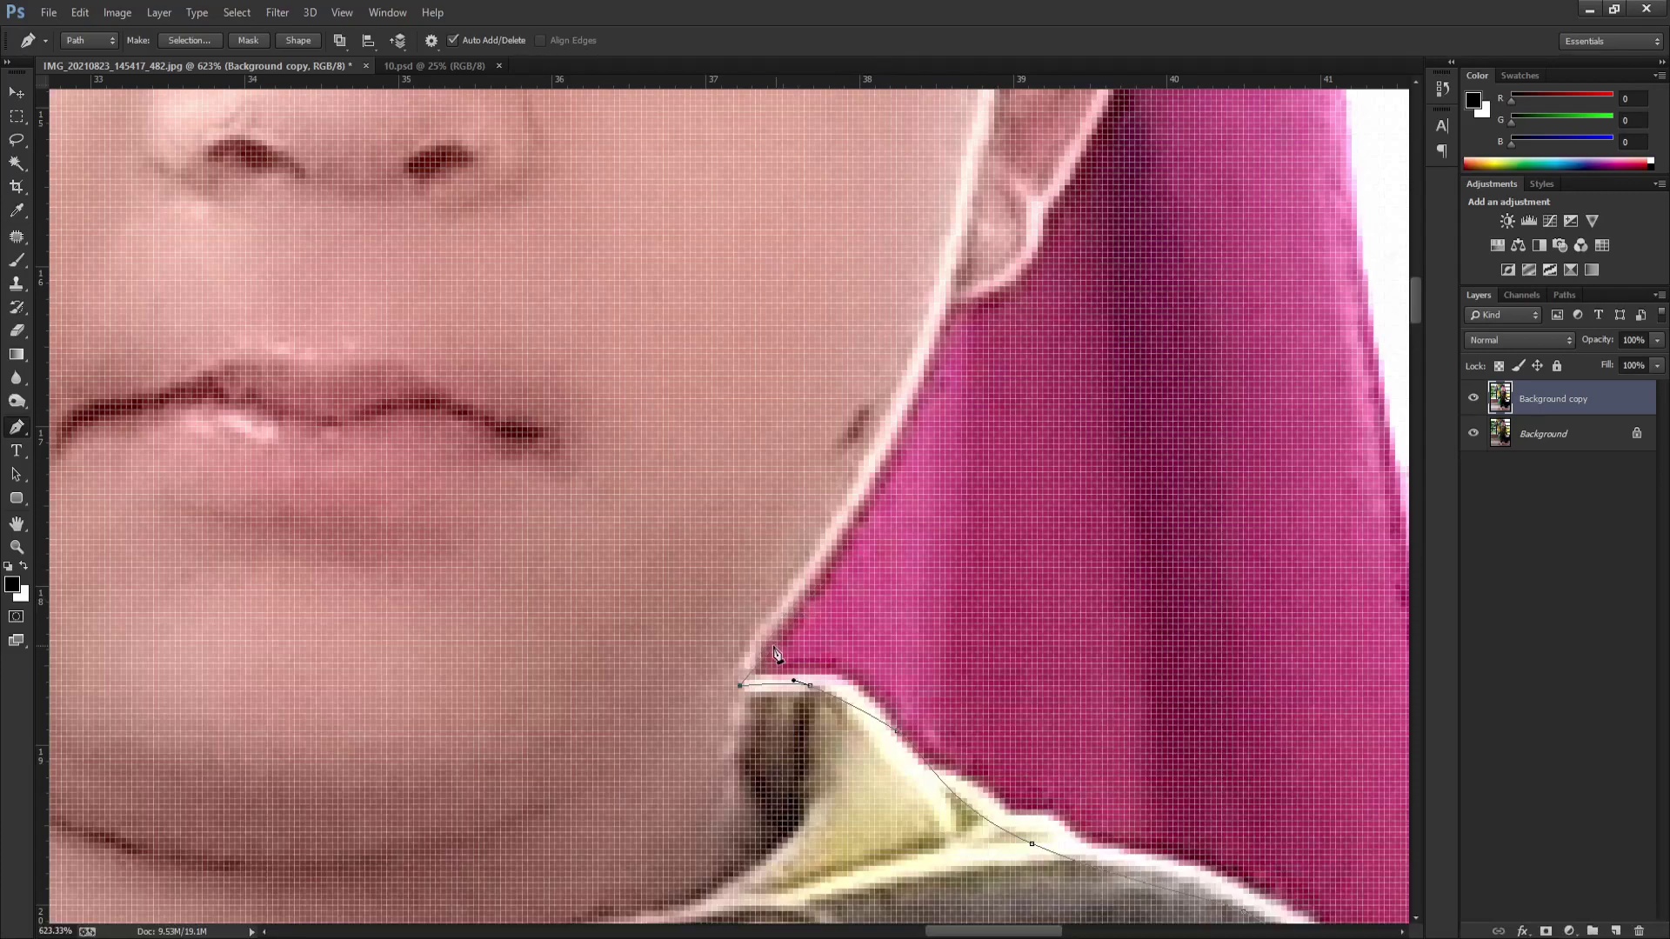
left_click(746, 652)
left_click_drag(842, 517, 879, 461)
left_click_drag(951, 295, 1008, 300)
left_click(994, 287)
left_click_drag(1032, 241, 1034, 225)
left_click(1075, 145)
Step: Close the outline around the hair and turn it into a selection of the boy
key("ctrl+0")
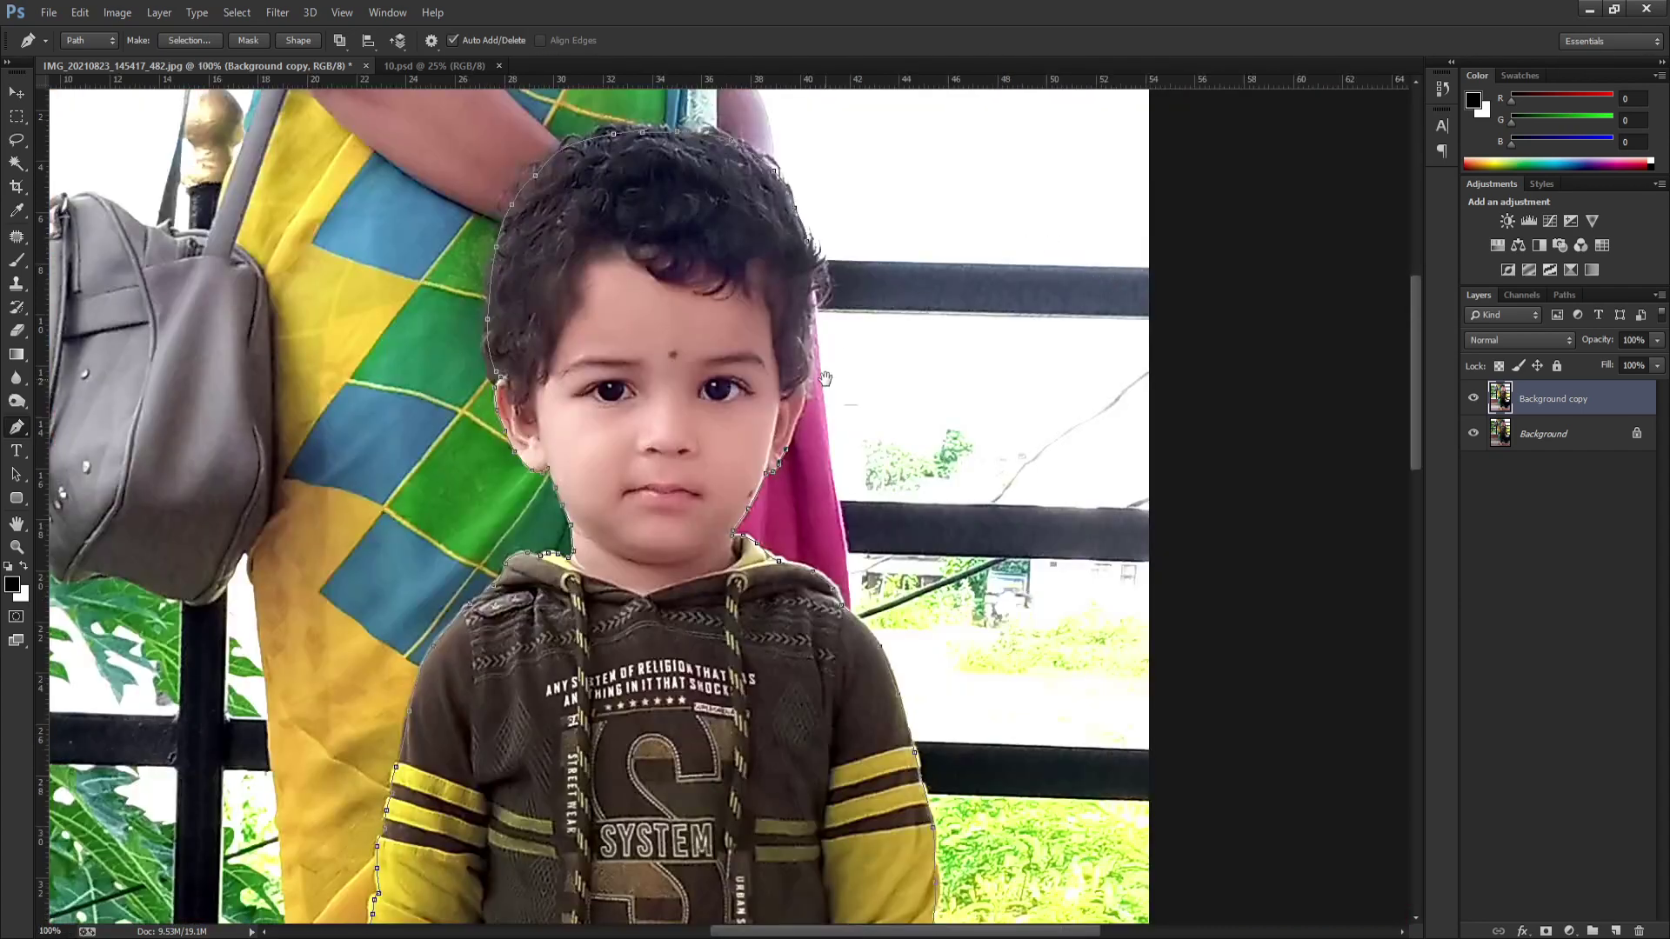
scroll(812, 555, "up", 5)
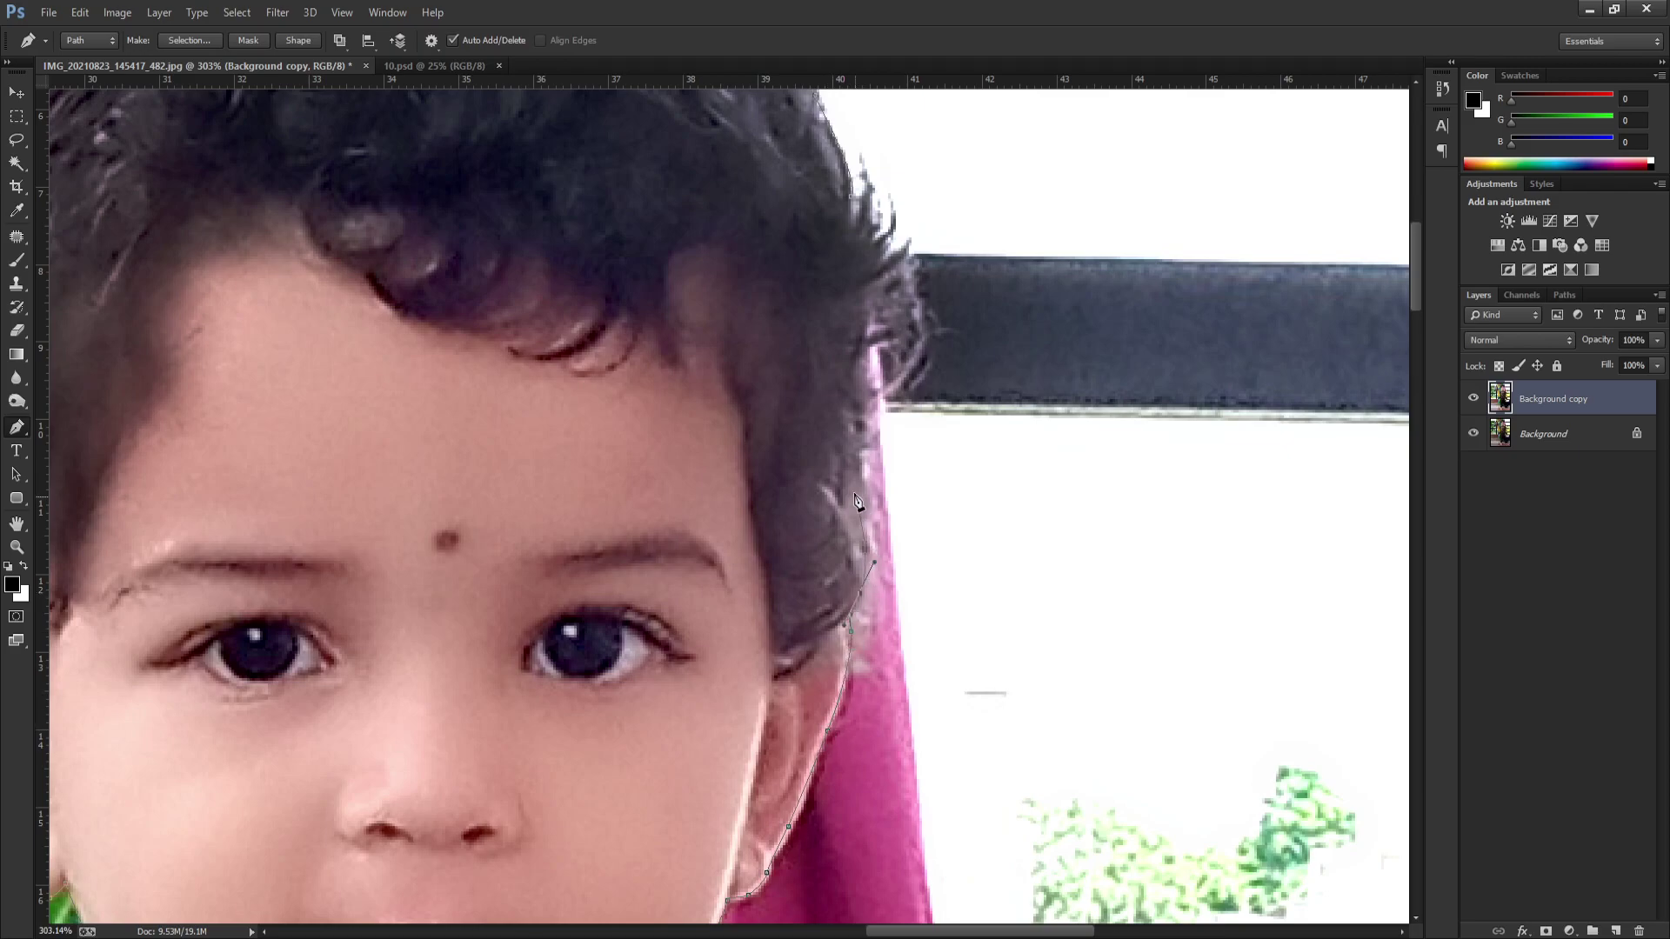
left_click_drag(856, 502, 877, 409)
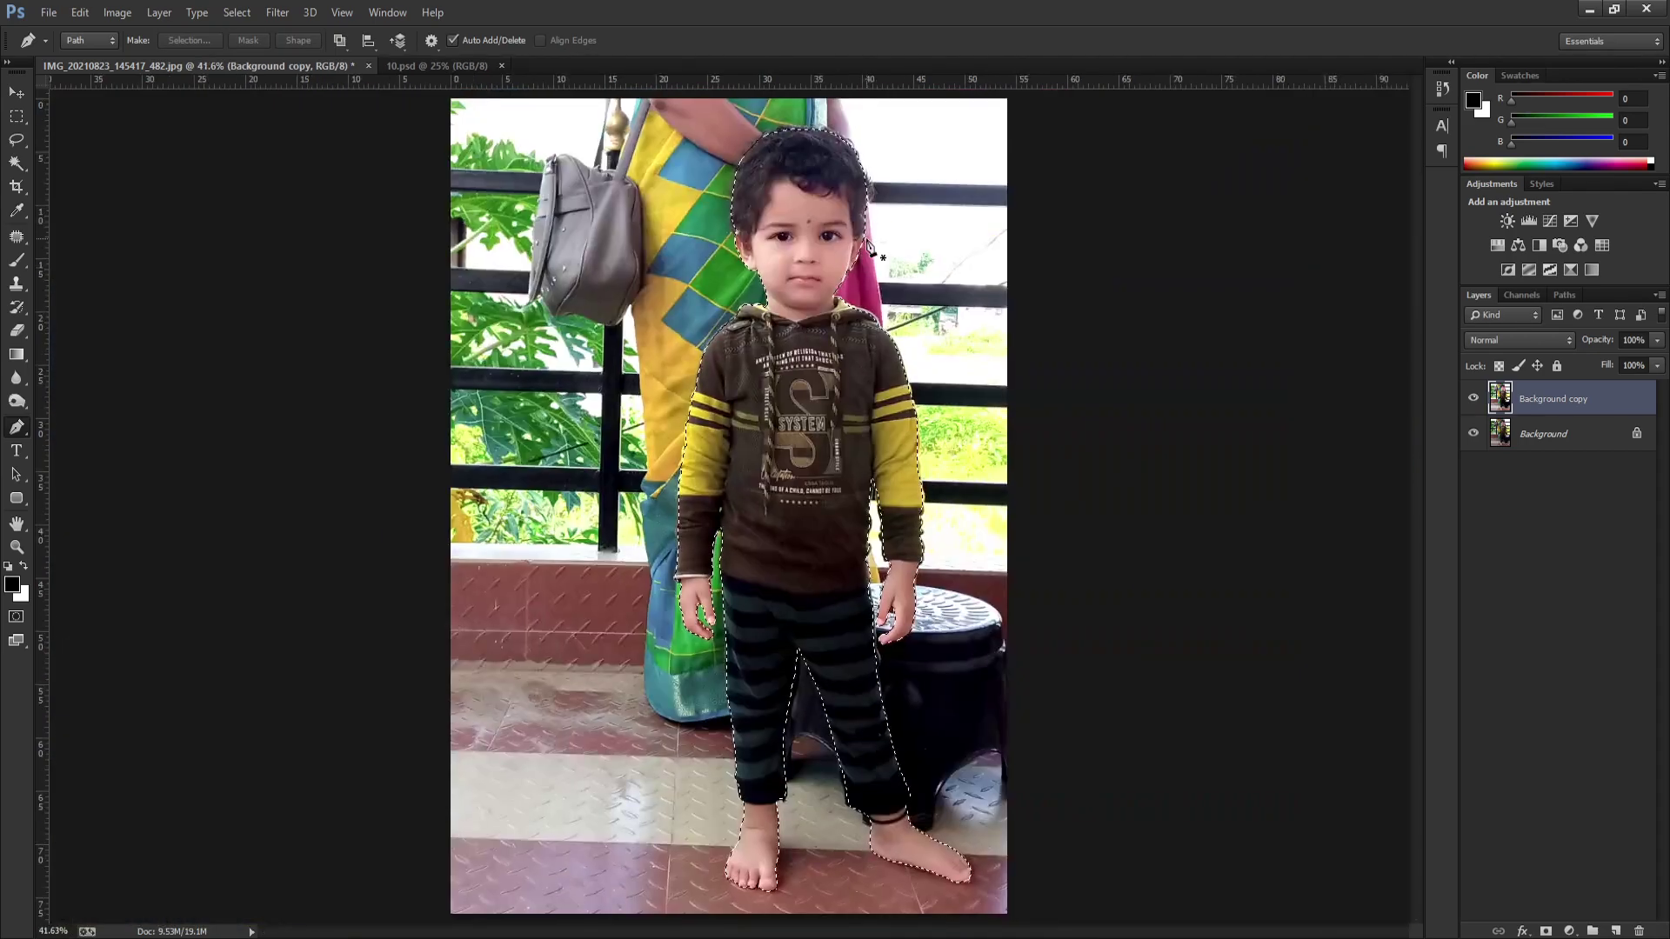
key("v")
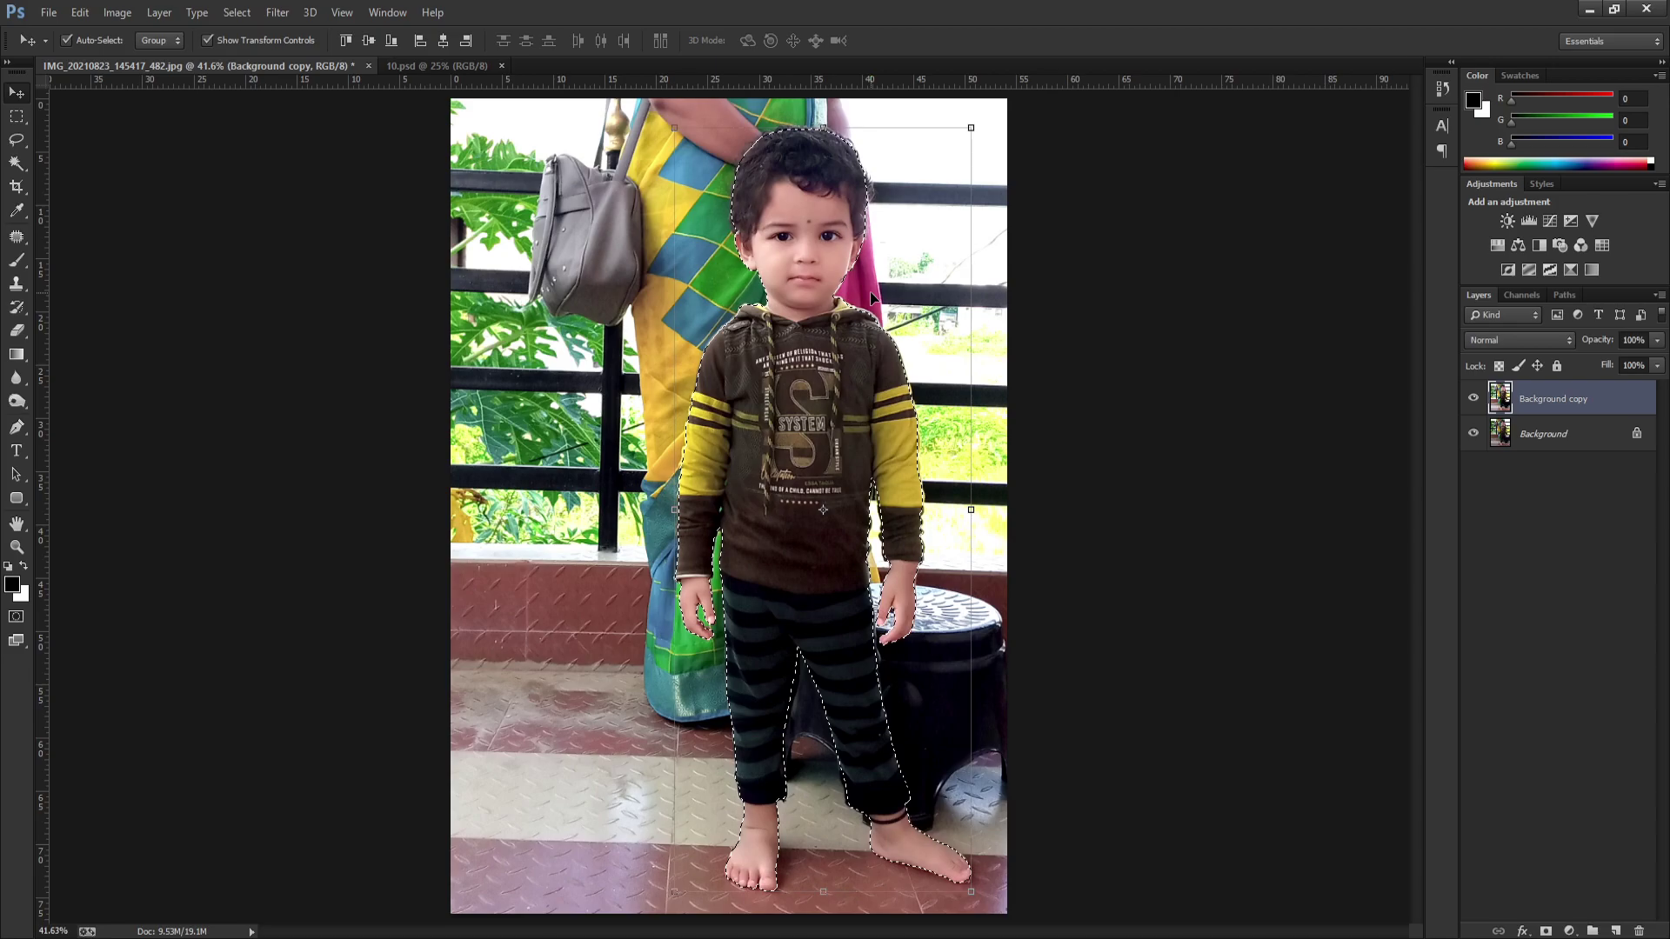
Step: Zoom in on the left sleeve and load the outline as a selection
left_click(735, 491, "ctrl")
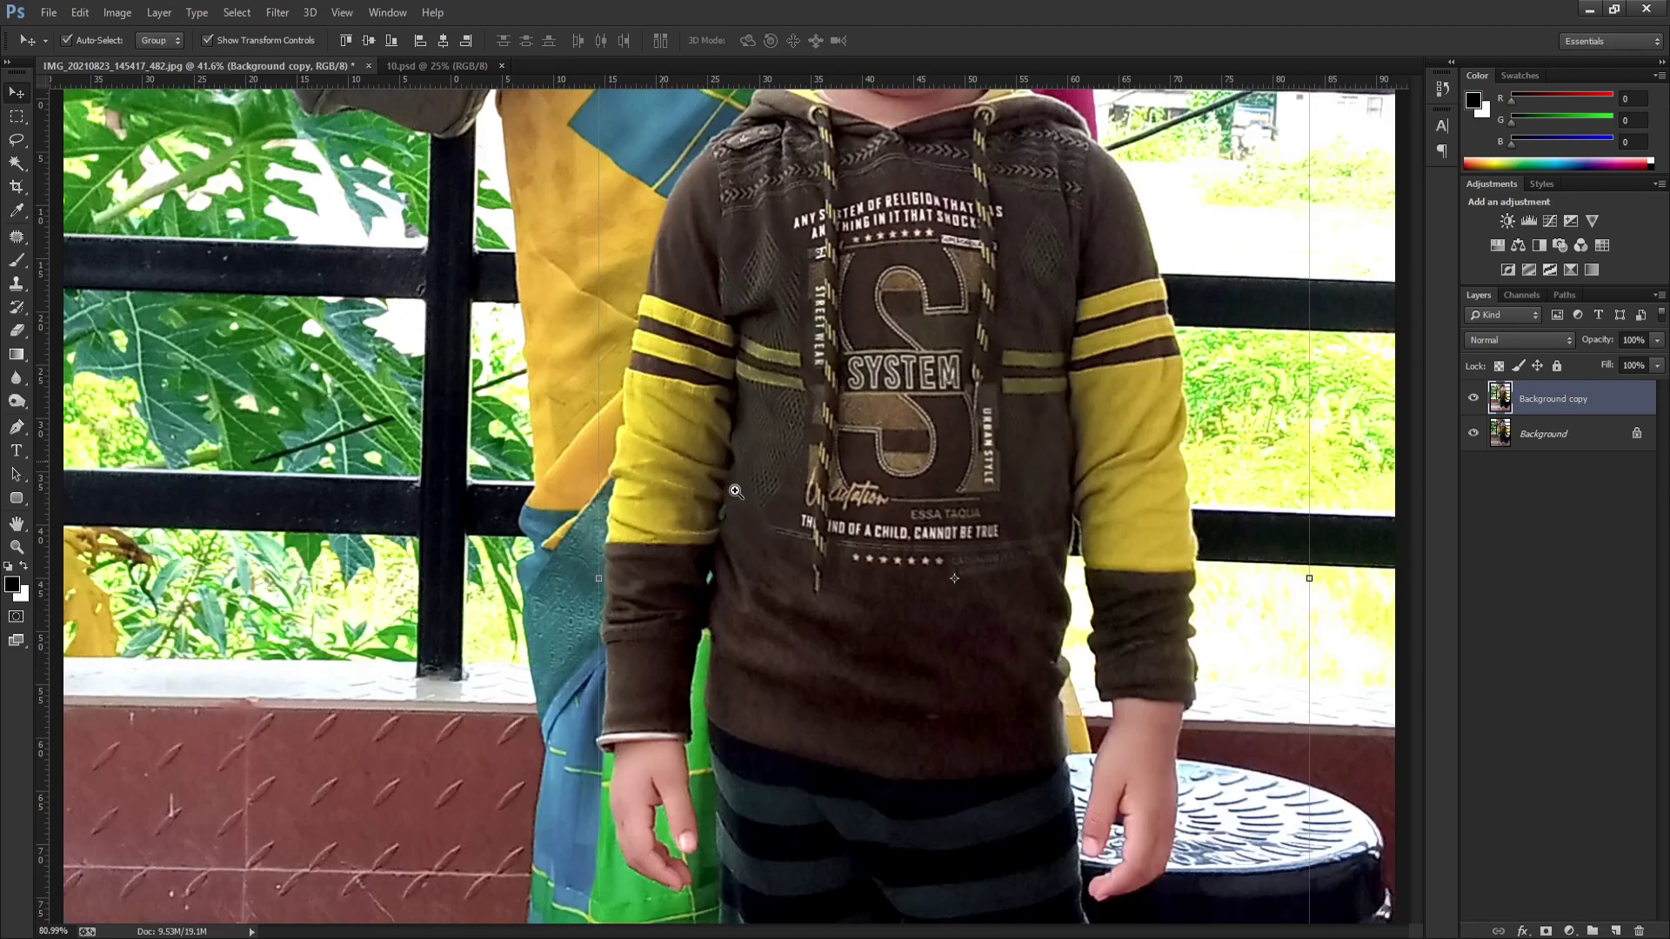
left_click_drag(736, 491, 761, 503)
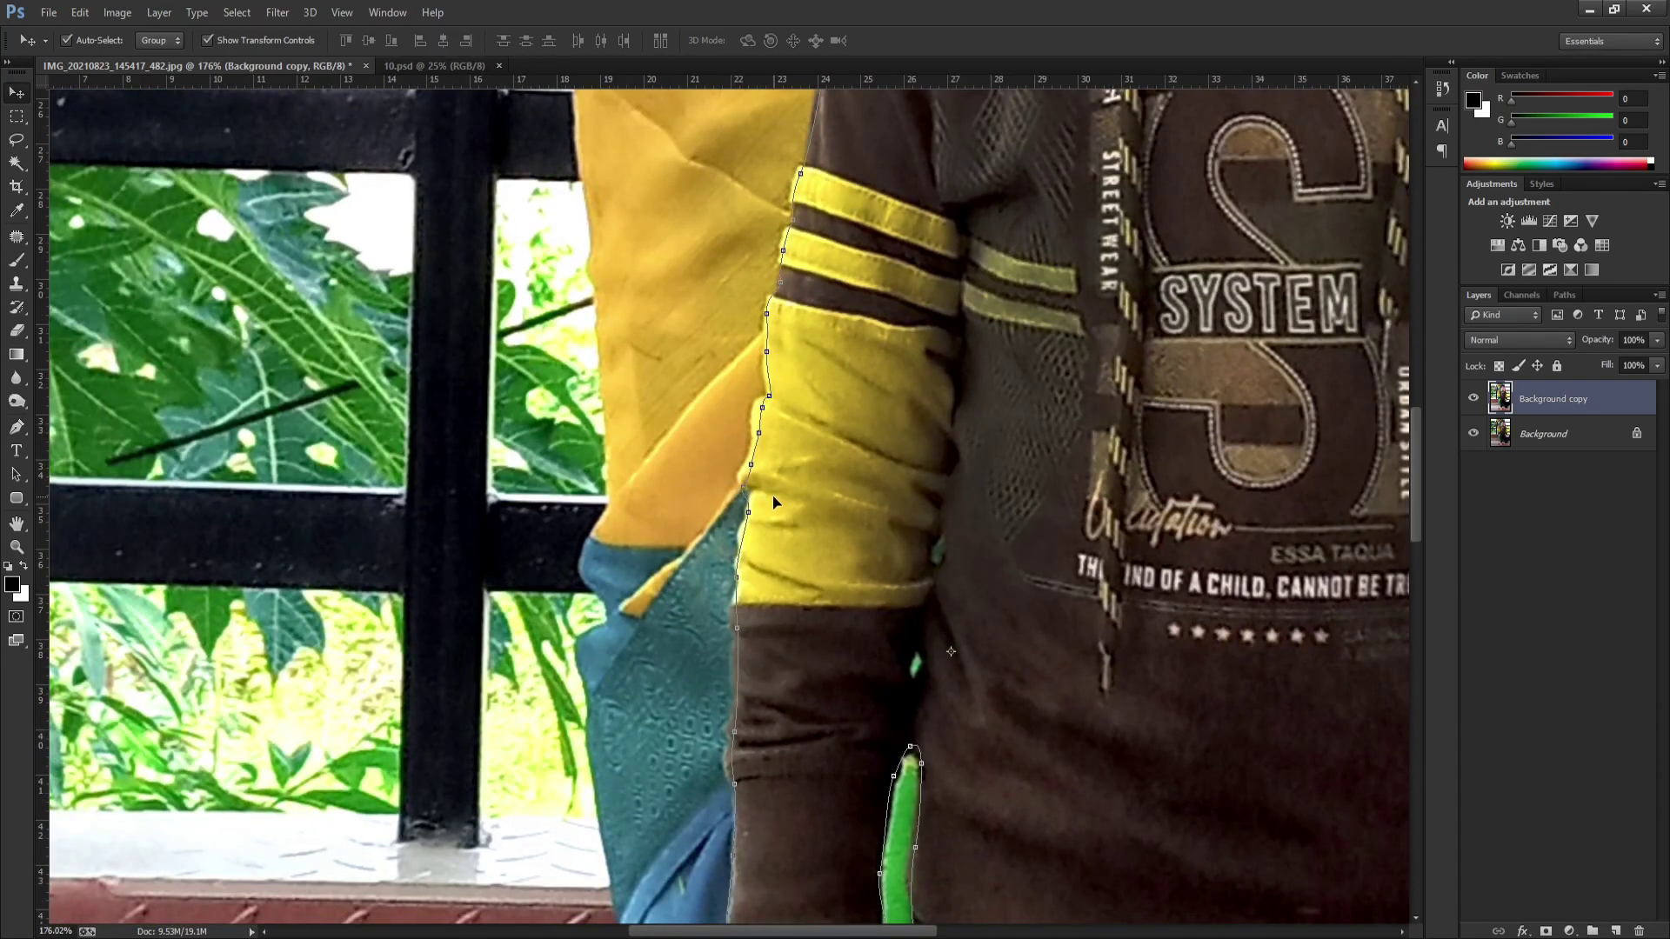
key("ctrl+Return")
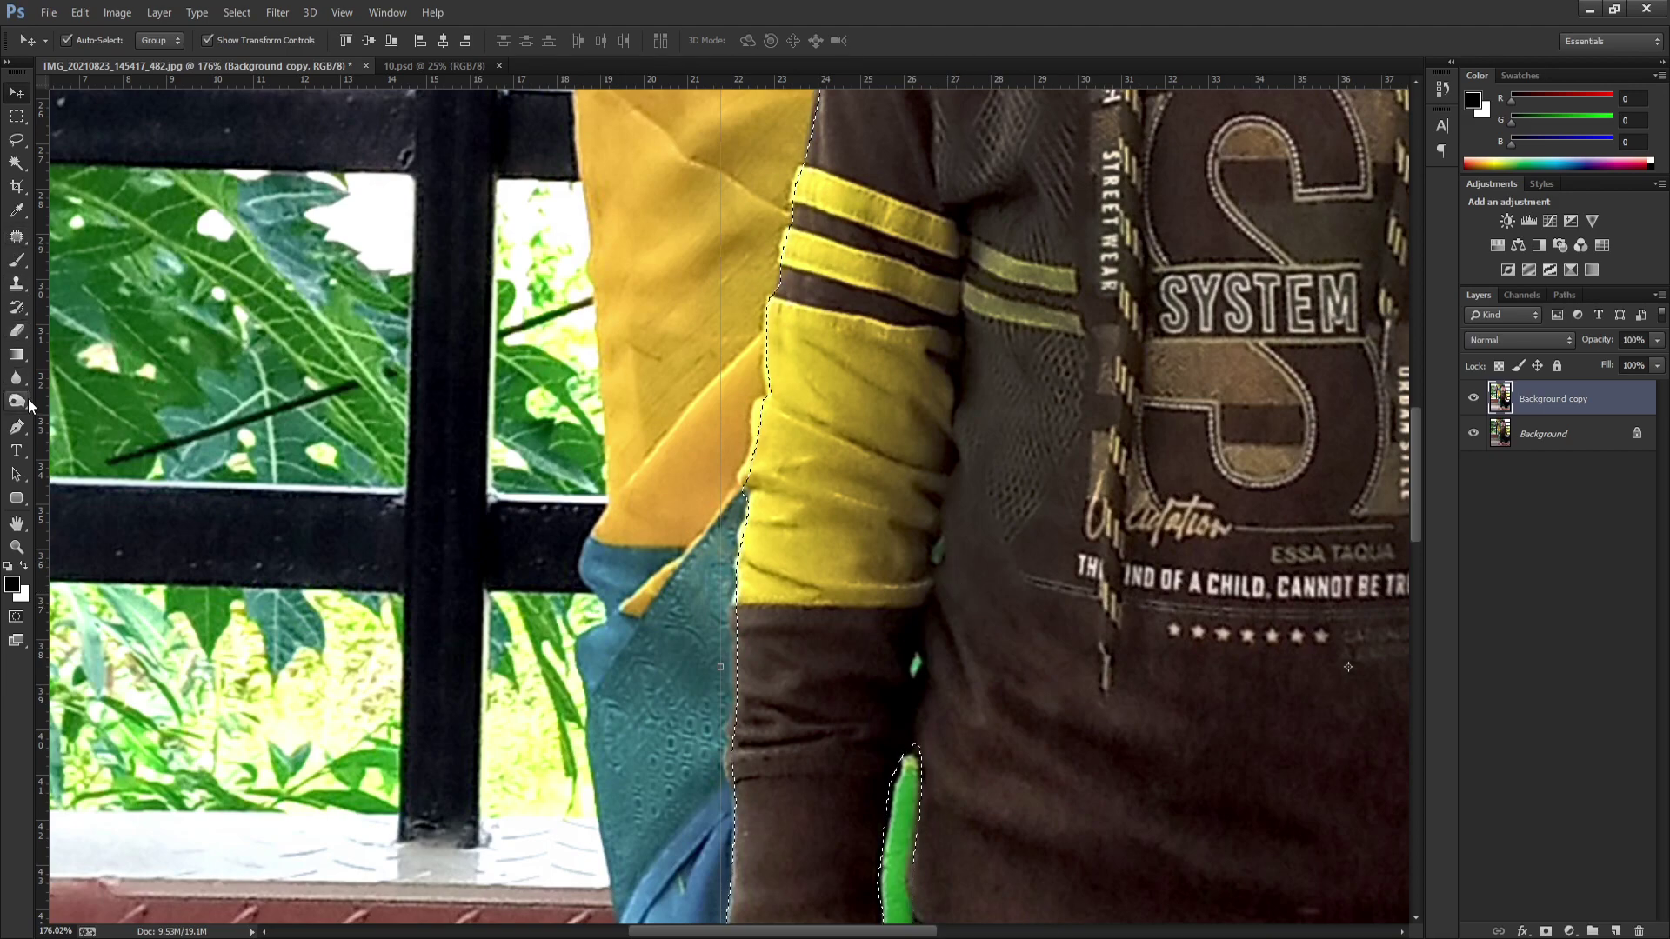
left_click(18, 427)
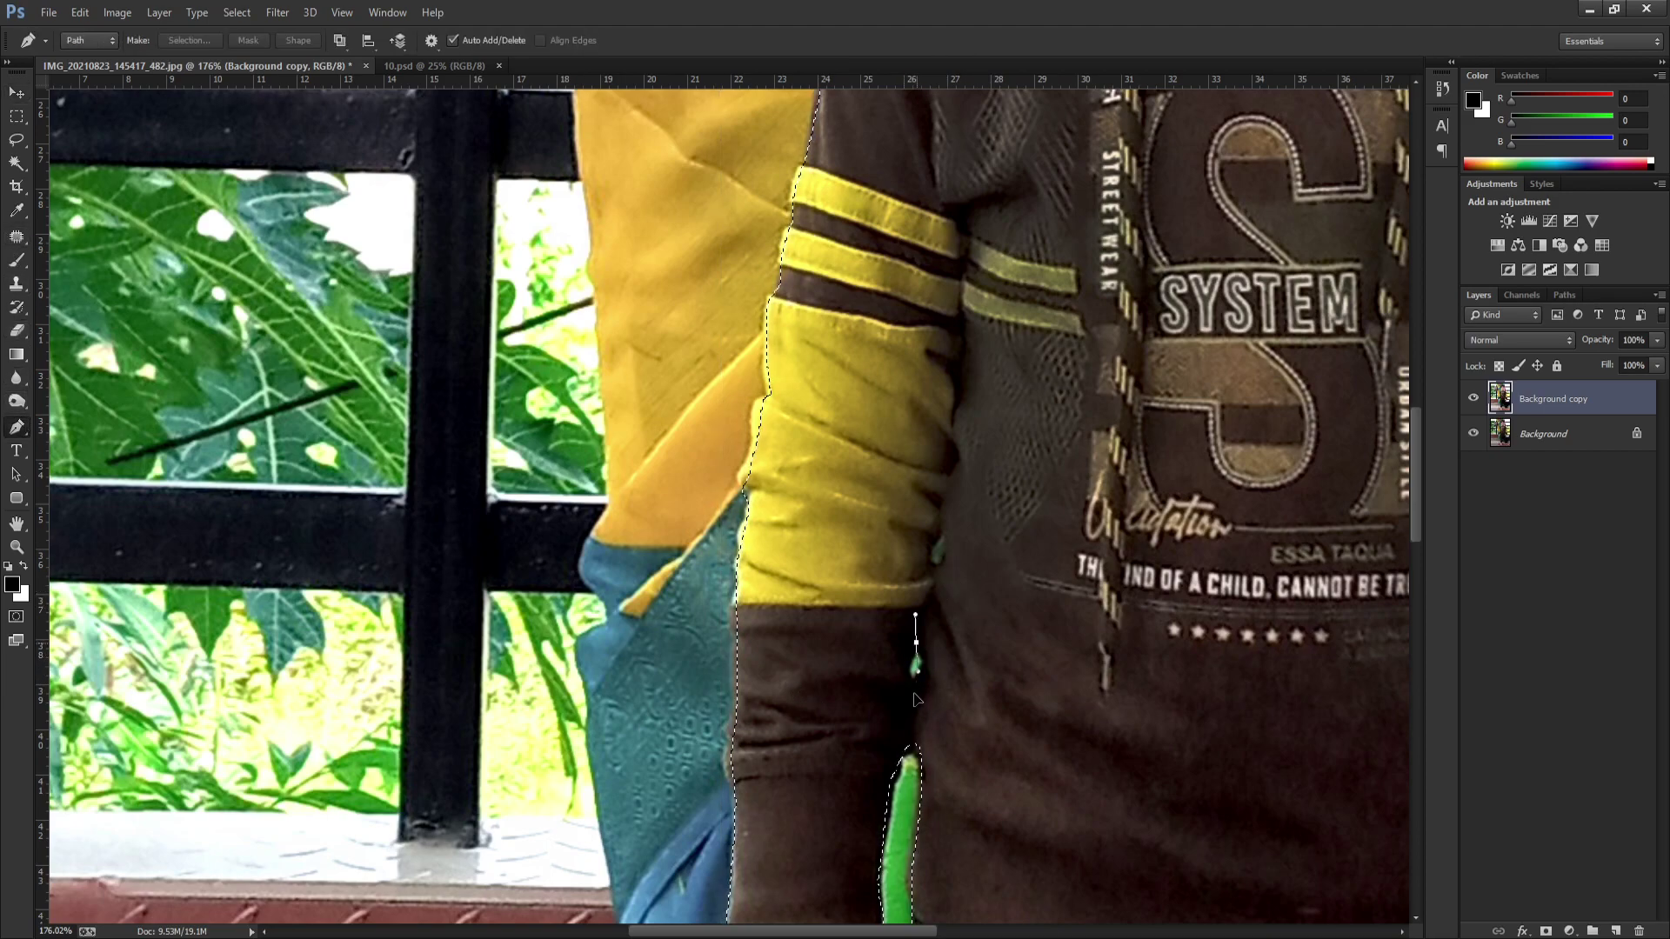
Step: Outline the small gap between arm and body, subtract it, and fit the image
left_click_drag(927, 654, 918, 715)
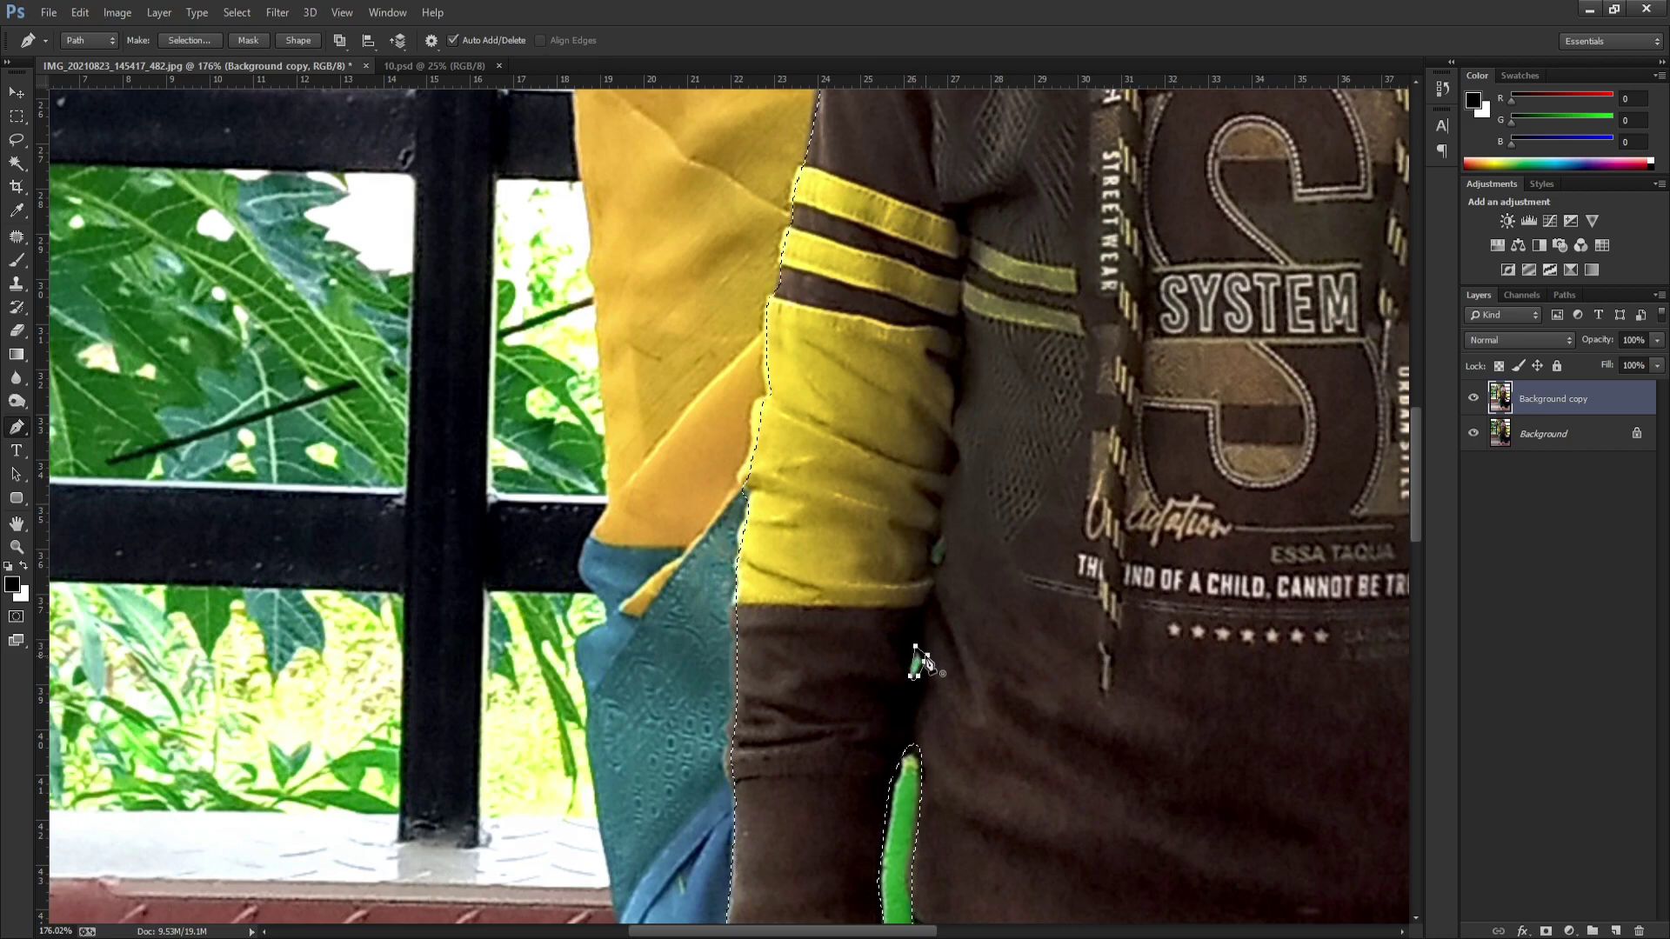
left_click_drag(941, 562, 932, 580)
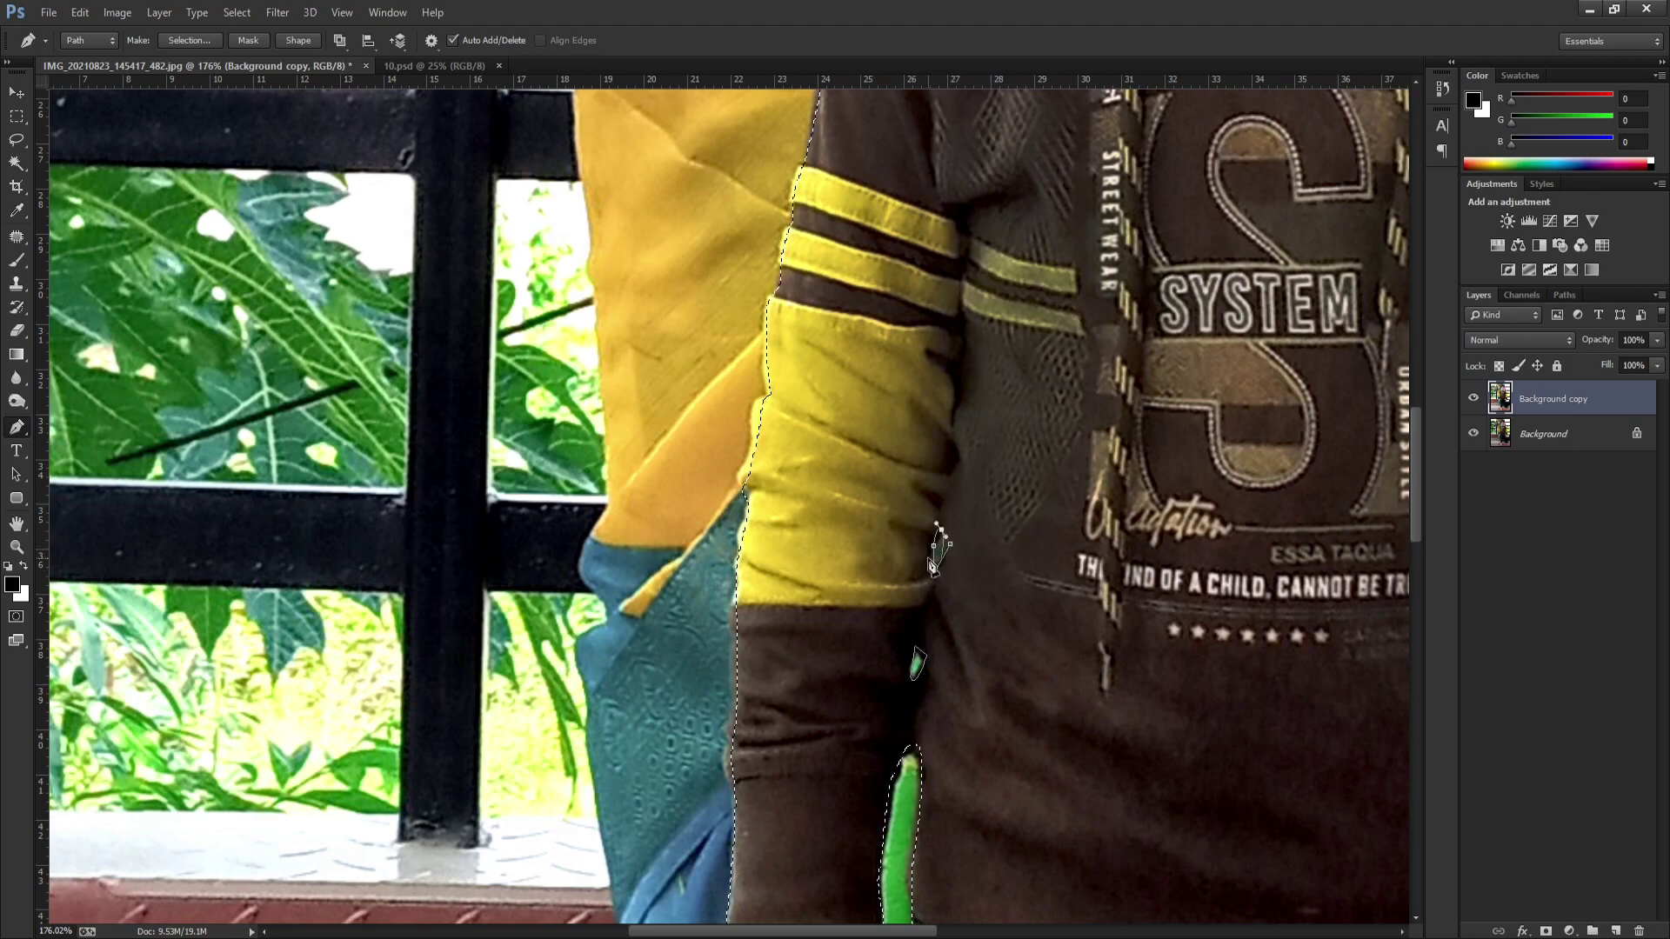
key("ctrl+Return")
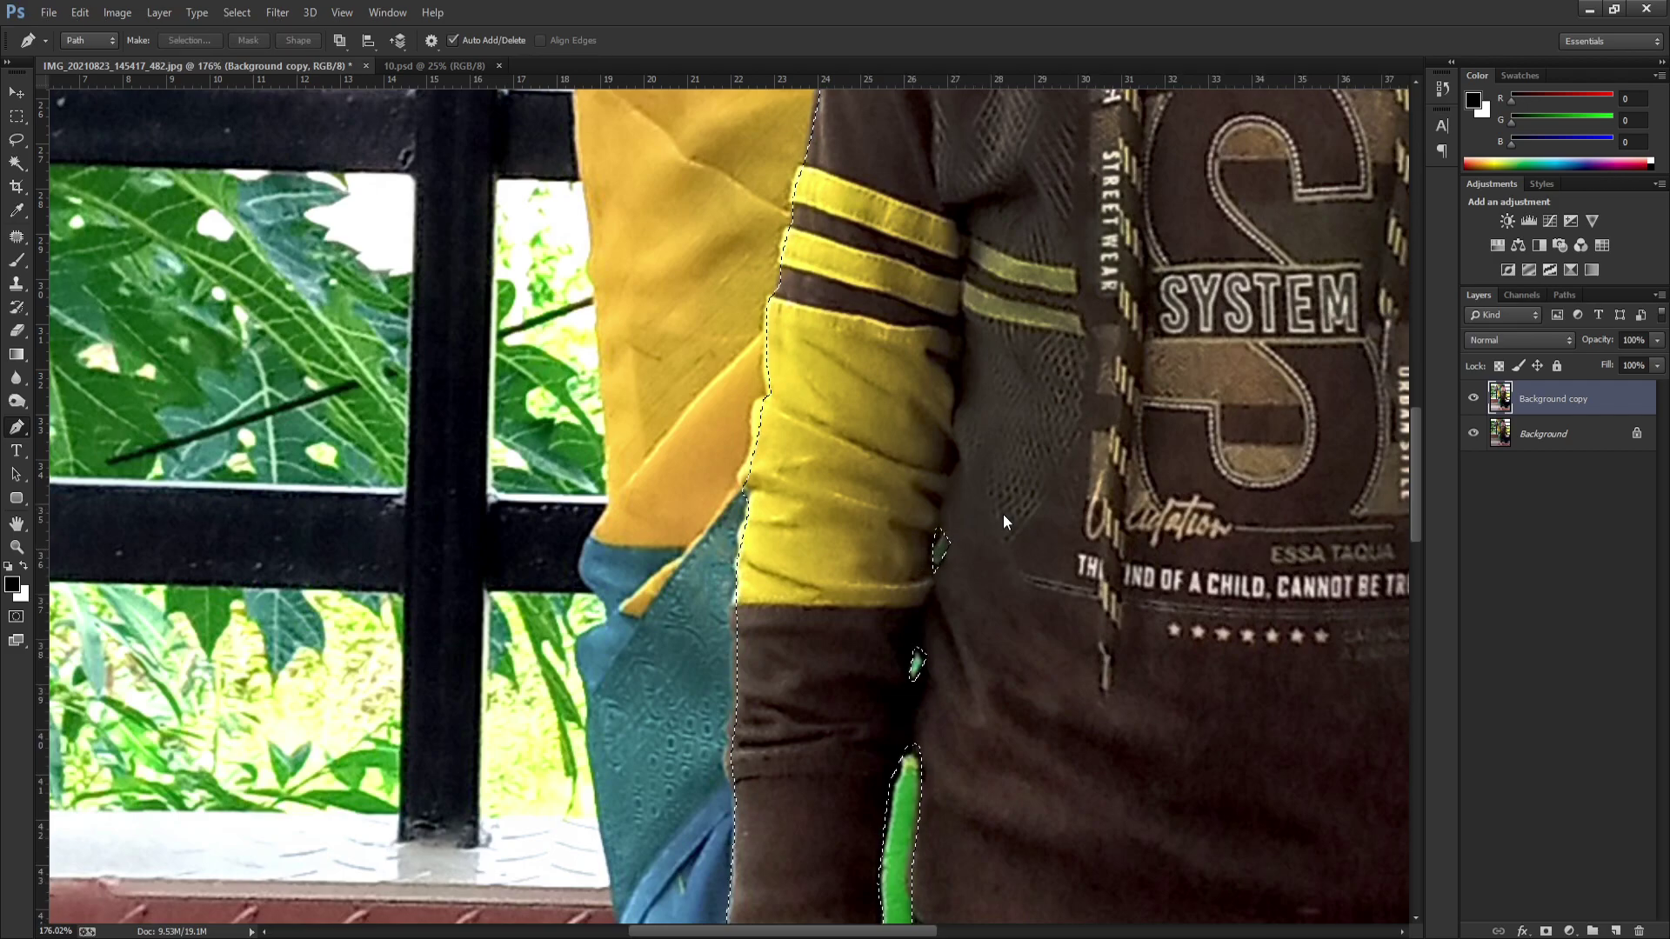
key("ctrl+0")
key("v")
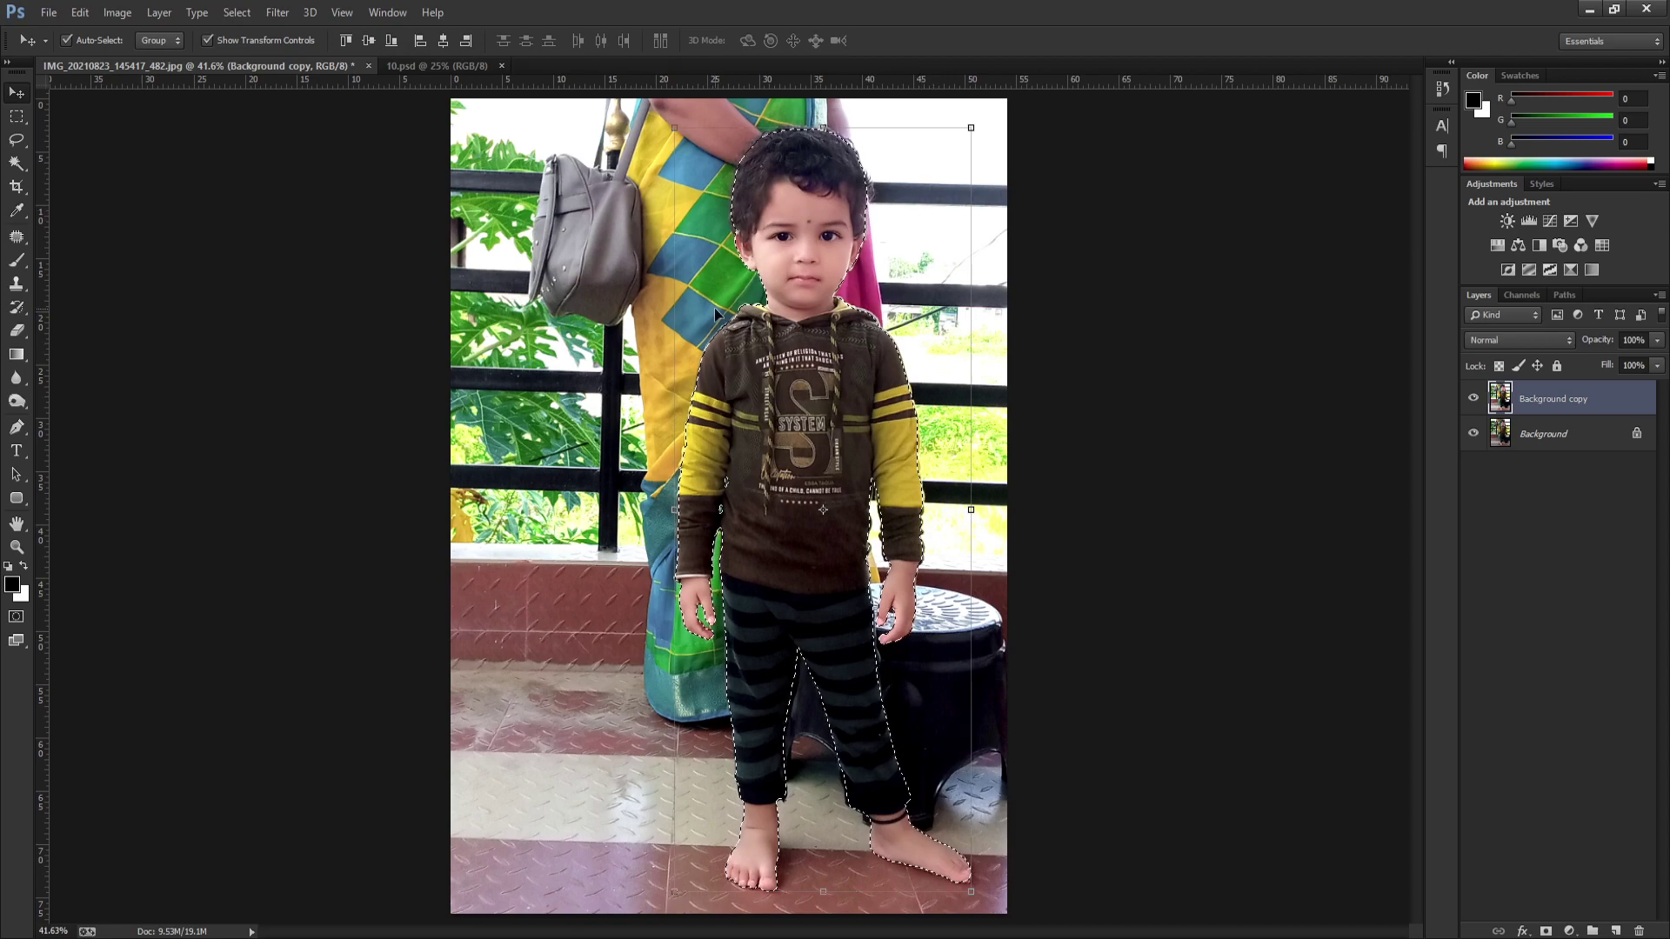
left_click(439, 12)
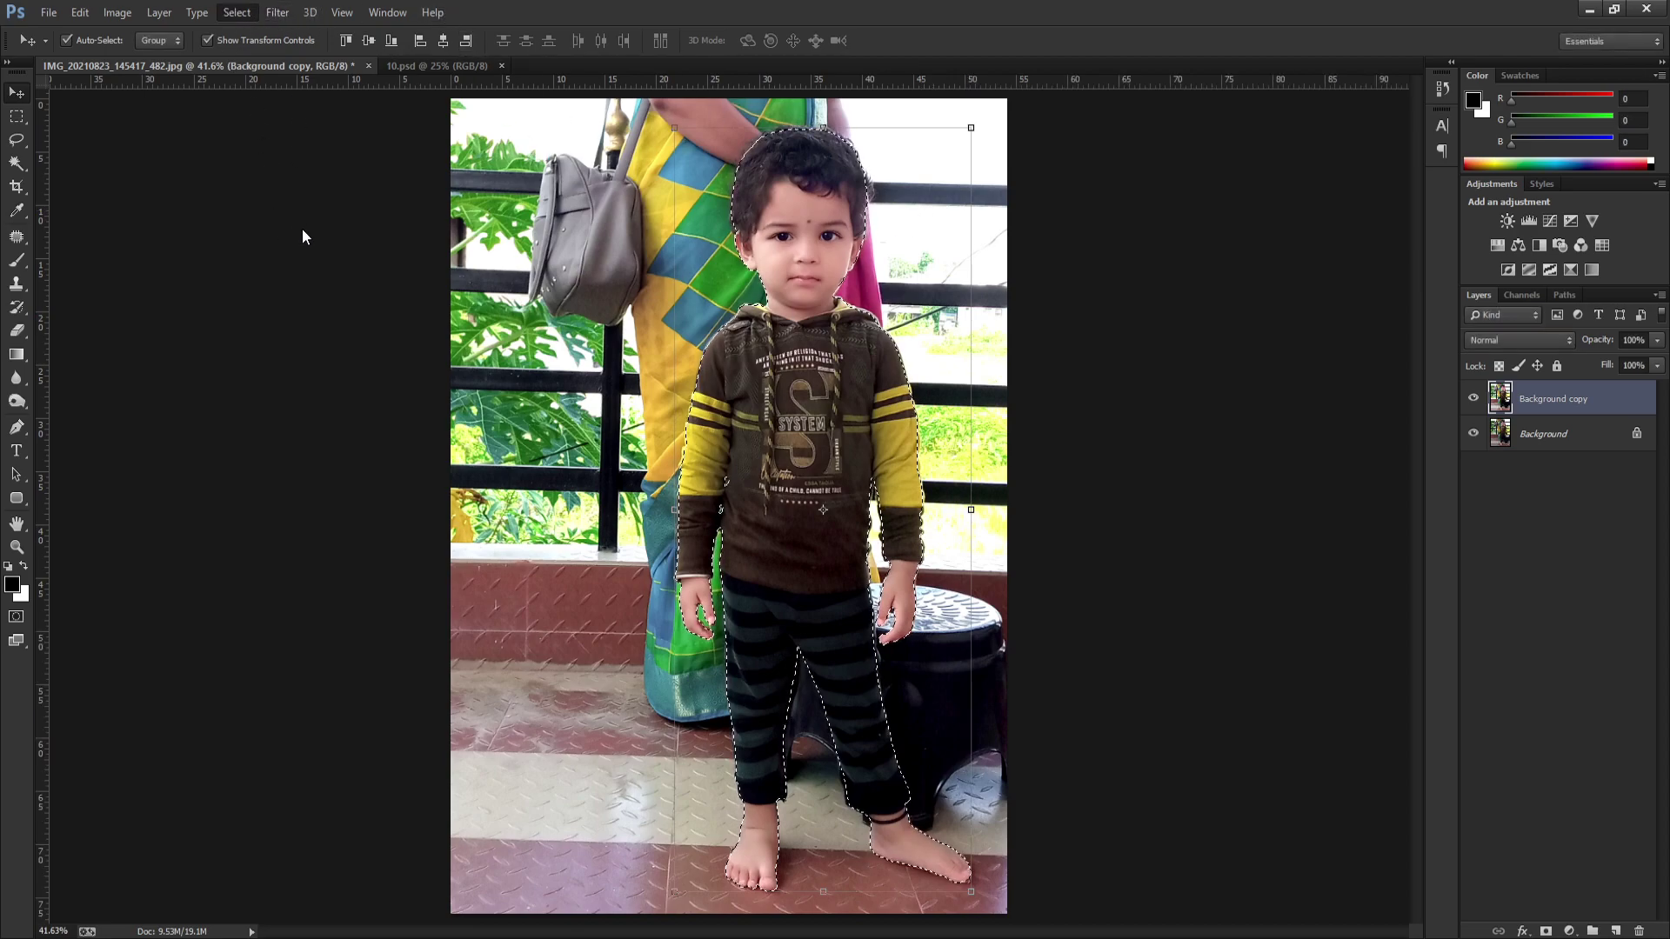
key("alt+ctrl+r")
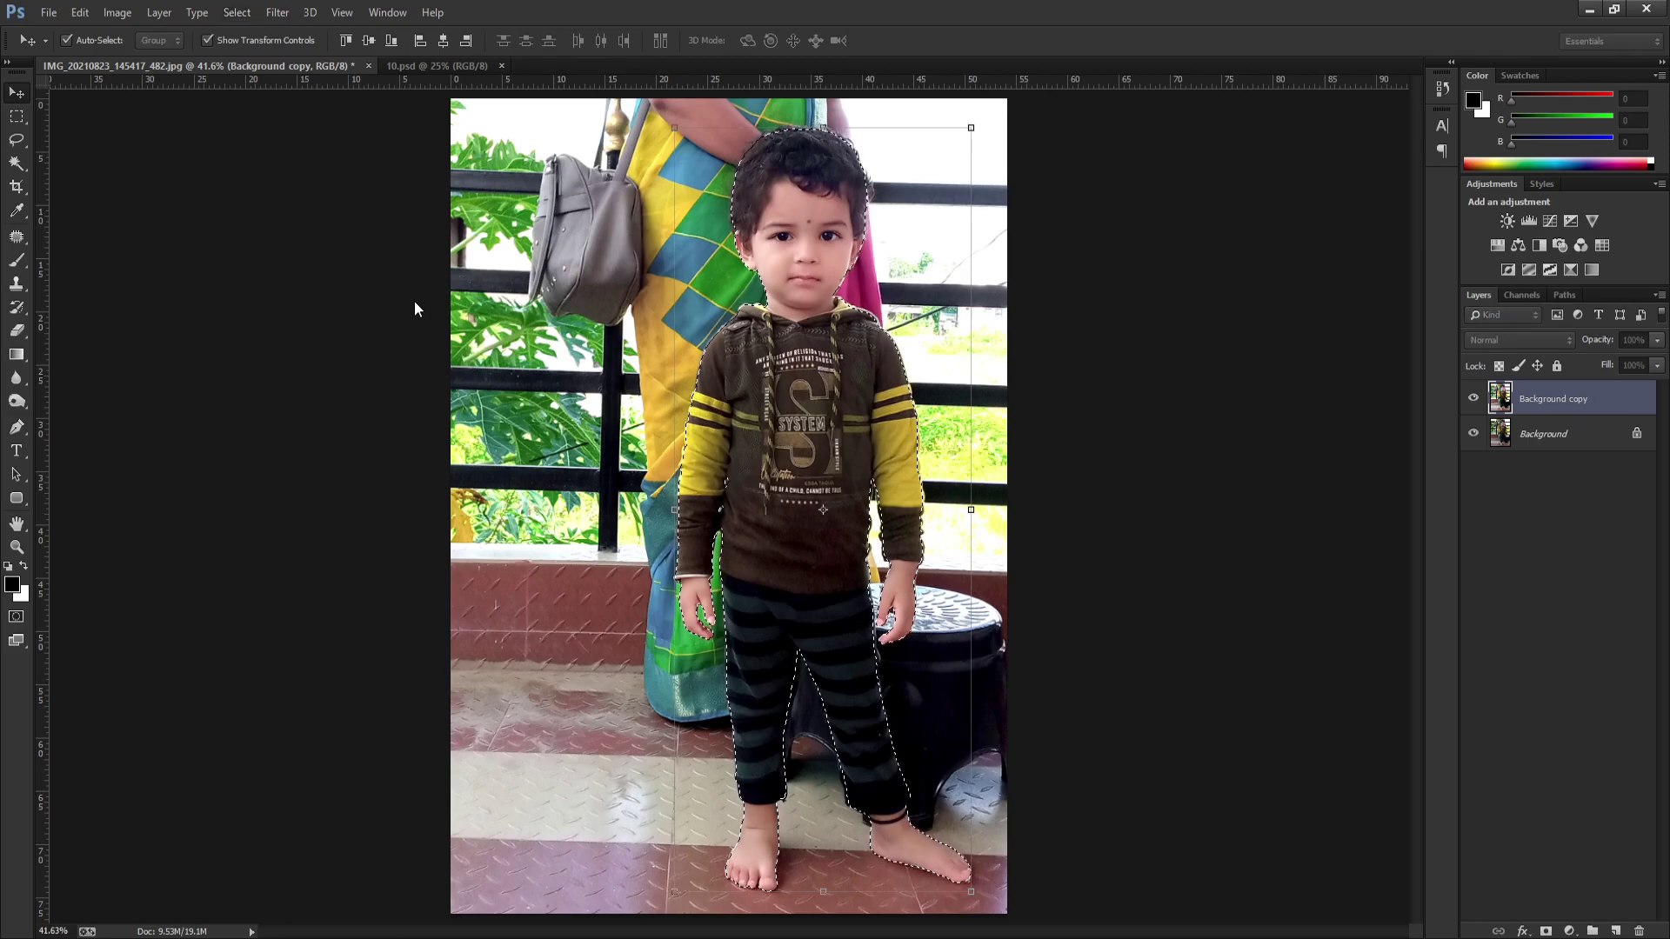
key("ctrl+j")
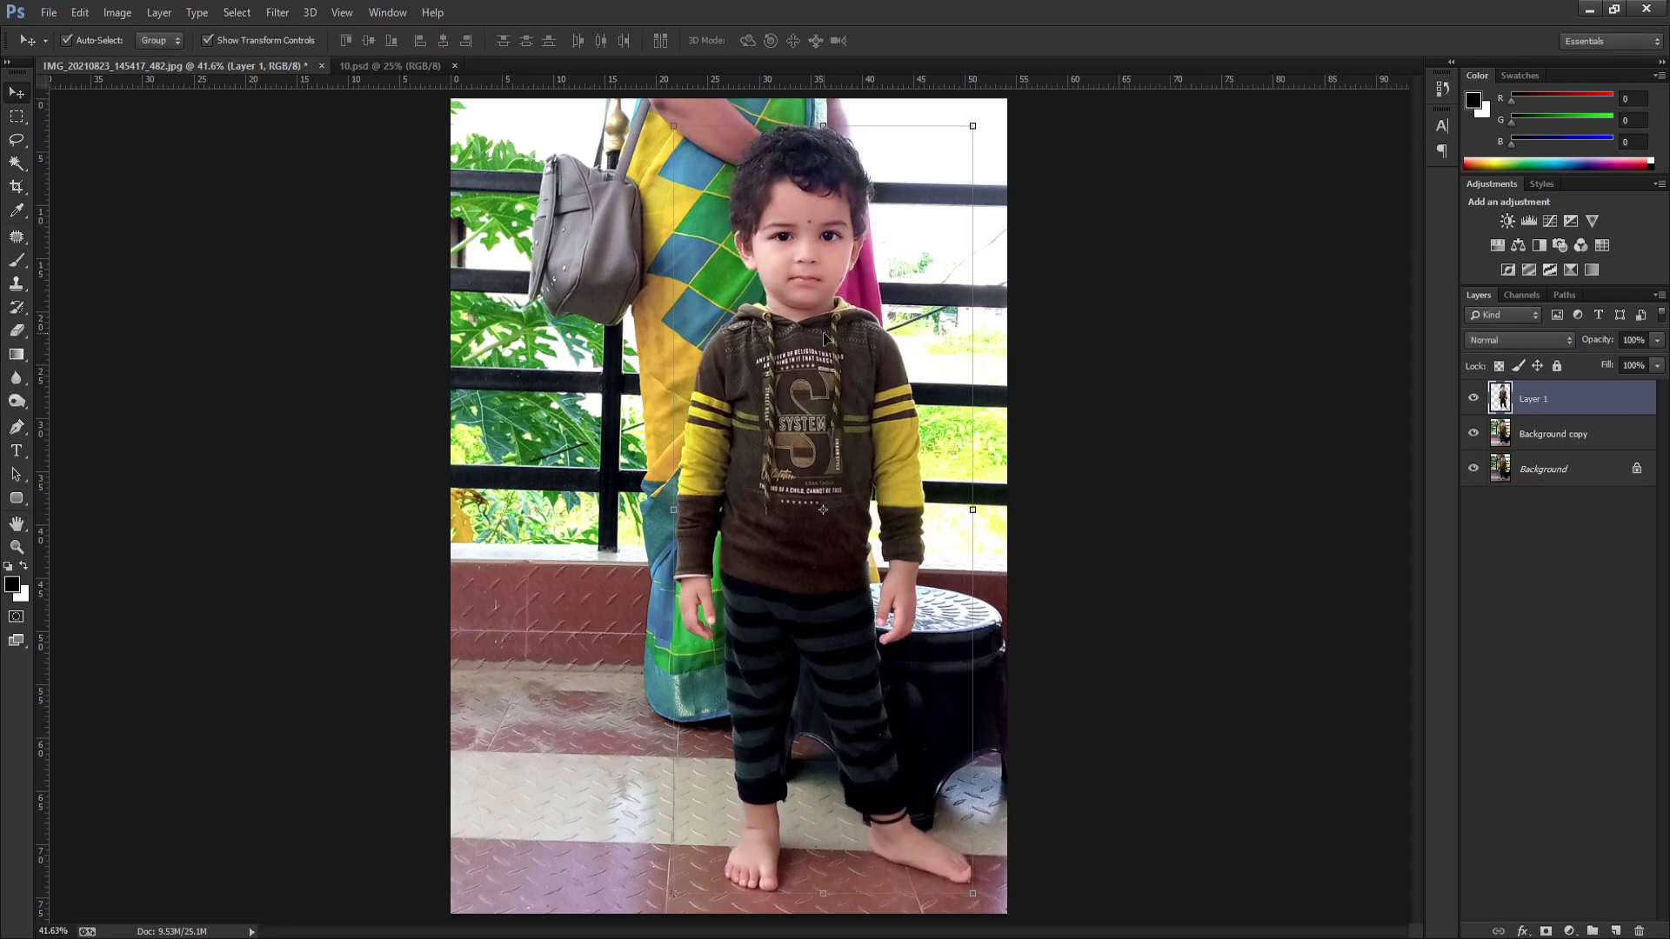
mouse_move(800, 435)
left_mouse_down()
mouse_move(804, 556)
mouse_move(841, 558)
left_mouse_up()
scroll(994, 346, "up", 5)
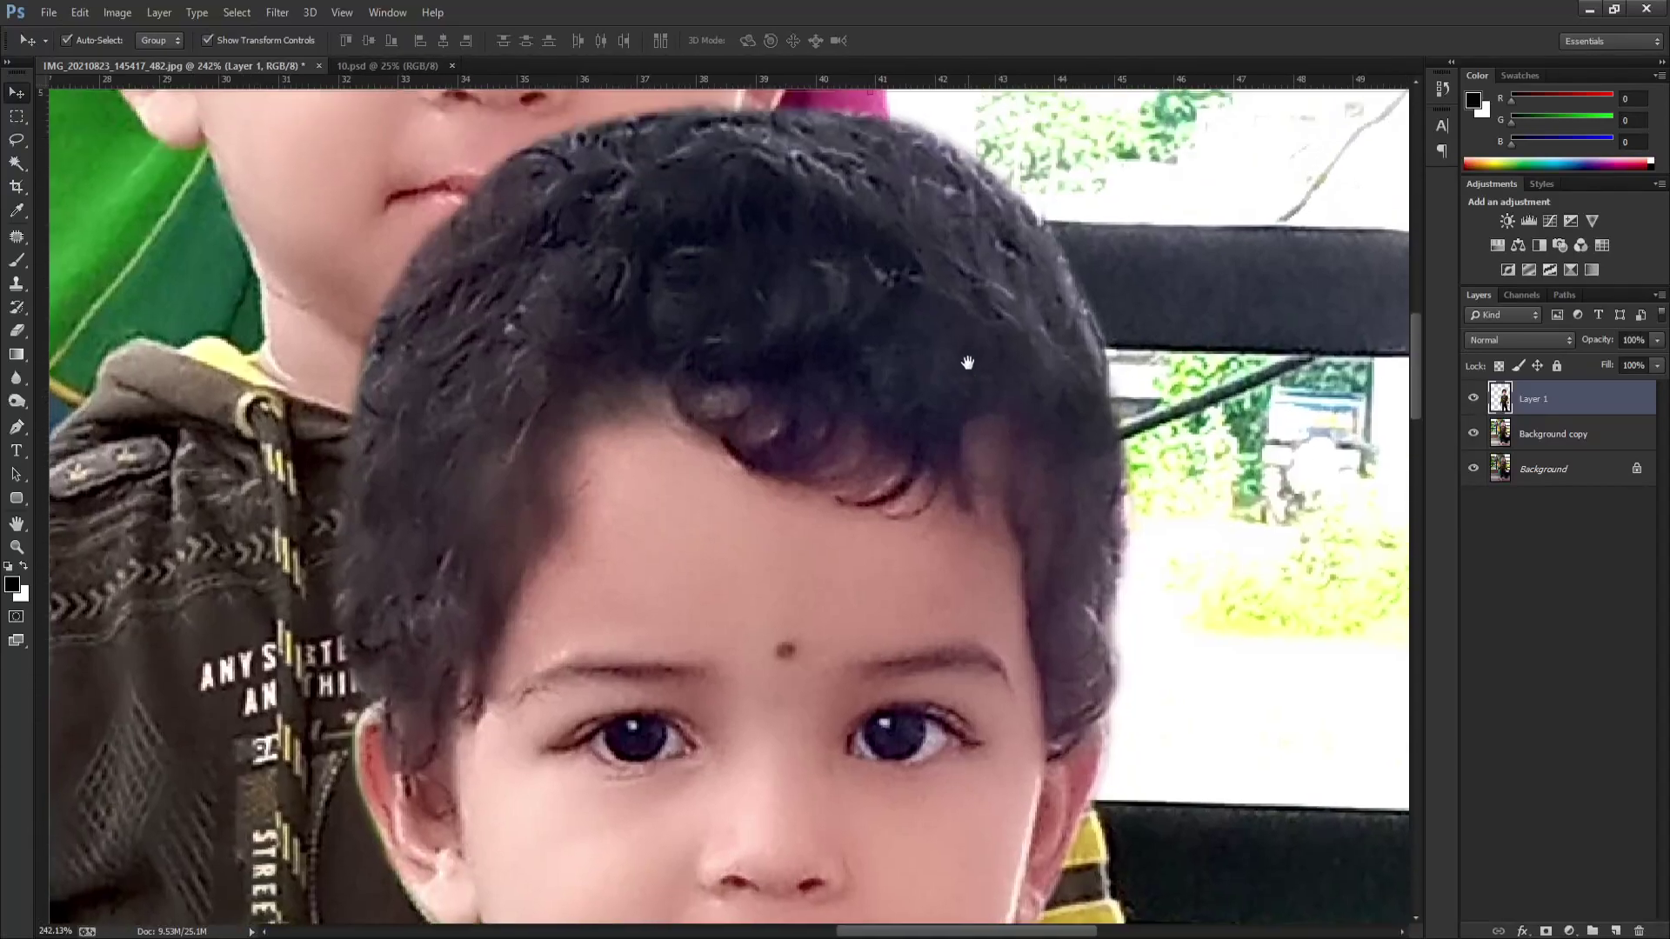
mouse_move(994, 346)
left_mouse_down()
mouse_move(1046, 459)
mouse_move(1272, 227)
left_mouse_up()
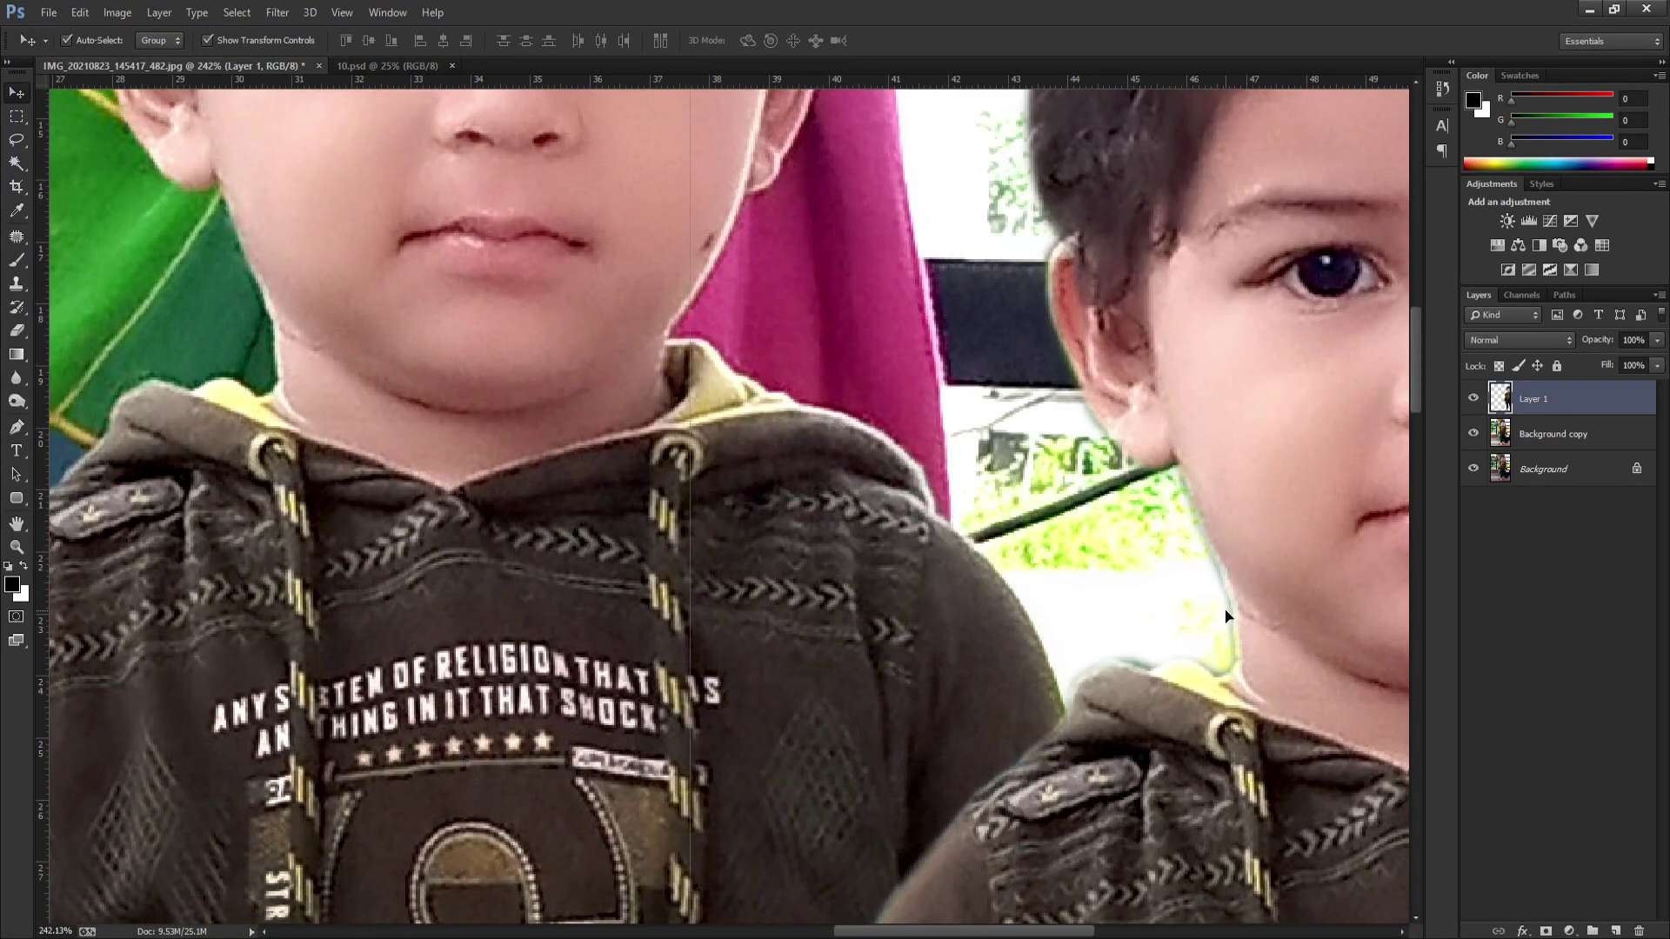
key("ctrl+alt+z")
key("ctrl+0")
key("ctrl+alt+z")
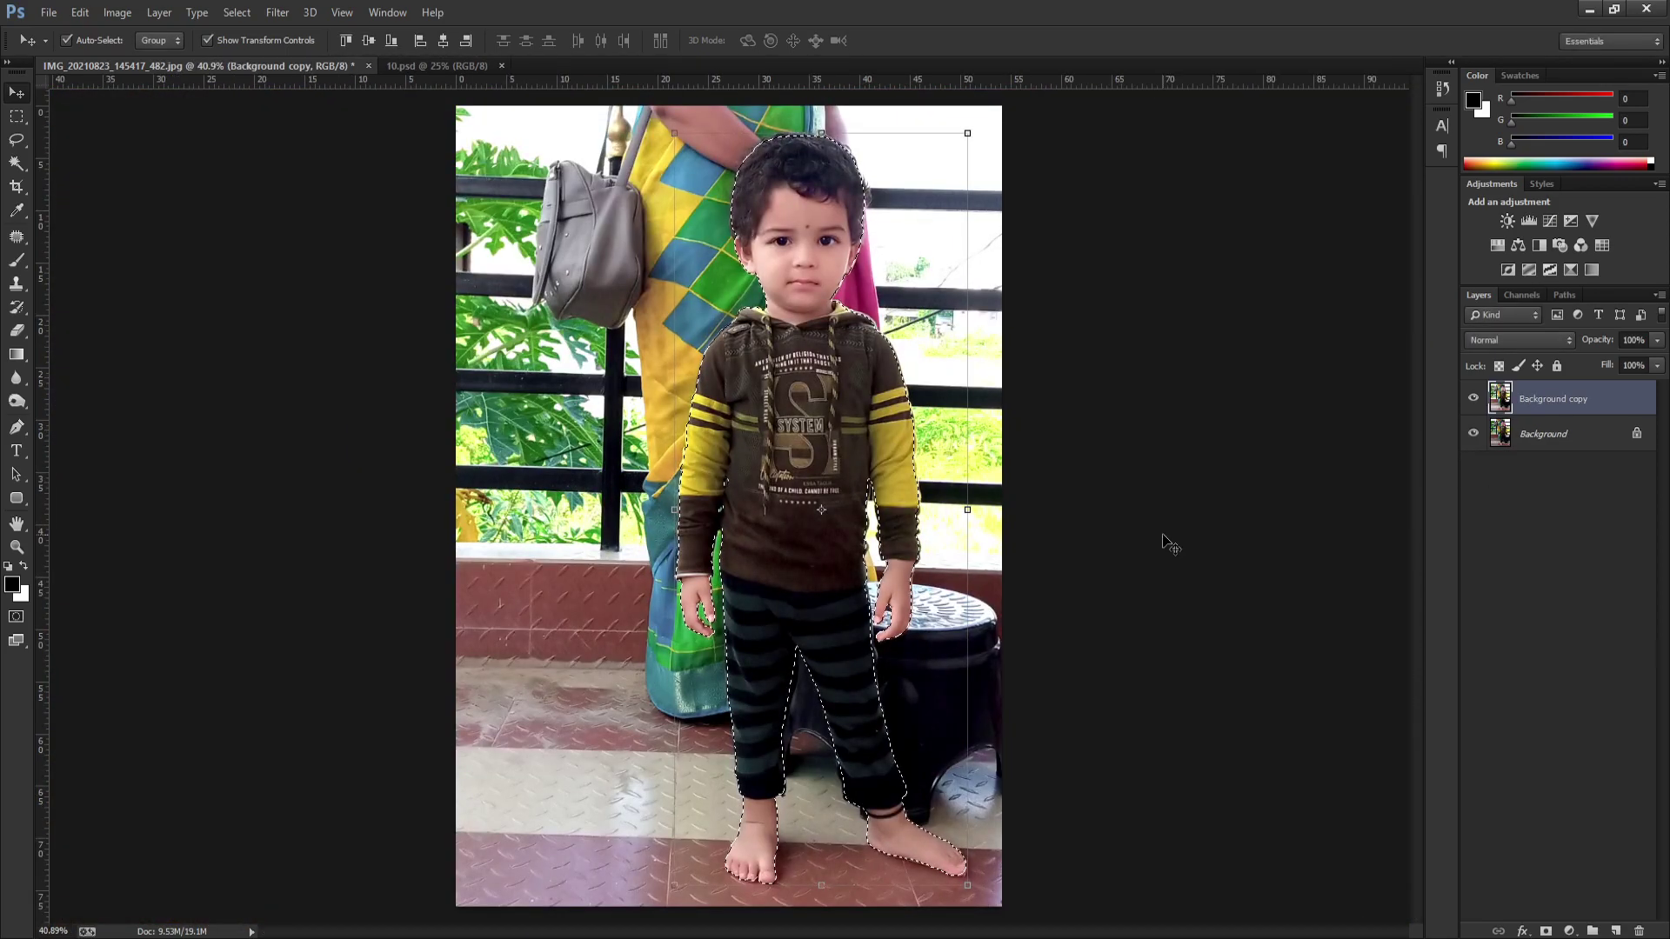
Step: Test-copy the child to a new layer, move it aside, then undo
key("ctrl+j")
left_click_drag(809, 391, 965, 392)
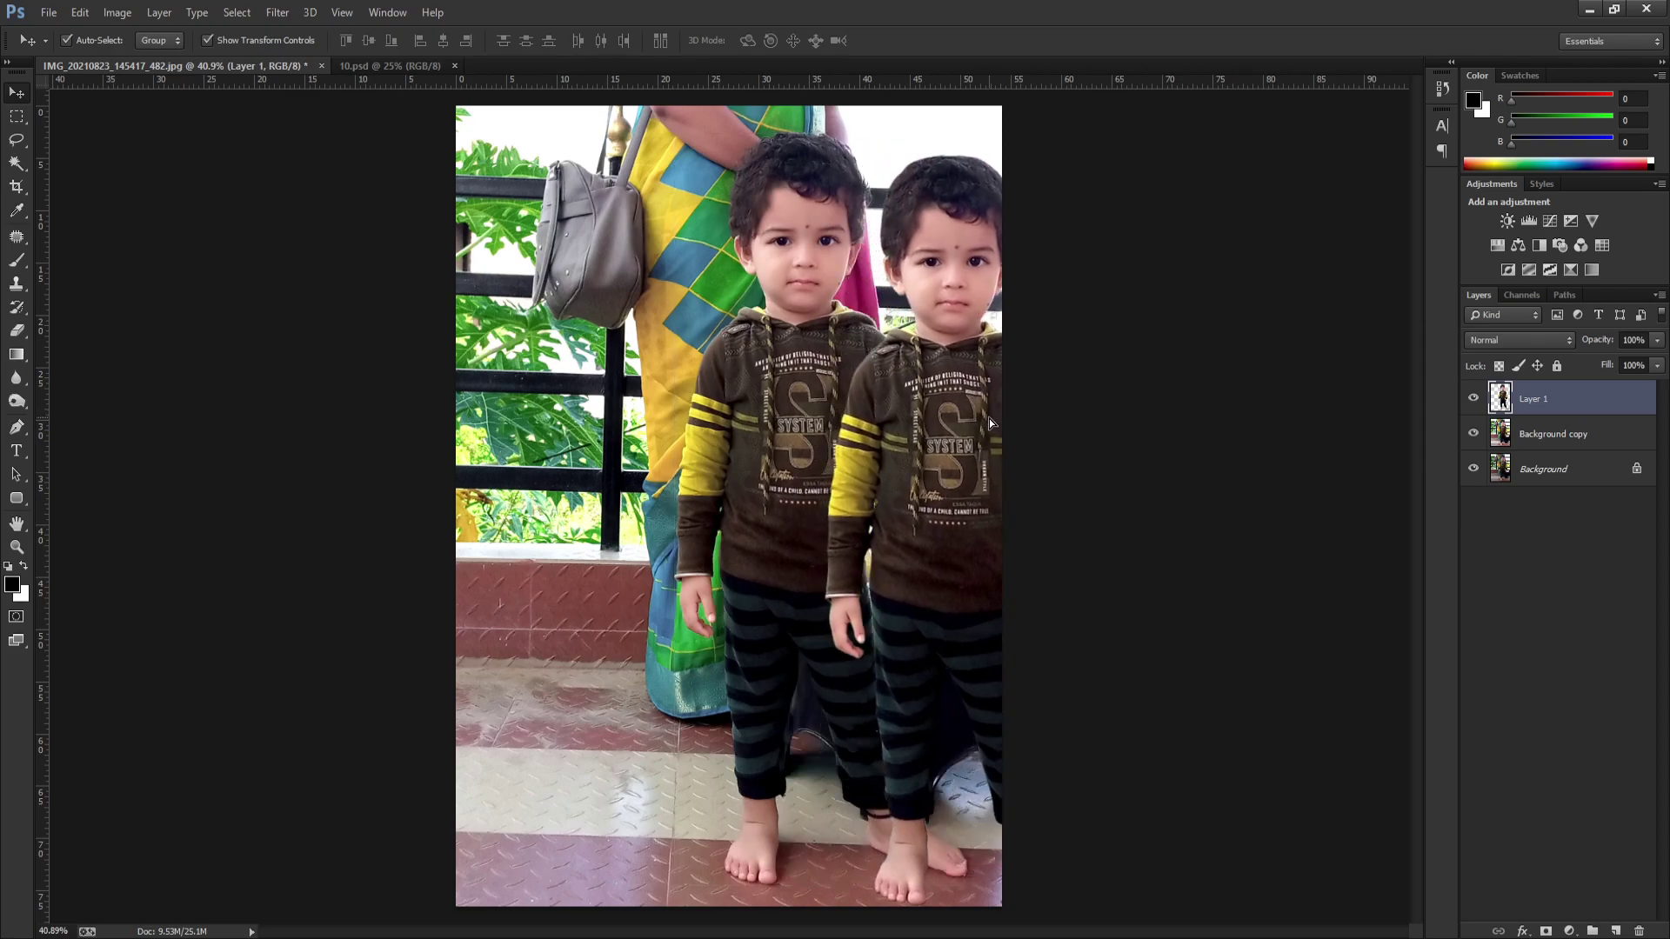
scroll(957, 296, "up", 3, "alt")
scroll(957, 296, "up", 5, "alt")
key("ctrl+alt+z")
key("ctrl+alt+z")
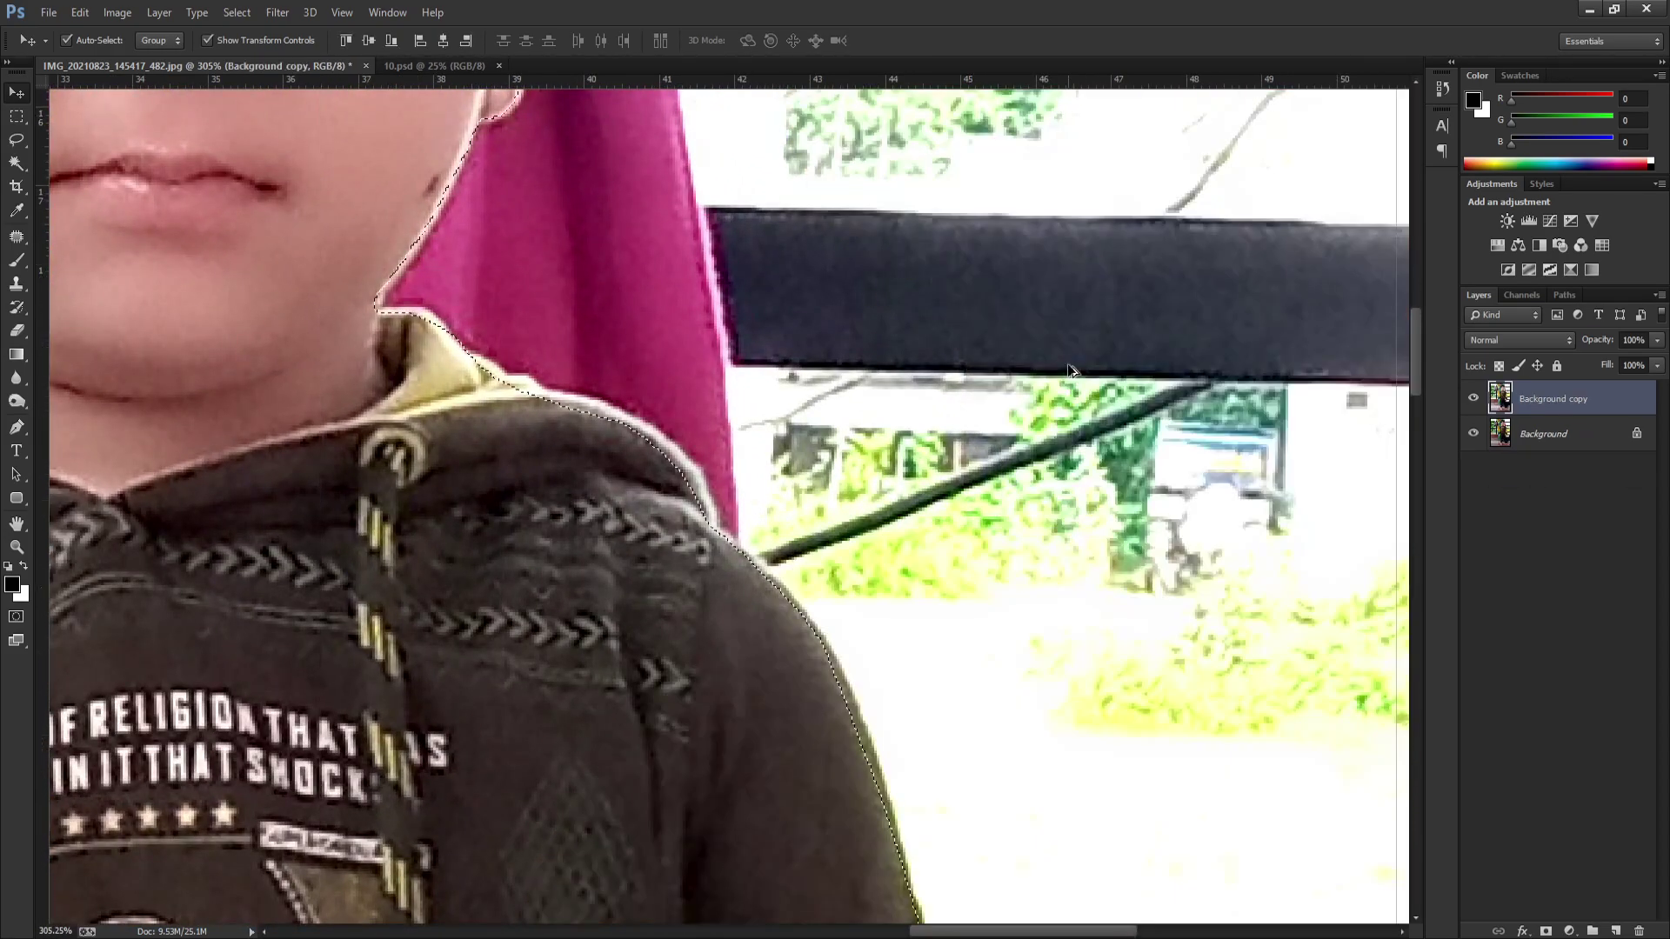
scroll(1078, 382, "down", 8, "alt")
Step: Reselect the boy, apply Refine Edge, and copy him onto Layer 1
key("ctrl+d")
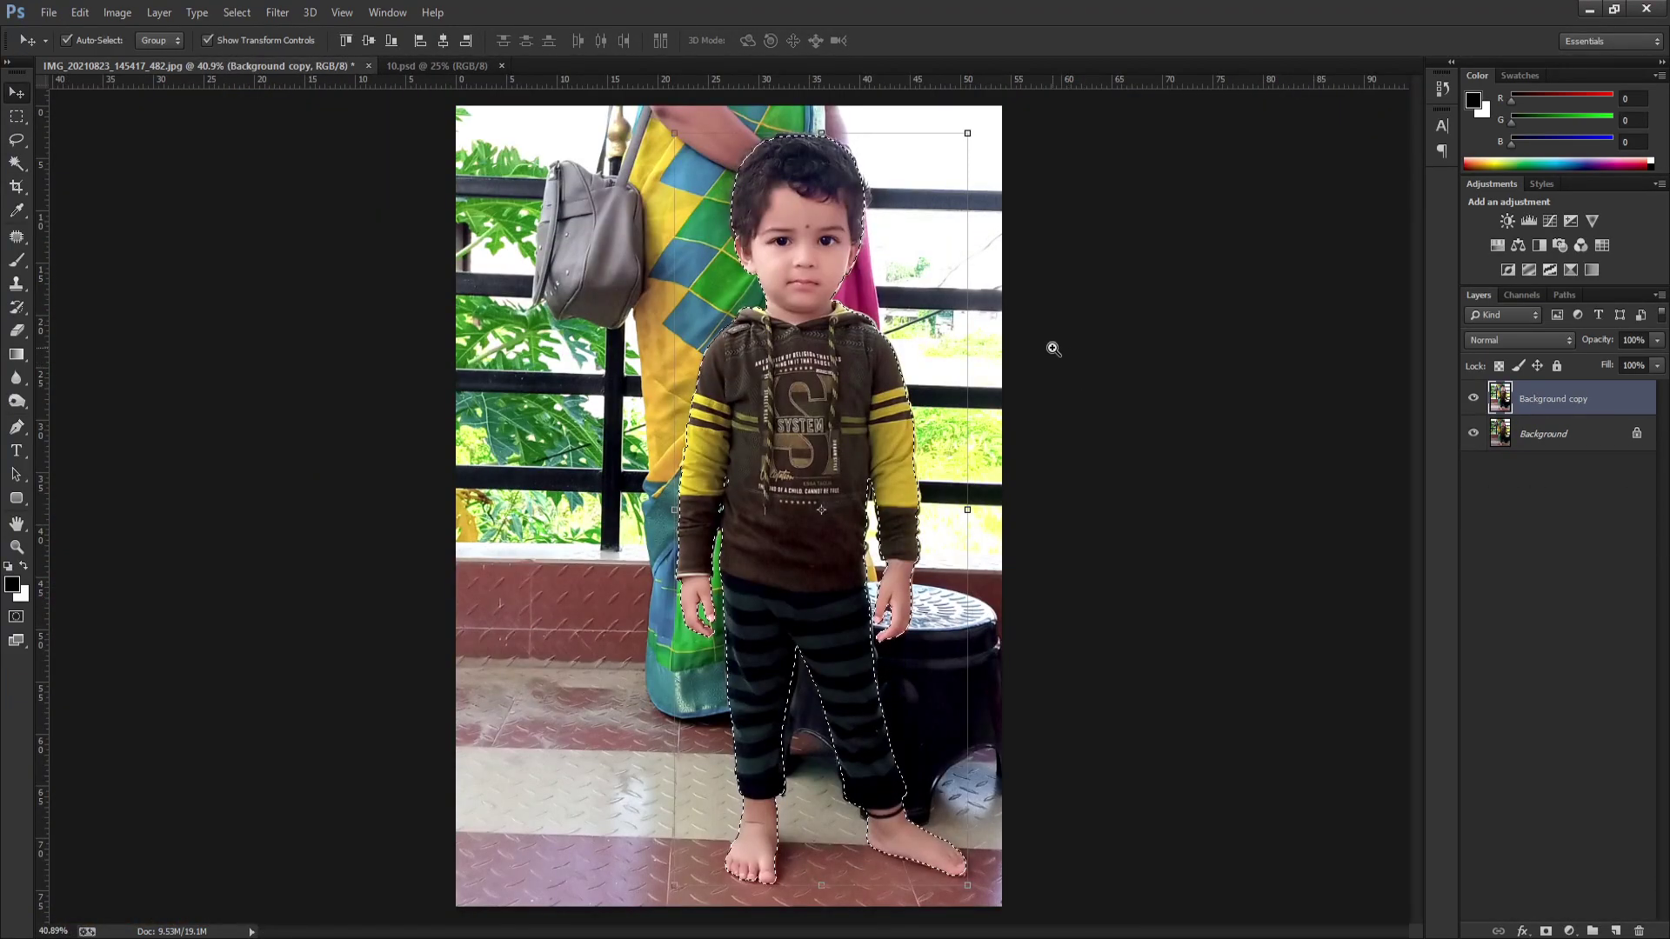
scroll(829, 361, "up", 5)
key("ctrl+shift+d")
scroll(830, 361, "up", 3, "alt")
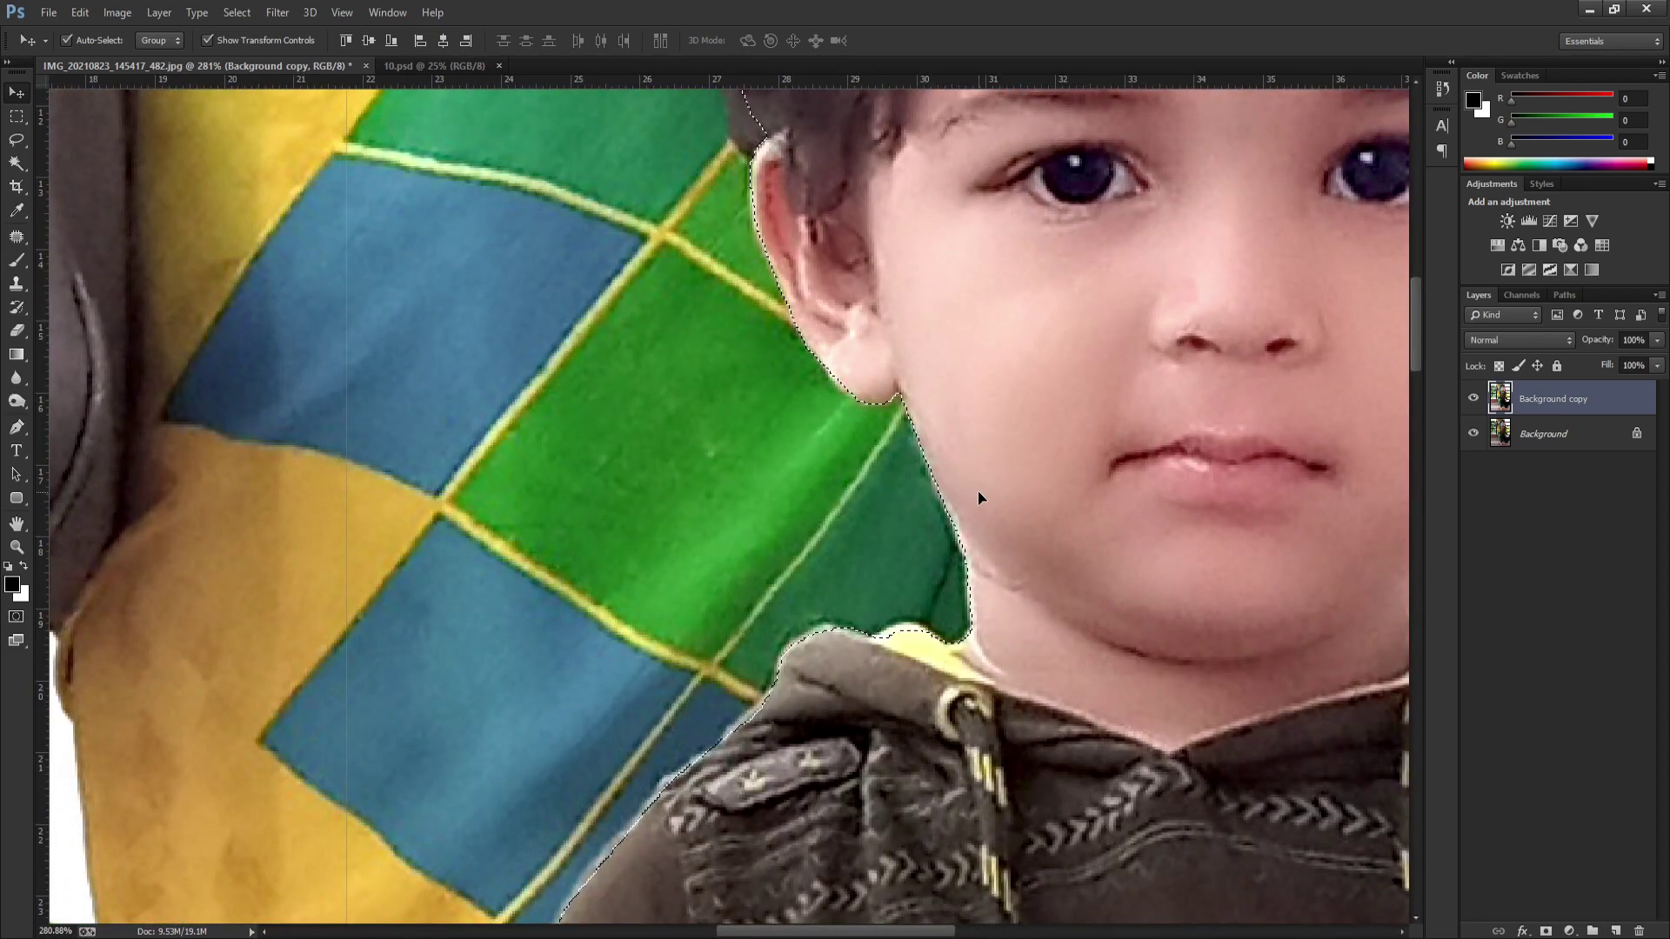
key("ctrl+alt+r")
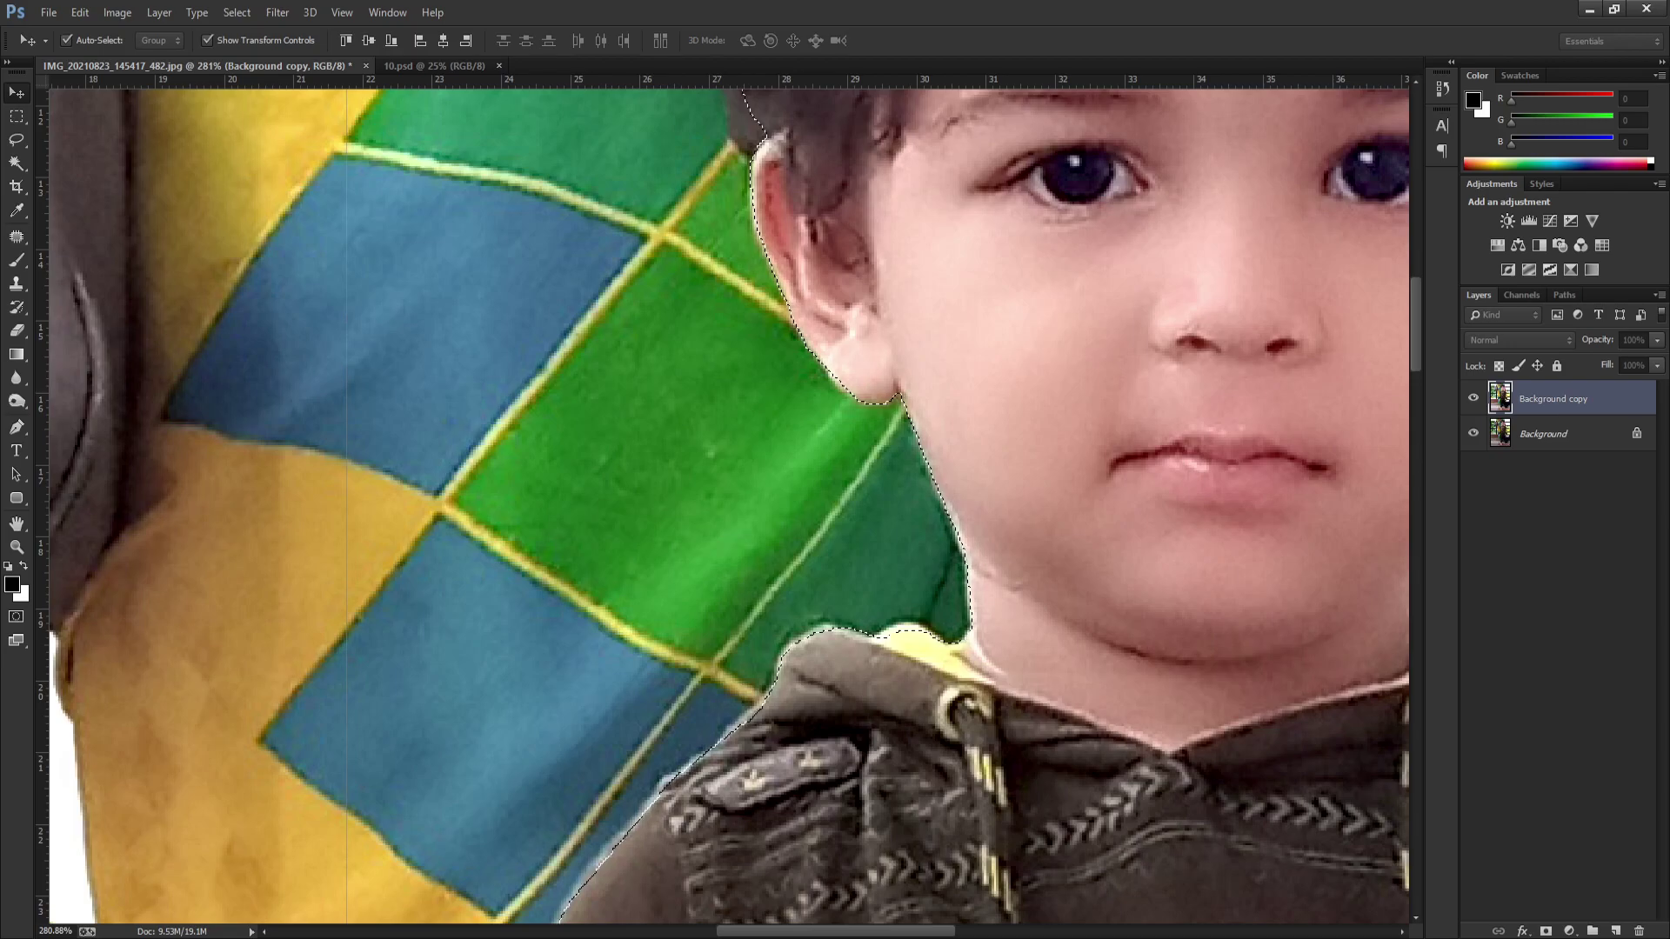
key("Return")
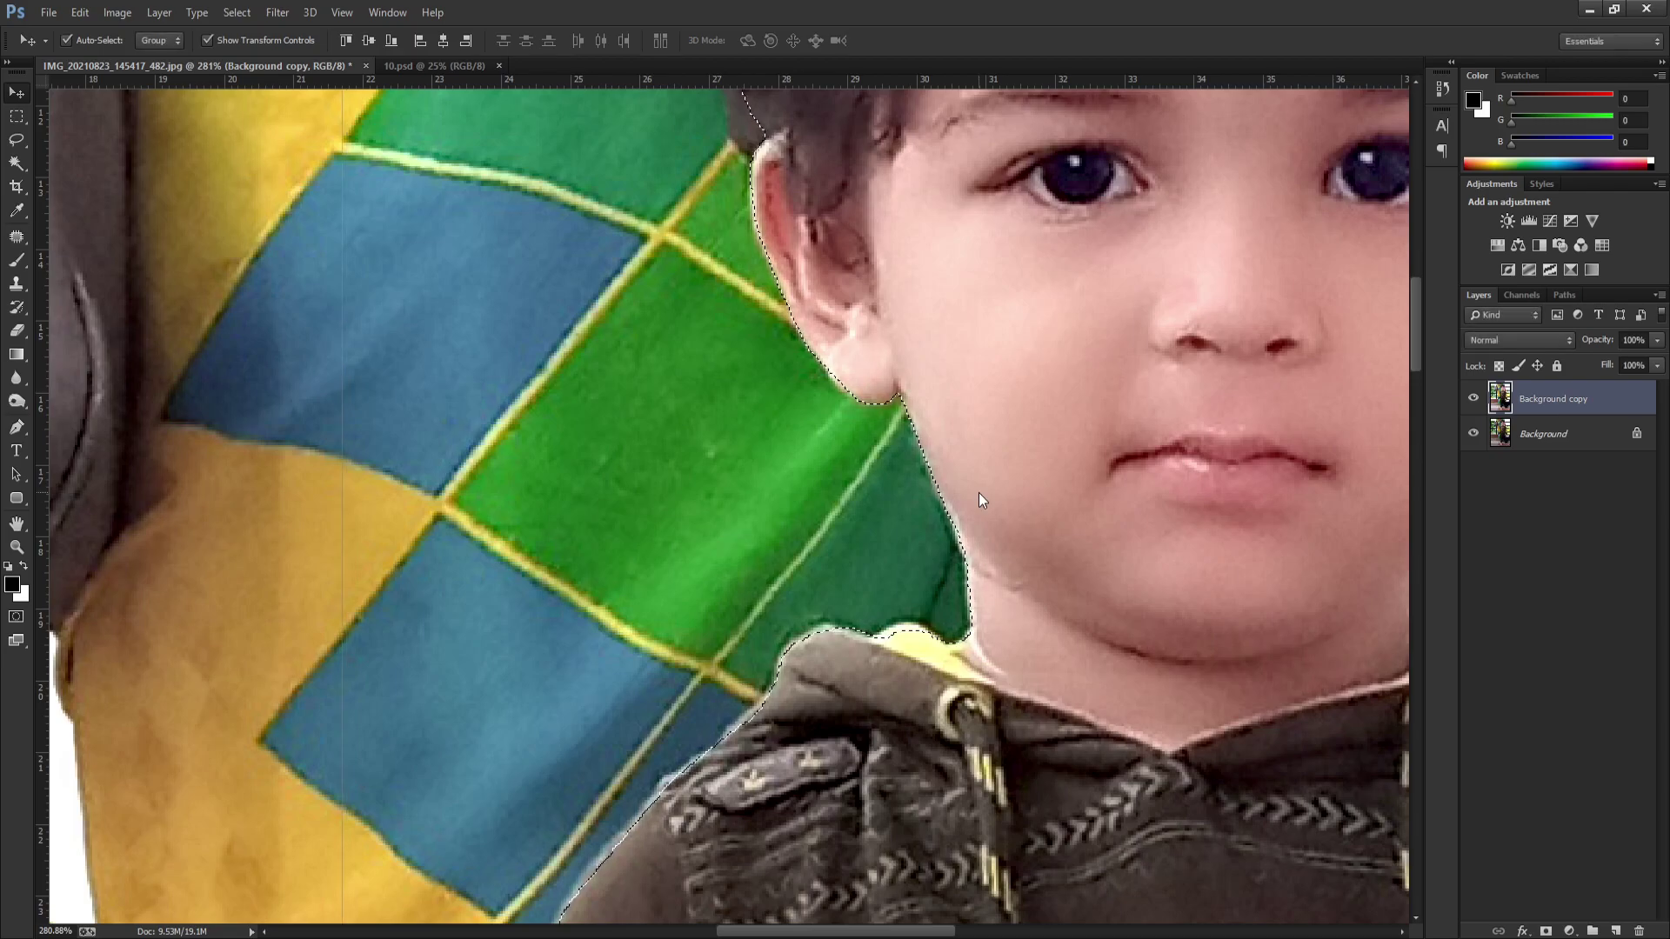
Step: Inspect the cut-out's edge, realign it over the original, and load Layer 1 as a selection
left_click_drag(979, 493, 1189, 485)
key("ctrl+0")
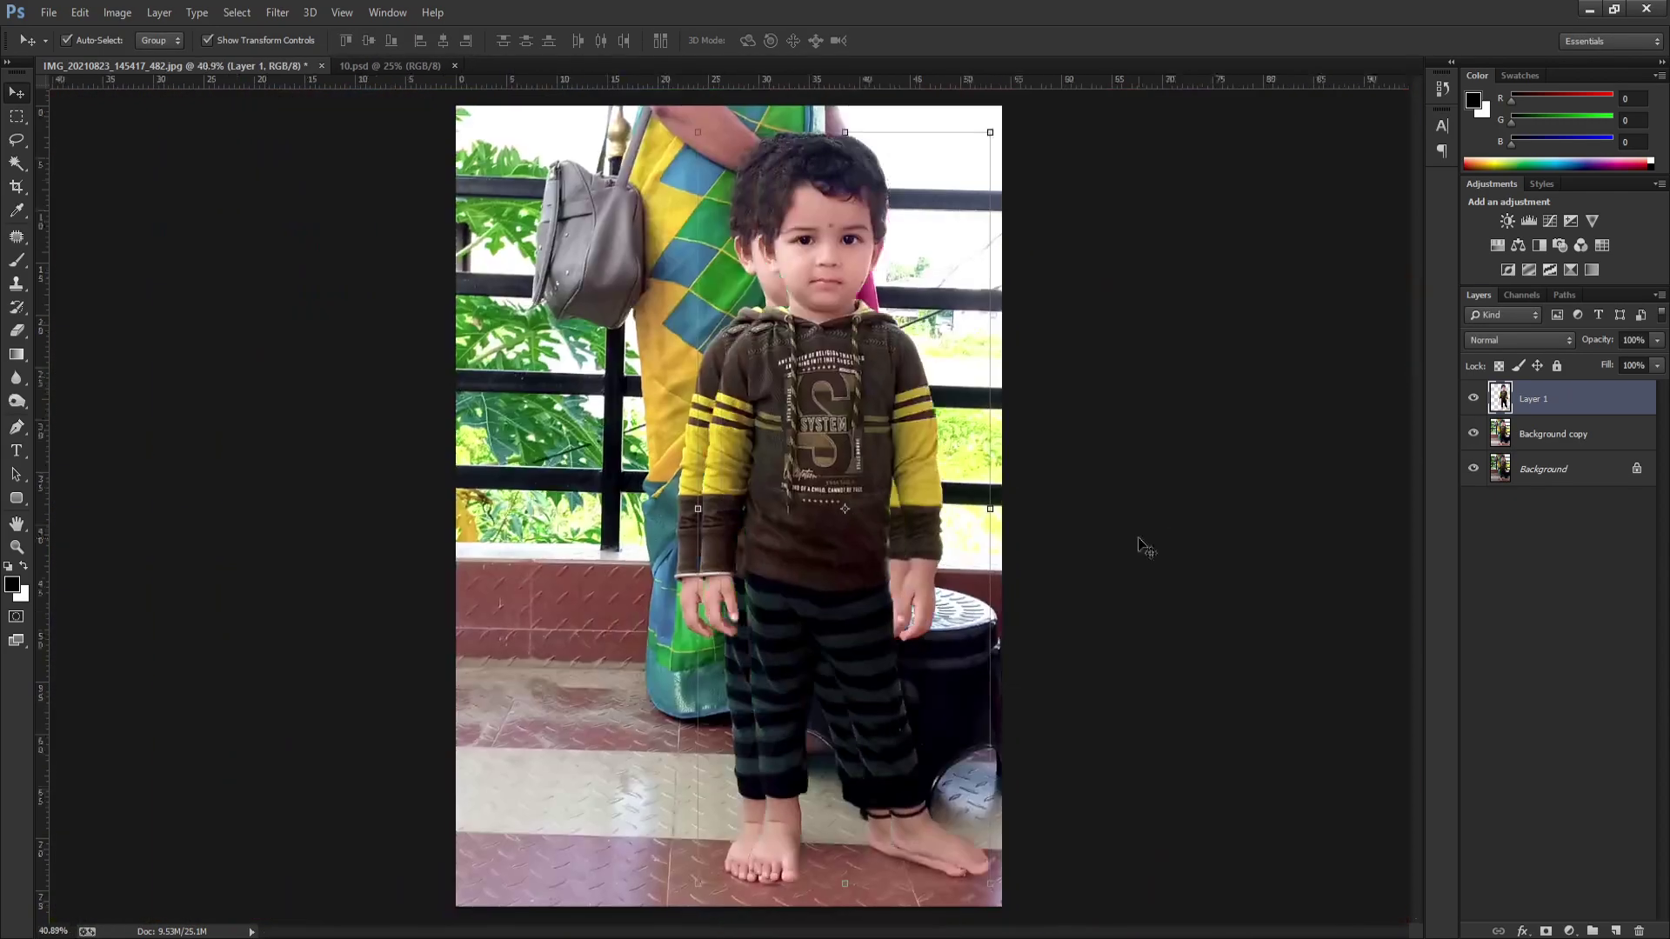
mouse_move(870, 513)
left_mouse_down()
mouse_move(900, 511)
mouse_move(851, 410)
left_mouse_up()
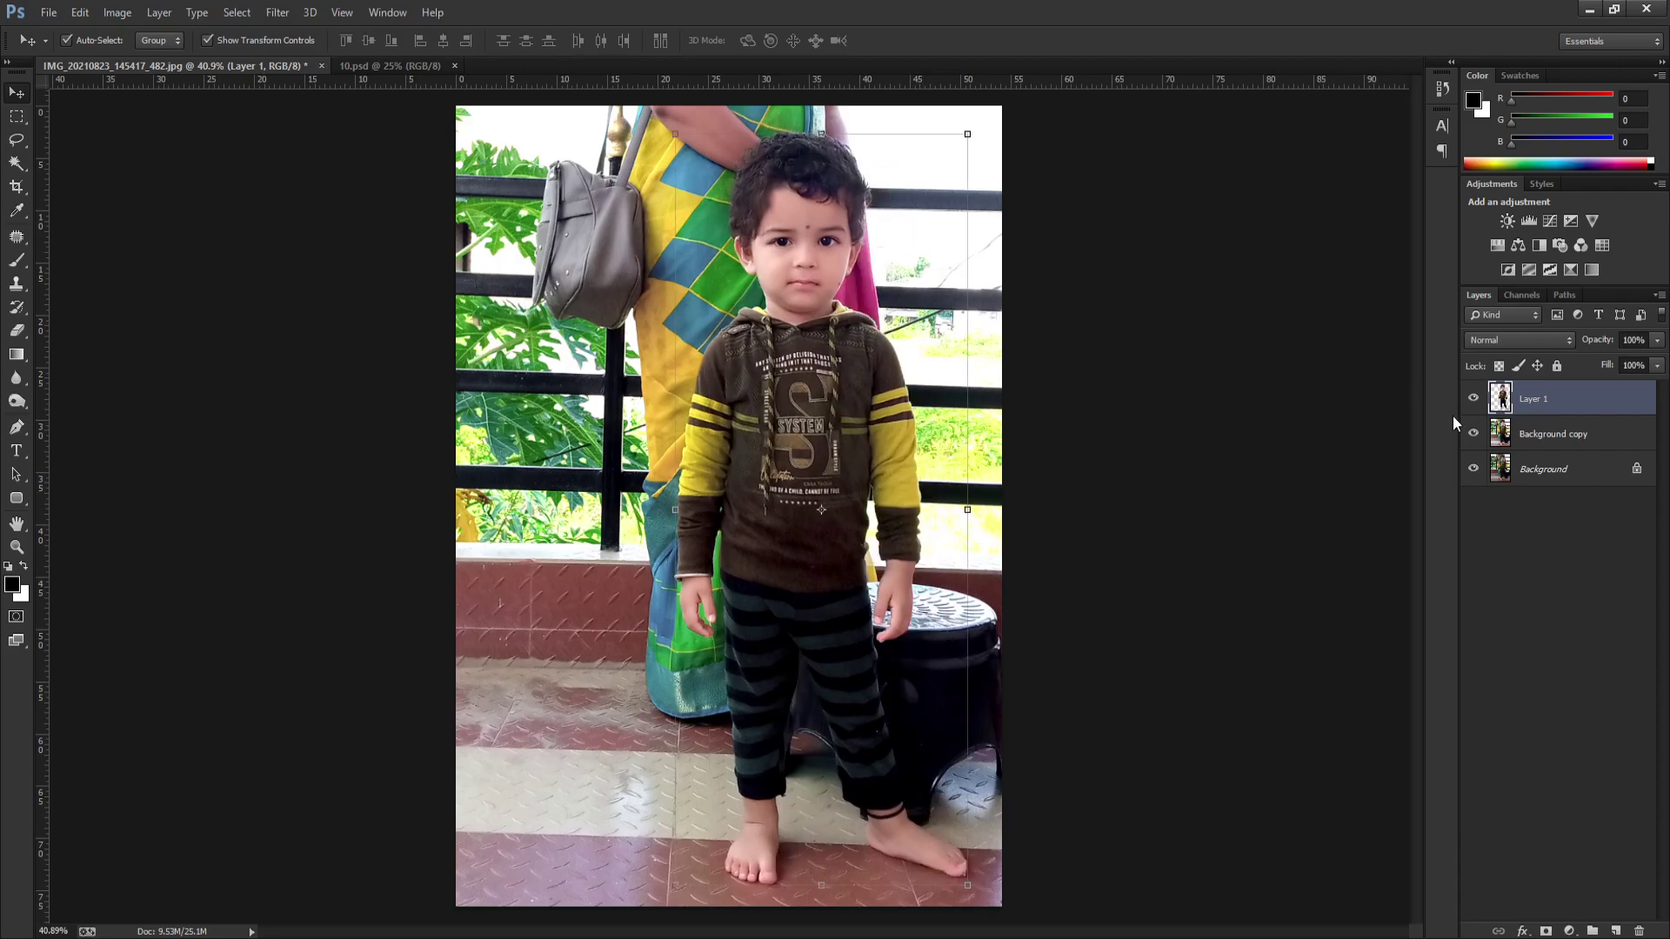
left_click(1511, 414, "ctrl")
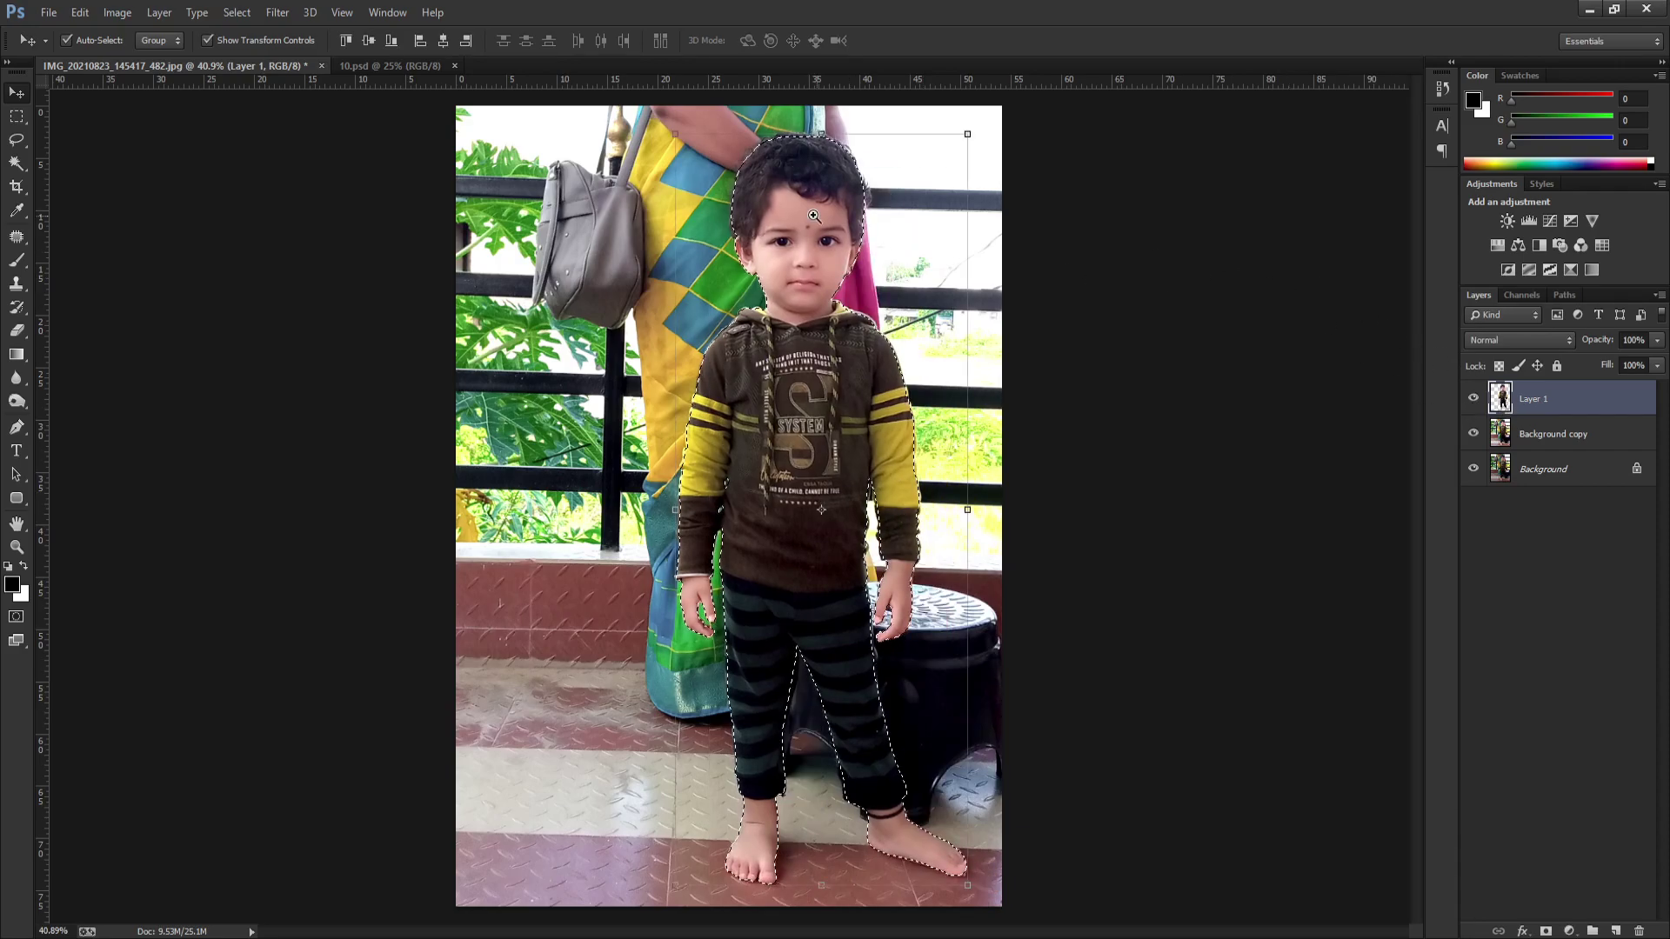
Step: Zoom in on the boy's head, invert the selection around him, then clear the selection
left_click_drag(795, 200, 896, 257)
scroll(887, 566, "down", 5)
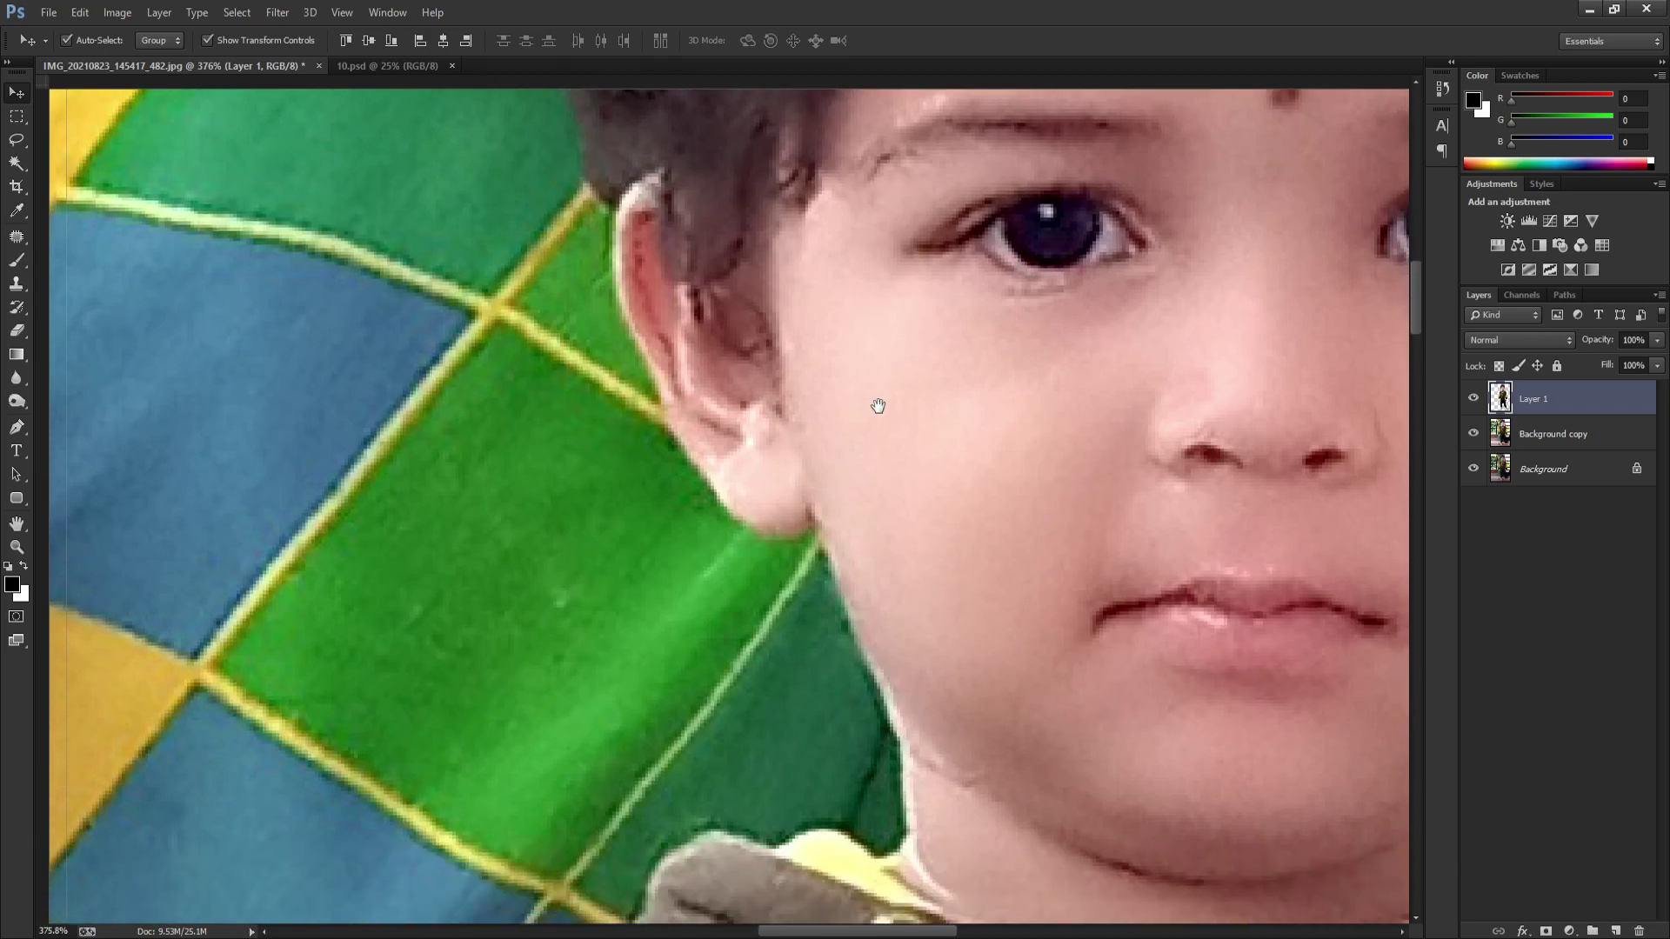
scroll(926, 418, "down", 1)
key("ctrl+0")
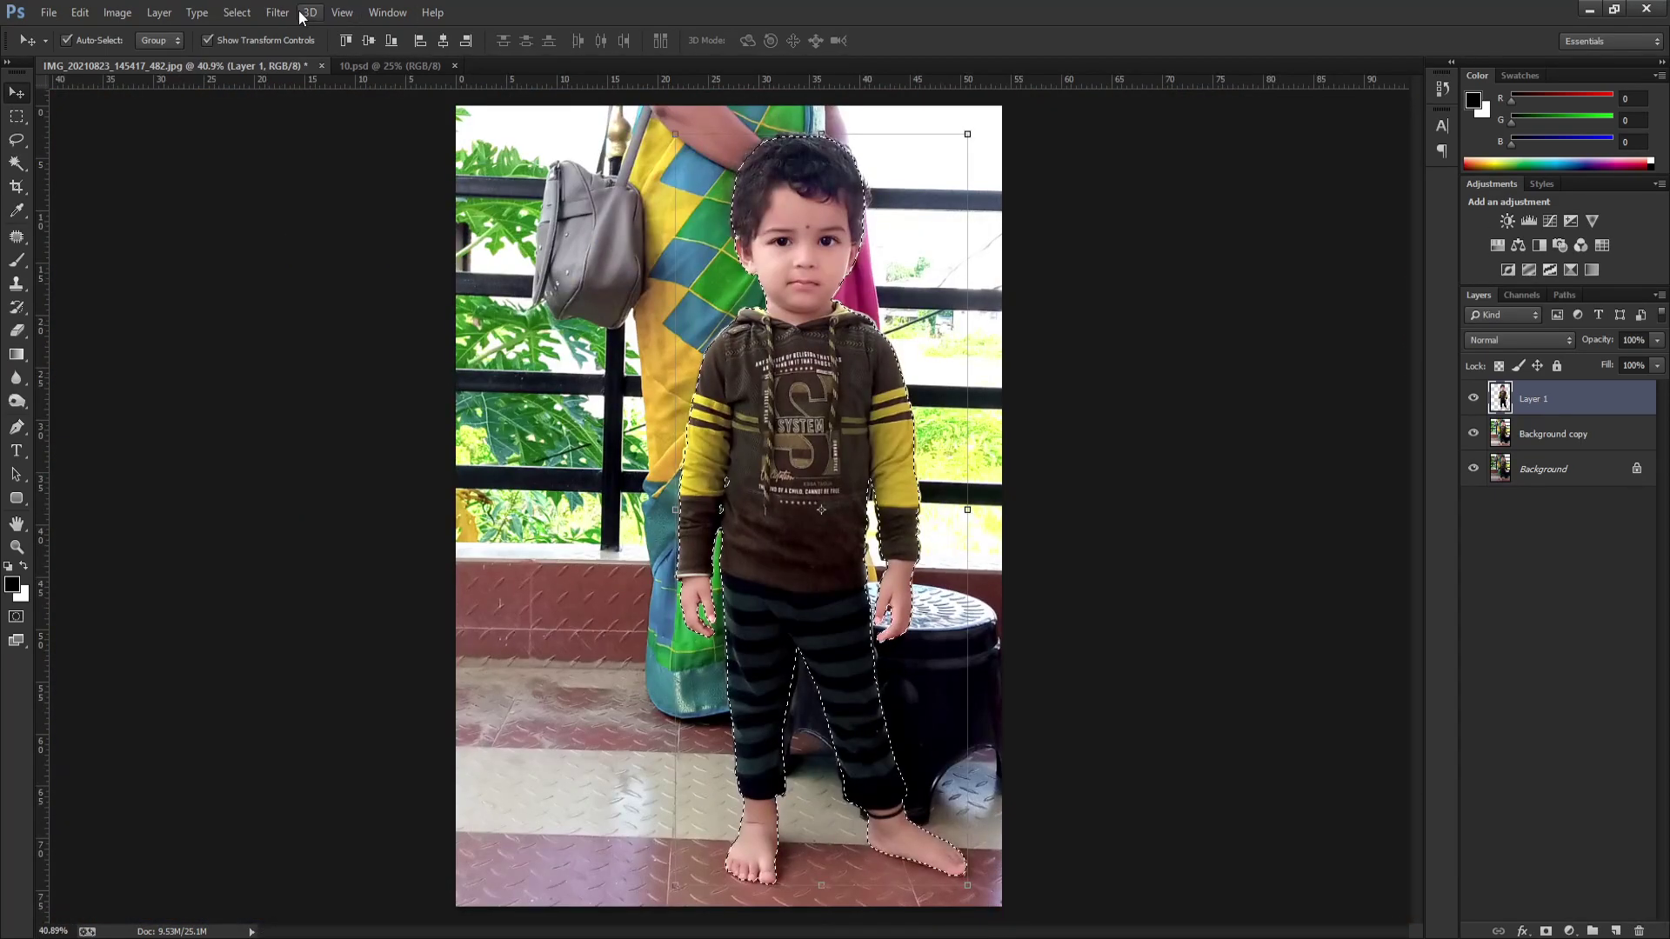
key("ctrl+shift+i")
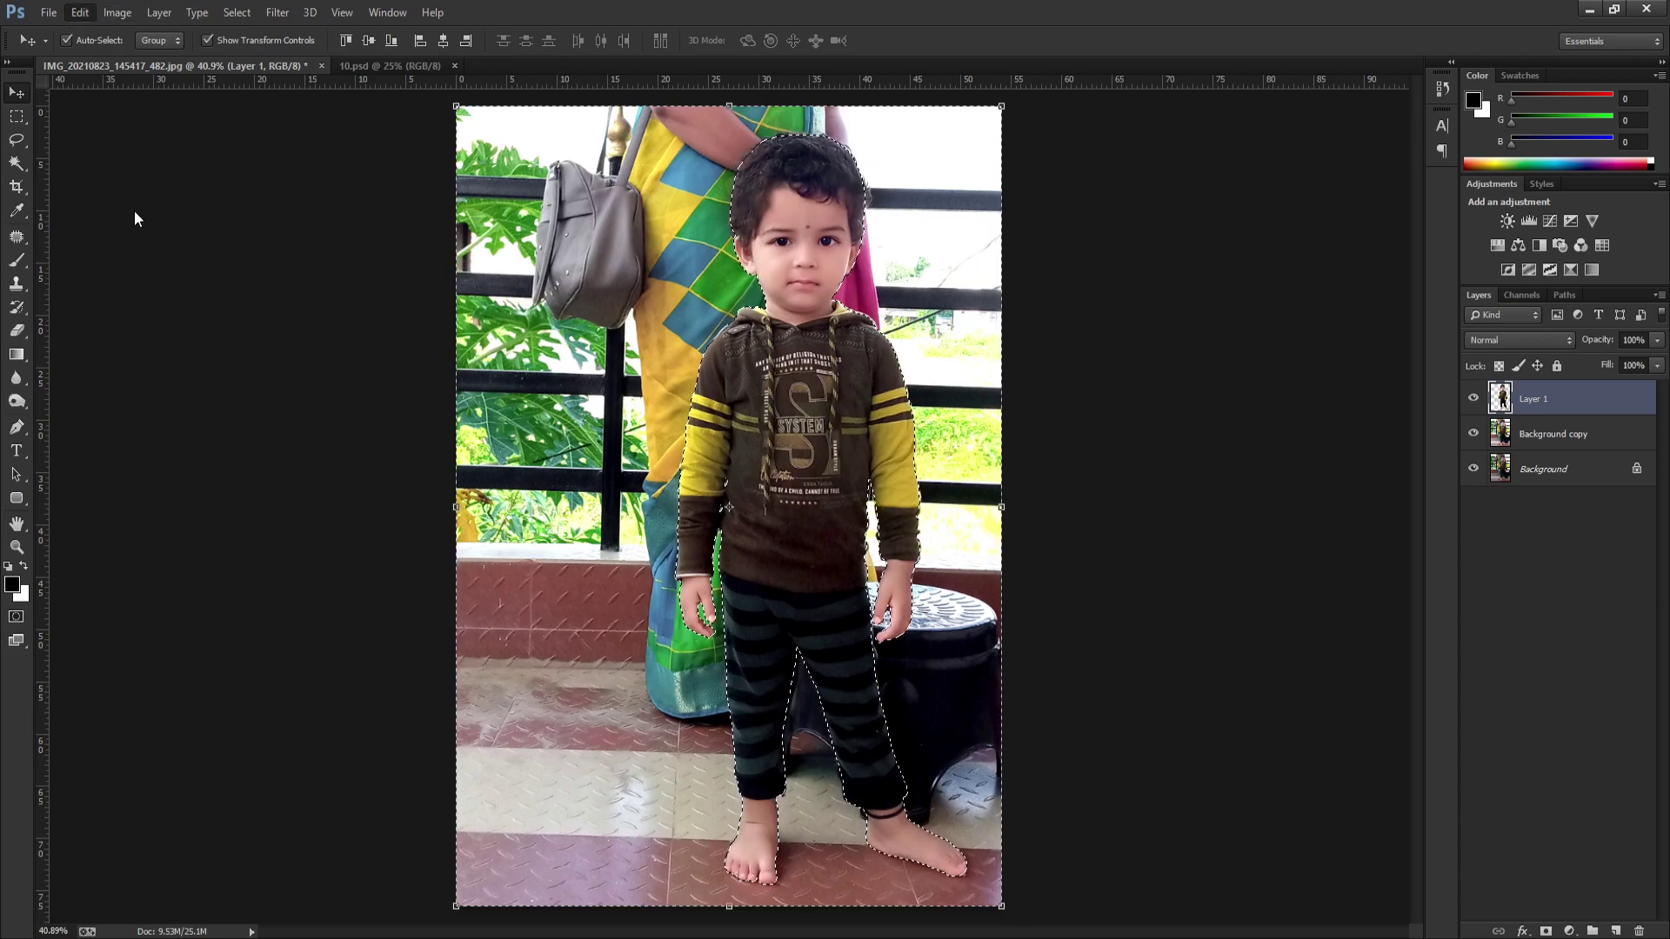
key("ctrl+d")
Step: Drag the Layer 1 cut-out beside the original boy to compare, then realign it over him
left_click_drag(839, 300, 785, 300)
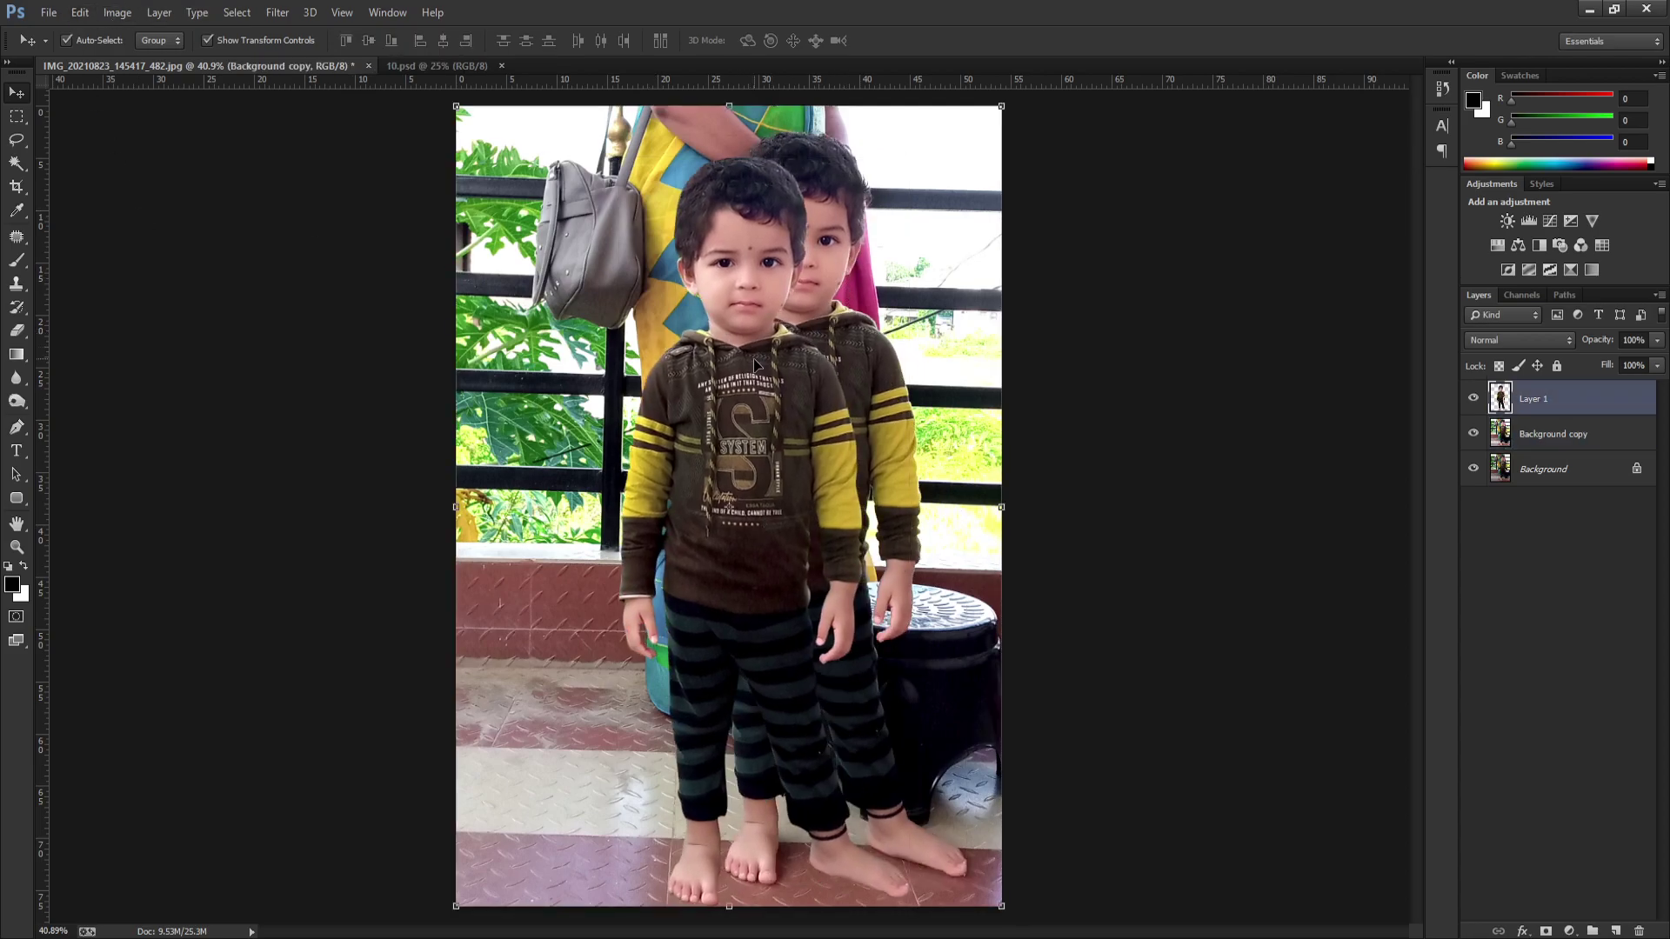
scroll(609, 398, "up", 5)
left_click_drag(905, 500, 972, 837)
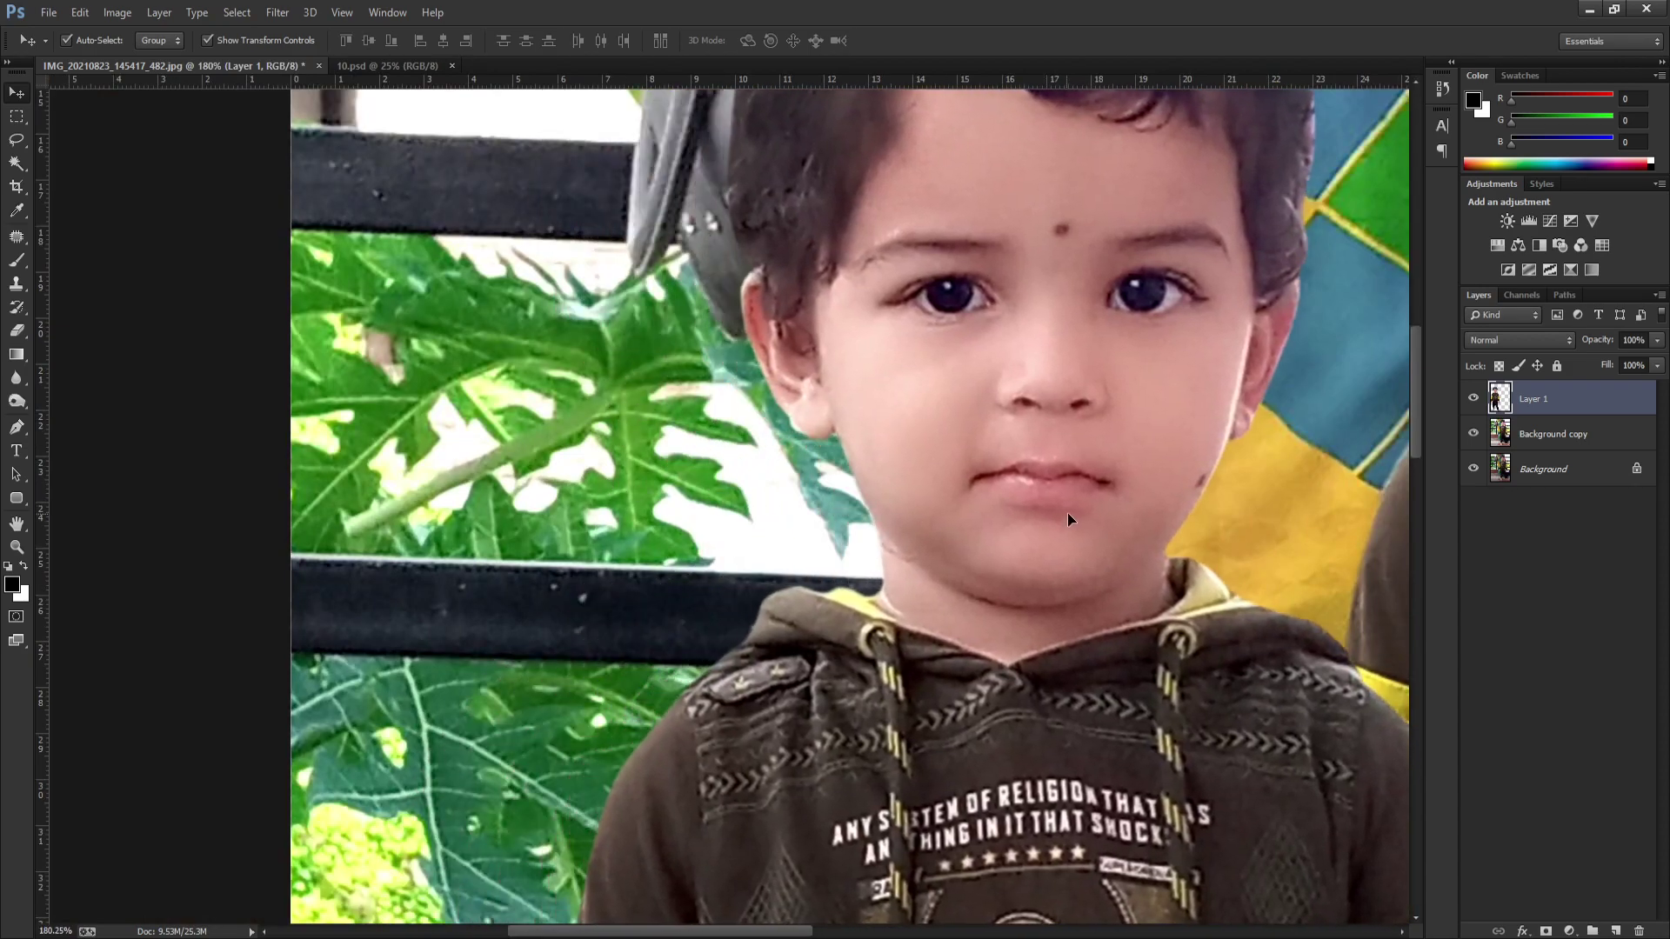
scroll(974, 837, "down", 2)
scroll(1047, 670, "down", 2)
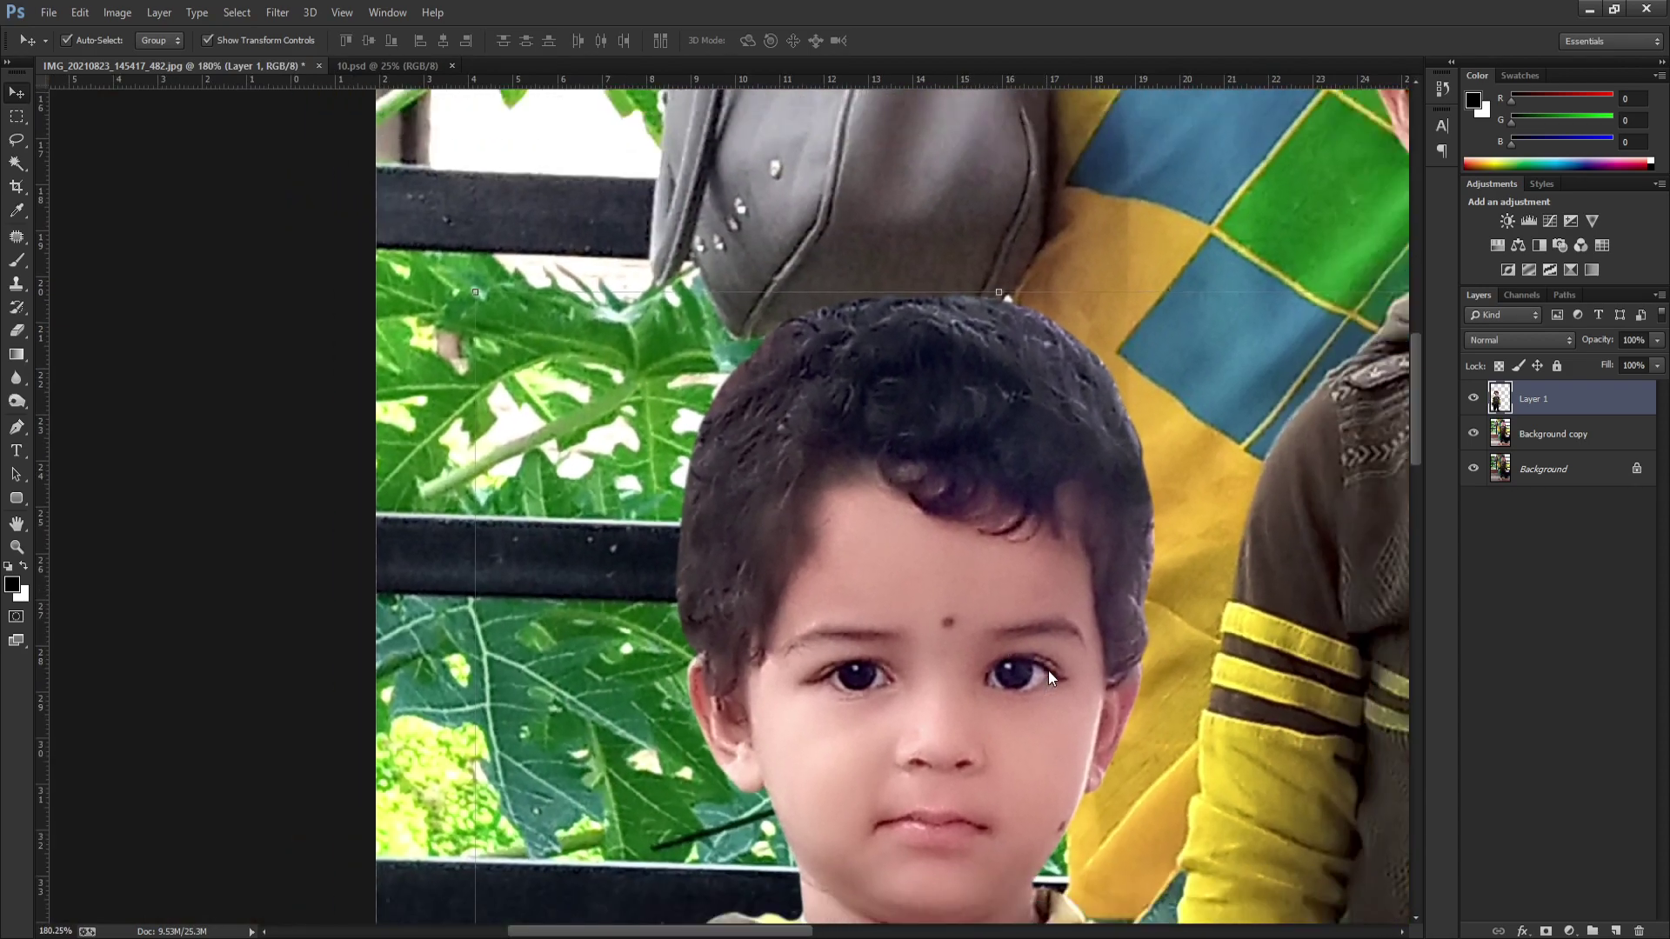
scroll(901, 587, "down", 2)
scroll(974, 398, "down", 1)
scroll(974, 398, "down", 5)
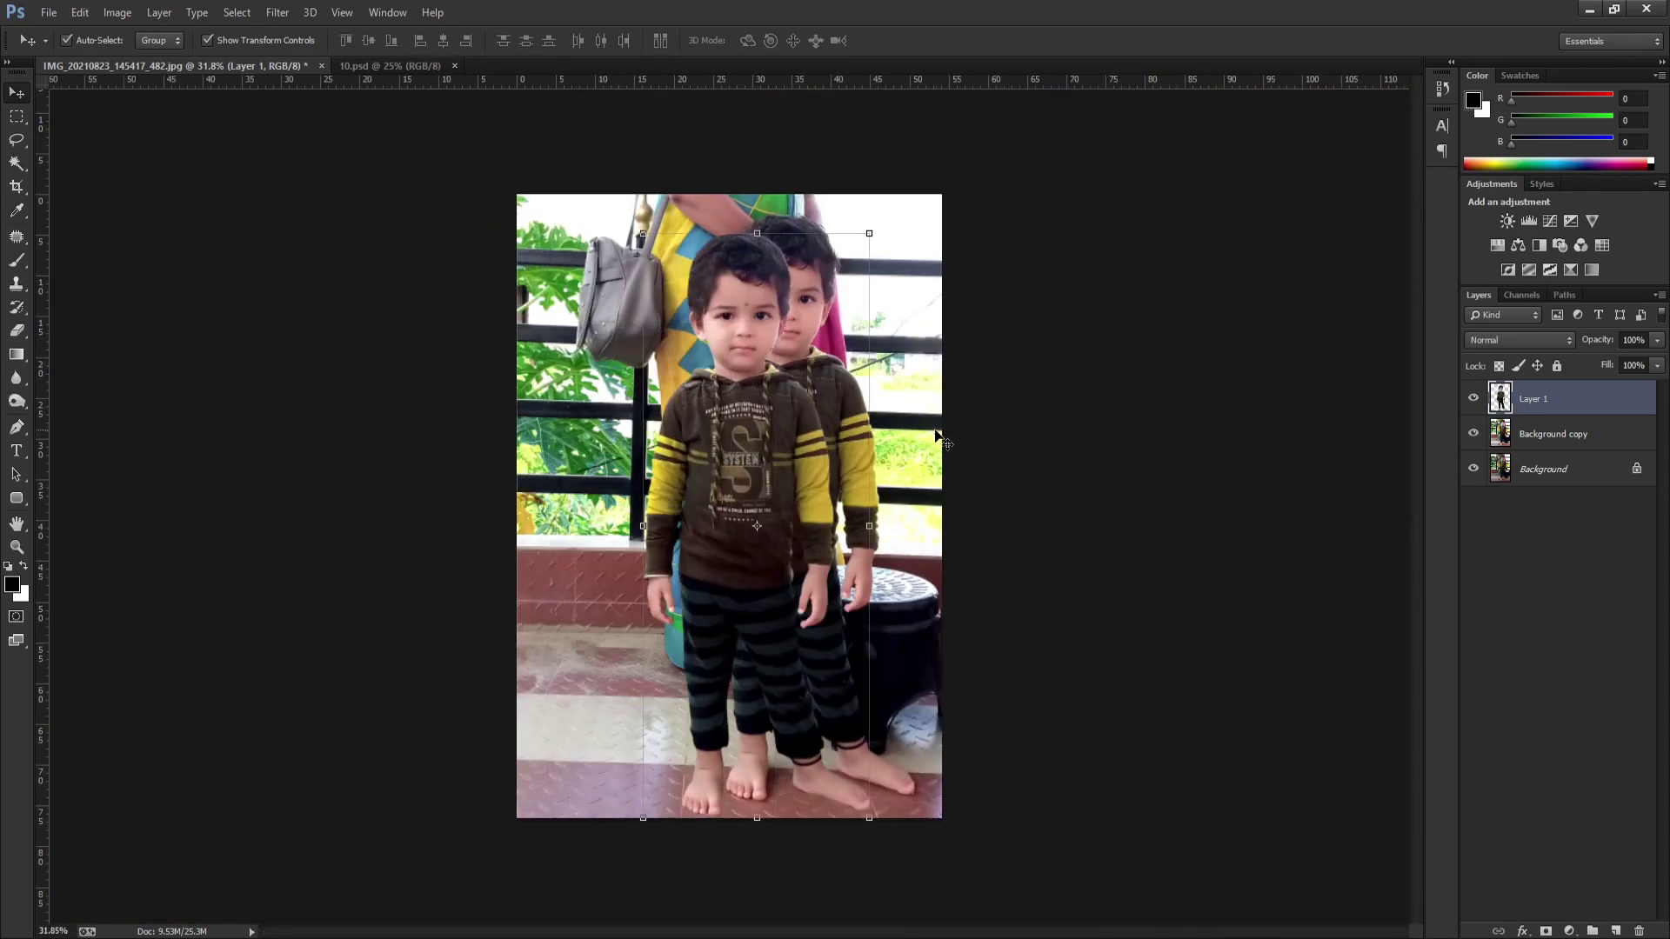
left_click_drag(765, 435, 810, 418)
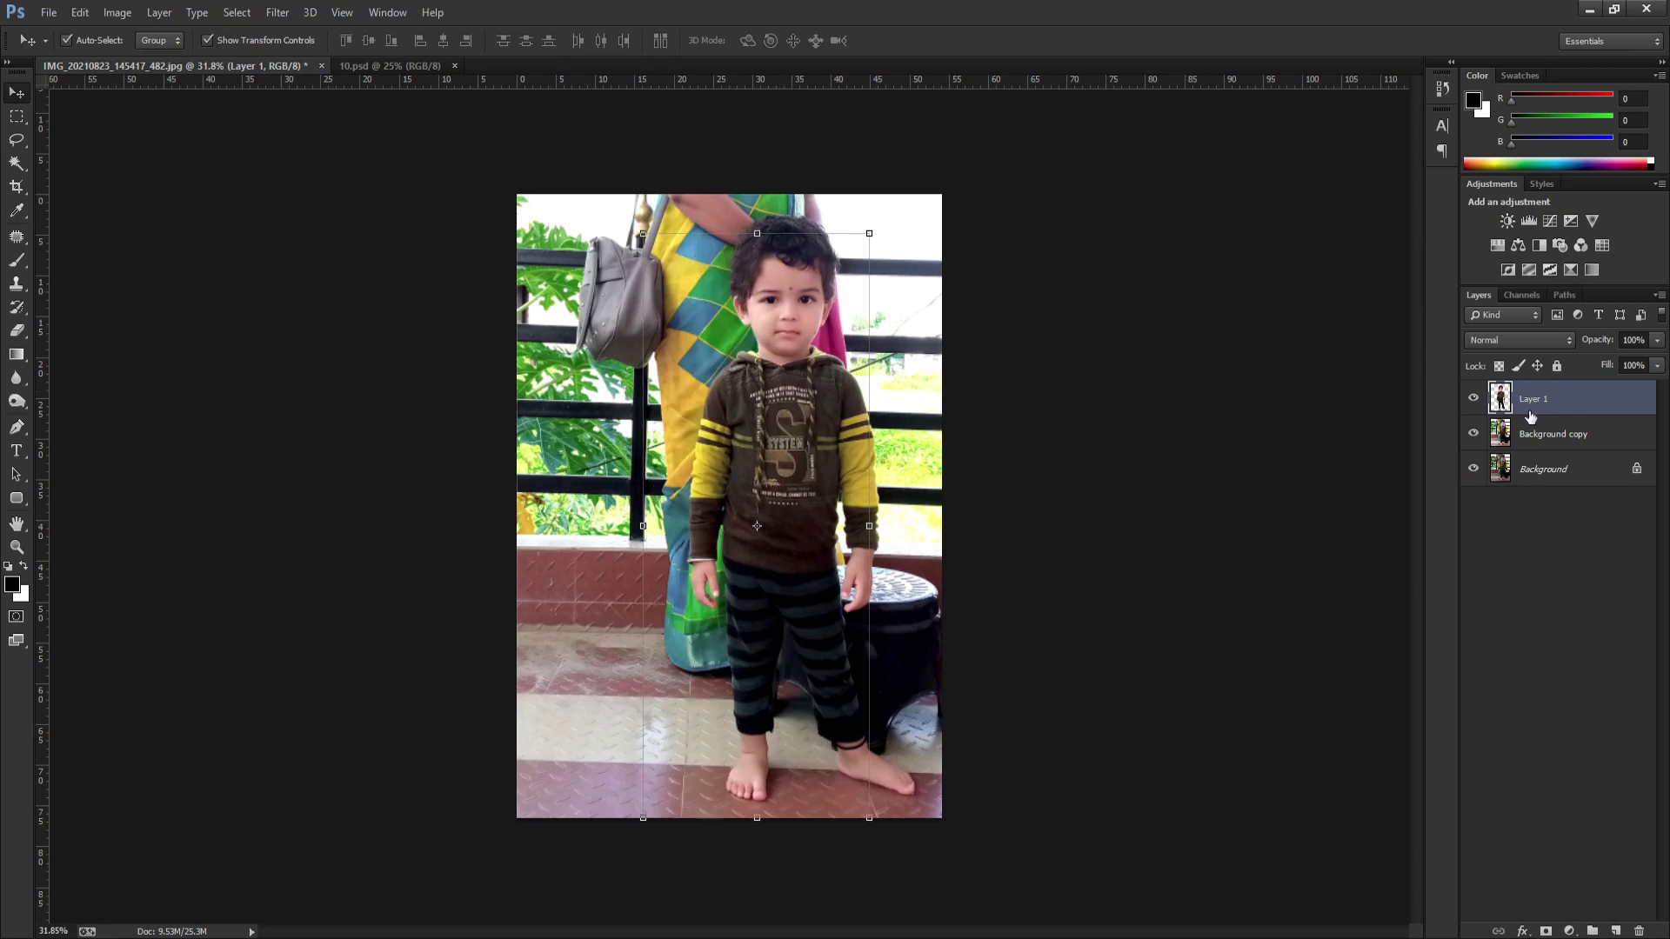
Step: Bring the boy cut-out into the garden scene, shift him left and scale him to about 96%
left_click(1492, 405, "ctrl")
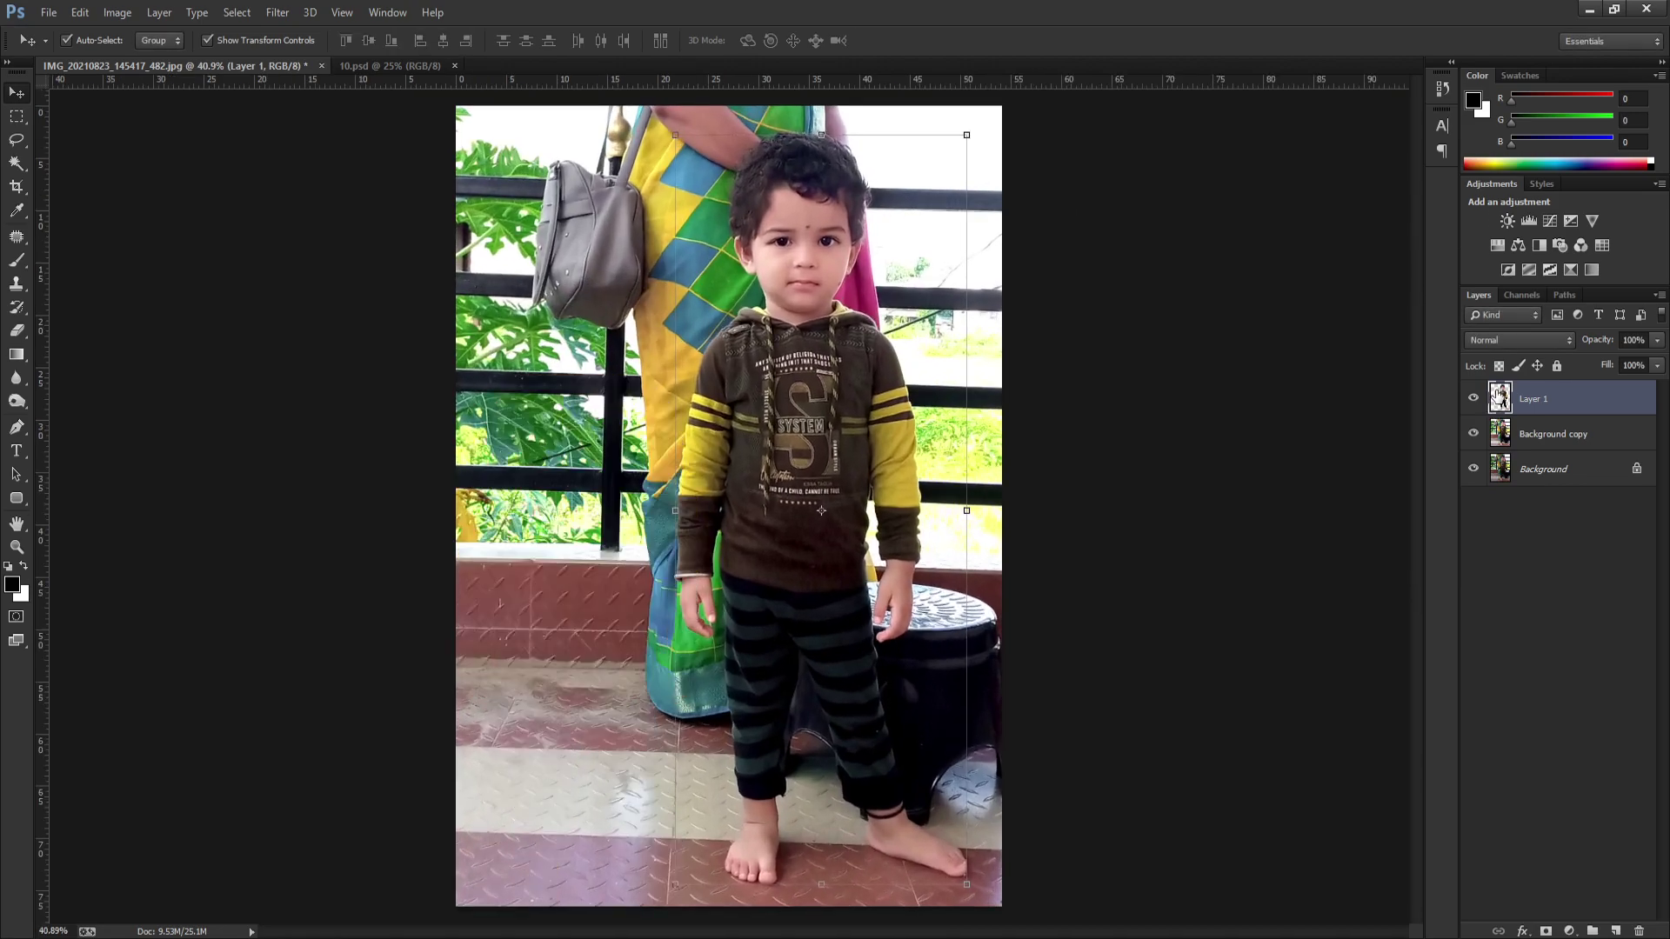
mouse_move(818, 425)
left_mouse_down()
mouse_move(727, 425)
mouse_move(736, 391)
mouse_move(765, 396)
mouse_move(757, 511)
left_mouse_up()
scroll(712, 324, "up", 3)
scroll(727, 343, "up", 2)
scroll(1136, 471, "down", 5)
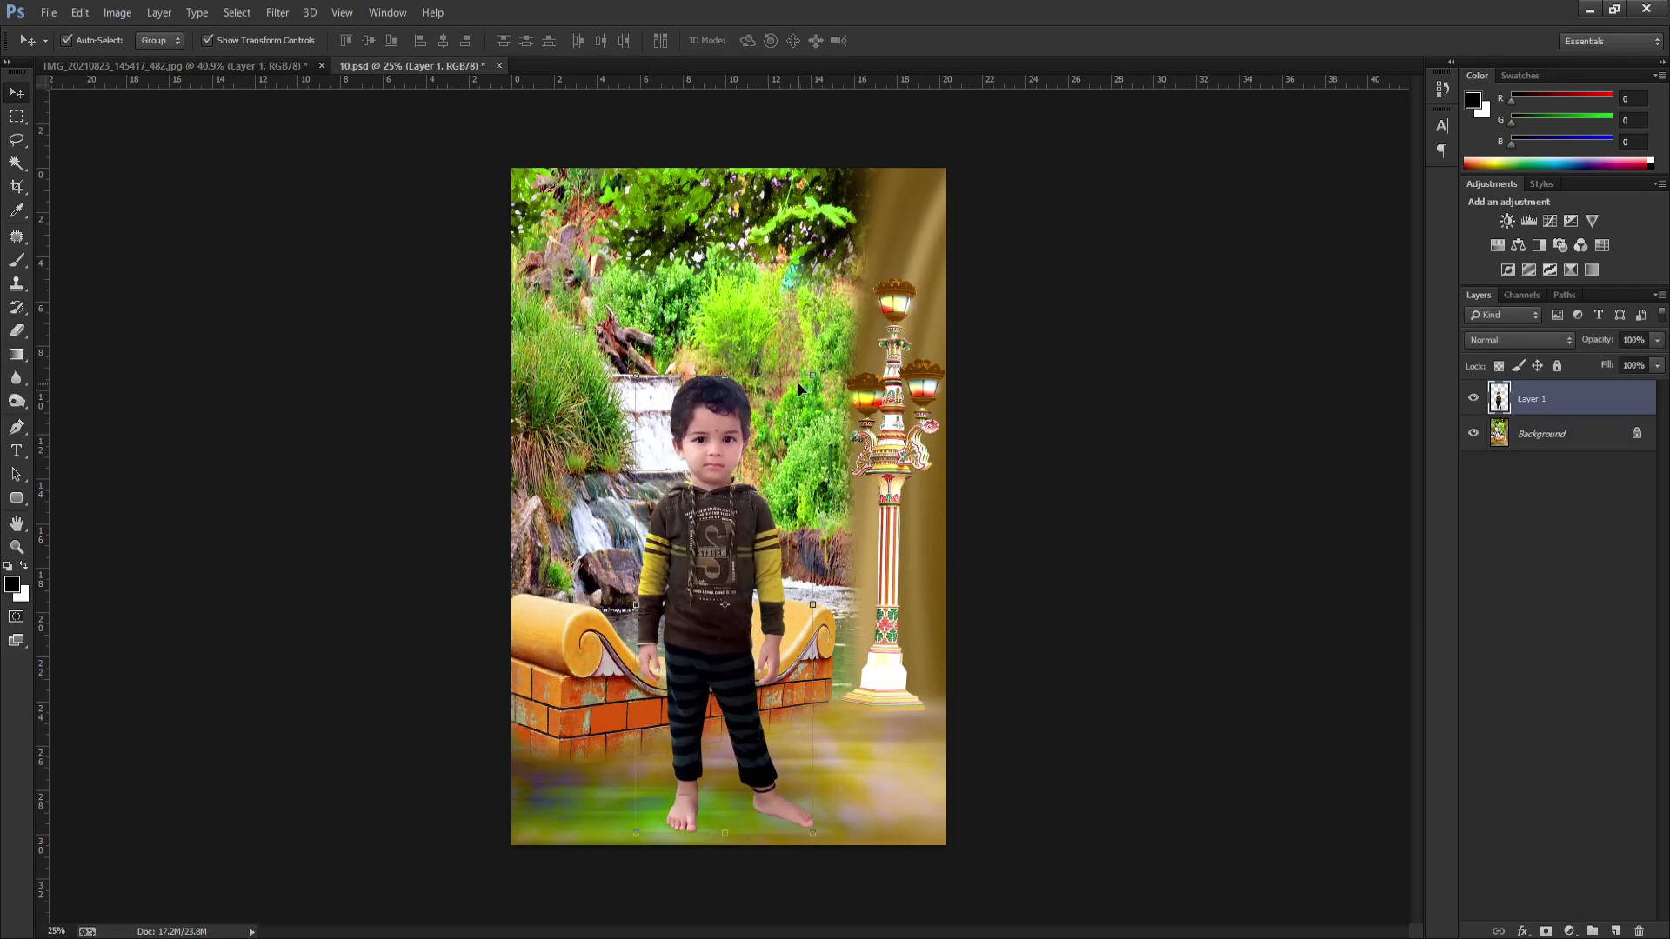
mouse_move(807, 376)
left_mouse_down()
mouse_move(879, 204)
mouse_move(857, 226)
left_mouse_up()
left_click_drag(786, 392, 769, 402)
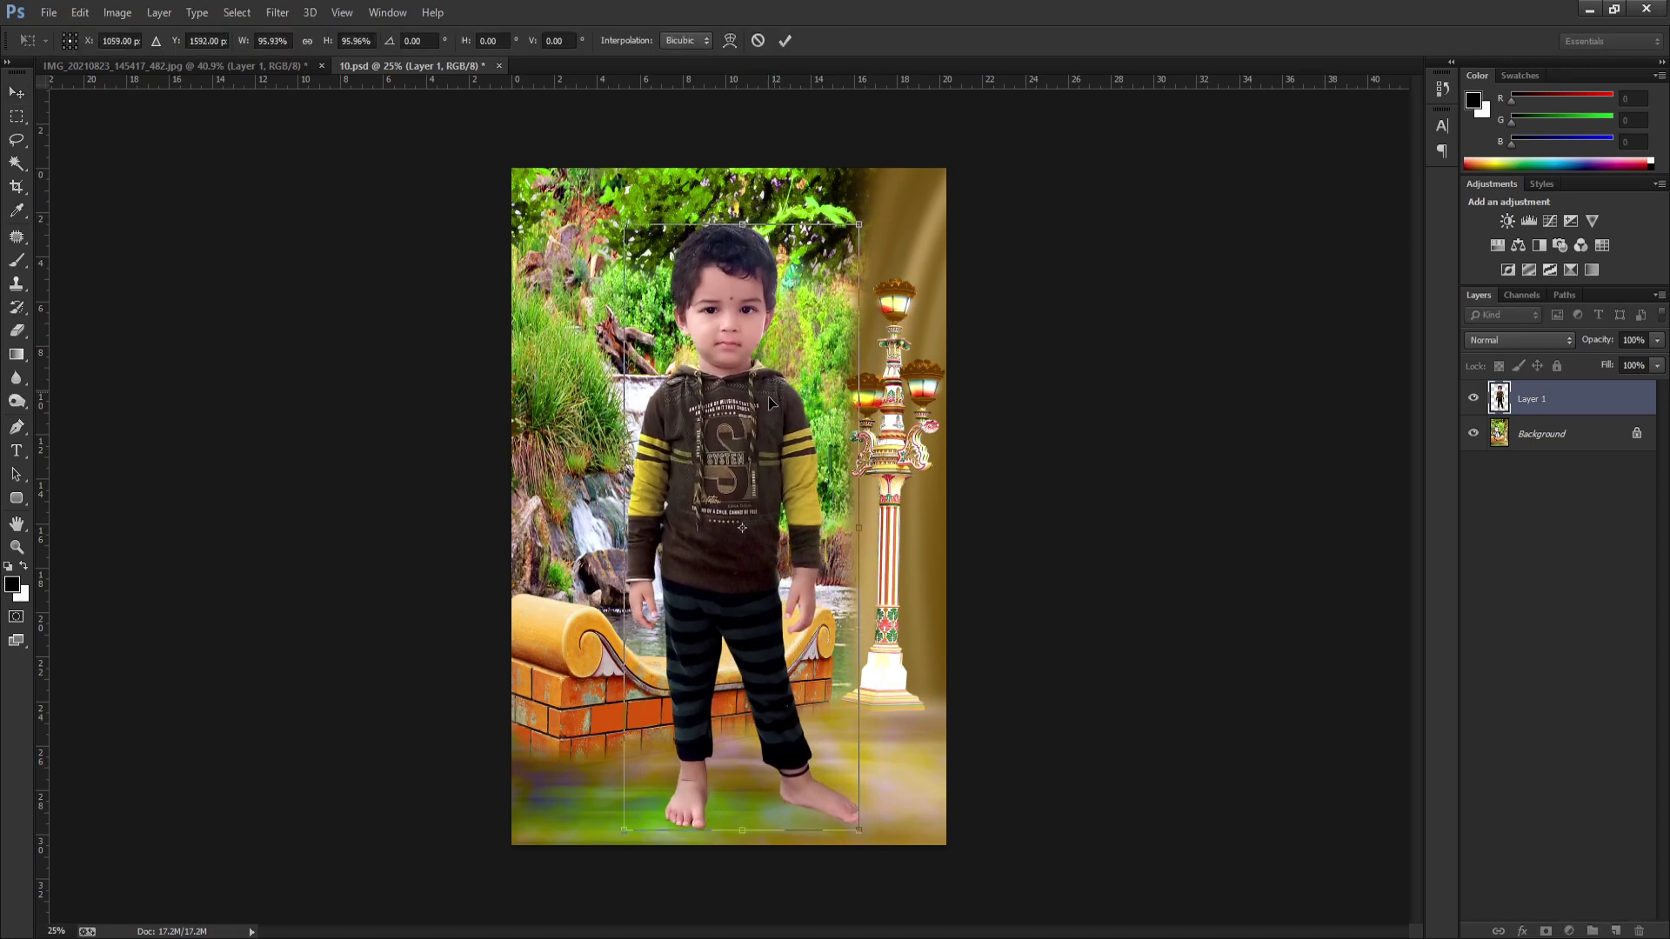
key("Return")
Step: Rescale the boy to about 83%, then about 101%, nudging him into place in front of the wall
left_click(1190, 690)
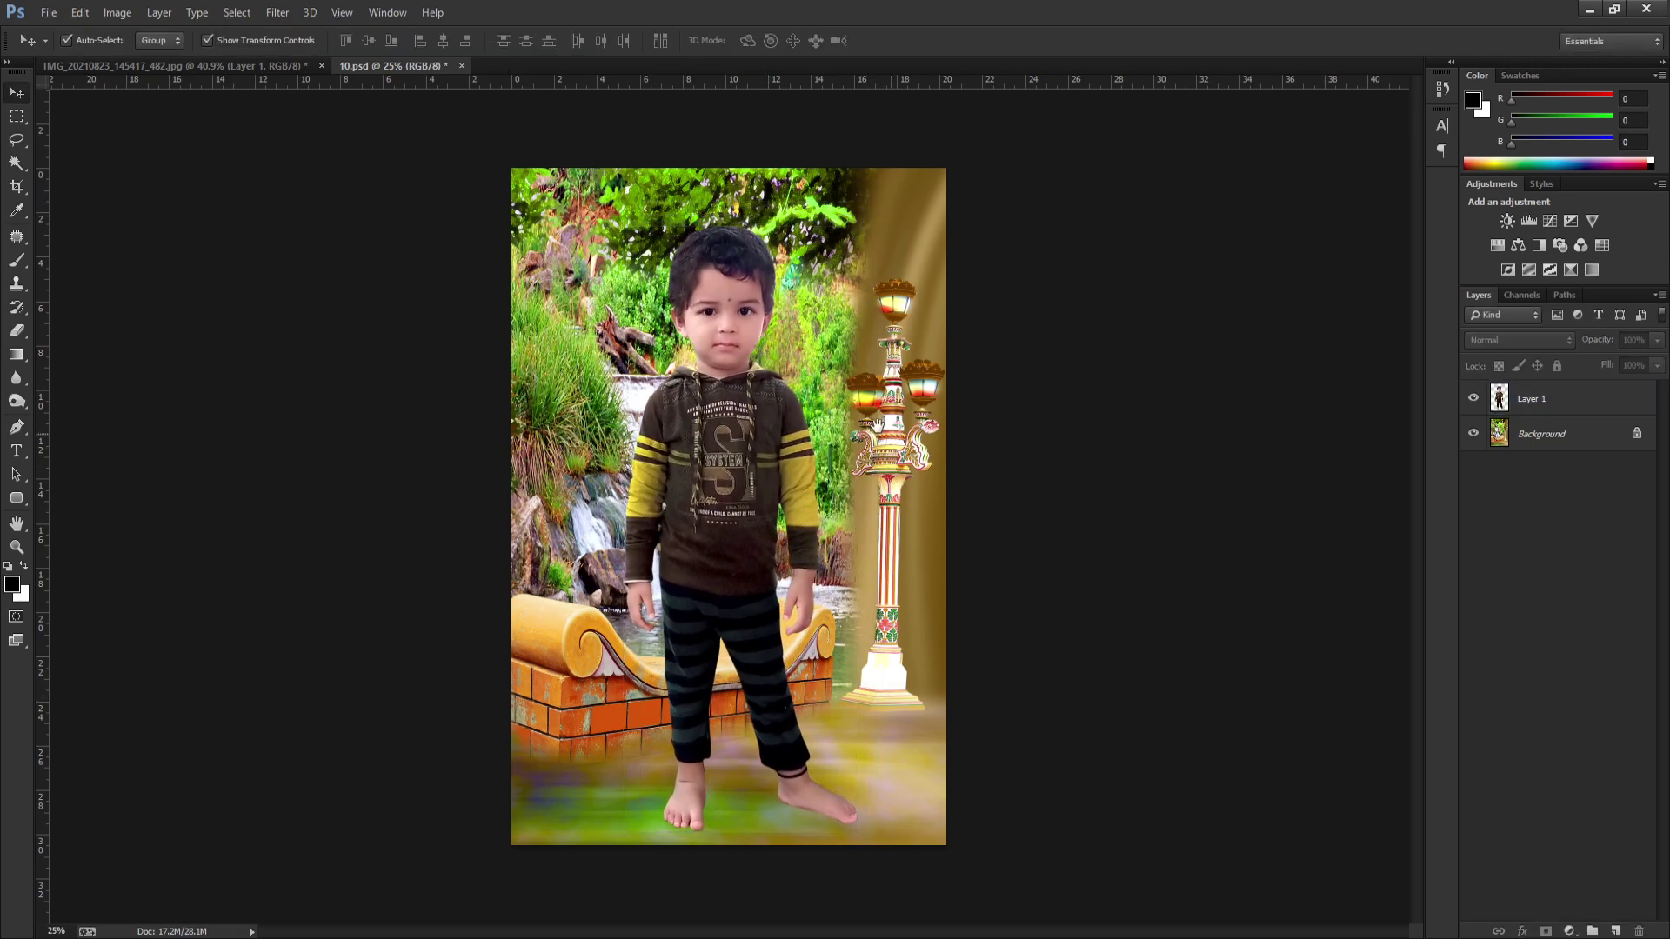
scroll(757, 487, "up", 5)
scroll(783, 418, "up", 2)
scroll(838, 379, "down", 1)
scroll(837, 379, "down", 2)
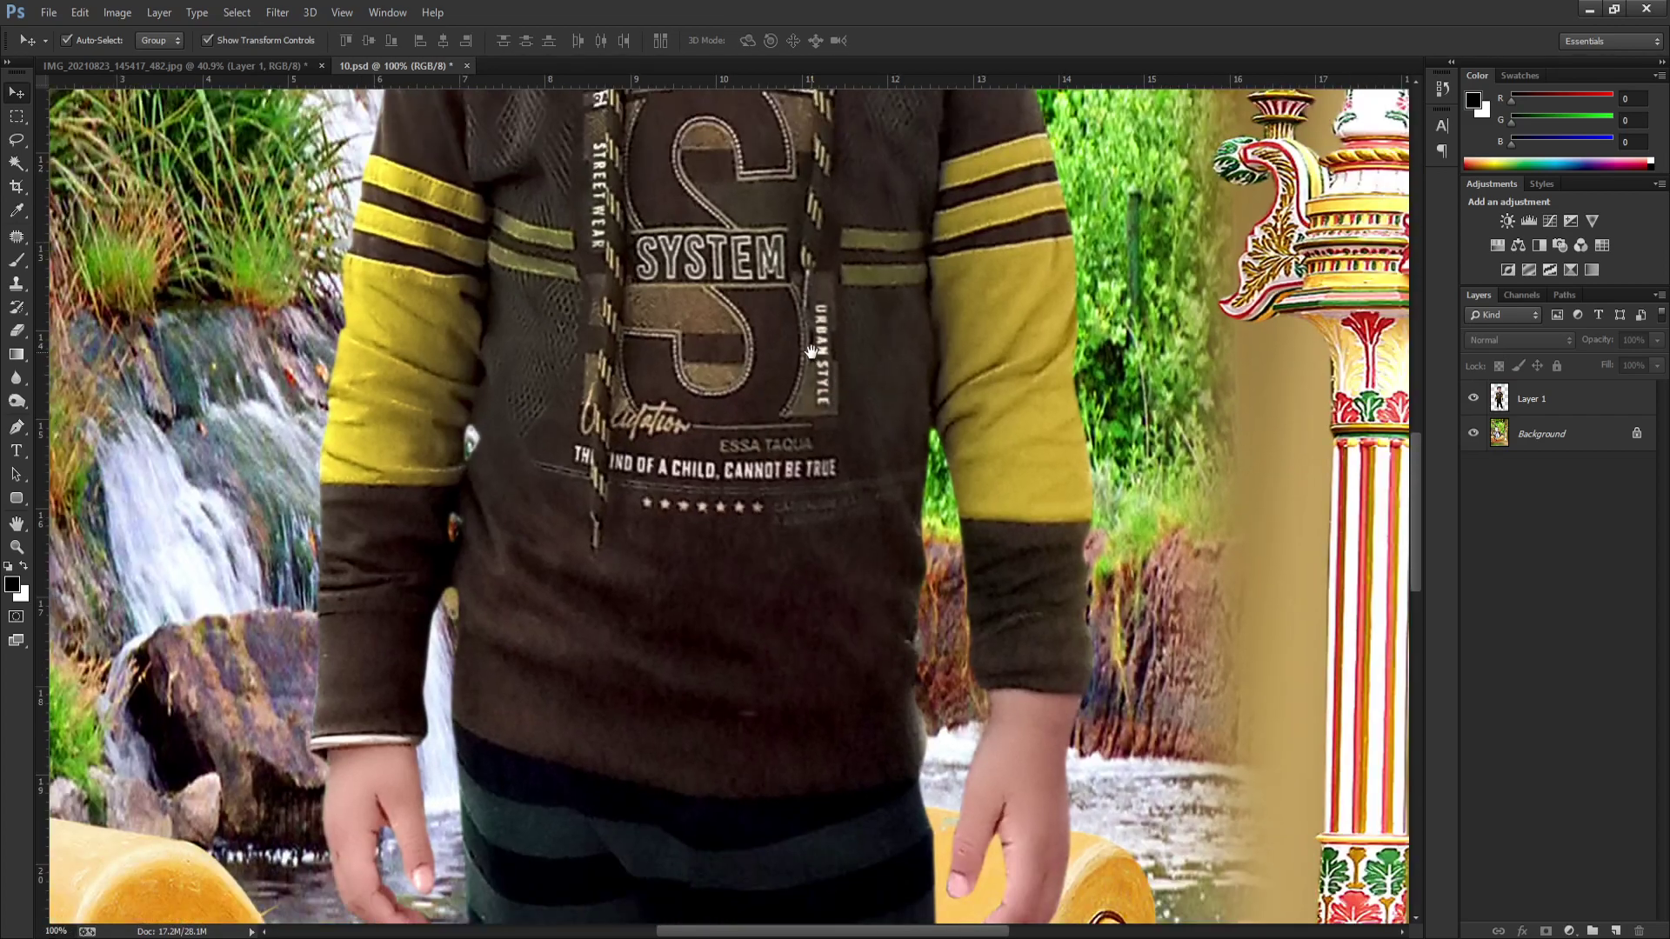
scroll(861, 368, "down", 2)
scroll(861, 368, "down", 1)
left_click(743, 344)
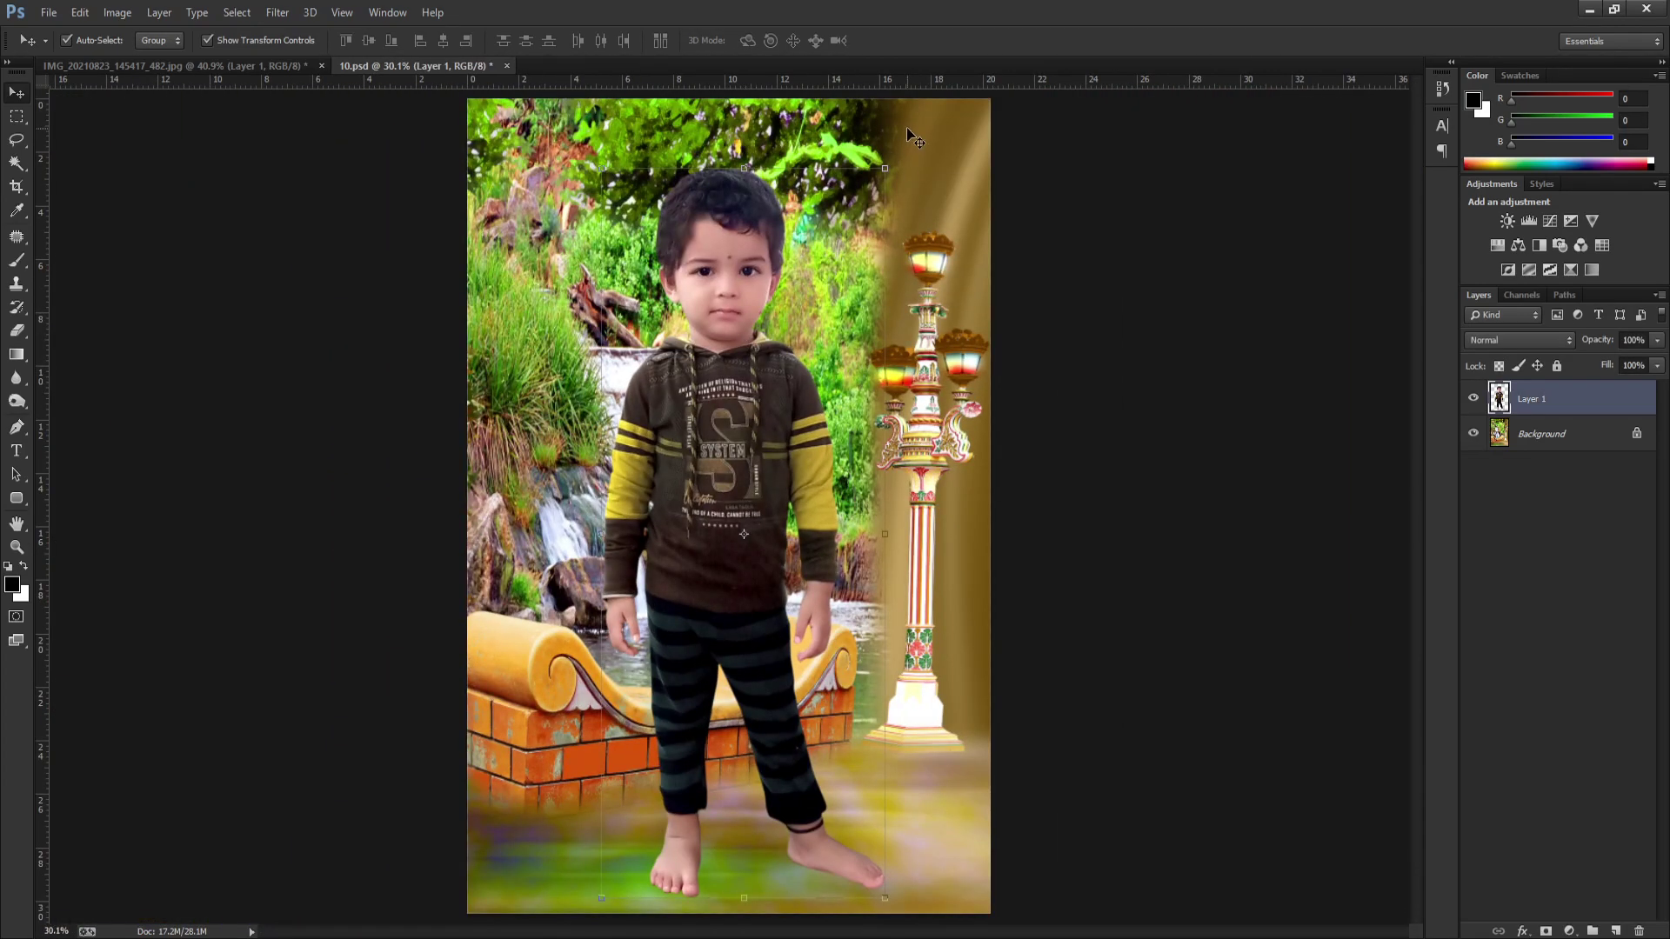
left_click_drag(882, 169, 861, 228)
left_click_drag(737, 406, 756, 415)
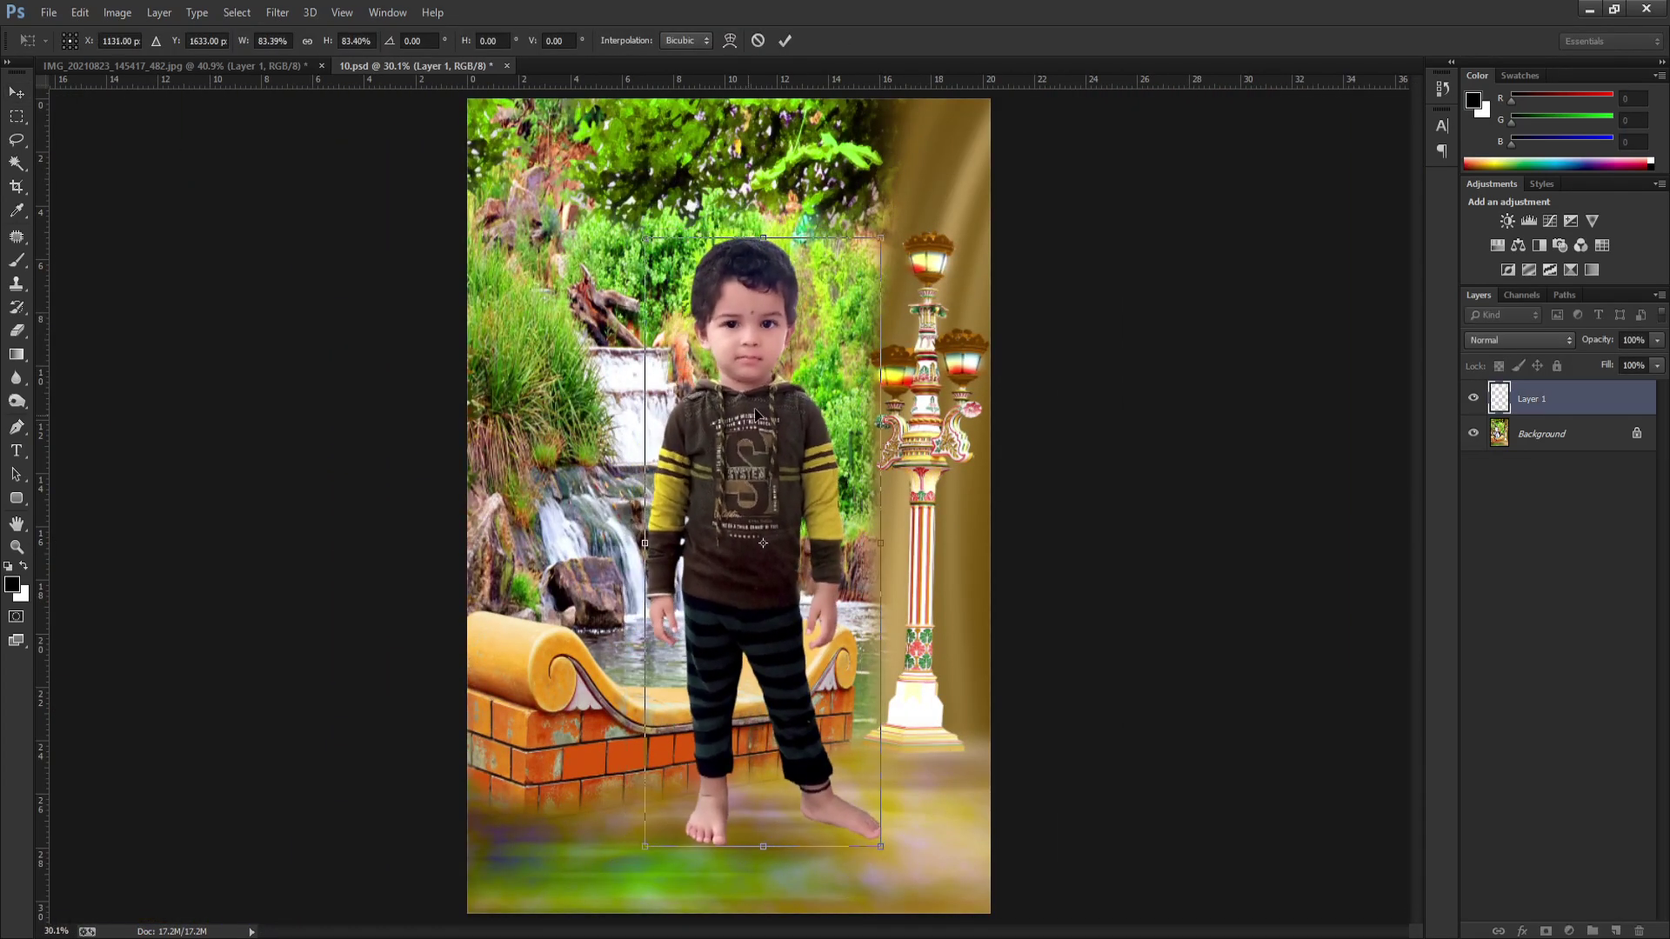
left_click_drag(882, 230, 894, 222)
mouse_move(787, 348)
left_mouse_down()
mouse_move(800, 374)
mouse_move(781, 423)
left_mouse_up()
key("Return")
left_click_drag(647, 258, 645, 251)
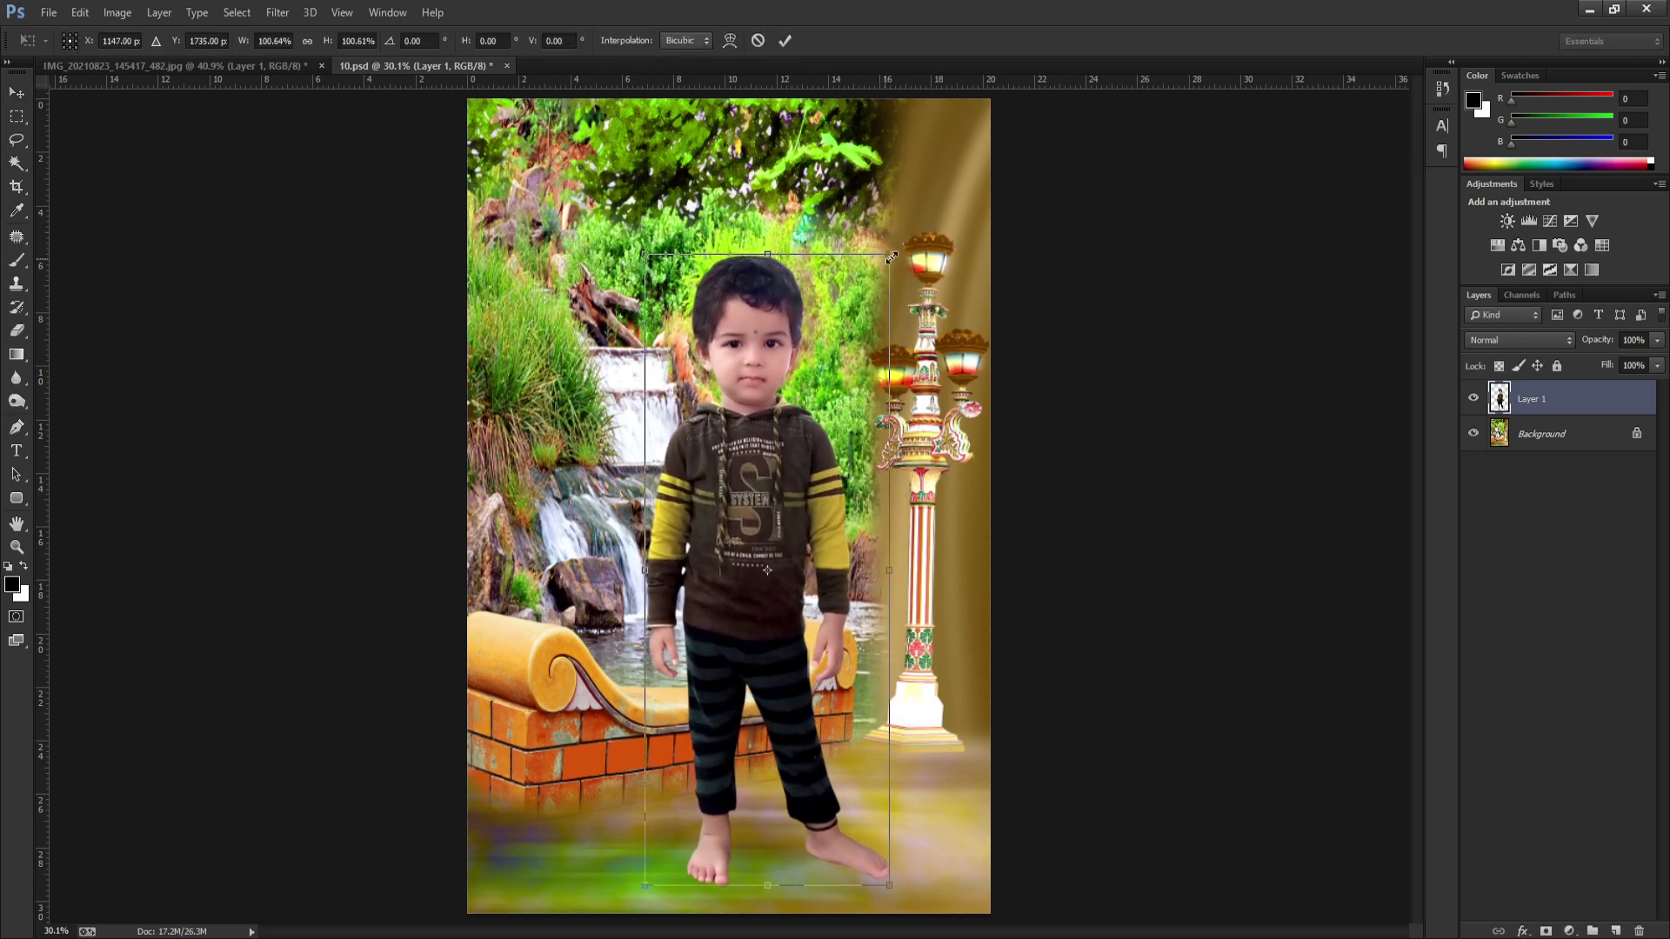
key("Return")
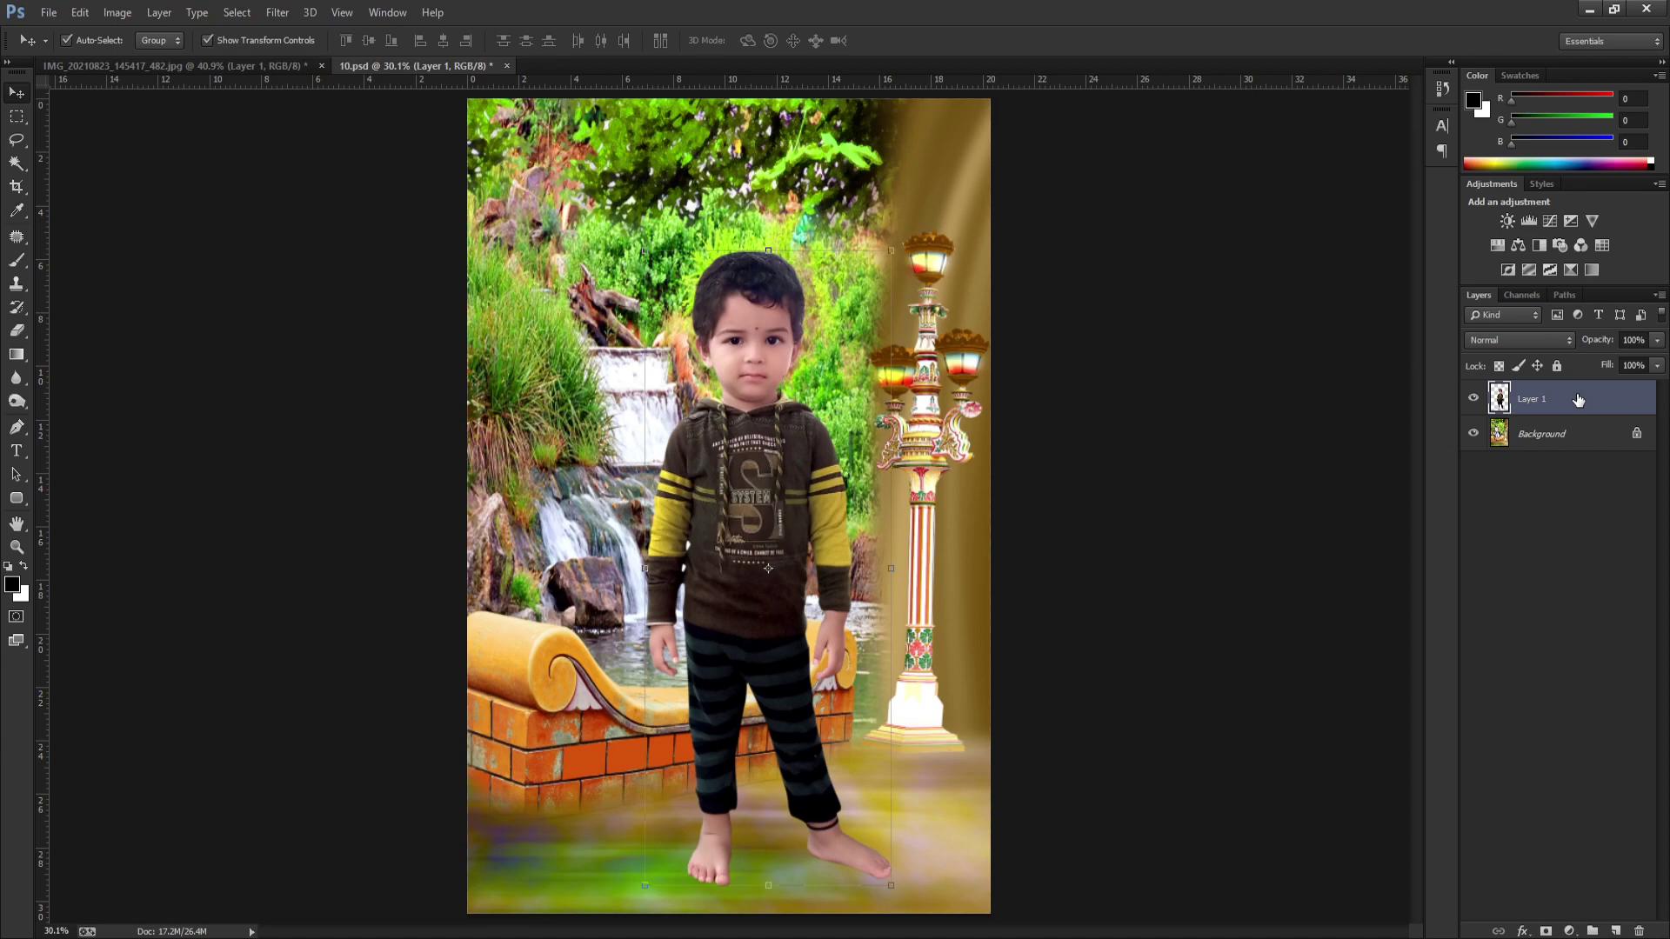
Step: Duplicate the boy's layer and give Layer 1 copy a repositioned drop shadow
key("ctrl+j")
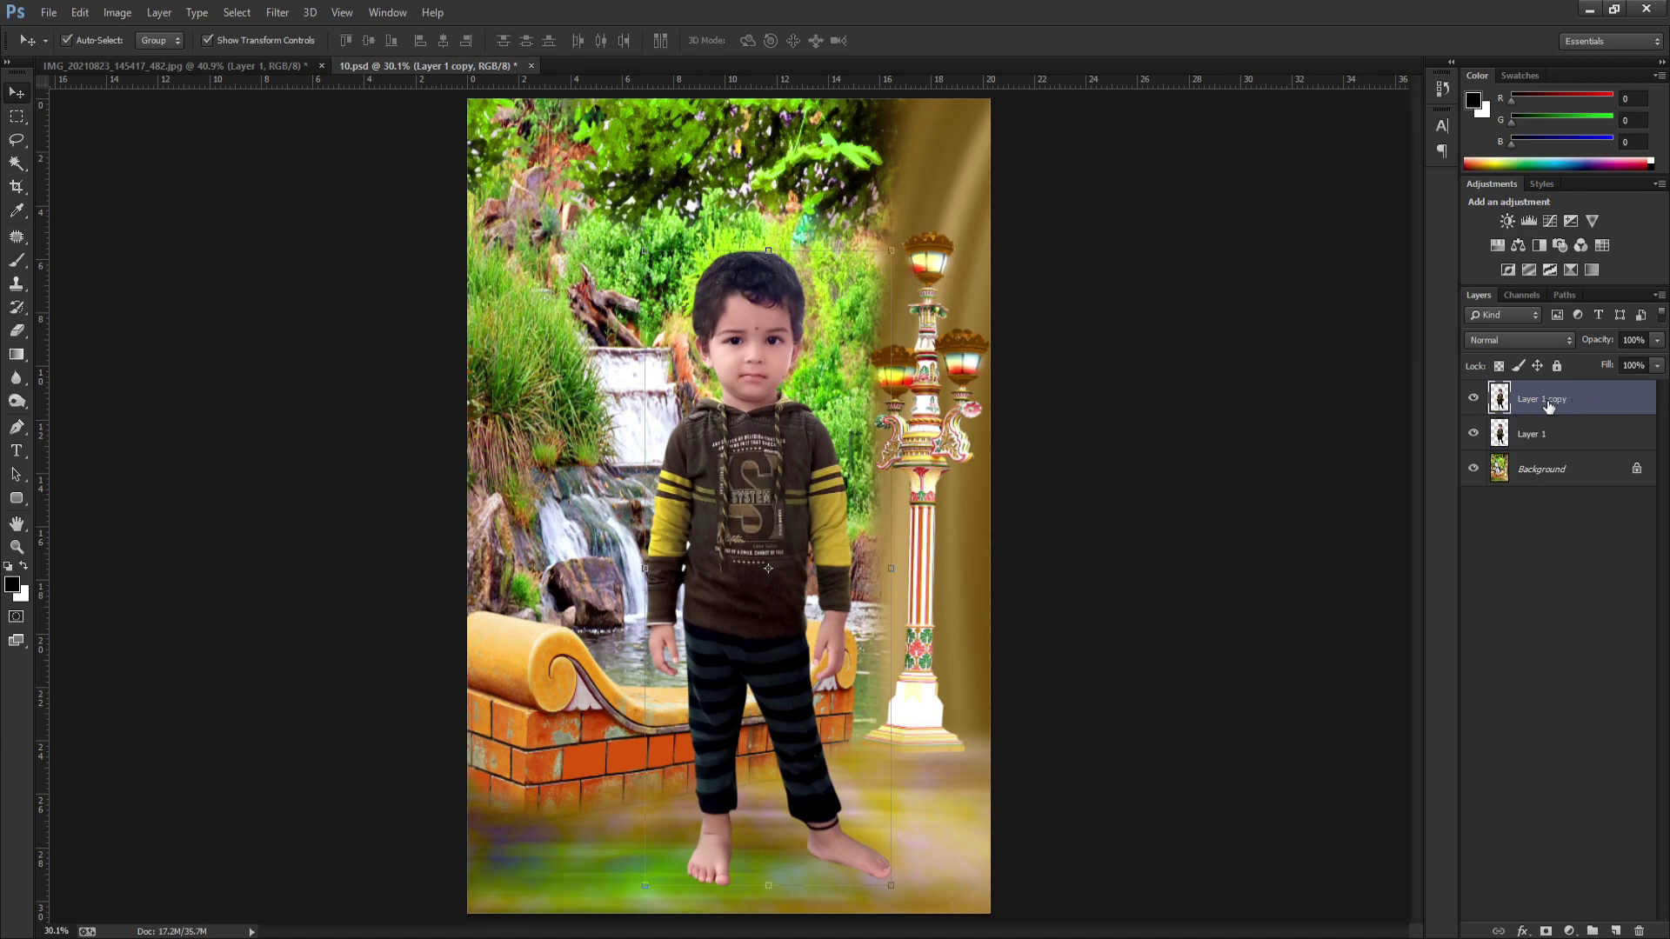
key("space")
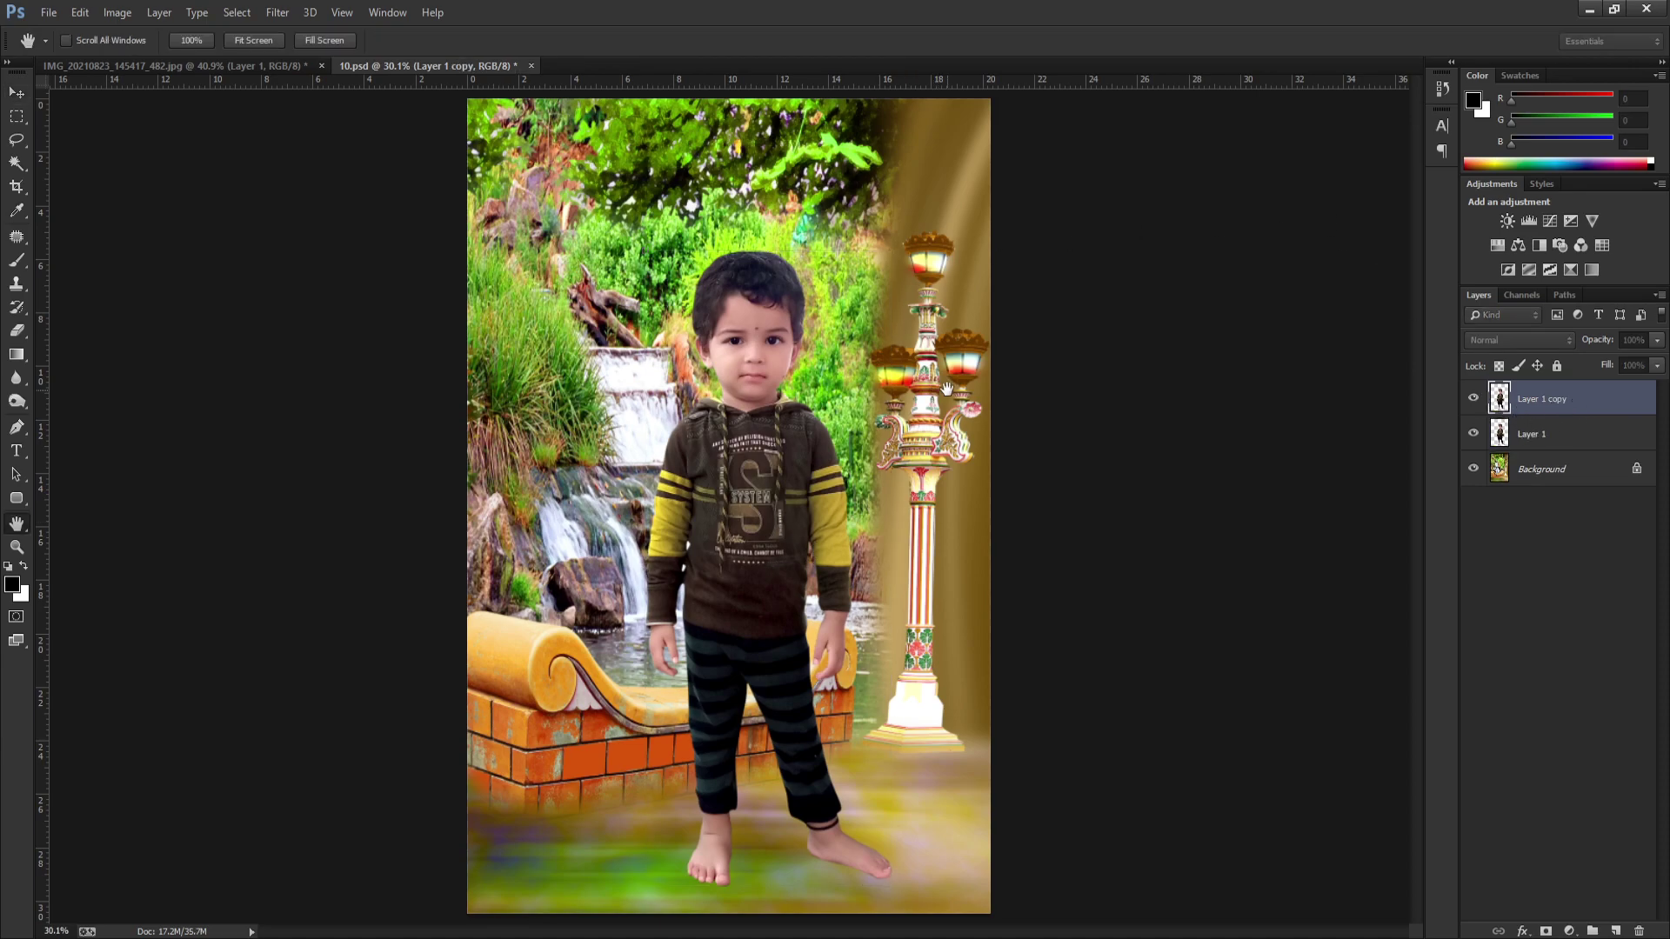
left_click_drag(1150, 446, 888, 481)
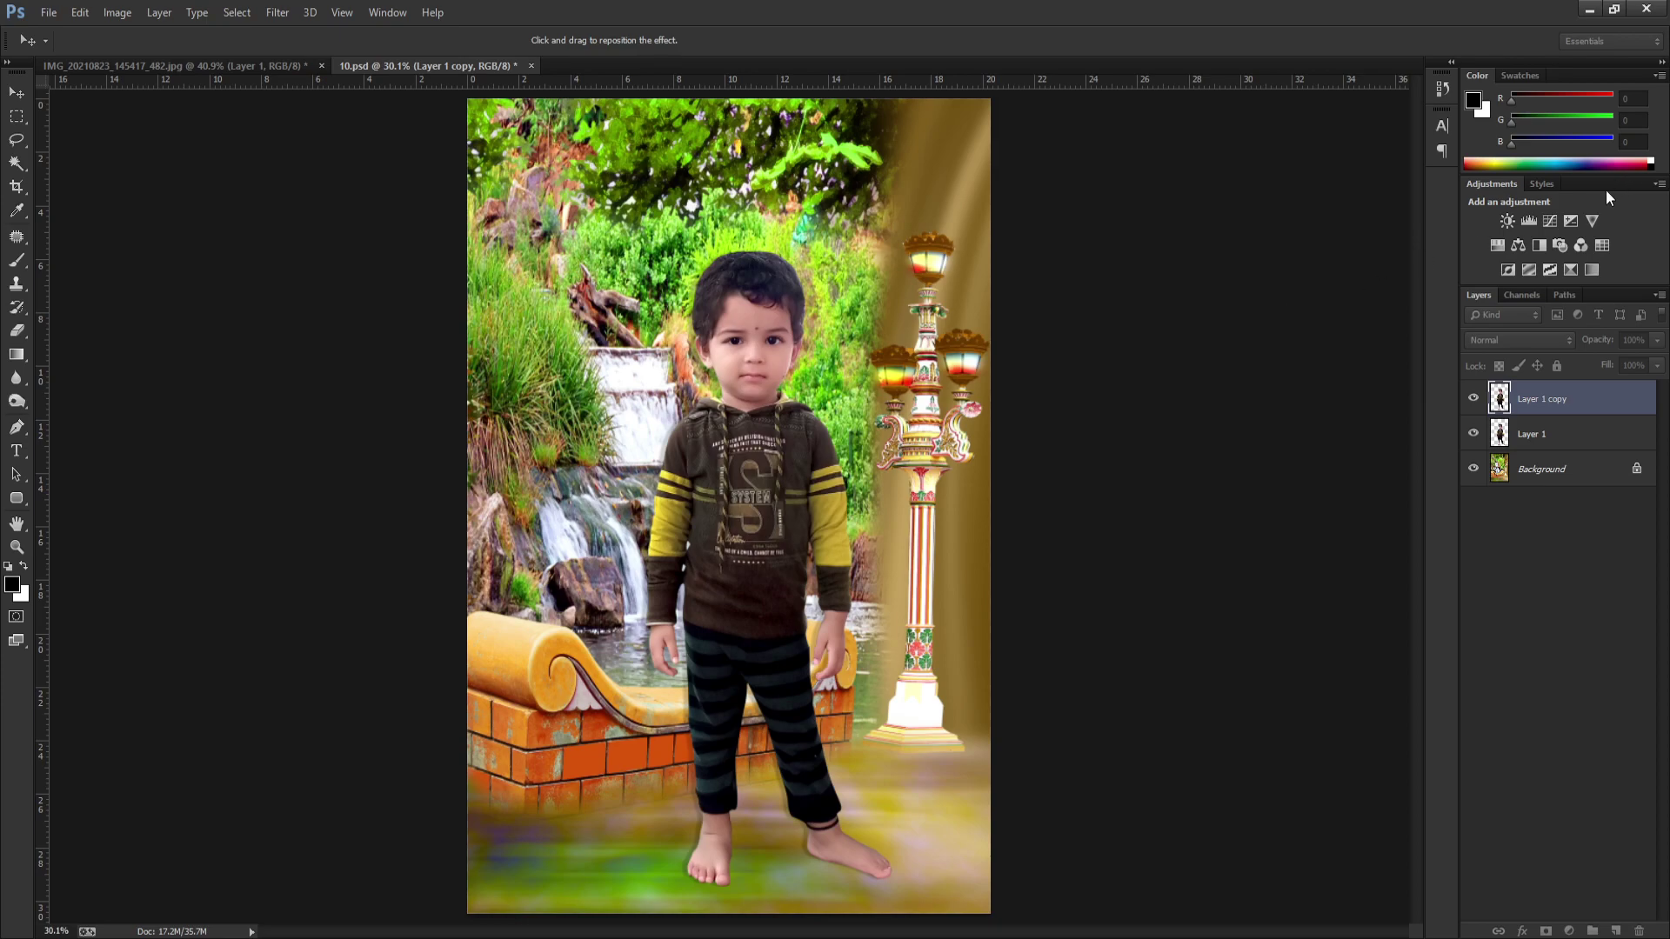
key("Return")
Step: Clear the rectangular selection and select both boy layers together
key("m")
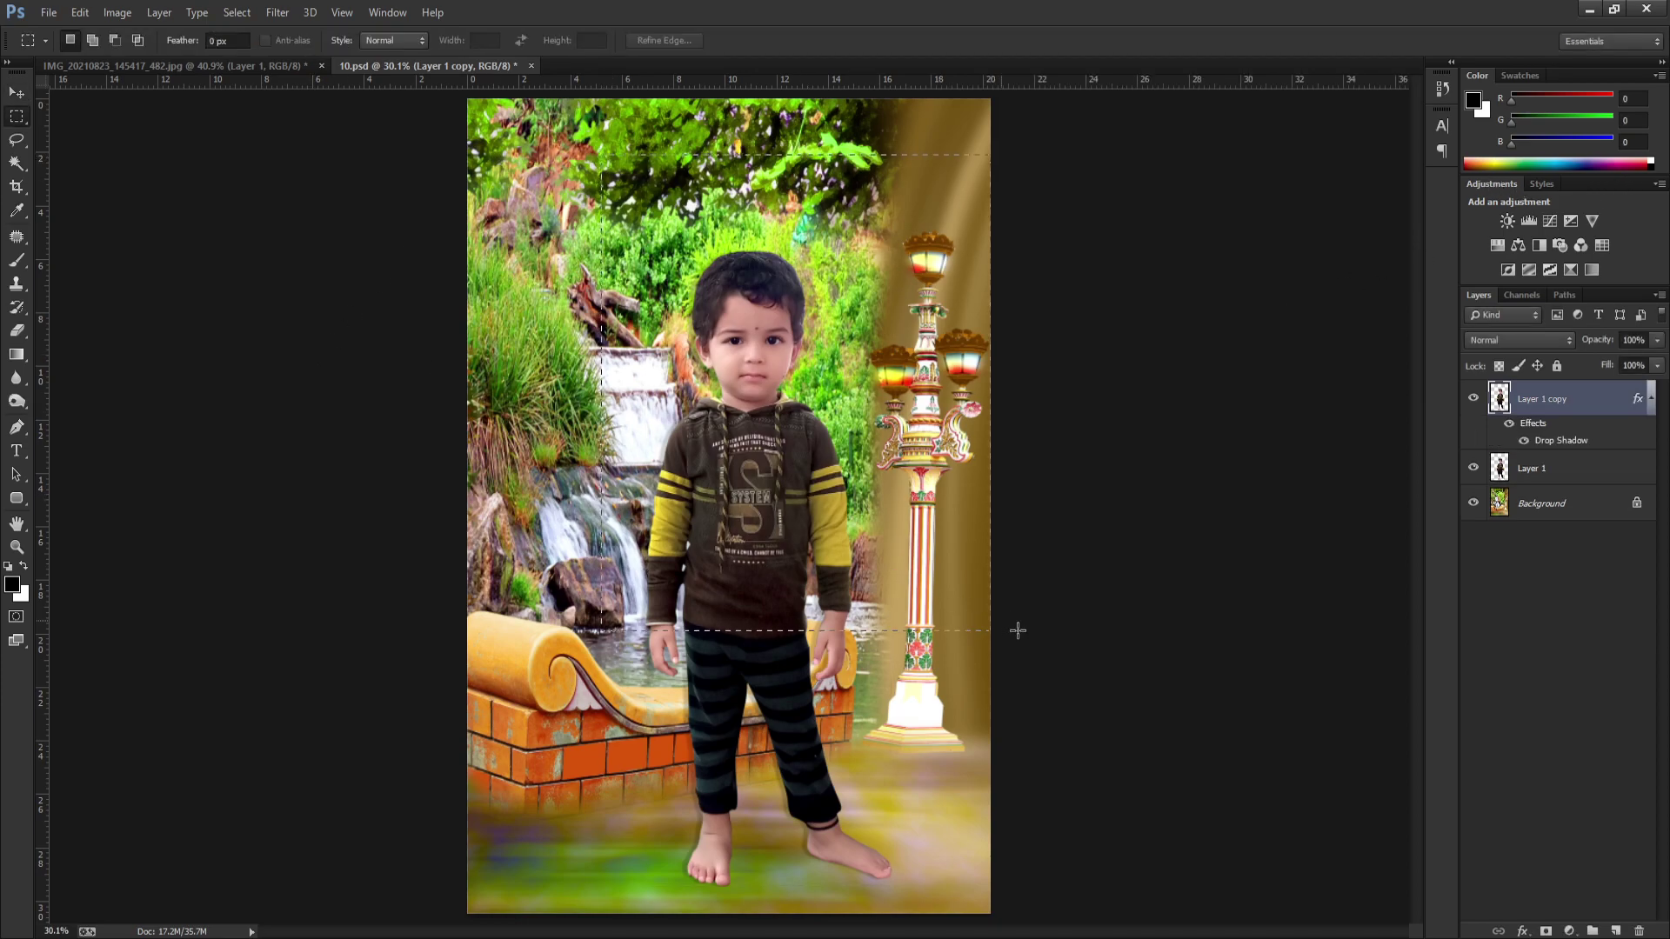
key("ctrl+d")
key("v")
key("e")
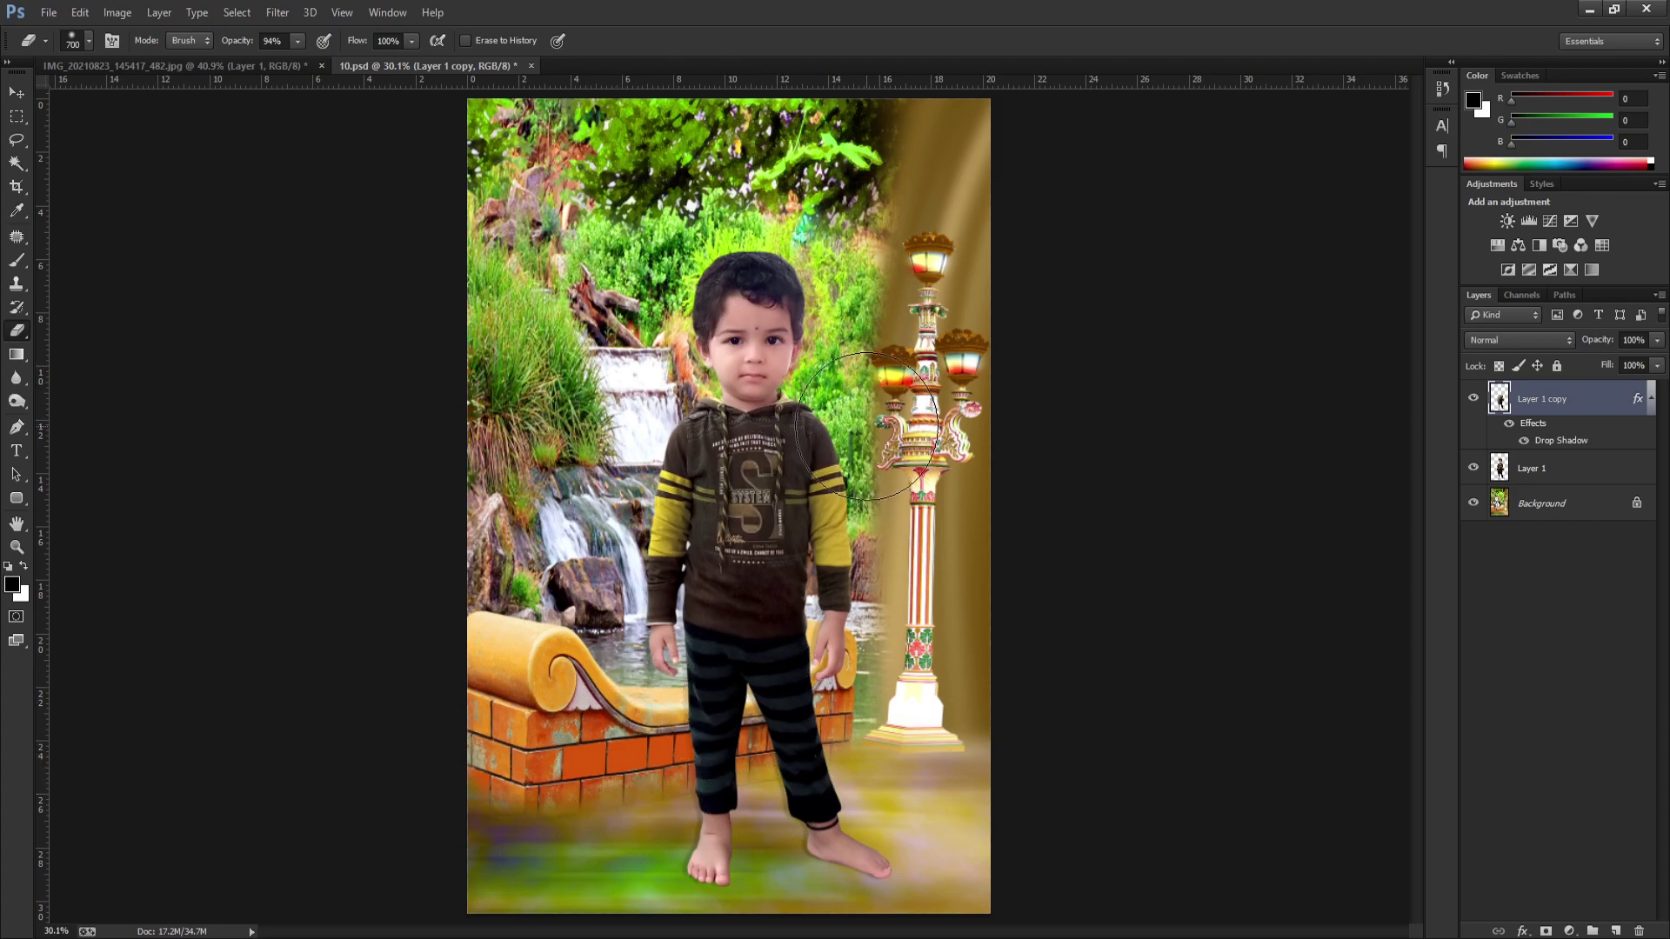
key("v")
left_click(1580, 470, "shift")
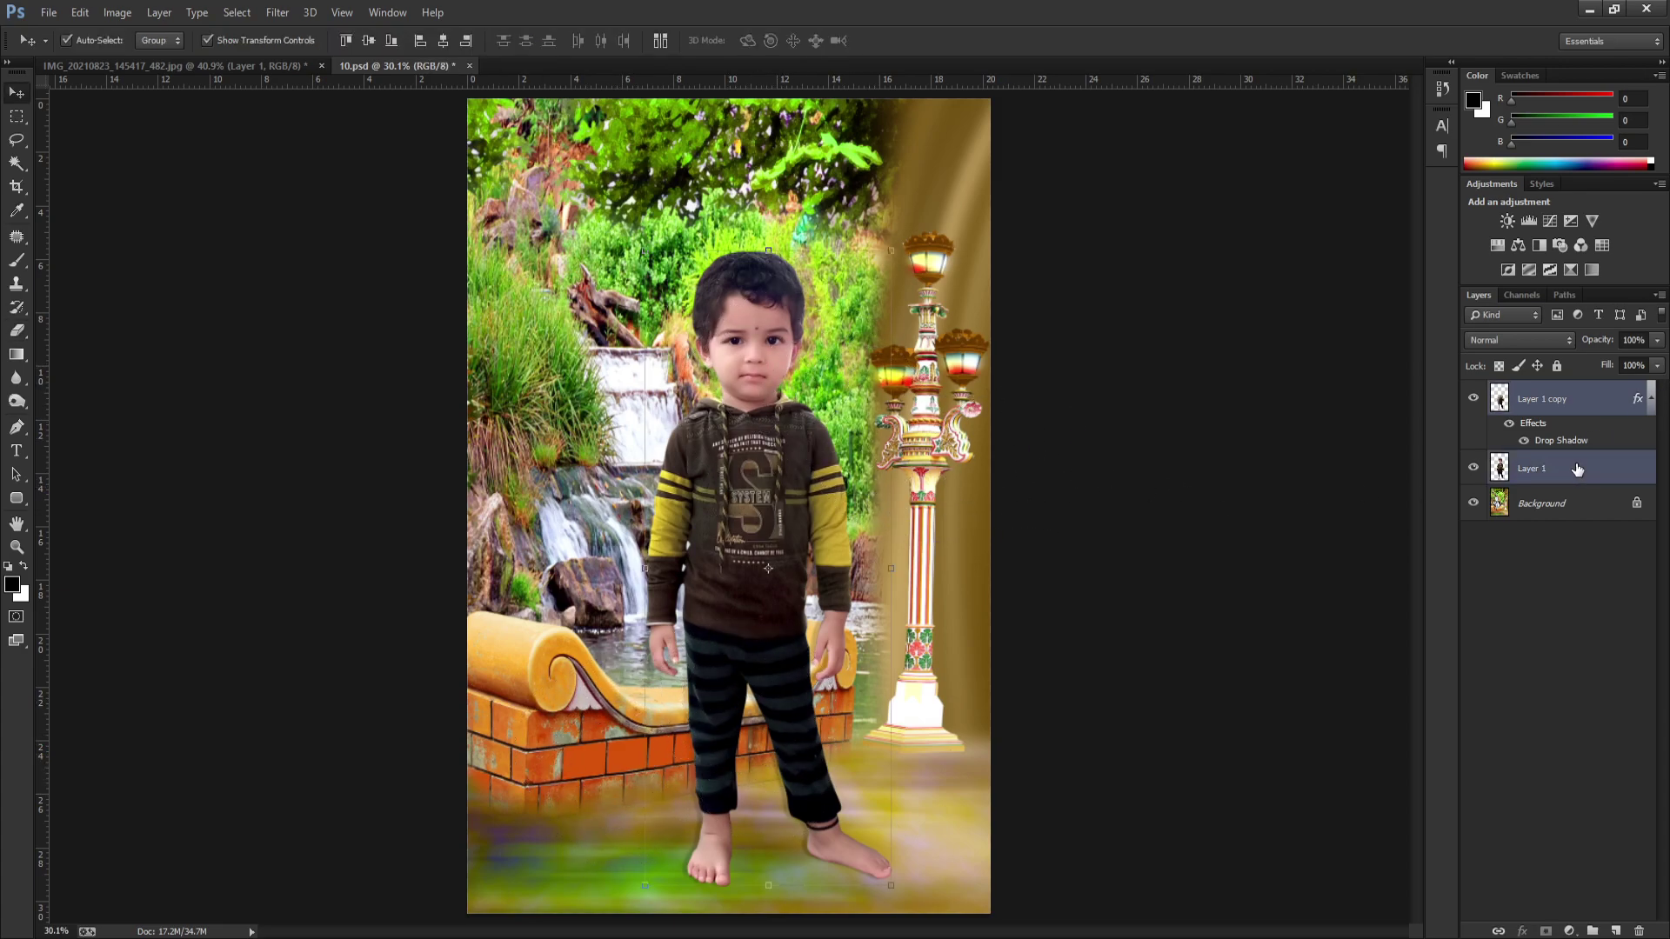
Step: Group the two boy layers and hide Layer 1 in the original boy photo
key("ctrl+g")
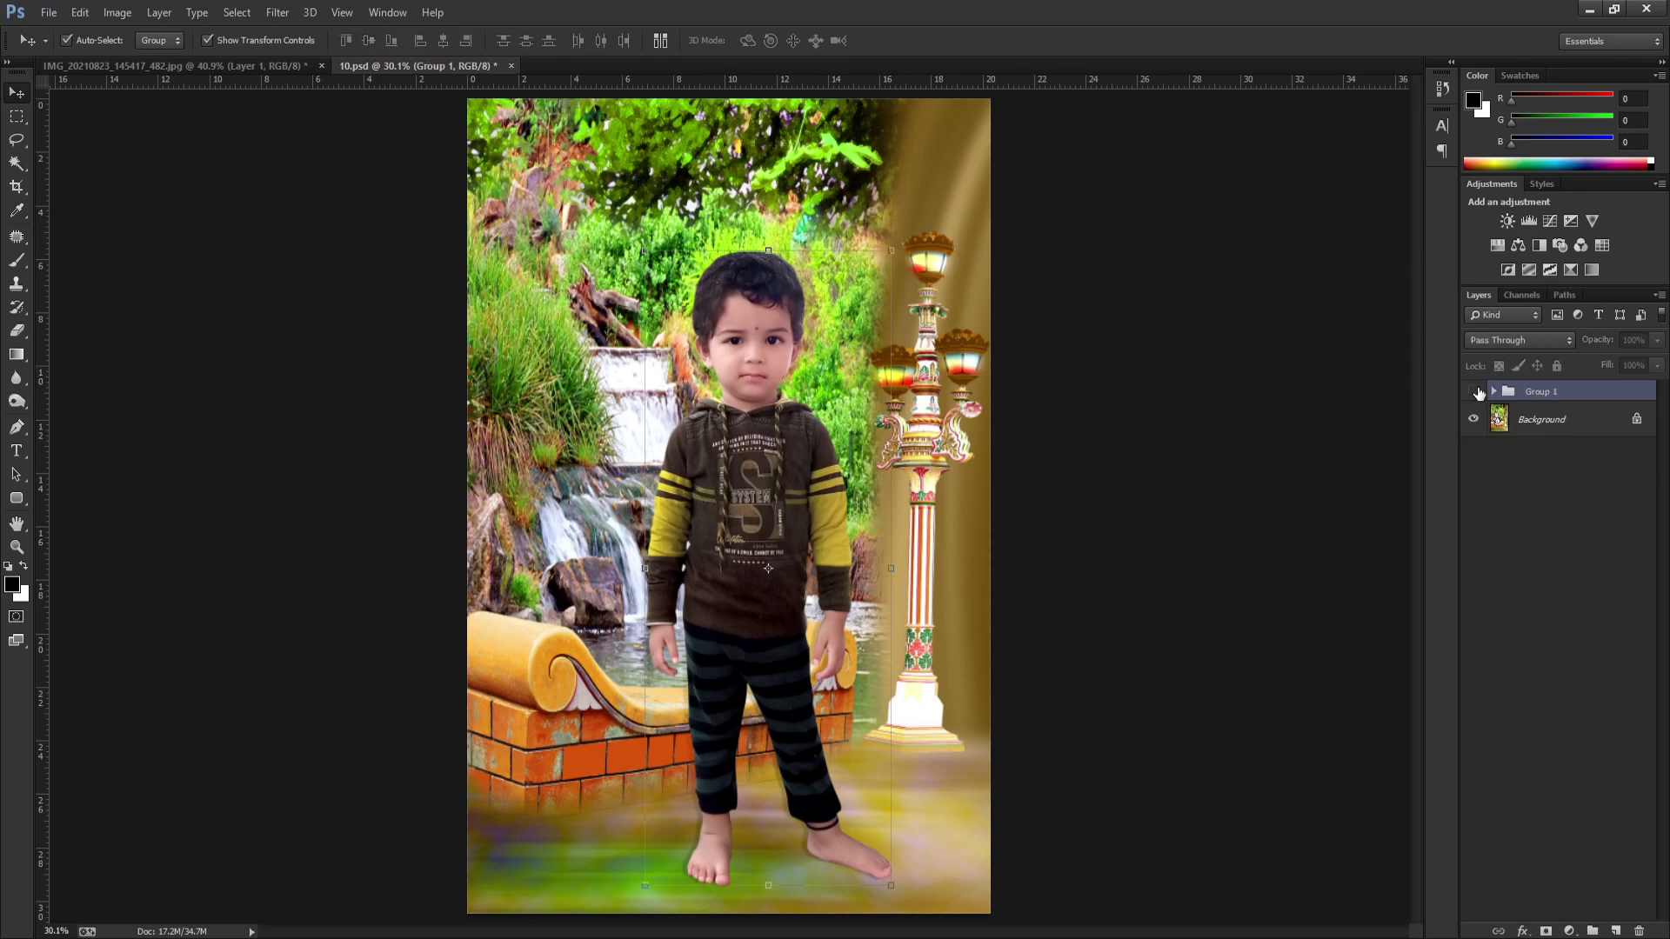
left_click(1473, 391)
left_click(1473, 391)
left_click(1474, 390)
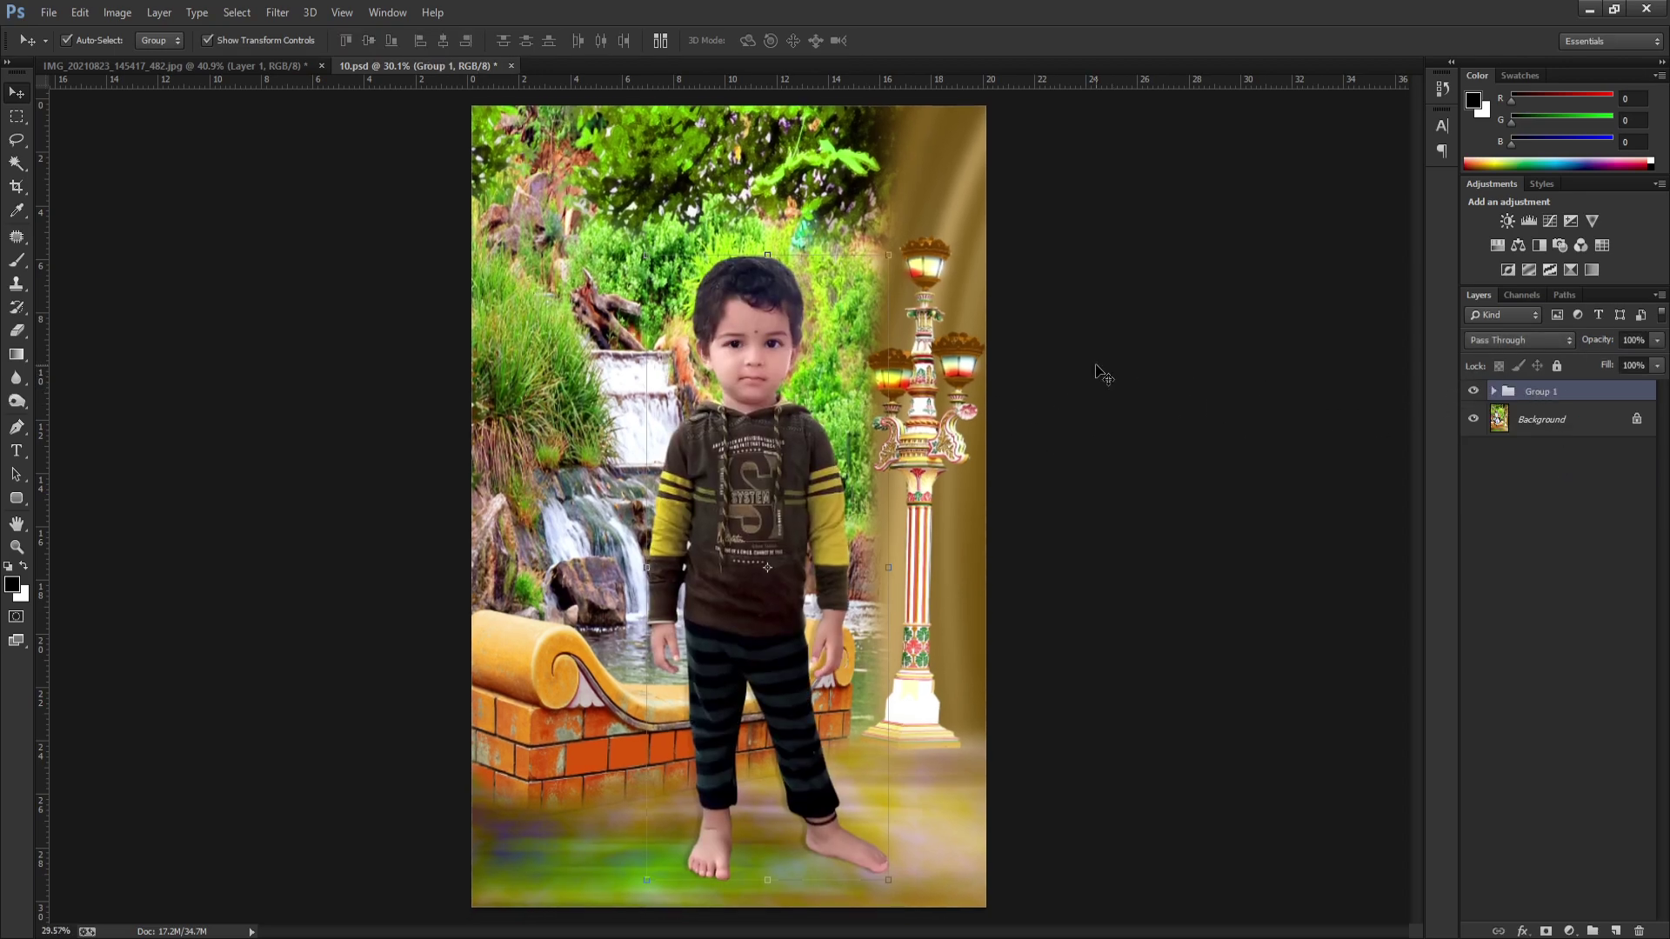
key("ctrl+Tab")
left_click(1474, 398)
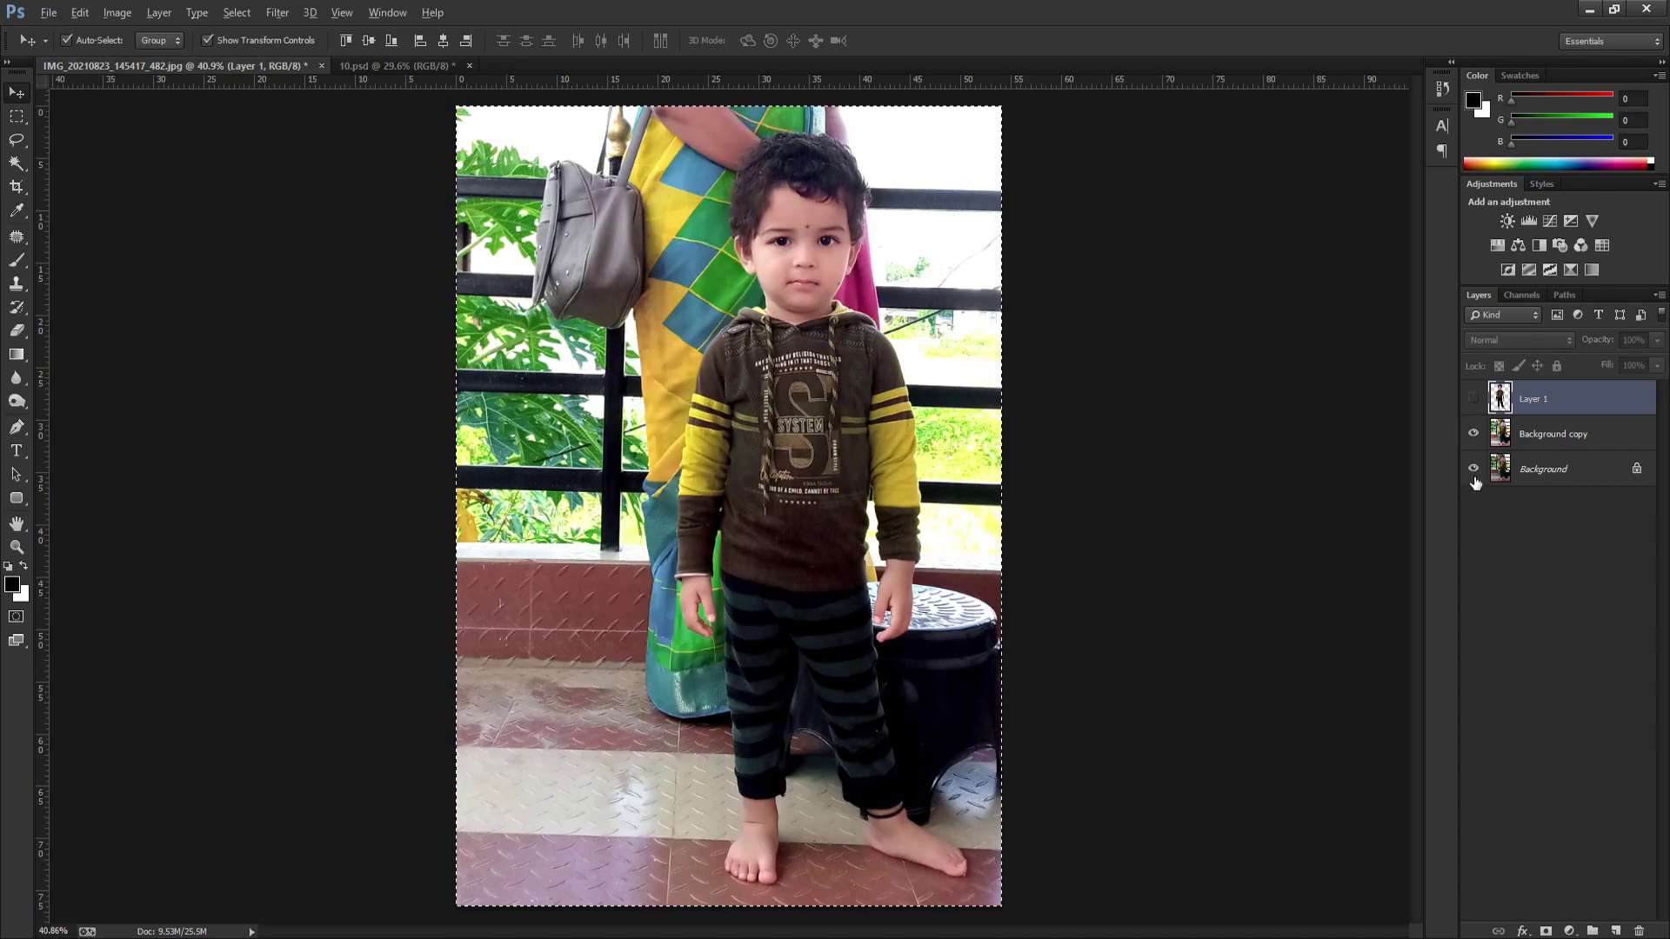
key("ctrl+v")
key("ctrl+Tab")
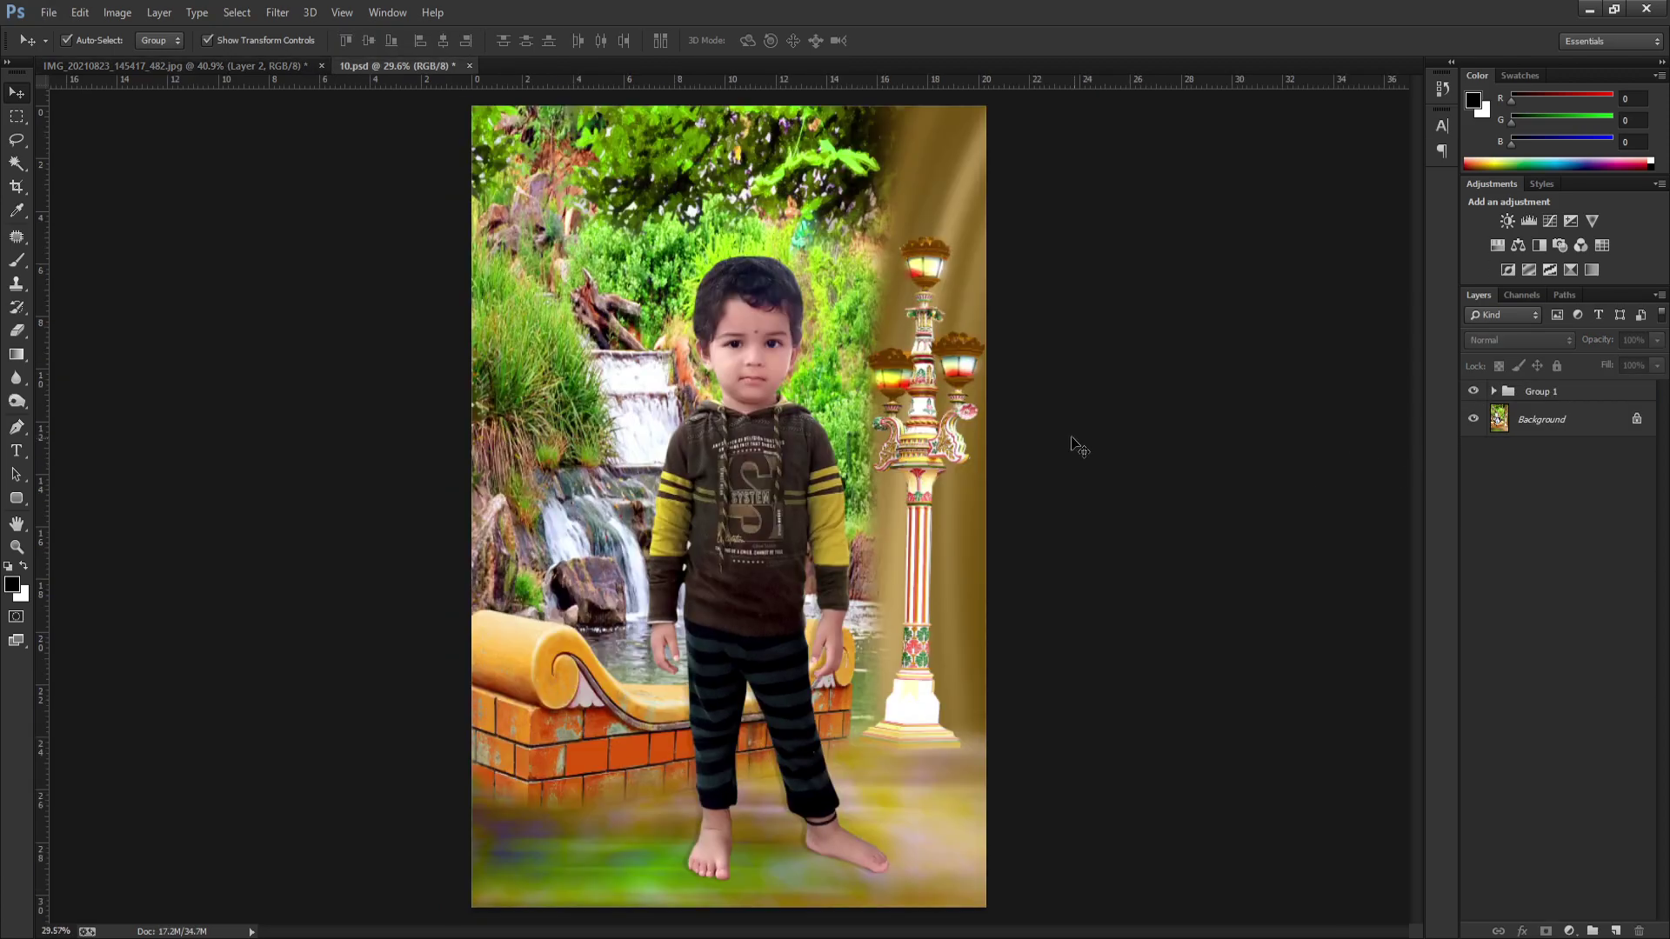
Step: Crop 10.psd to 8 × 12 cm at 300 px/cm resolution
left_click(11, 187)
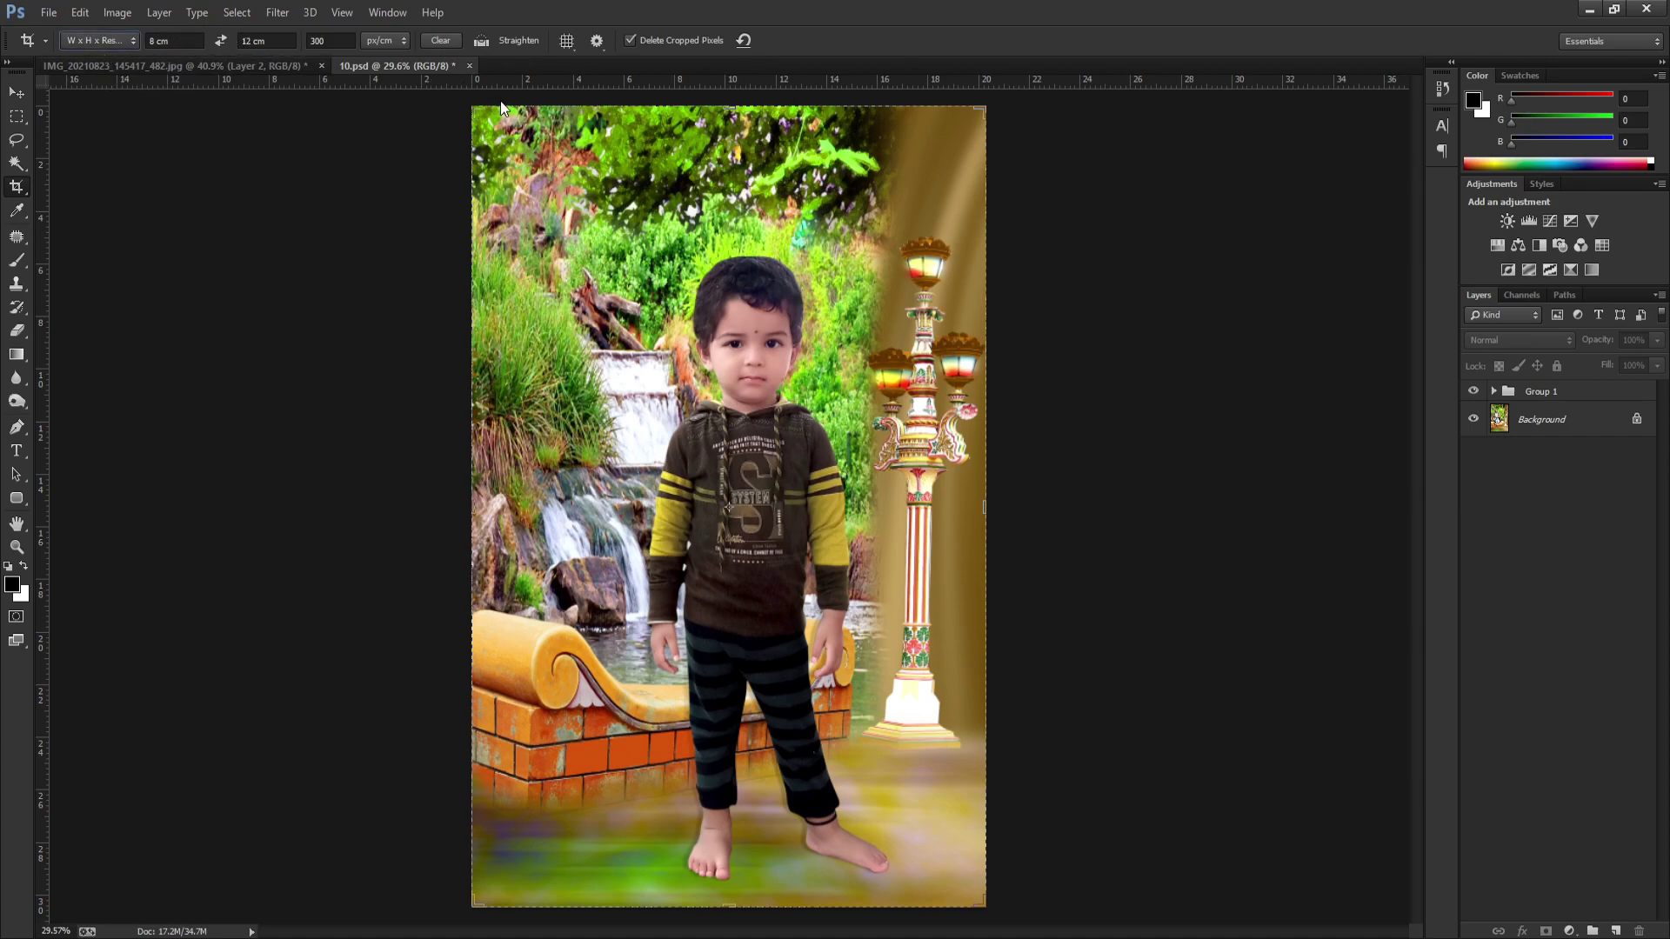
left_click(172, 40)
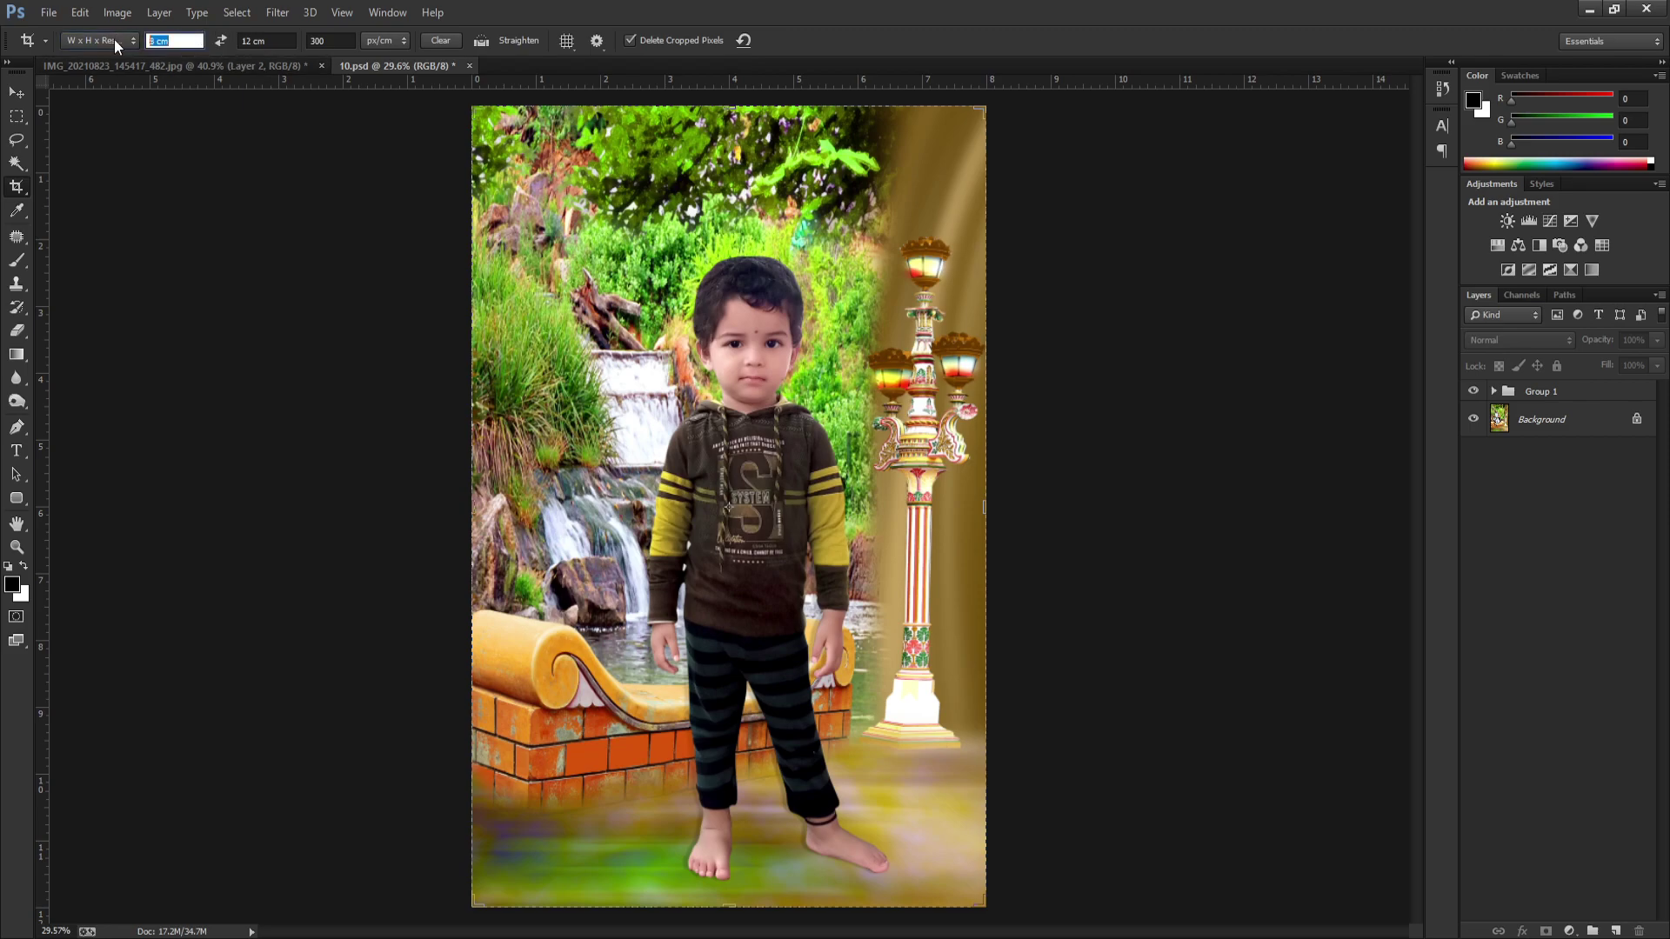
type("8")
key("Tab")
key("Tab")
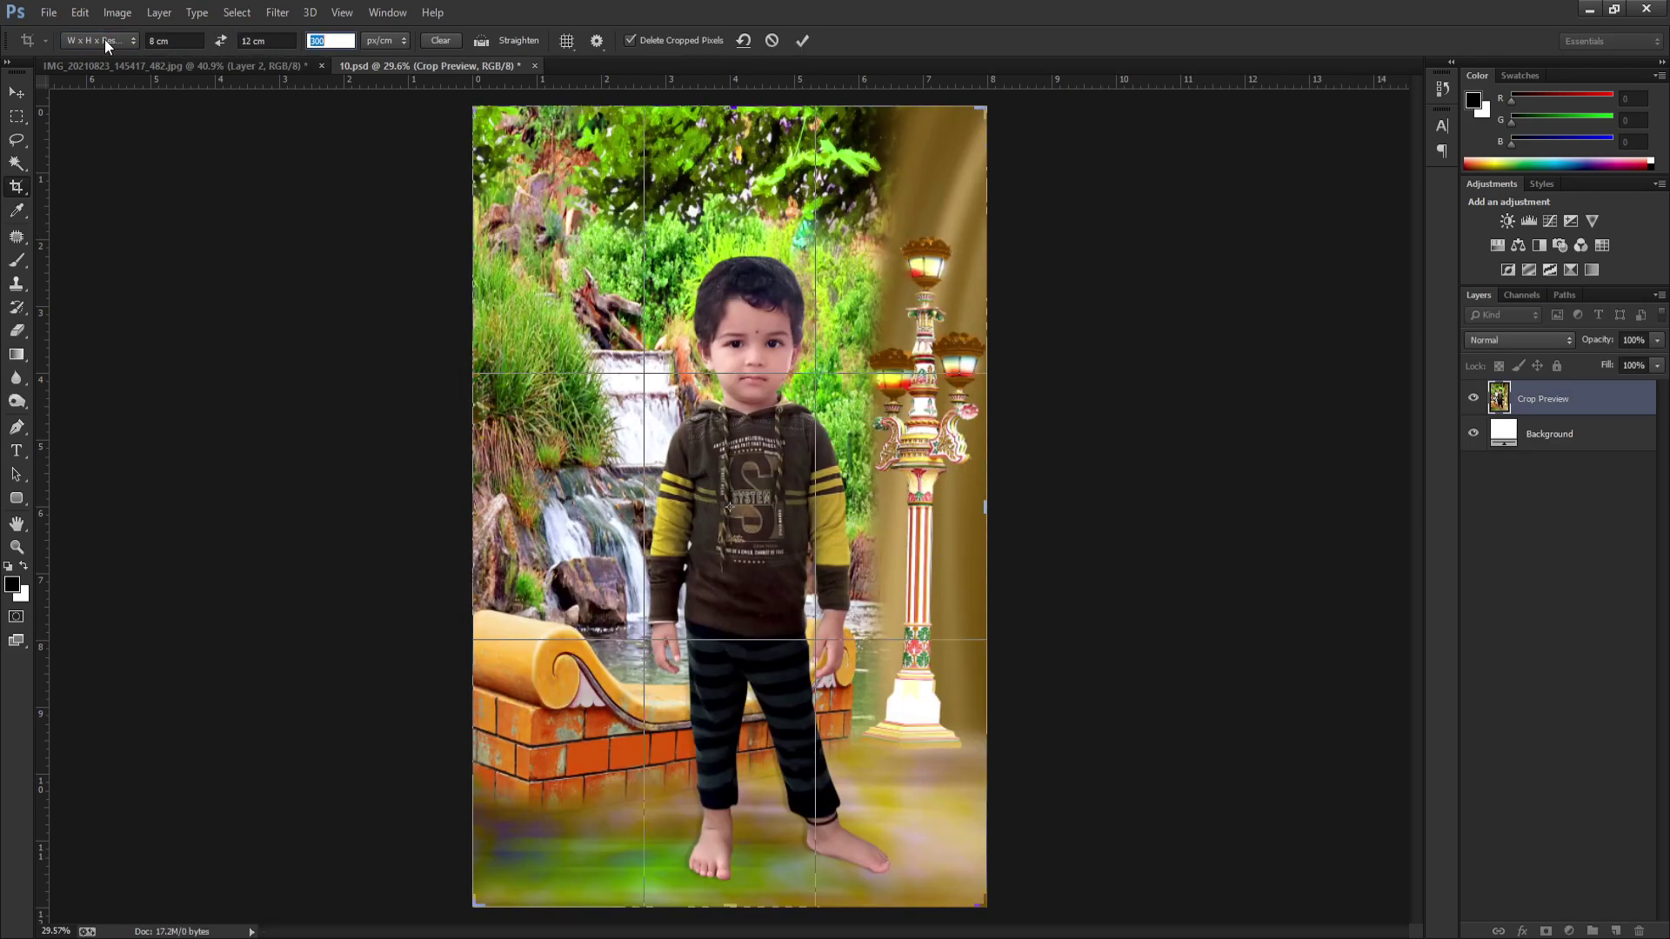
type("300")
key("Return")
key("Return")
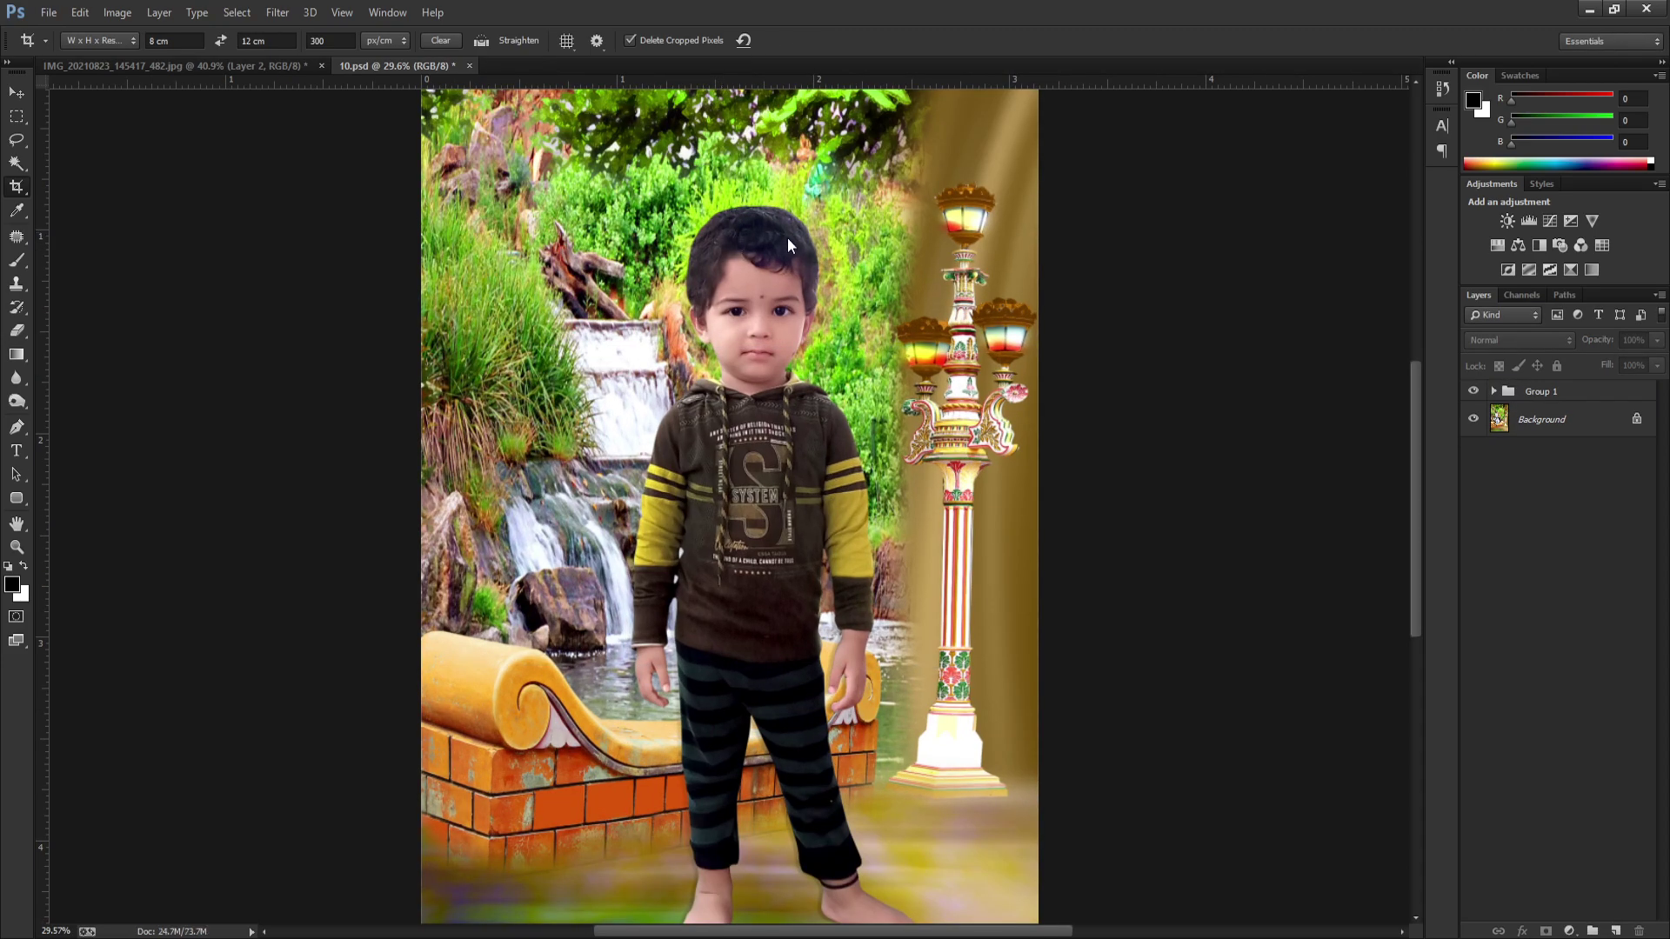
Step: Flatten the cropped composite into a single Background layer
key("ctrl+minus")
key("ctrl+minus")
key("v")
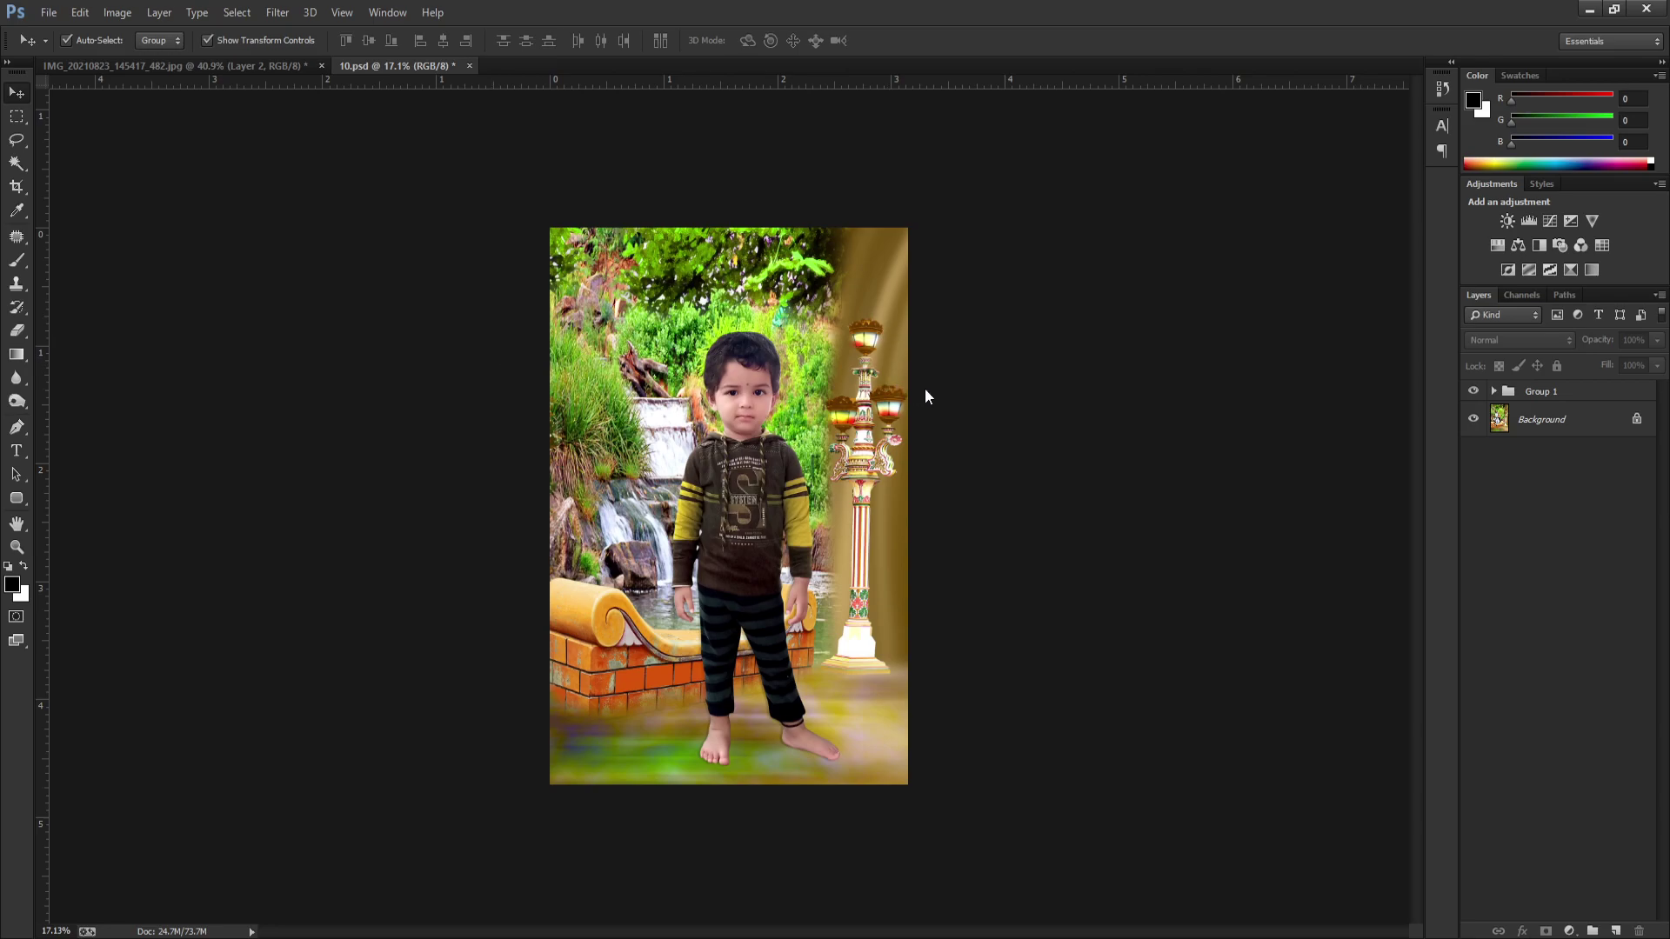
key("ctrl+plus")
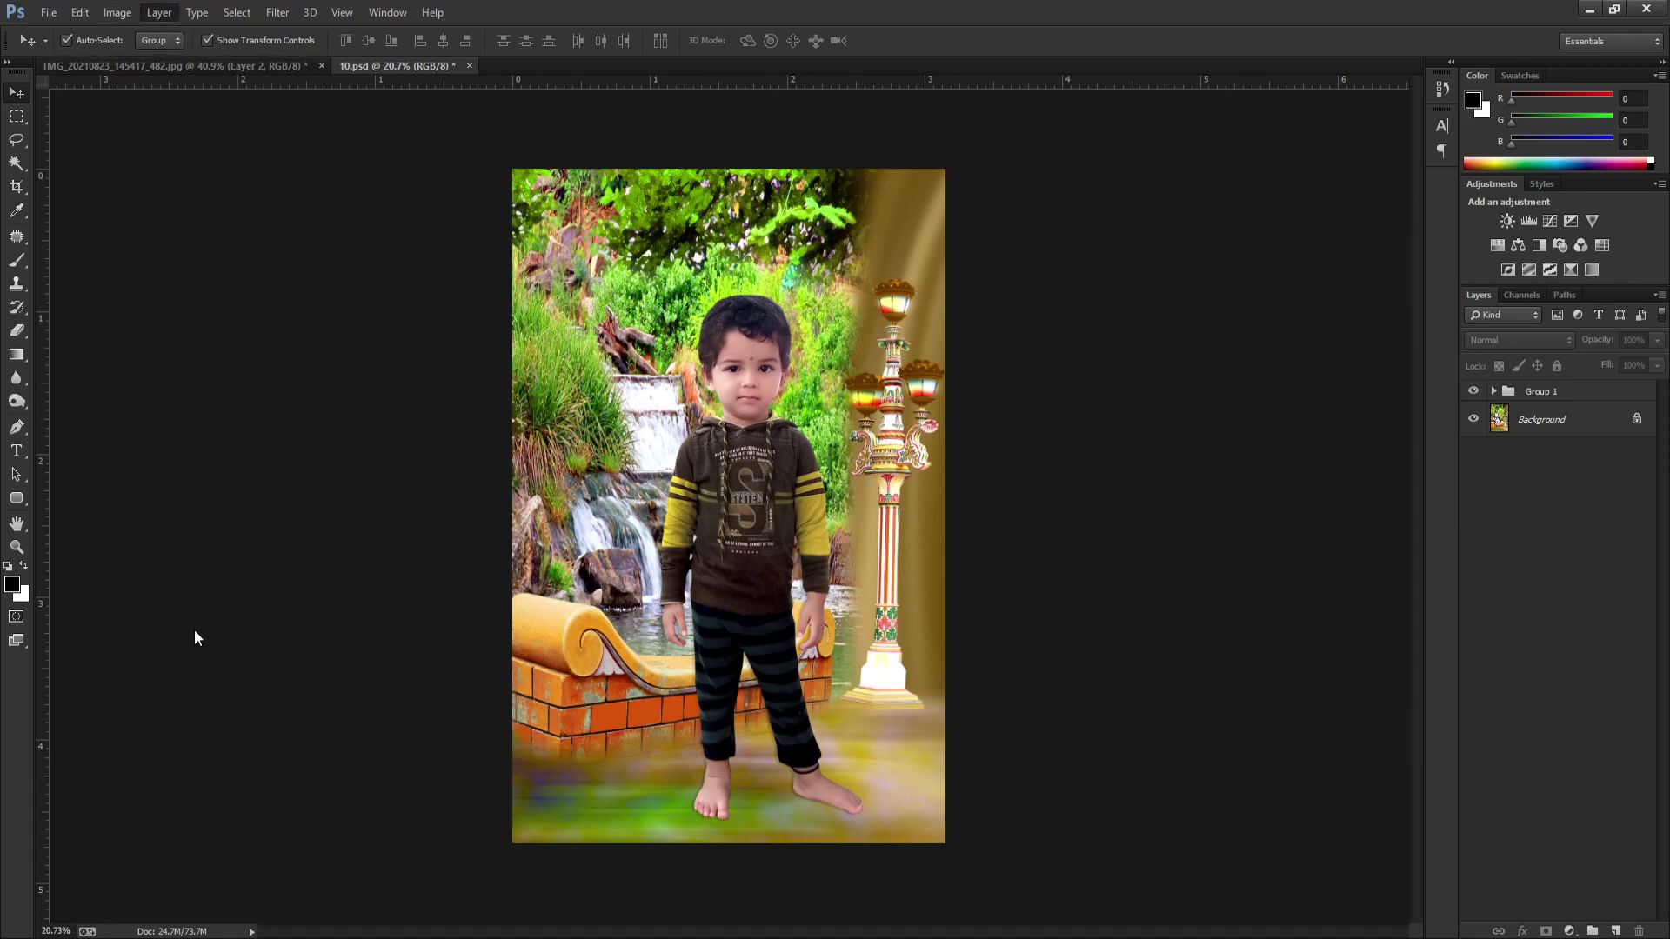
key("ctrl+shift+e")
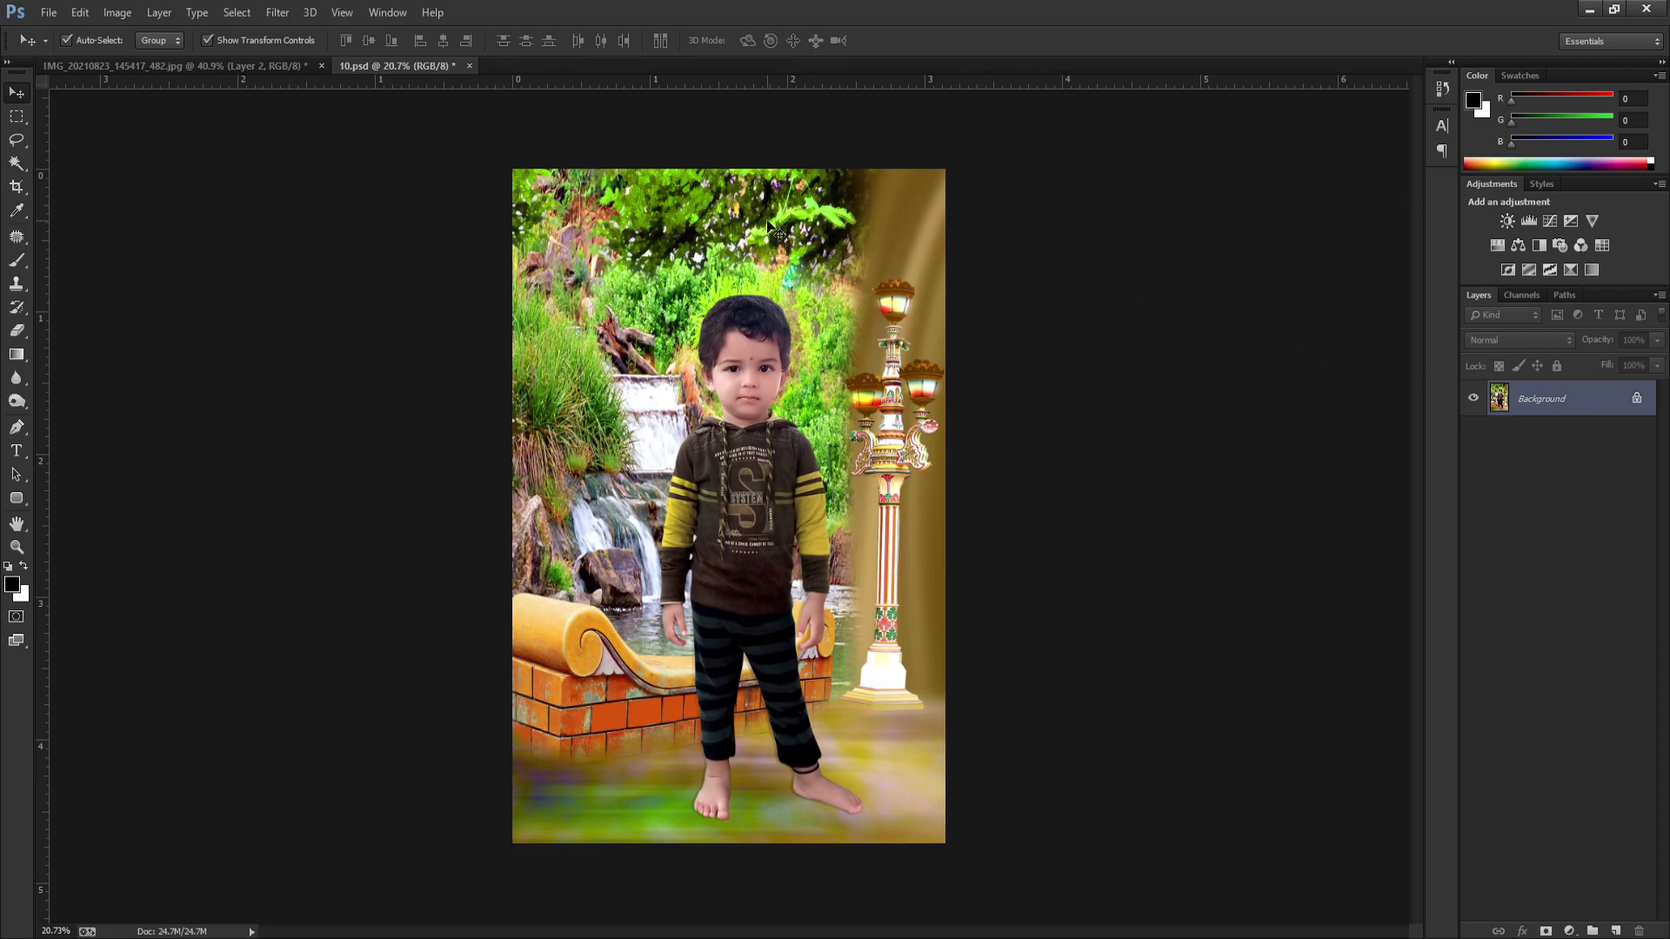
Step: Duplicate the Background layer and shrink the copy to about 90% around its centre
key("ctrl+j")
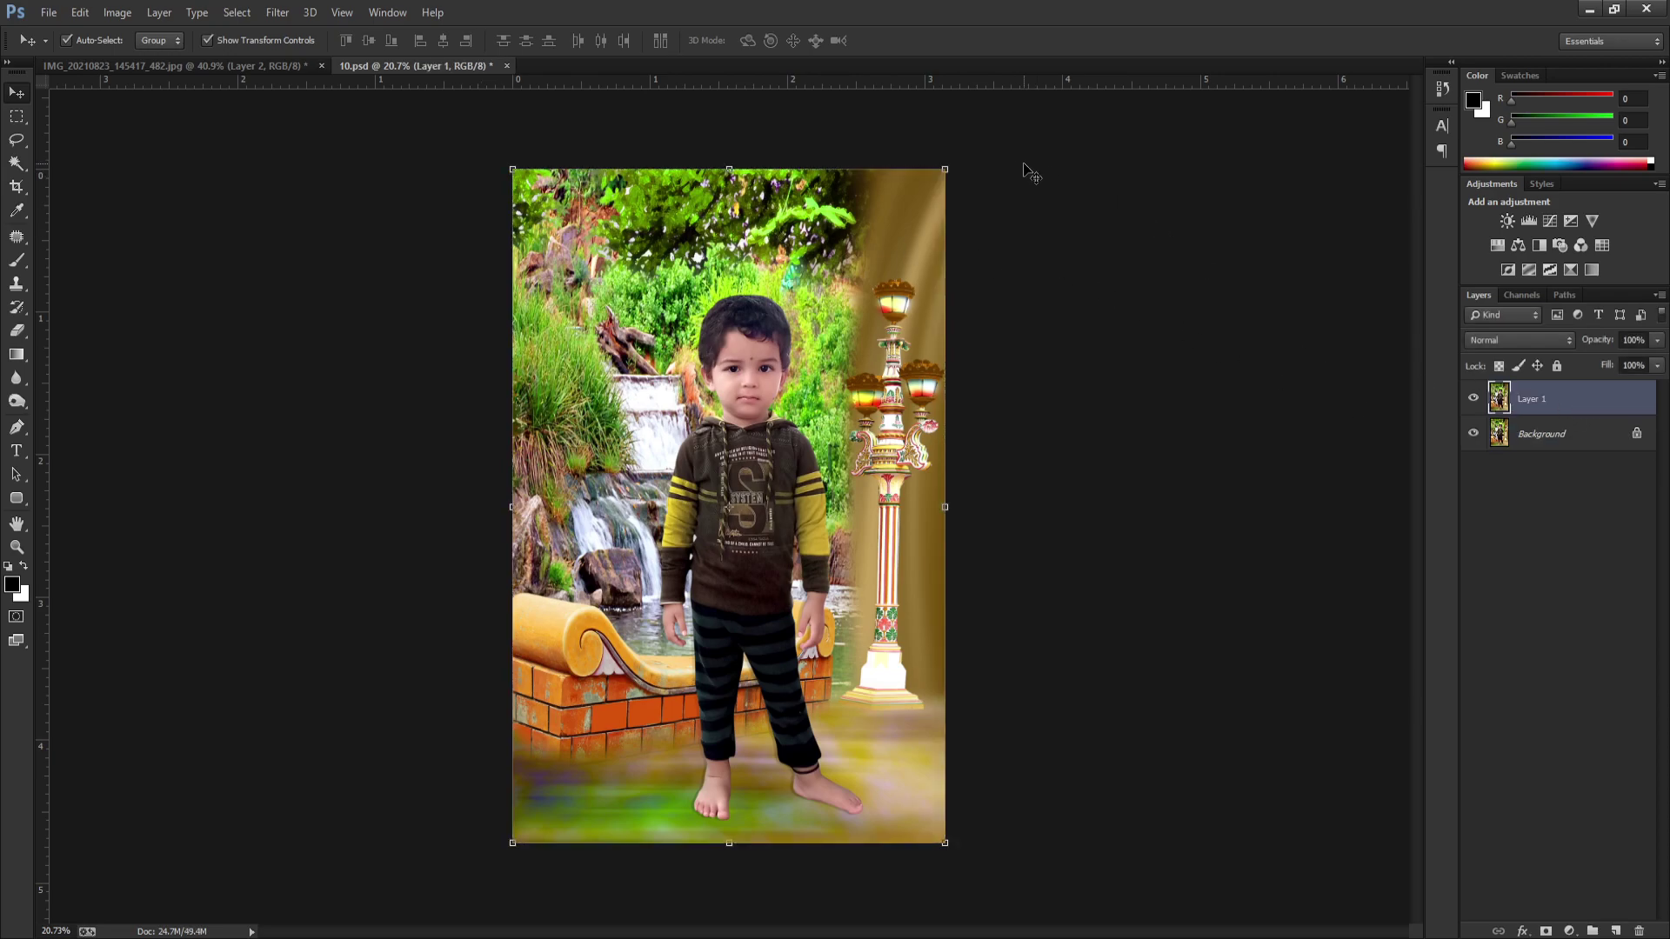
key("ctrl+z")
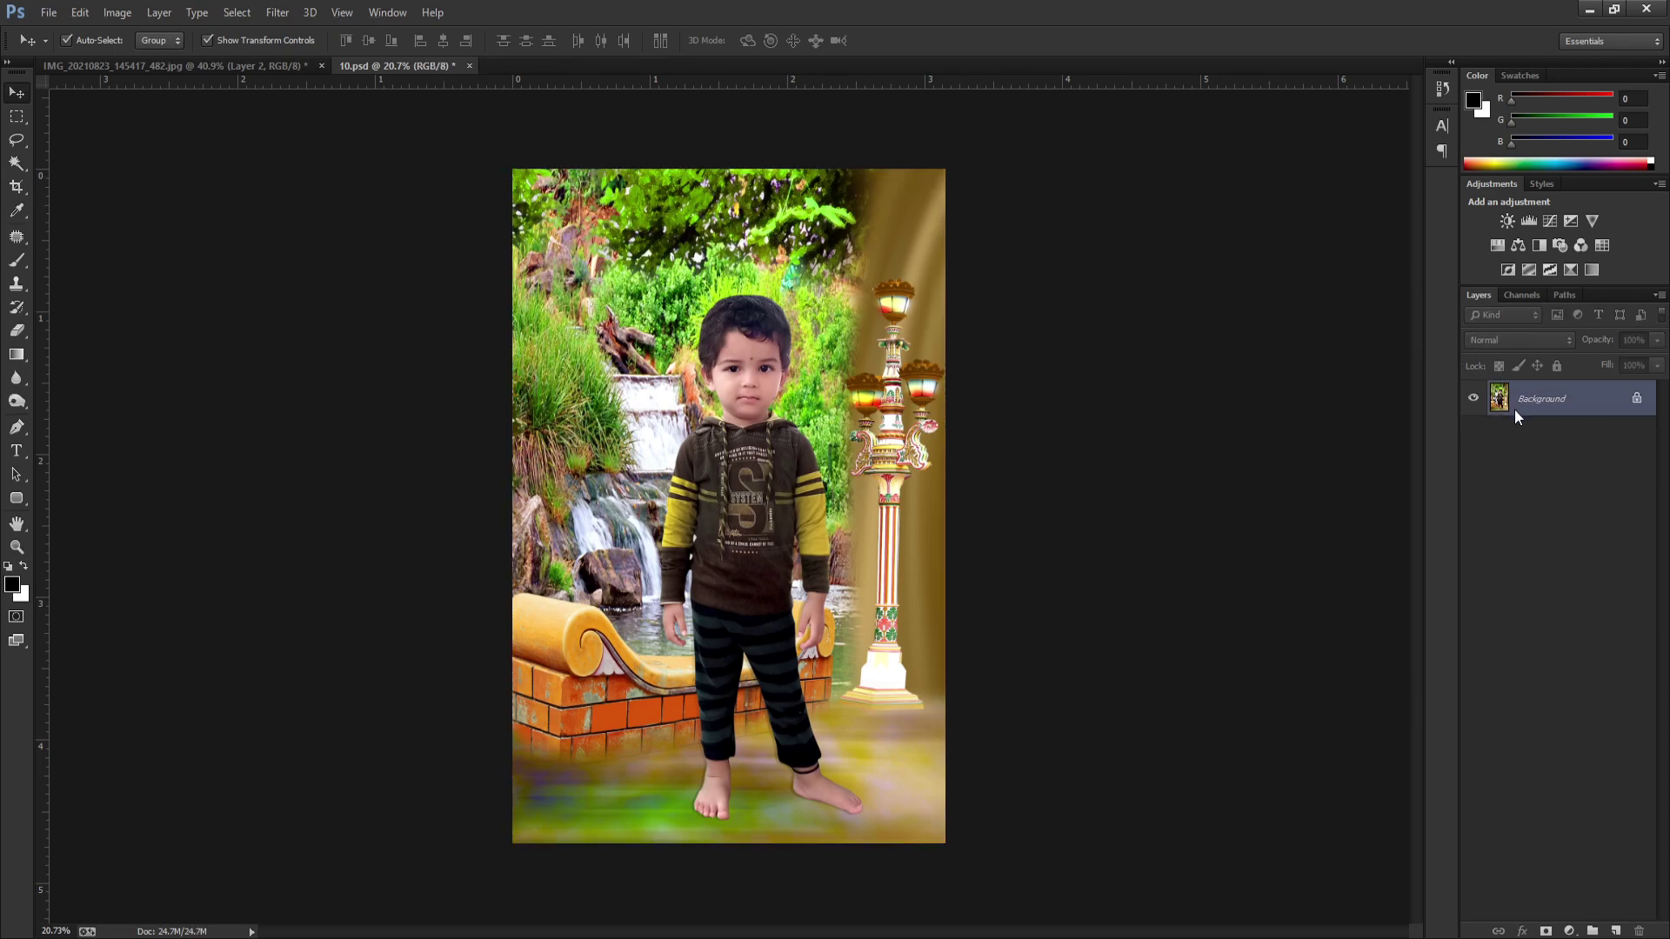
left_click_drag(1514, 420, 1615, 930)
key("c")
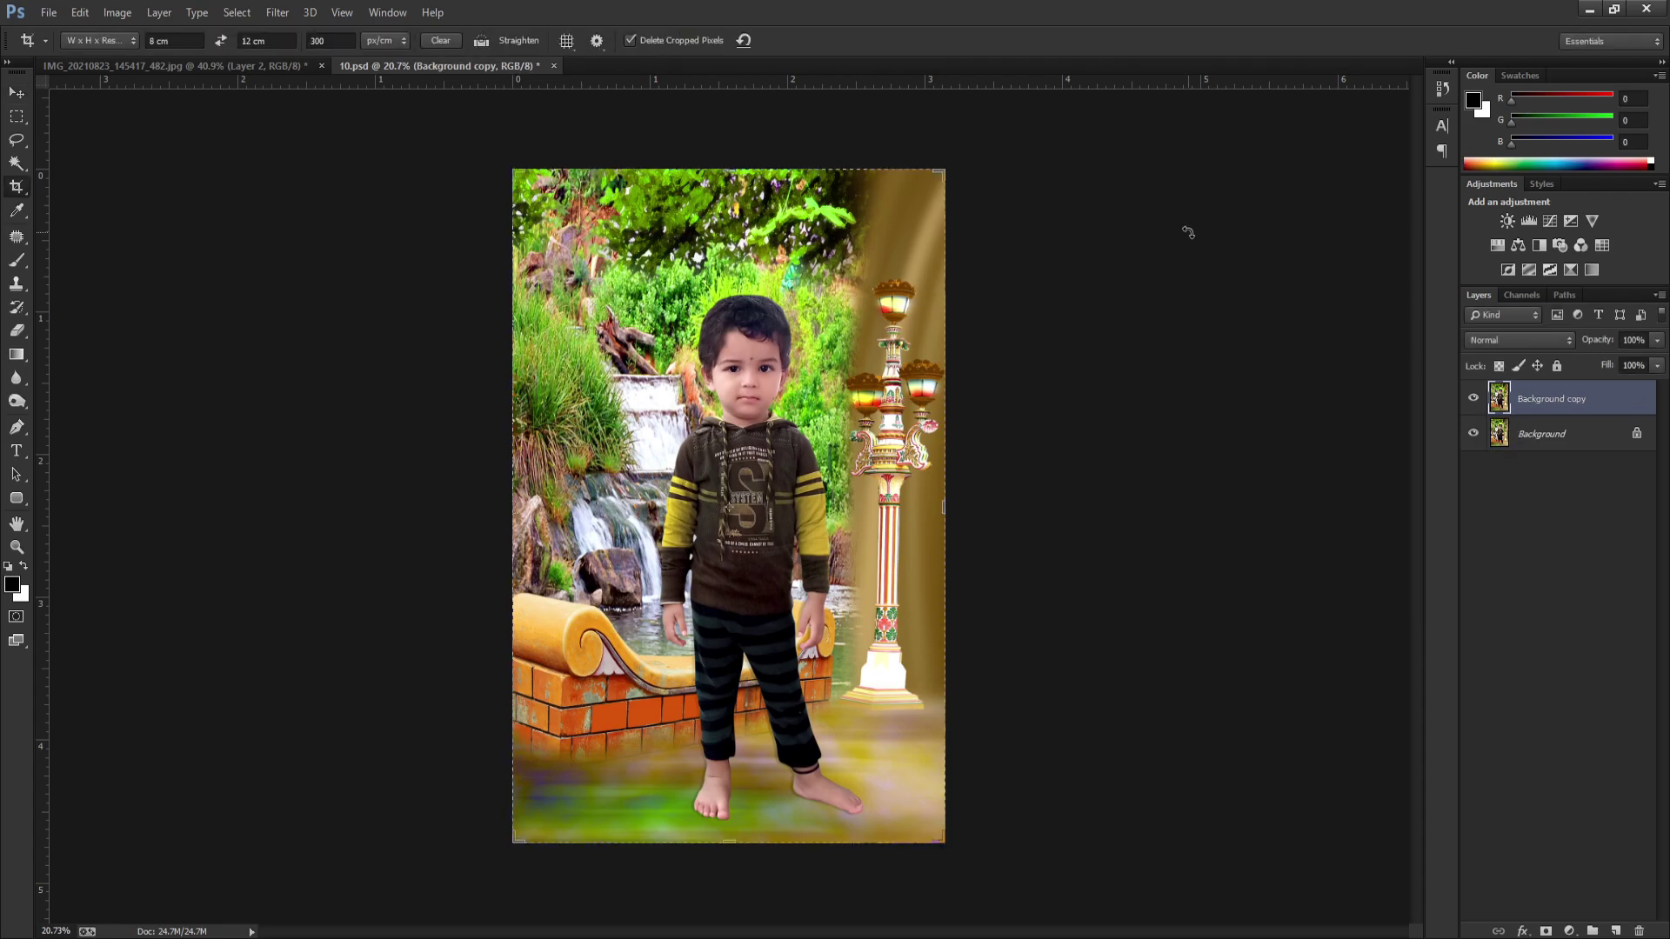
left_click(16, 93)
left_click_drag(946, 169, 946, 217)
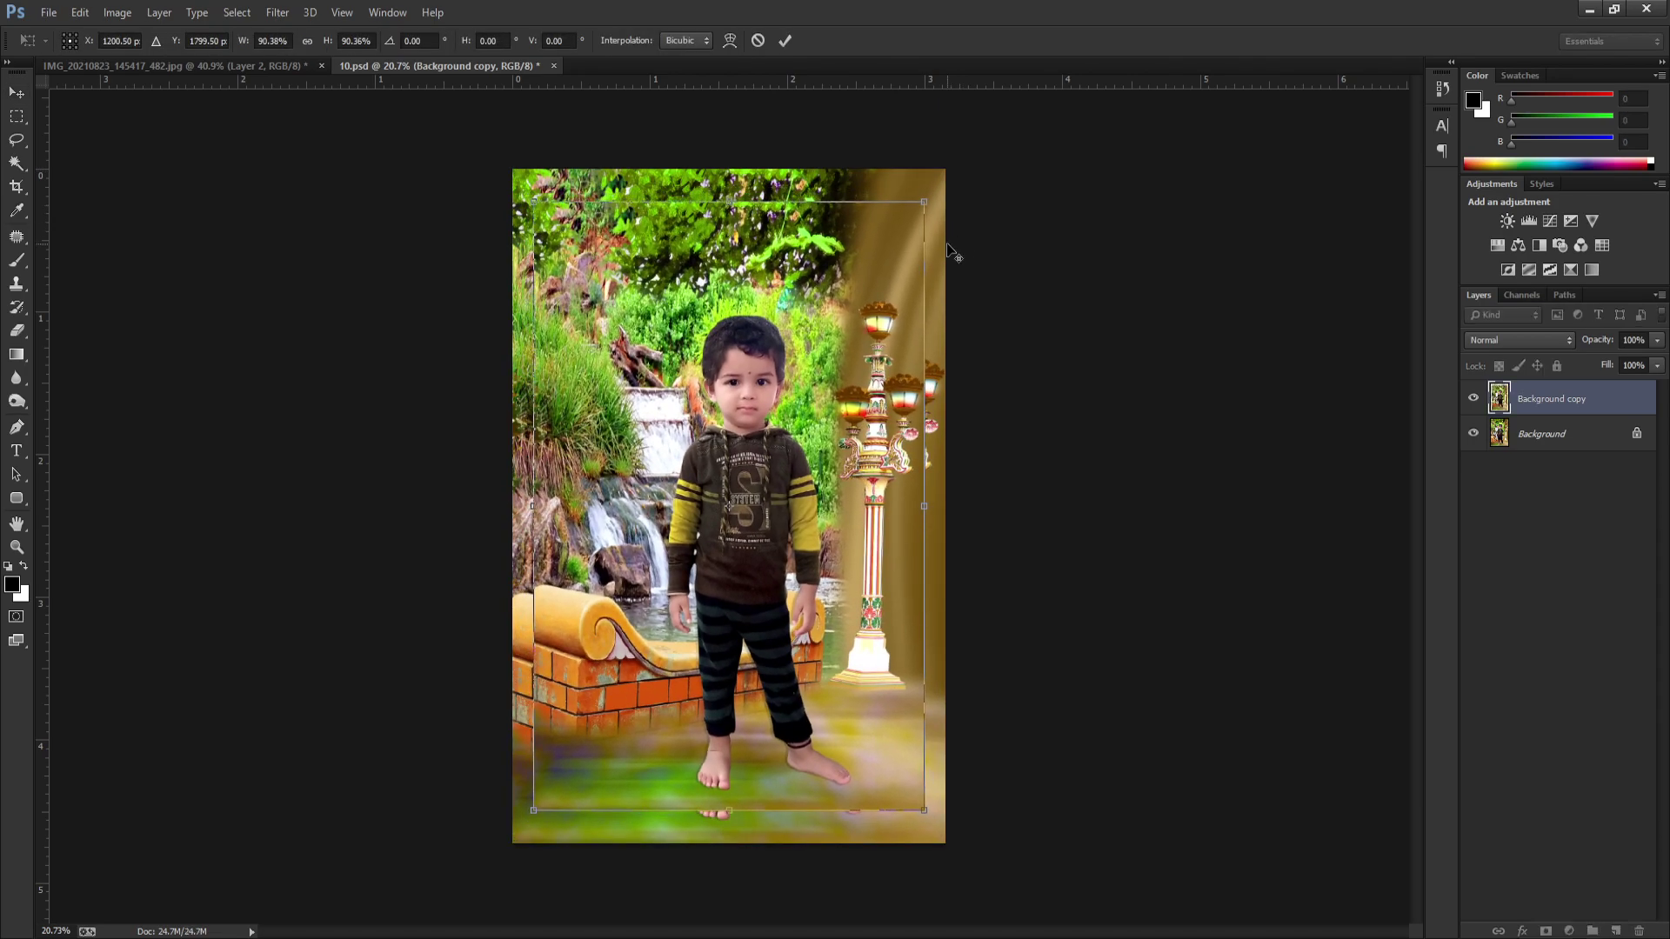
key("Return")
Step: Apply a Gaussian Blur to the Background layer to form the soft border
left_click(1566, 435)
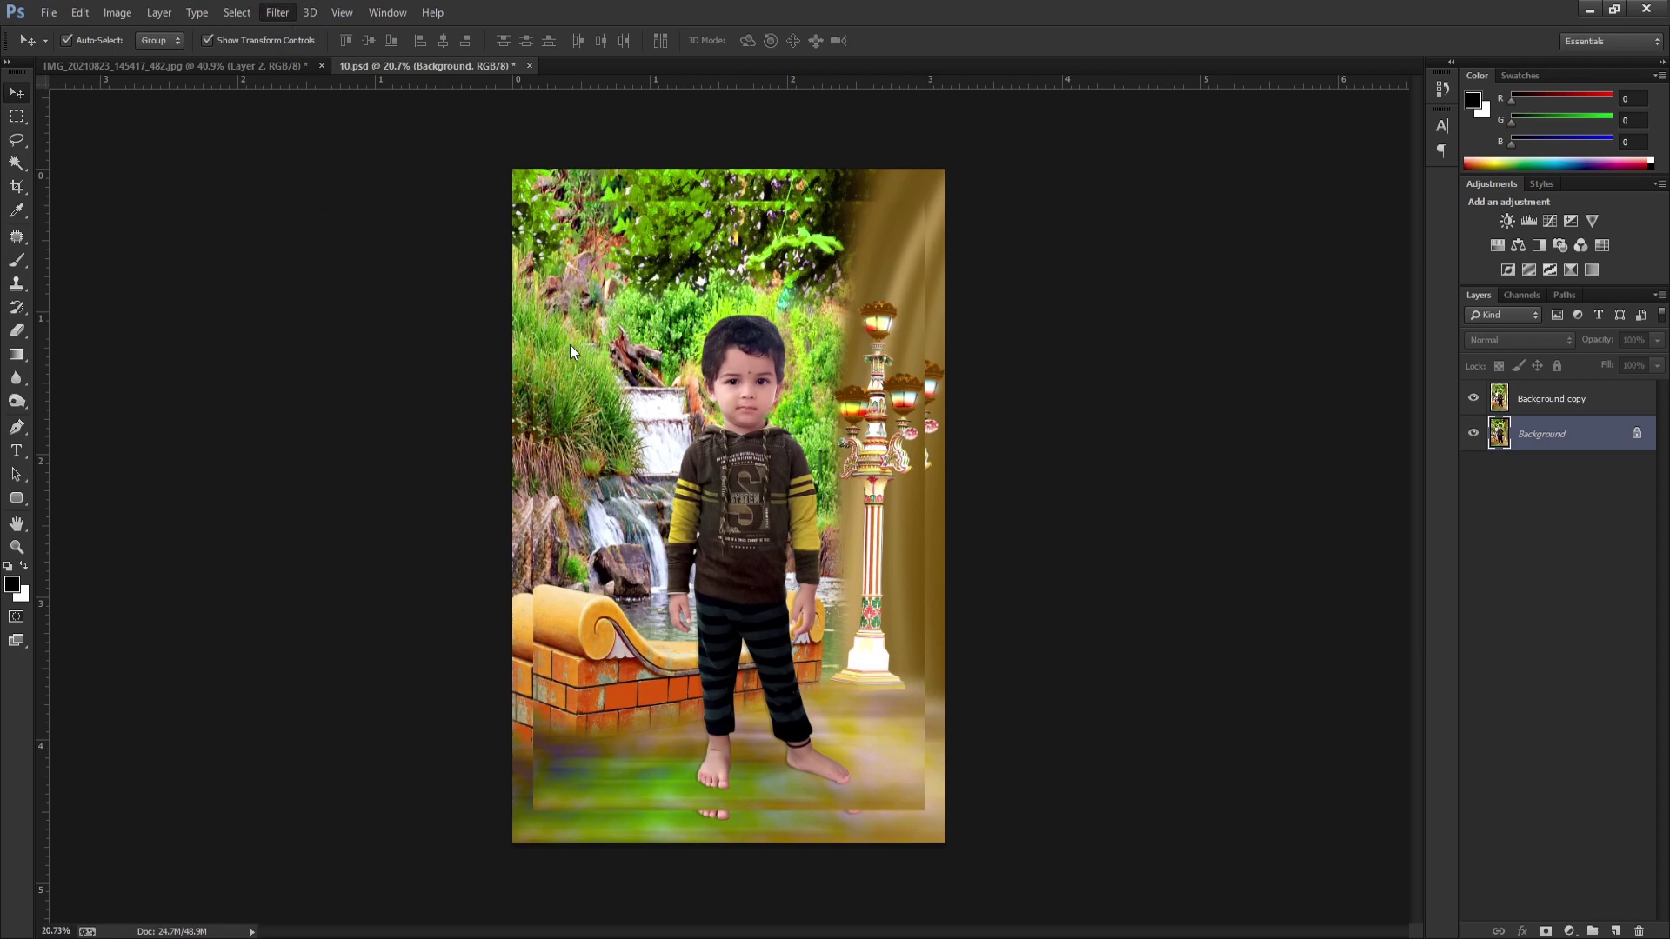
key("h")
key("v")
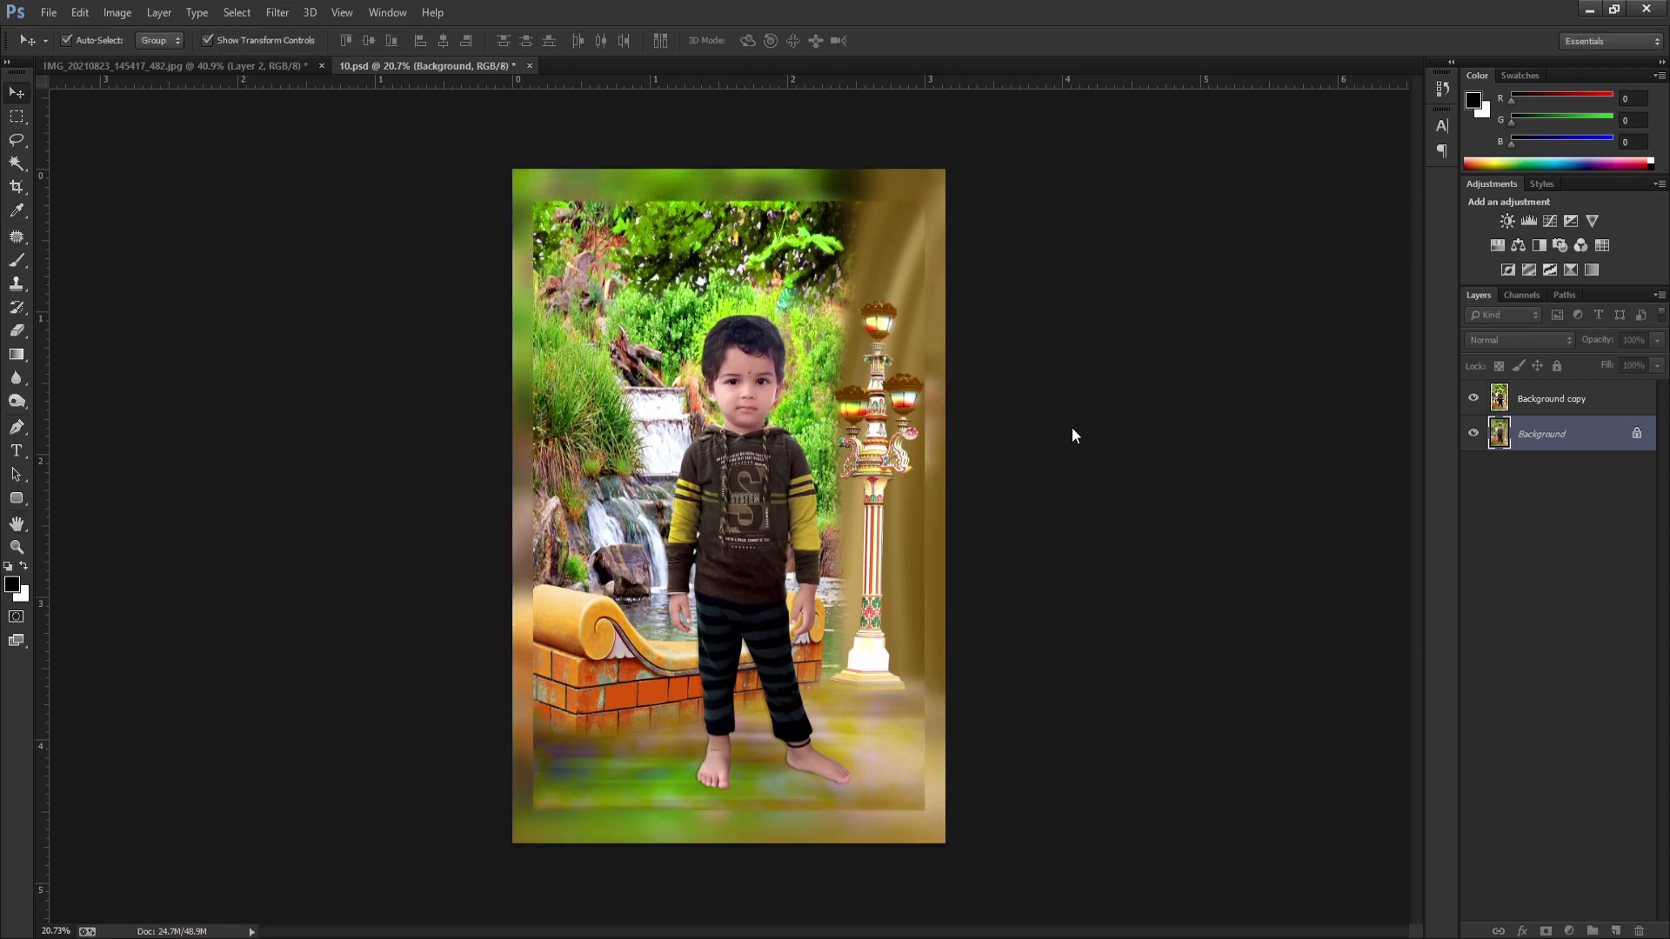
left_click(842, 364)
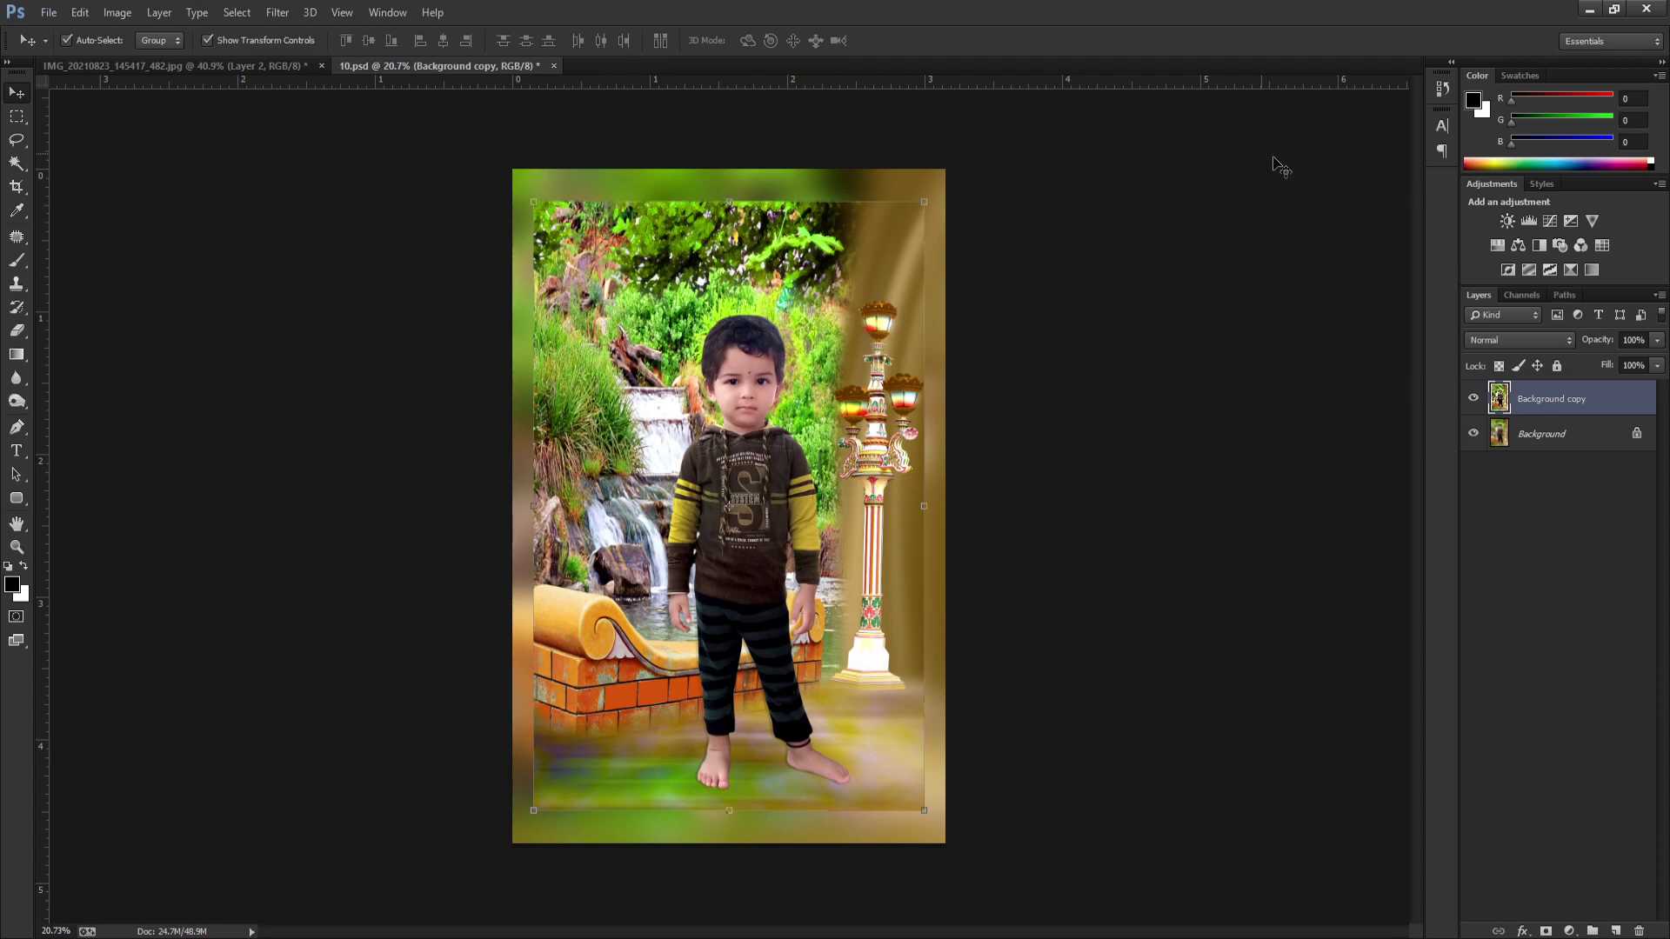
Step: Add a dark outer glow, an inner glow and a thick yellow stroke to the Background copy
key("h")
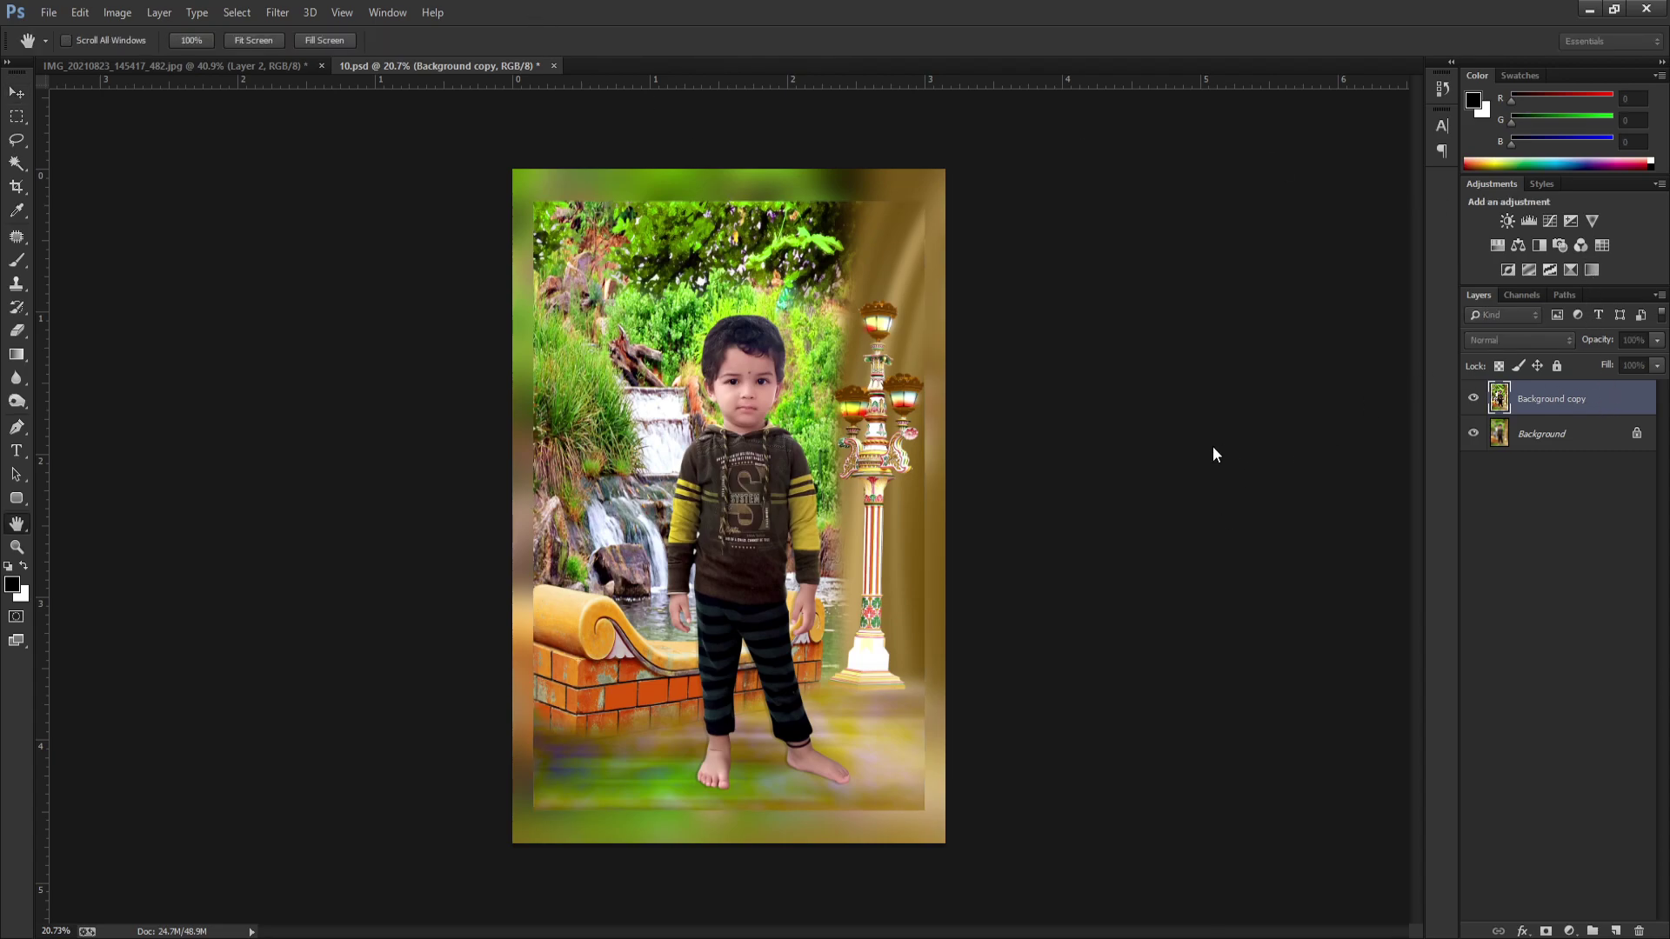
key("v")
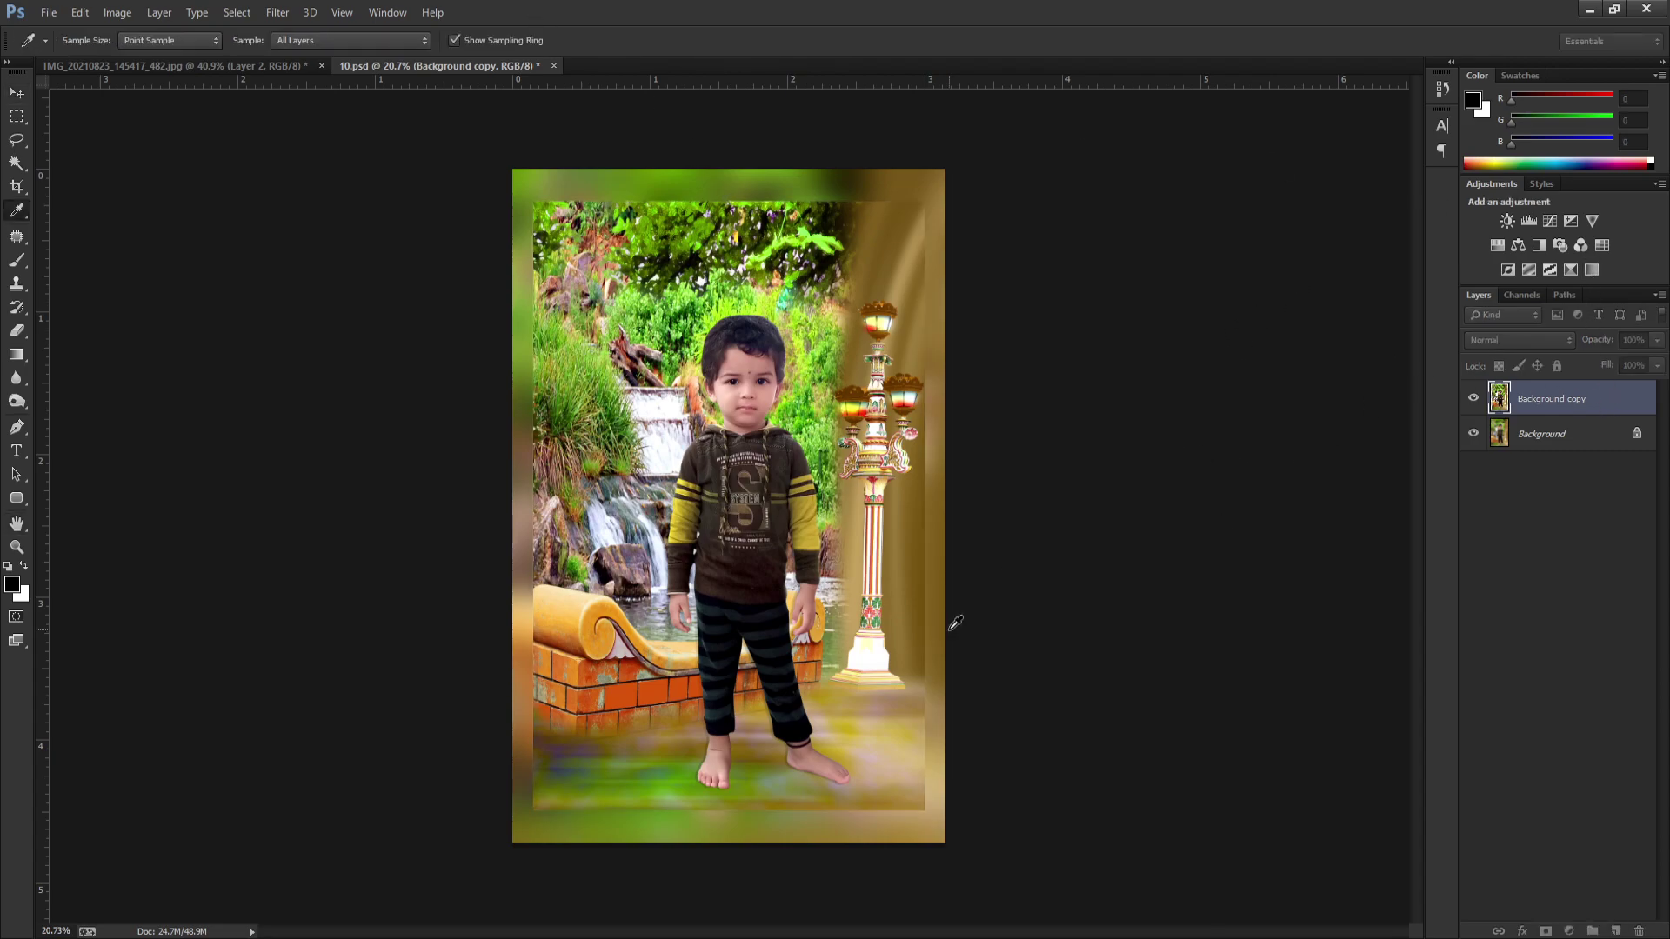
key("h")
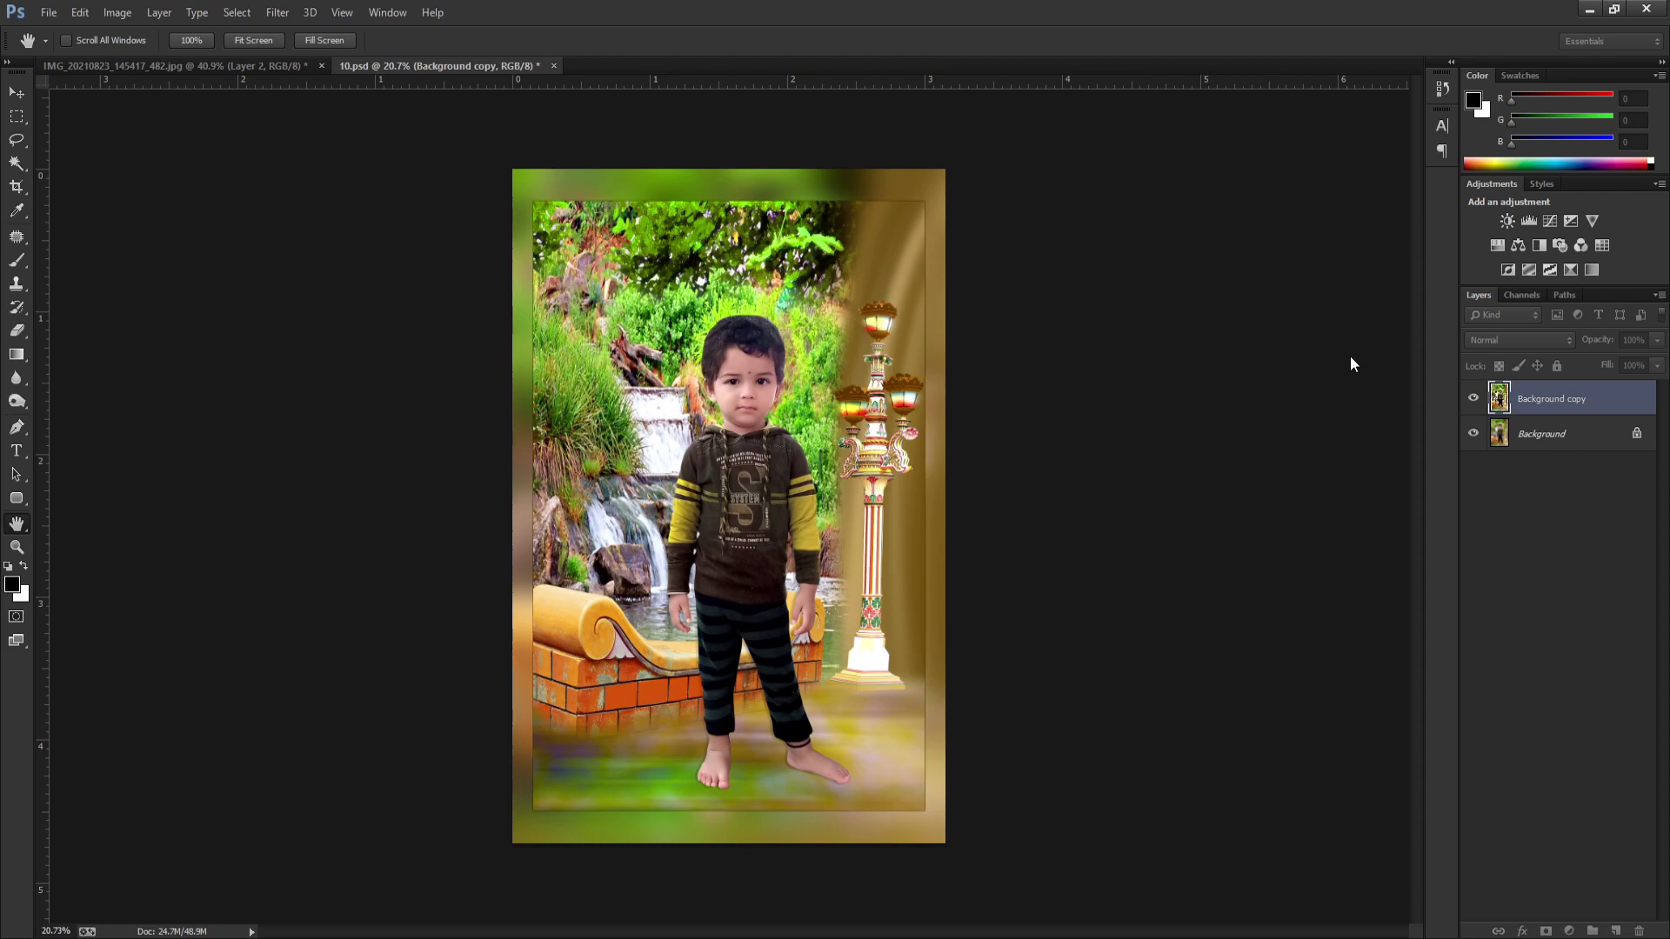
key("v")
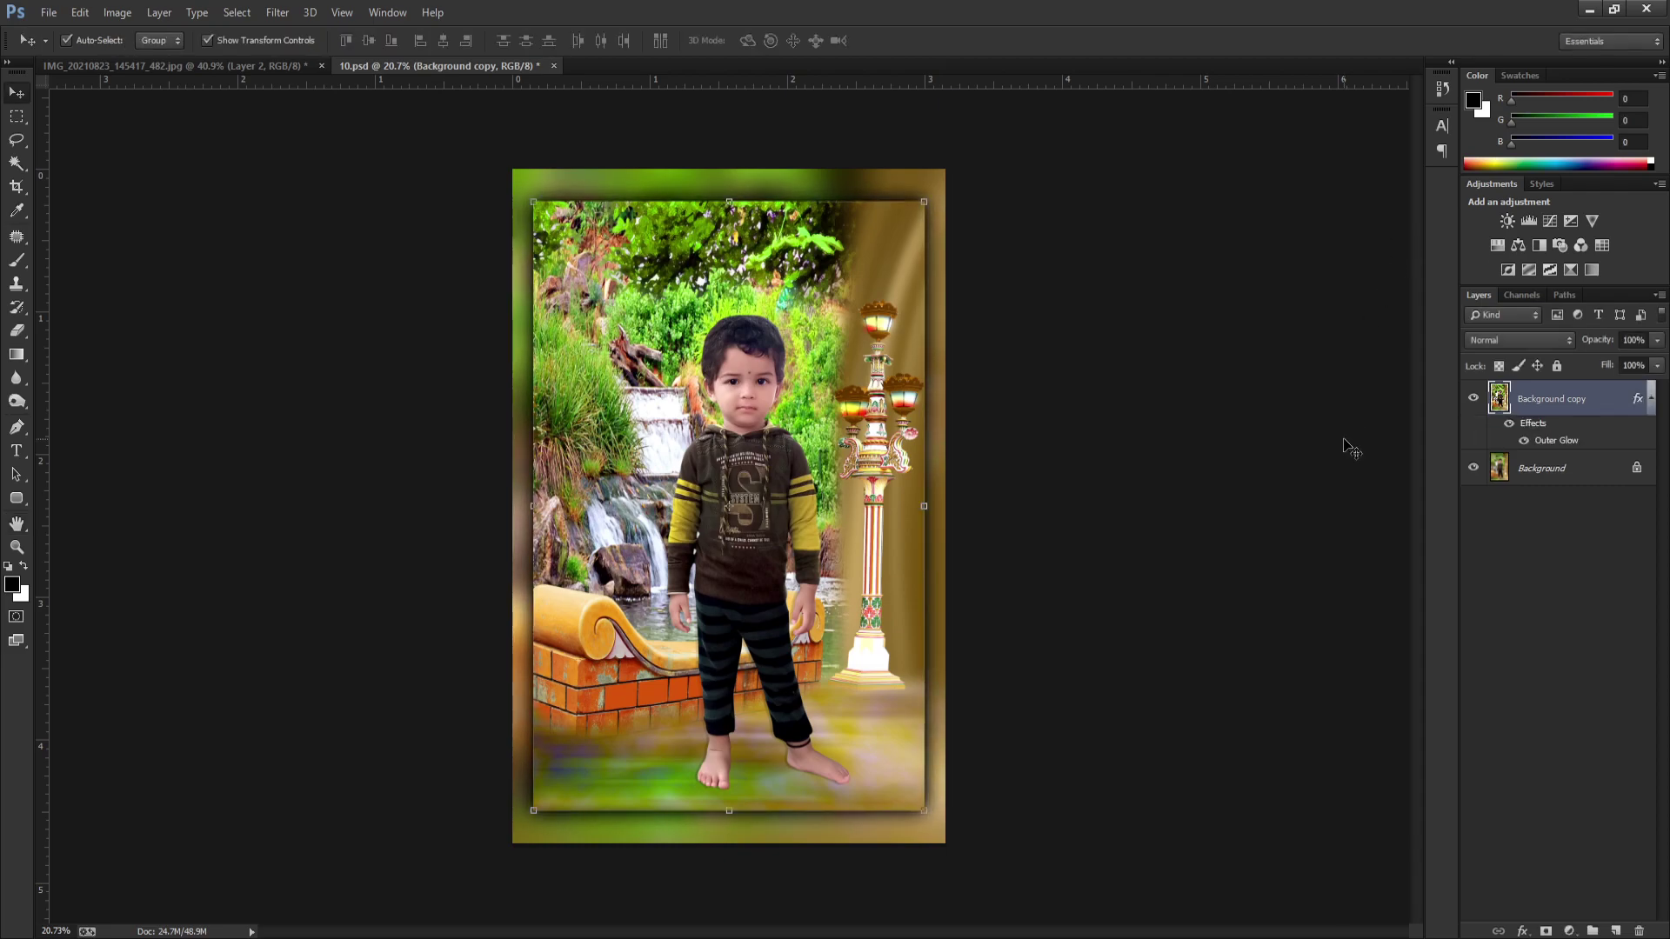
key("h")
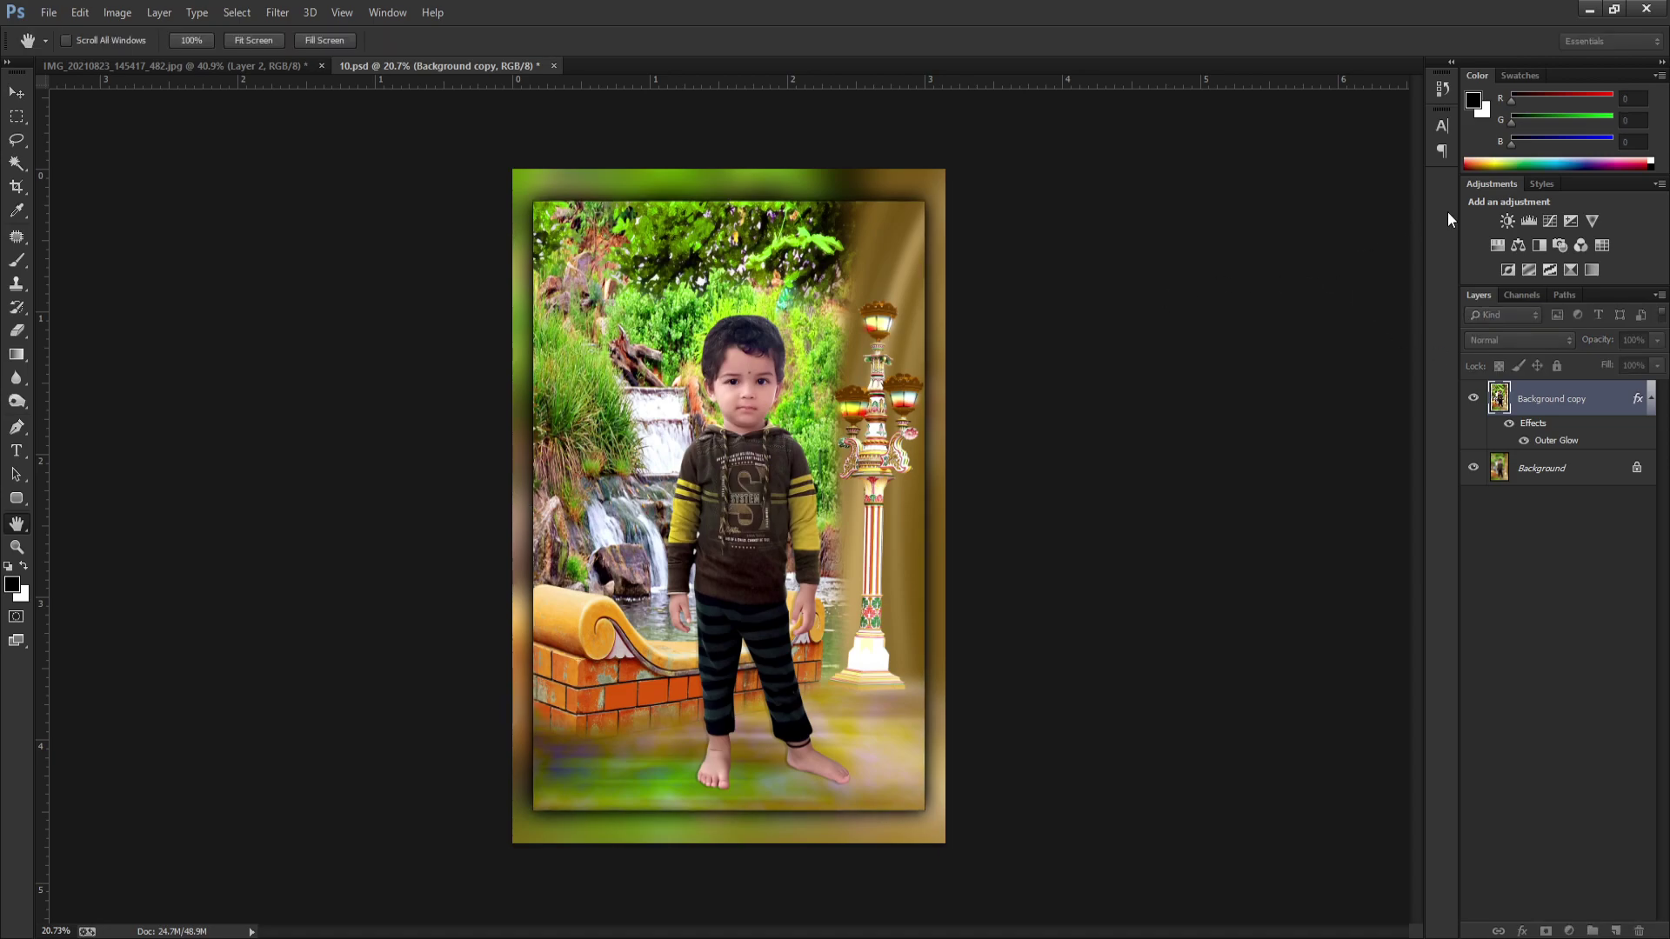
key("i")
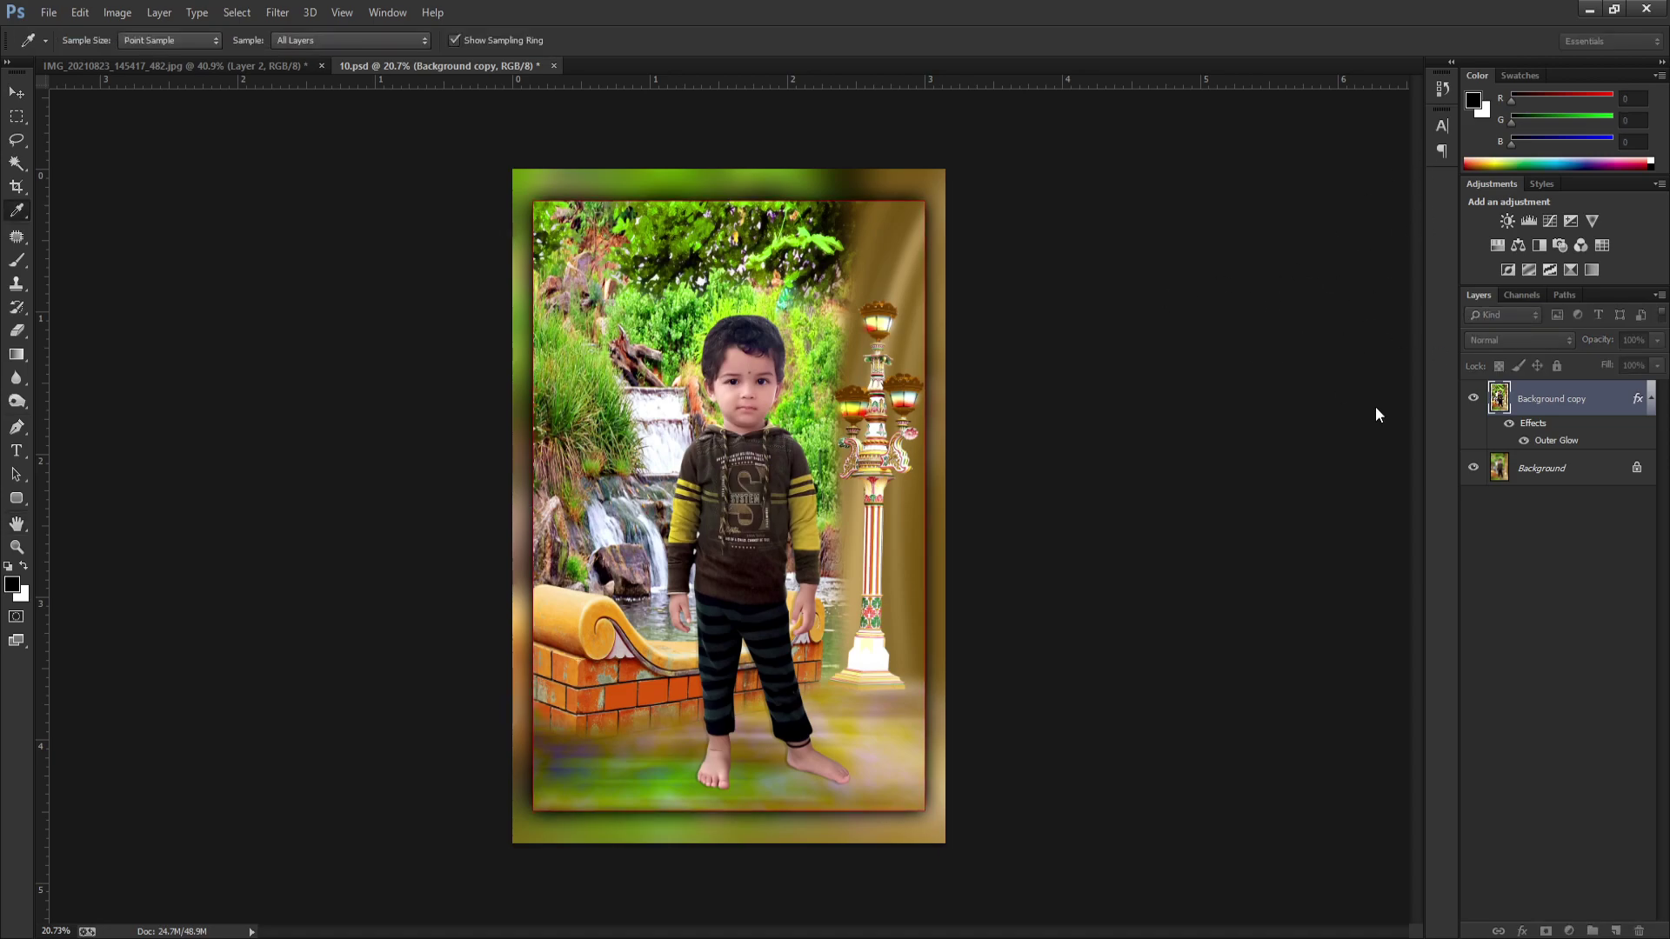
key("h")
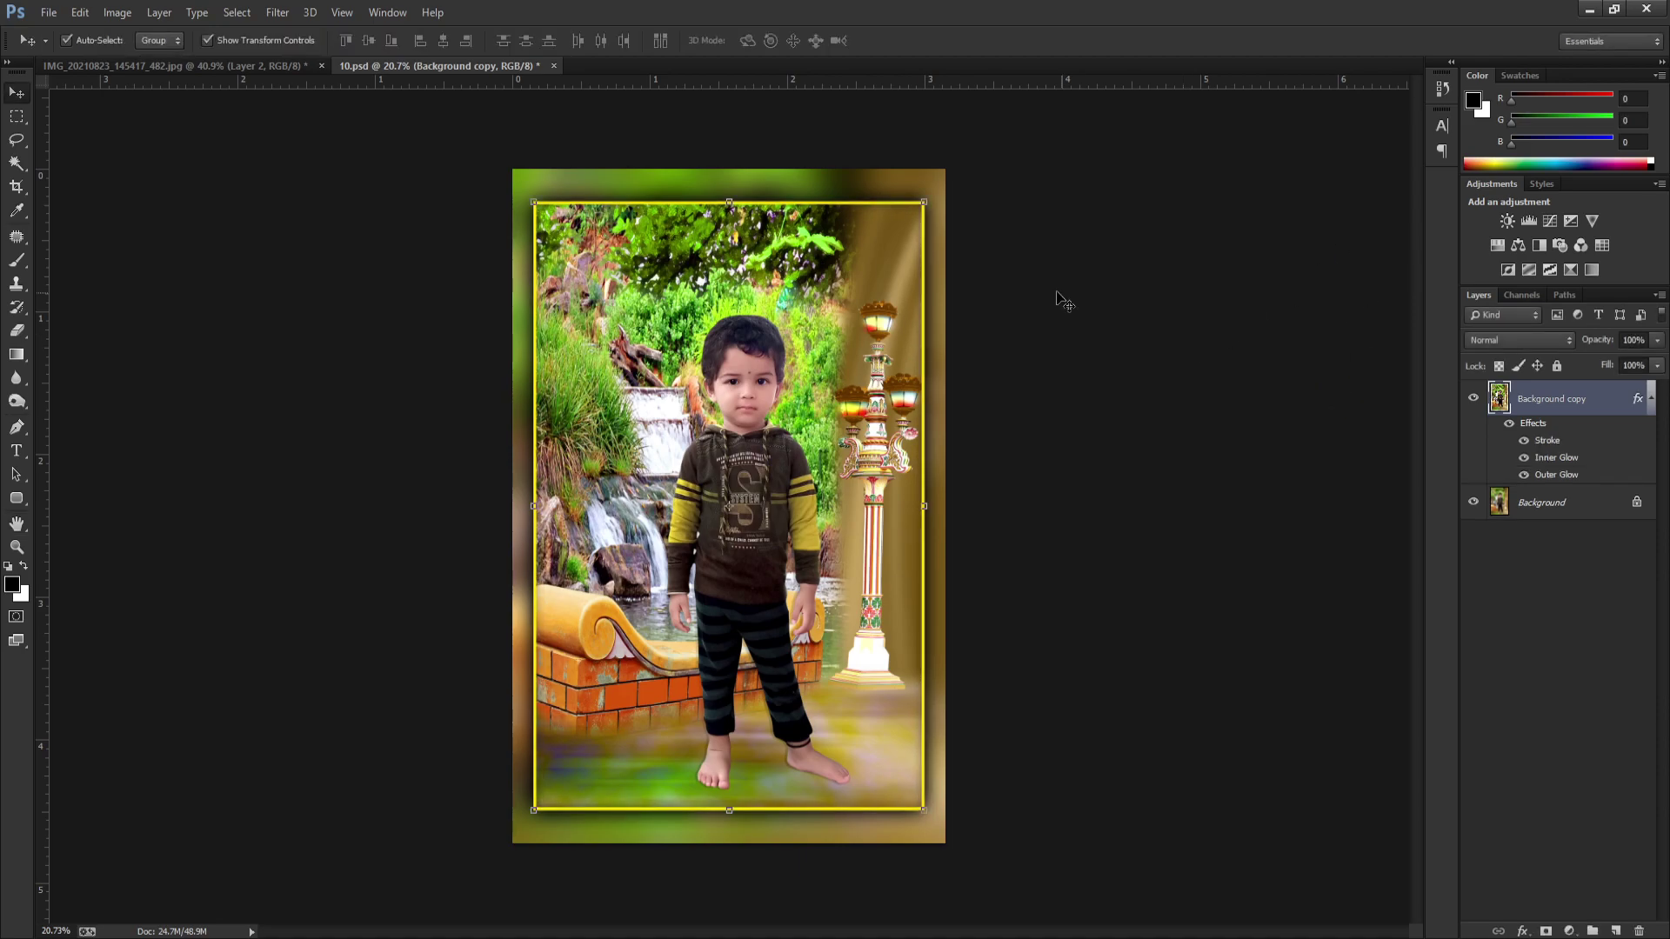
Step: Check the yellow stroke up close, then flatten the framed image into one Background layer
left_click_drag(755, 200, 984, 276)
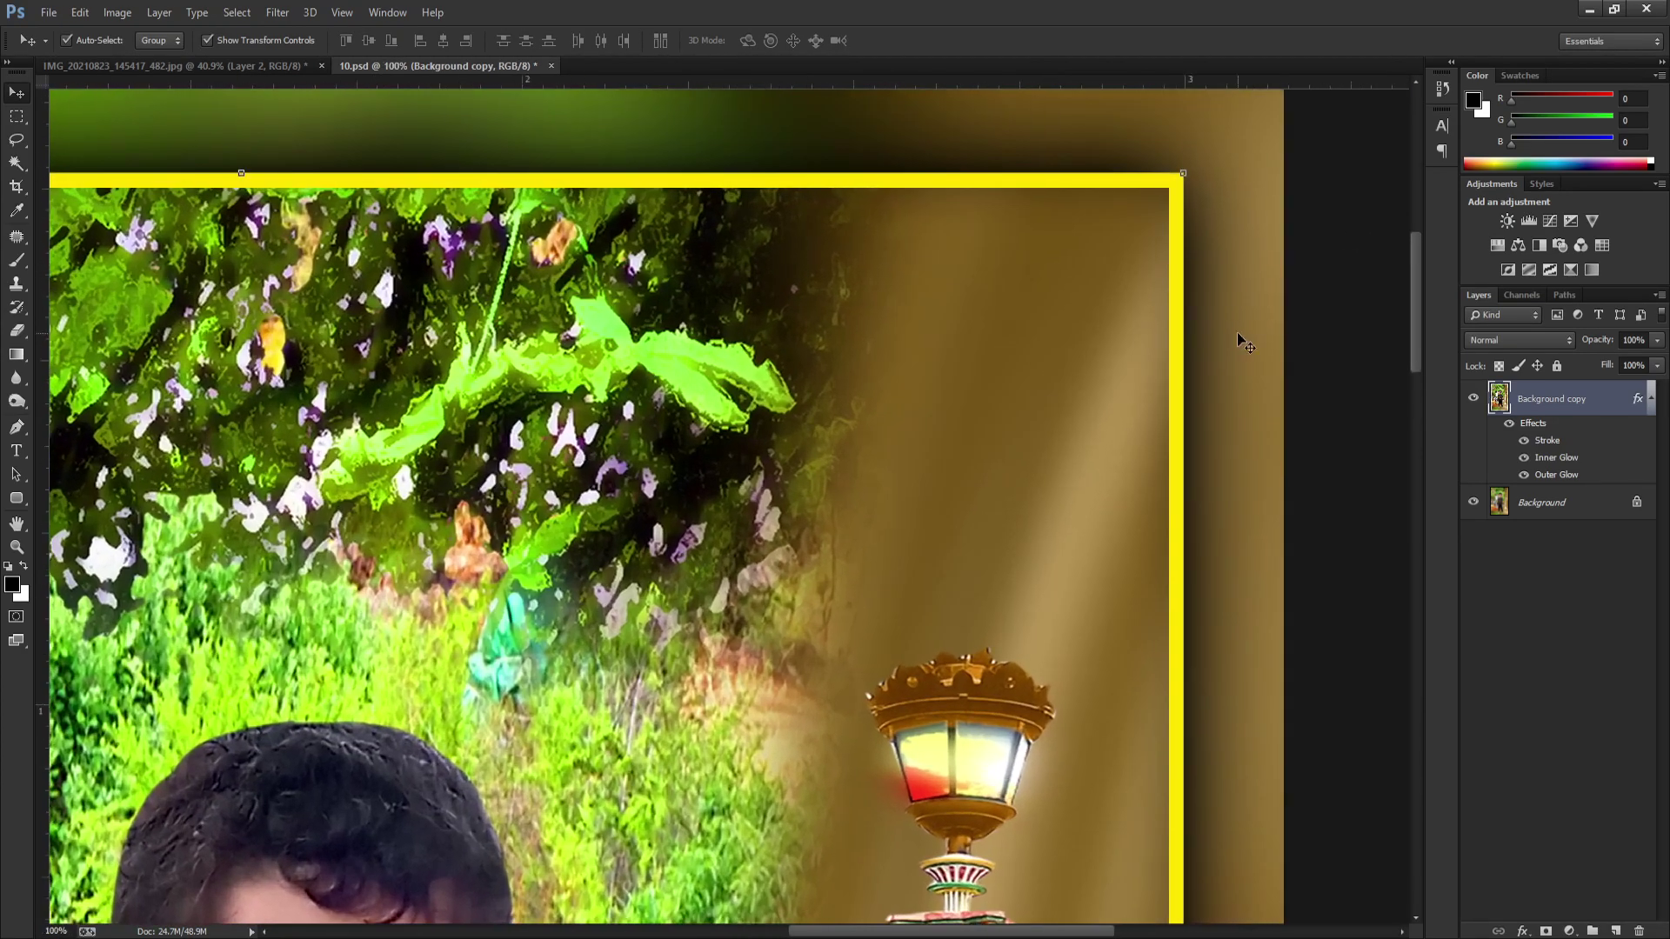
key("ctrl+0")
left_click(1177, 399)
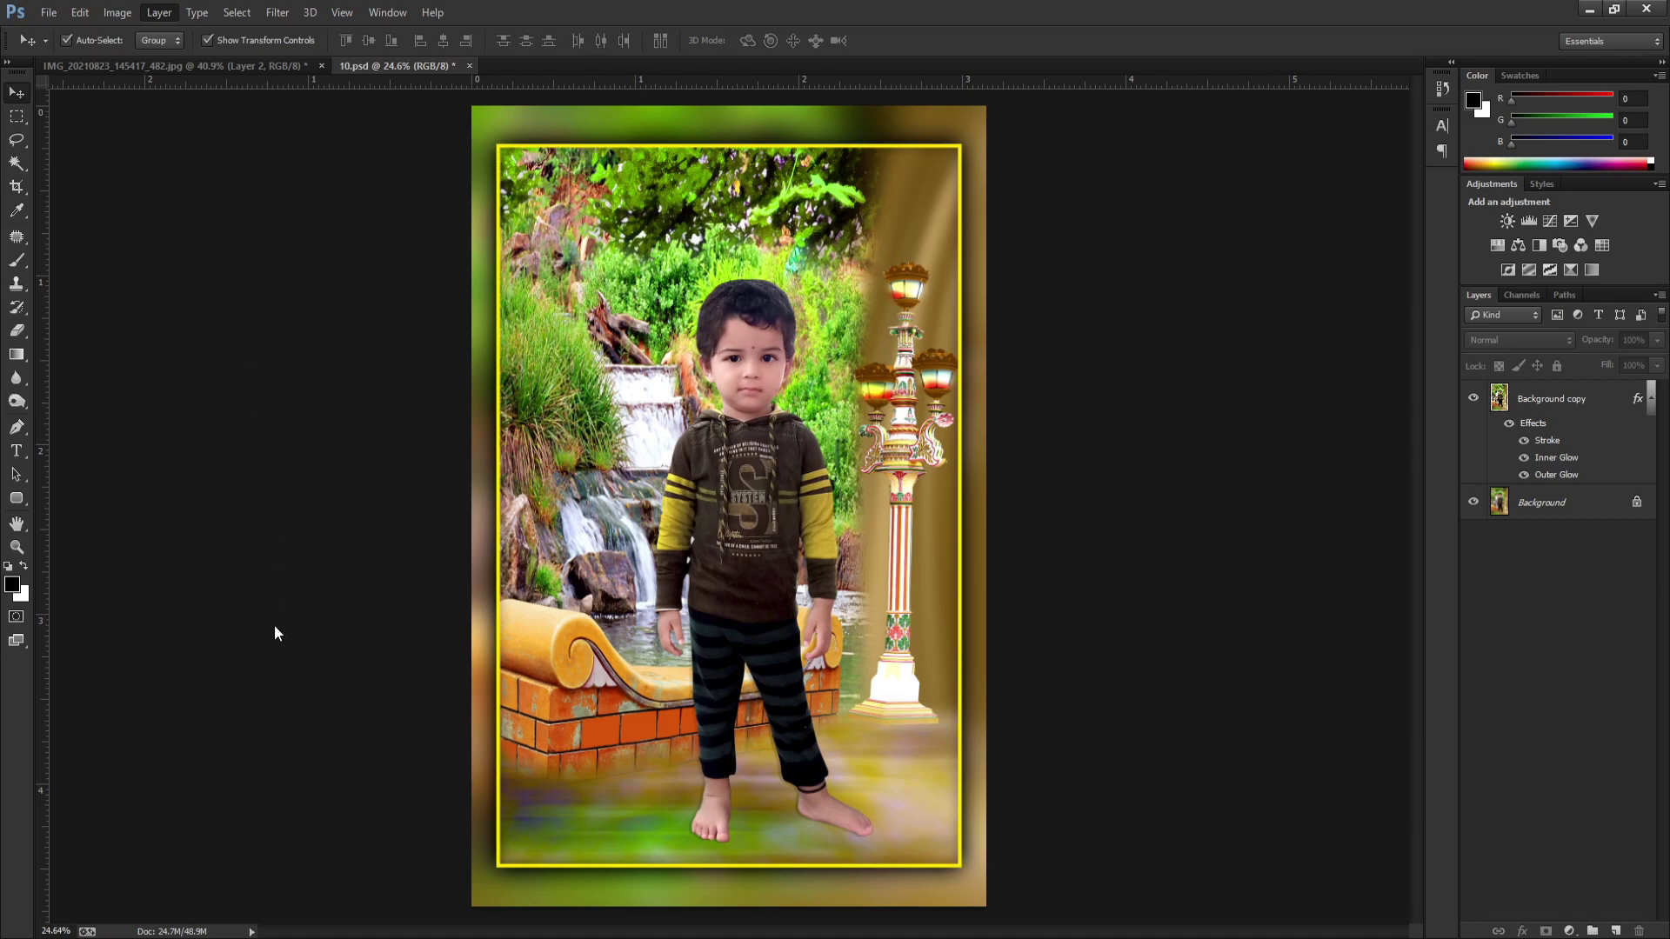
key("ctrl+shift+e")
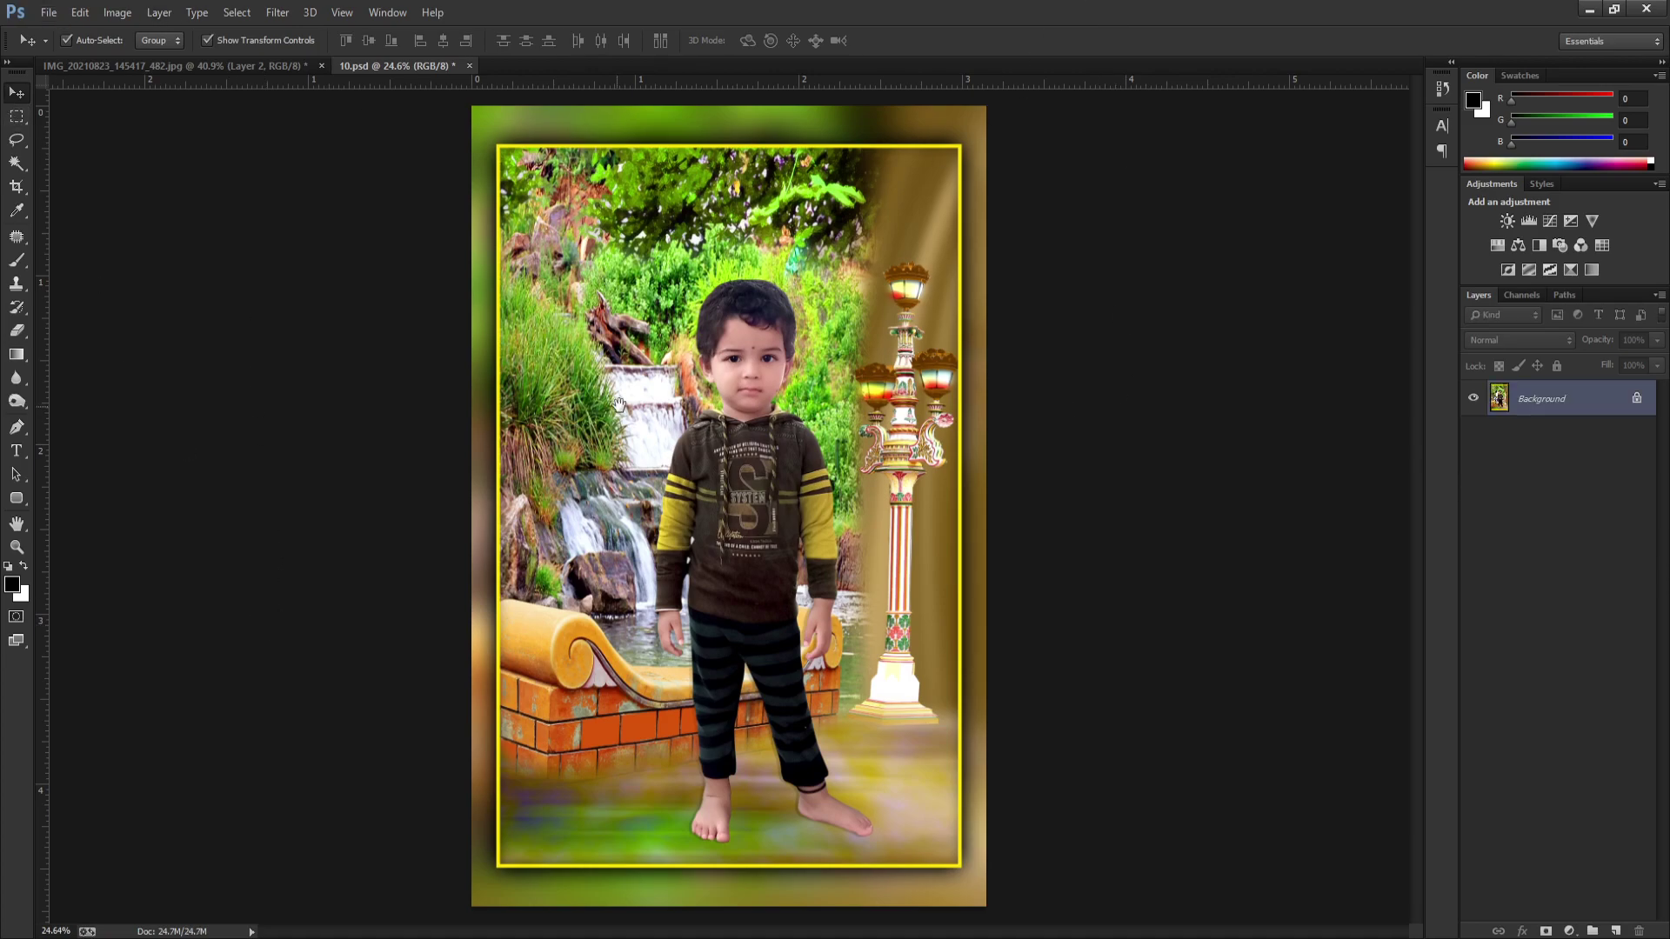
key("ctrl+0")
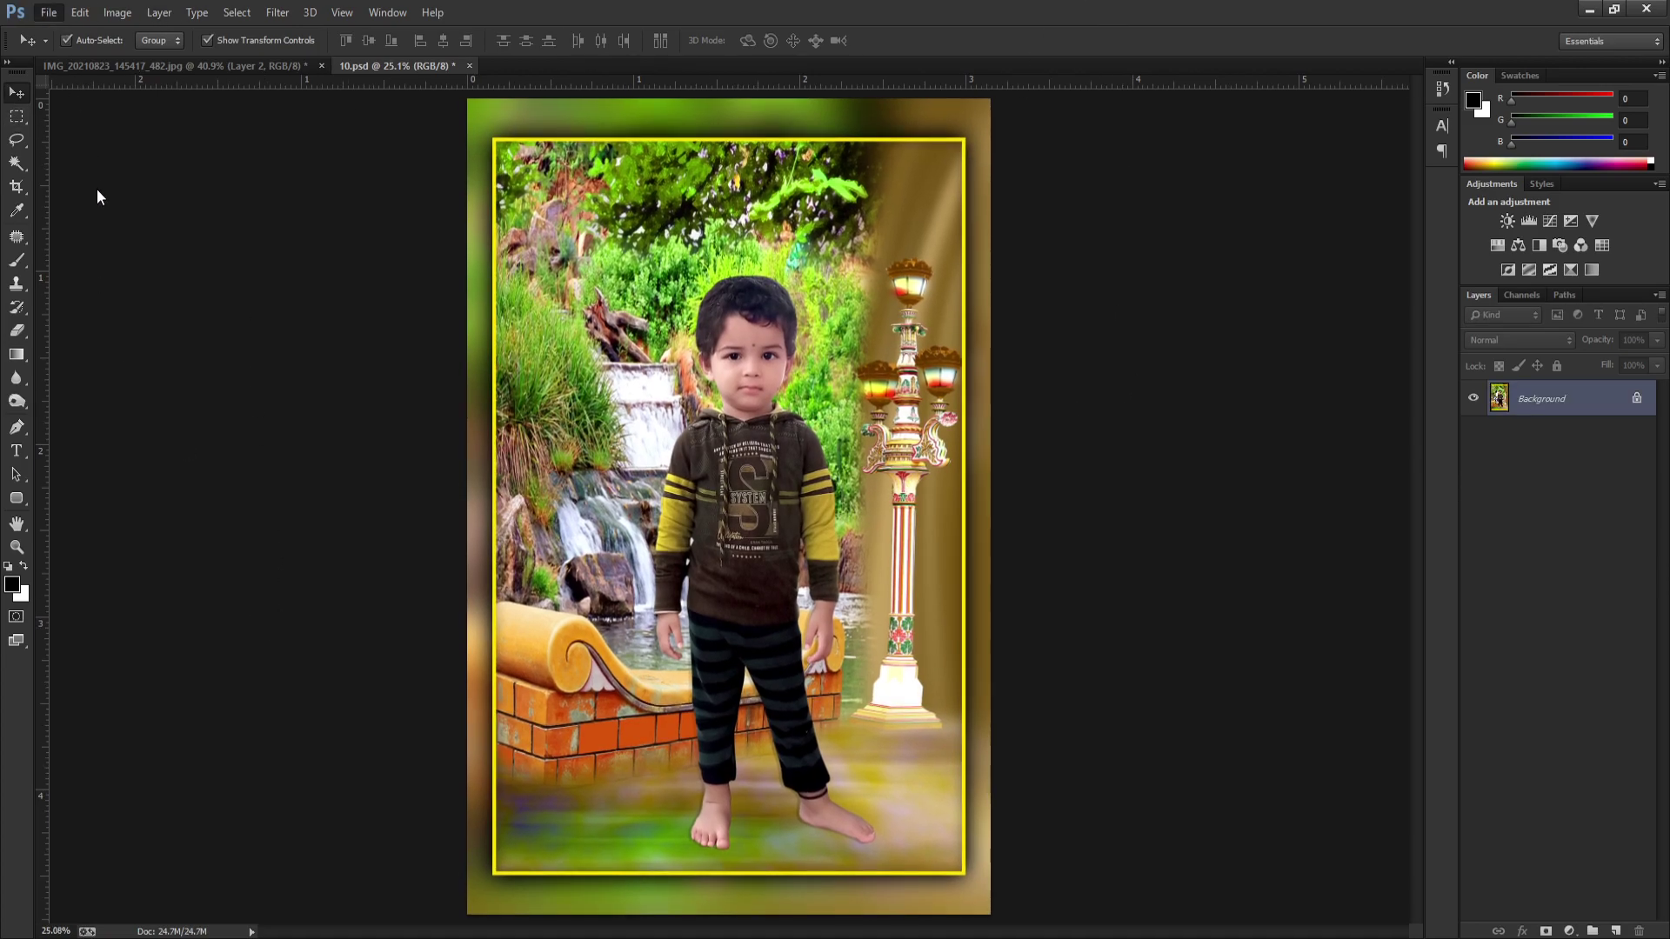